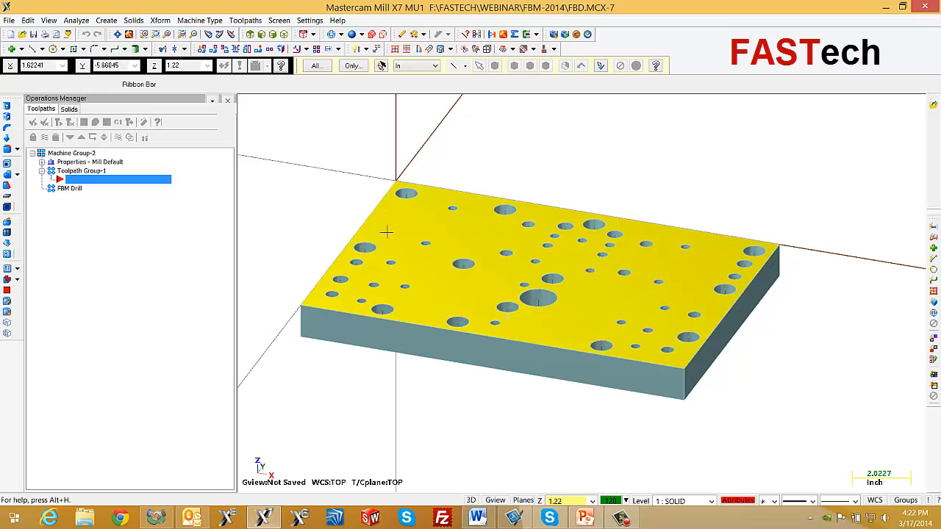
# Analyze the plate's entity properties to check its solid body type.
pyautogui.moveTo(387, 235); pyautogui.dragTo(393, 276, button='middle')
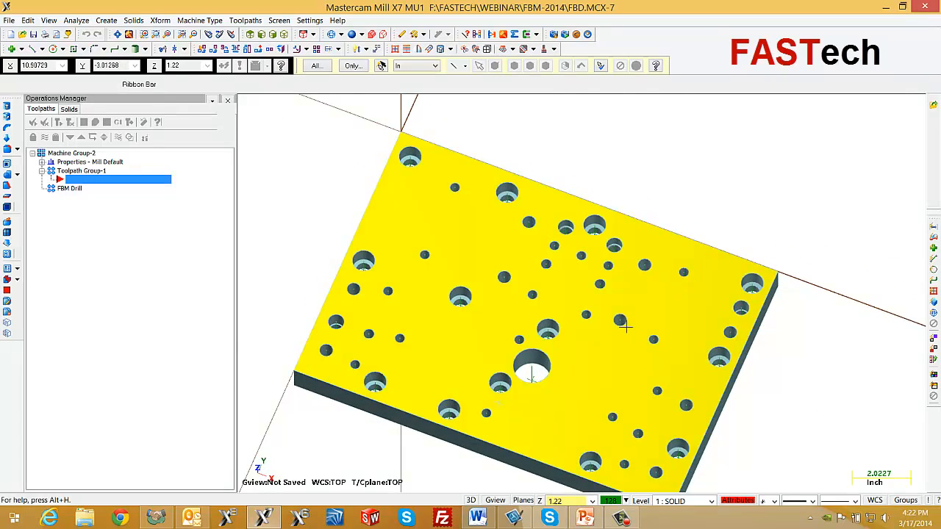
pyautogui.moveTo(495, 307); pyautogui.dragTo(475, 280, button='middle')
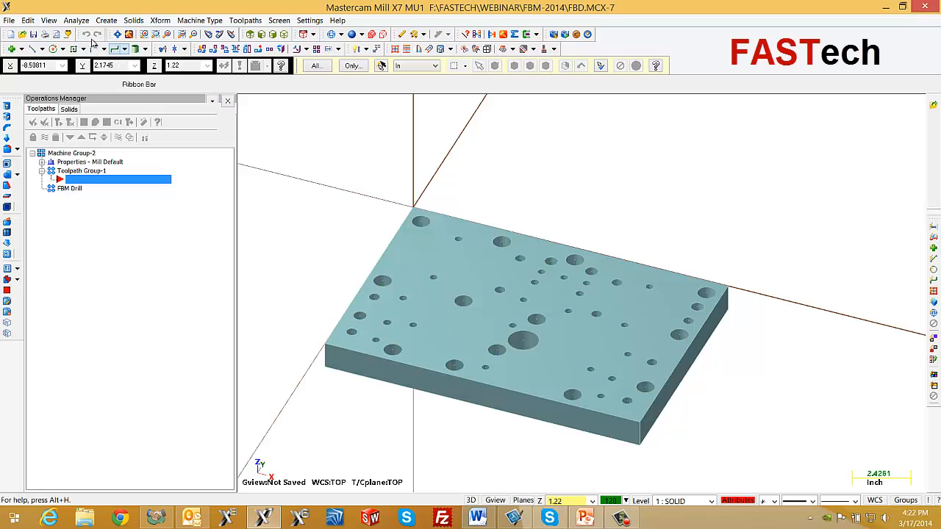
pyautogui.click(75, 20)
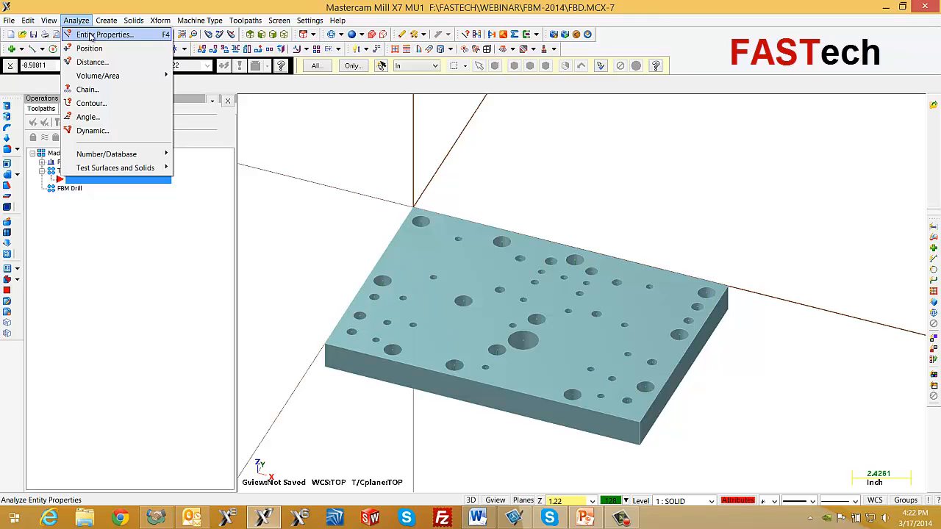
pyautogui.click(90, 35)
pyautogui.click(419, 247)
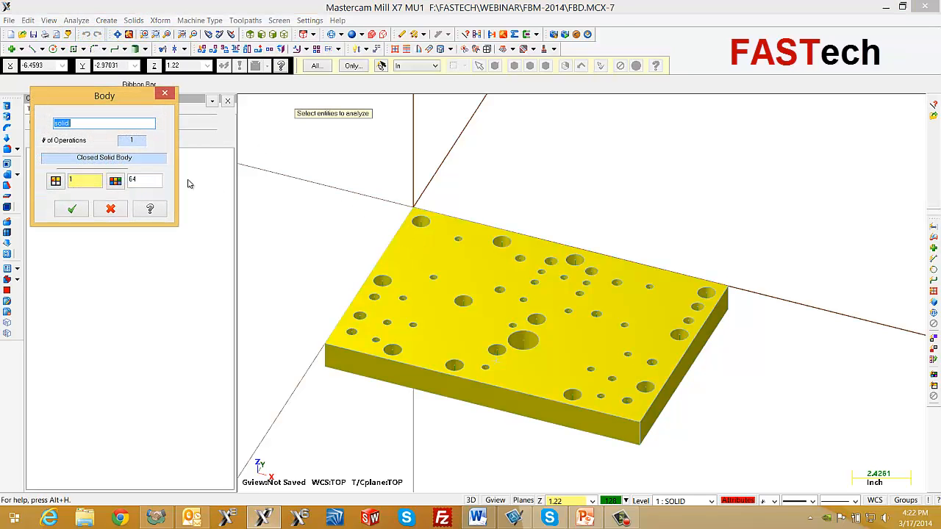
pyautogui.moveTo(131, 157); pyautogui.dragTo(29, 154)
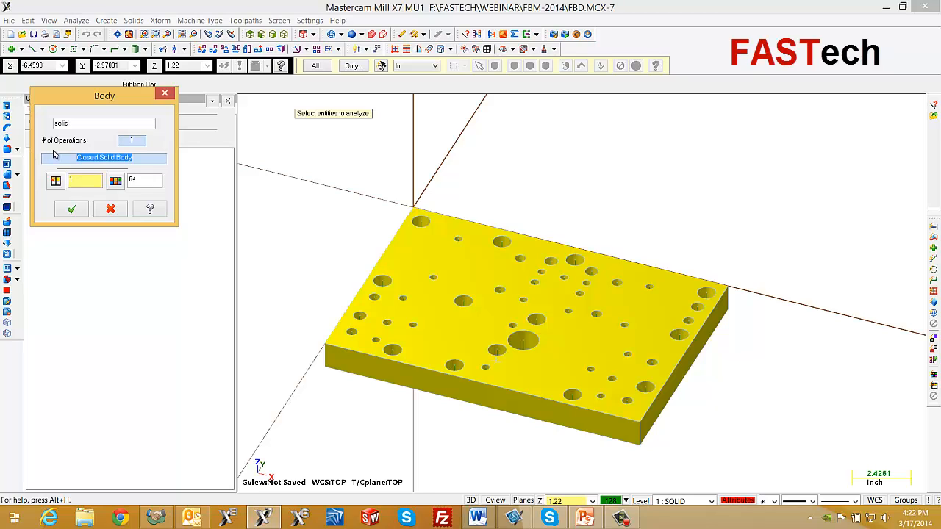
pyautogui.click(167, 95)
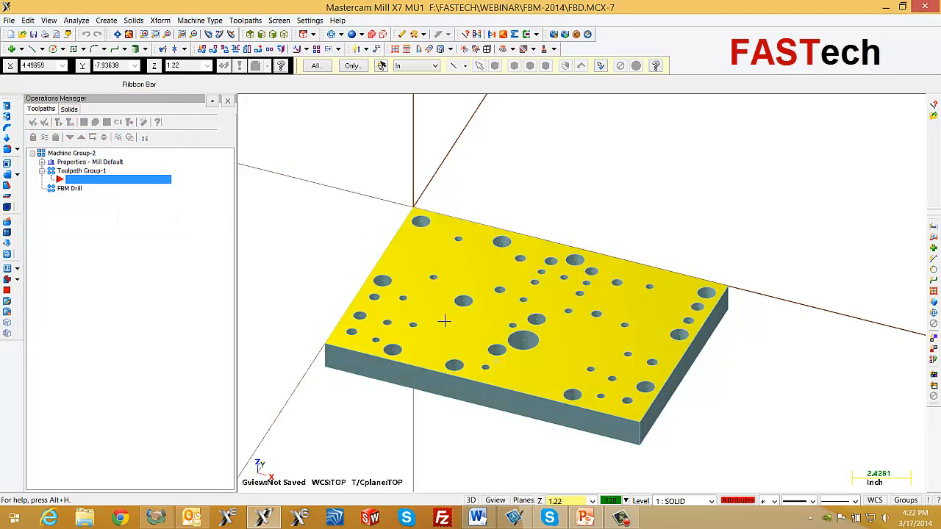
pyautogui.click(134, 21)
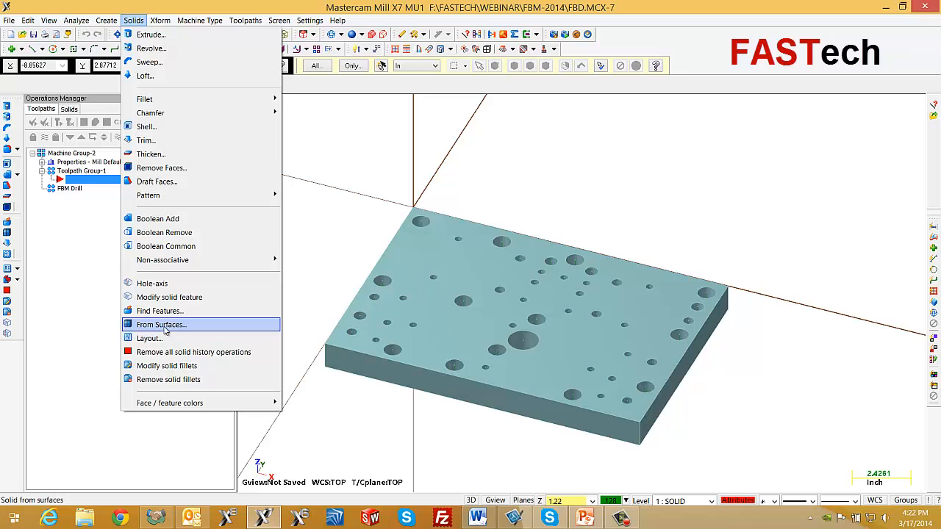
pyautogui.click(376, 131)
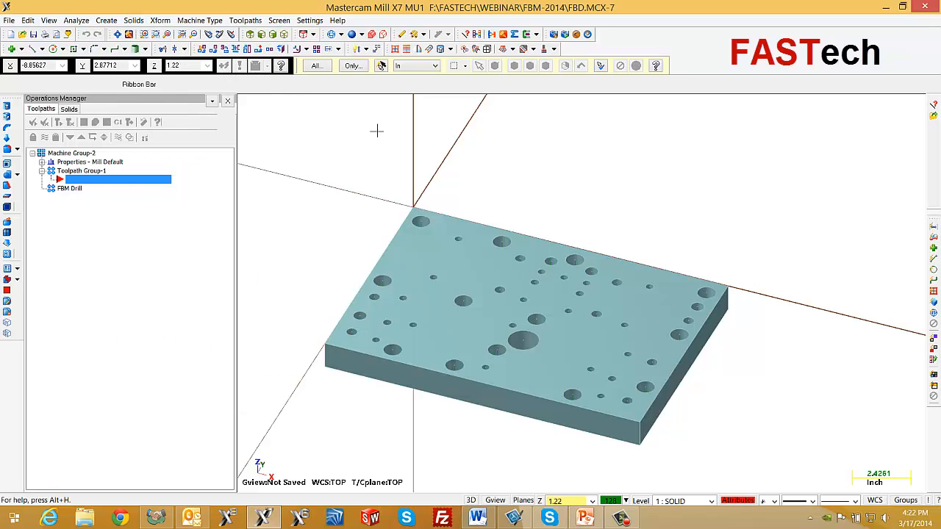
# Start an FBM Drill toolpath and enable the vector of drill engagement and points at bottom of vector as additional geometry.
pyautogui.click(245, 20)
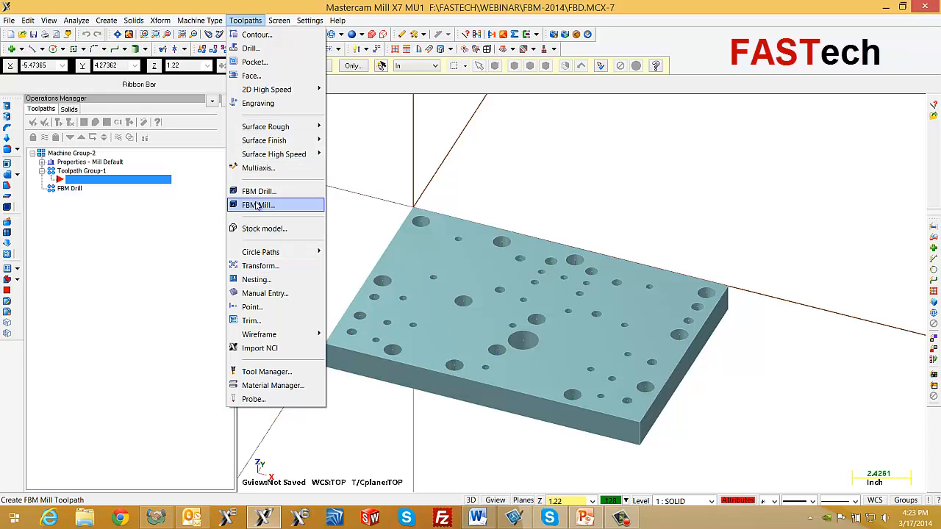
pyautogui.click(257, 192)
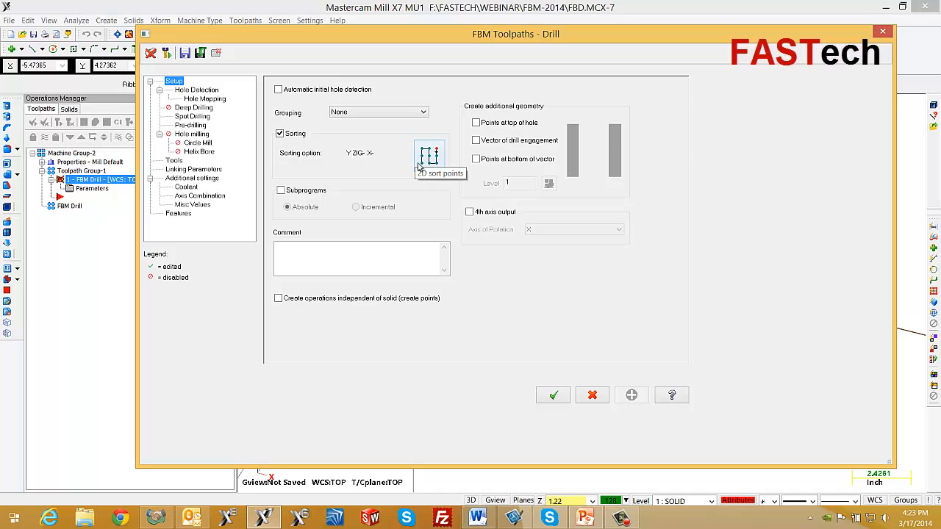
pyautogui.moveTo(424, 40); pyautogui.dragTo(426, 422)
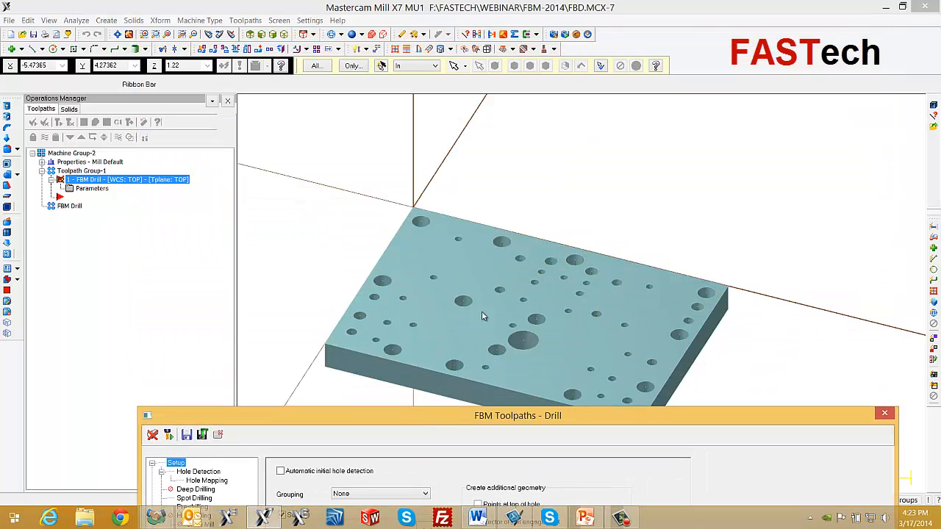
pyautogui.moveTo(525, 417); pyautogui.dragTo(491, 39)
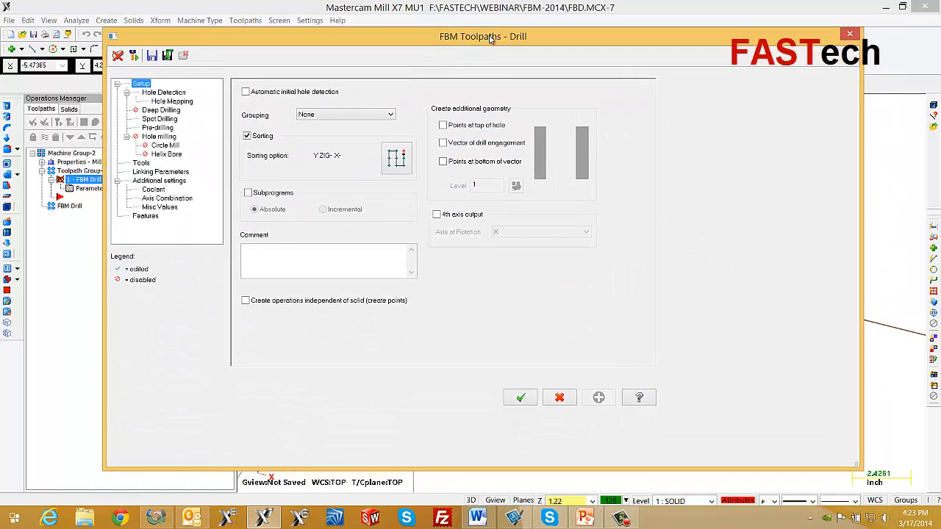
pyautogui.click(443, 143)
pyautogui.click(443, 161)
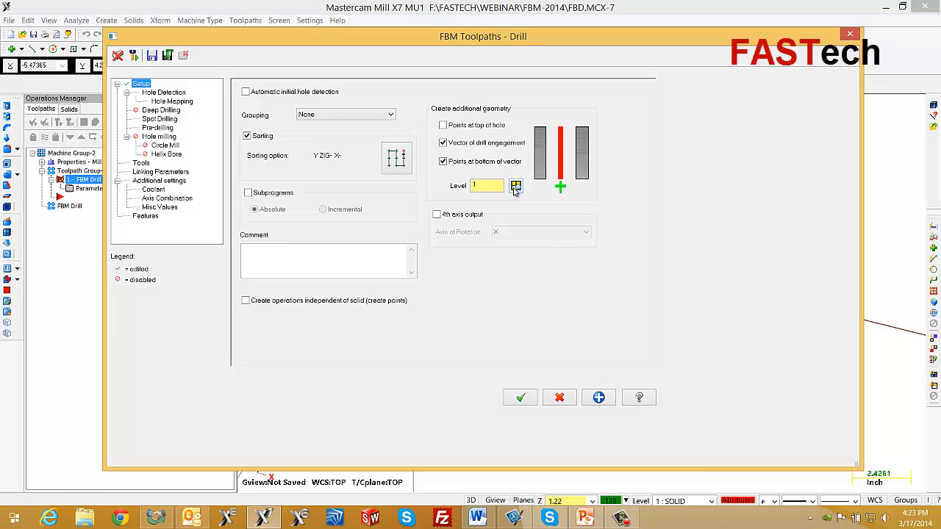
# Review the hole detection settings against the plate's holes, including co-axial hole machining, the search plane and the diameter limits.
pyautogui.click(169, 93)
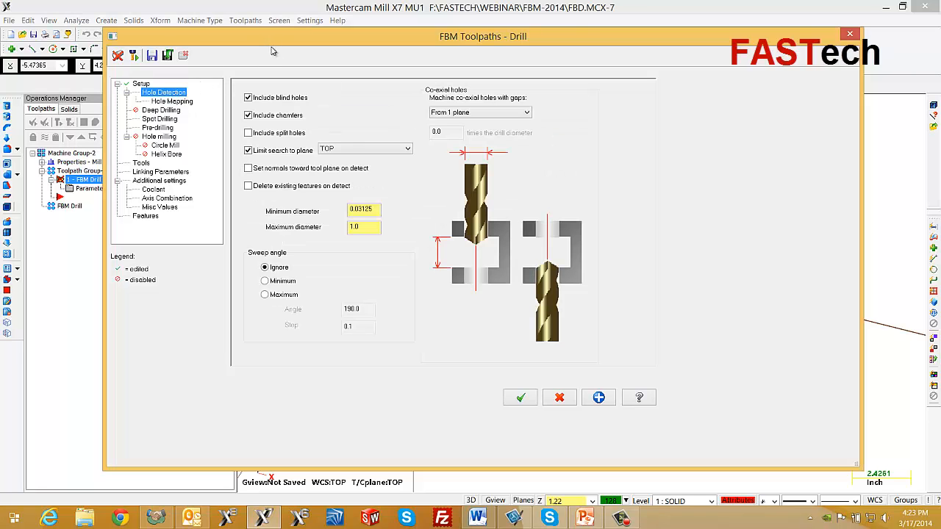
pyautogui.moveTo(270, 38); pyautogui.dragTo(268, 105)
pyautogui.moveTo(266, 140); pyautogui.dragTo(284, 423)
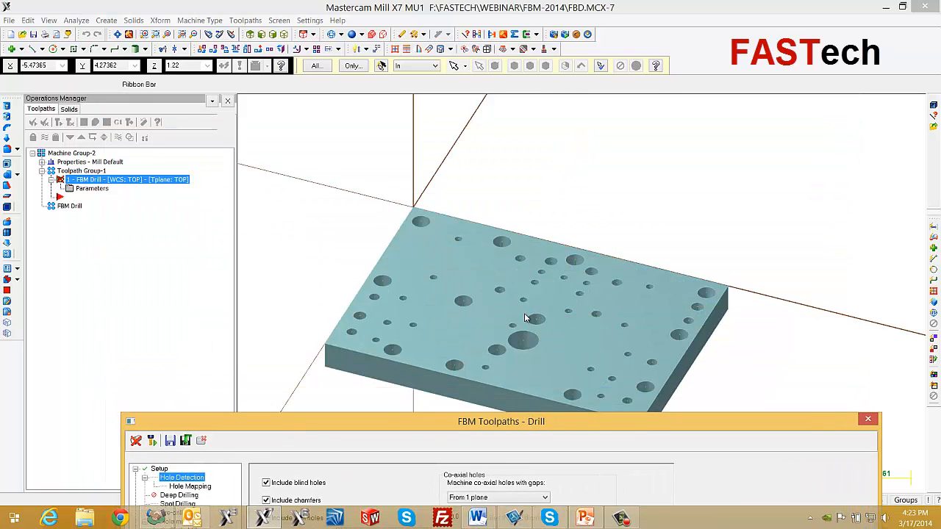
pyautogui.moveTo(500, 424); pyautogui.dragTo(487, 38)
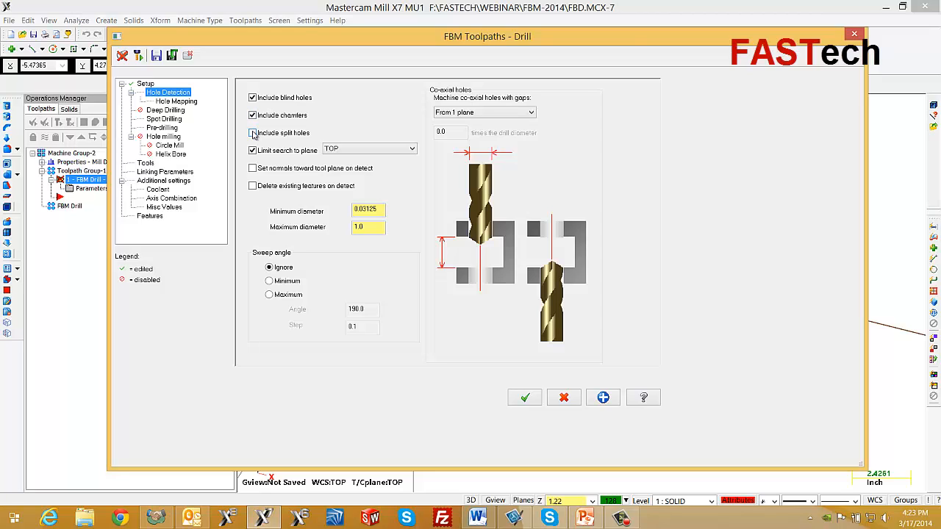
pyautogui.click(532, 112)
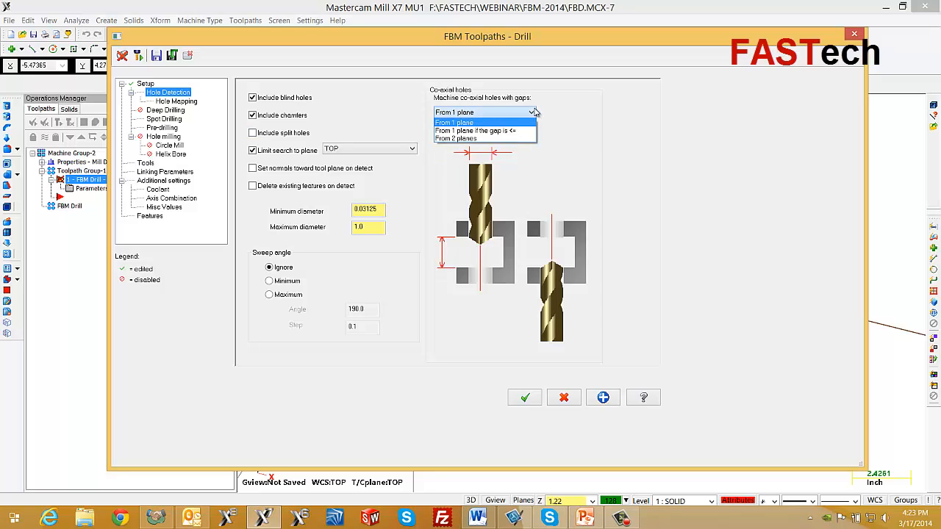
pyautogui.click(535, 111)
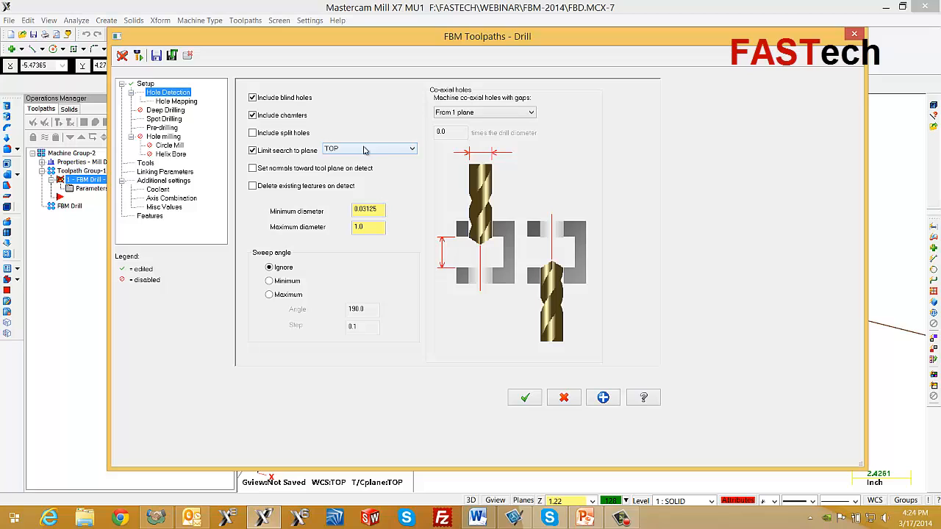
pyautogui.moveTo(363, 36); pyautogui.dragTo(408, 385)
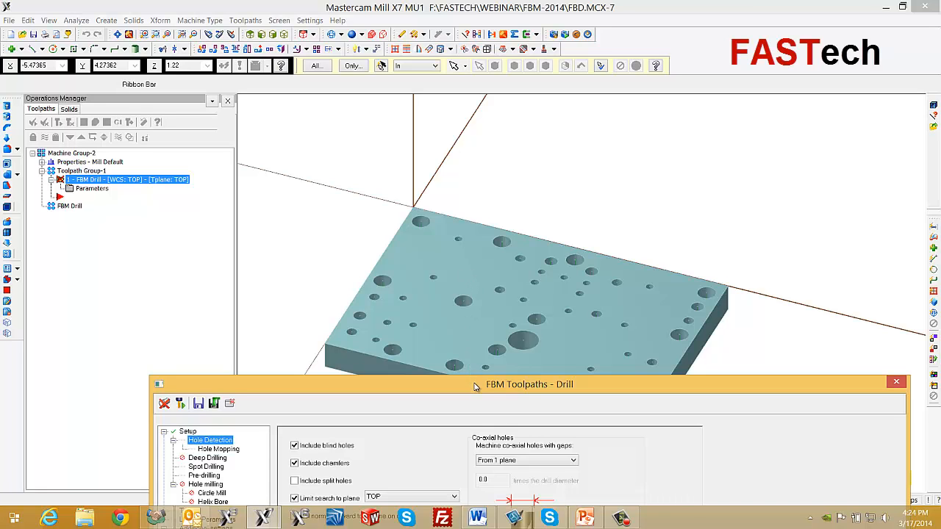
pyautogui.moveTo(474, 386); pyautogui.dragTo(469, 119)
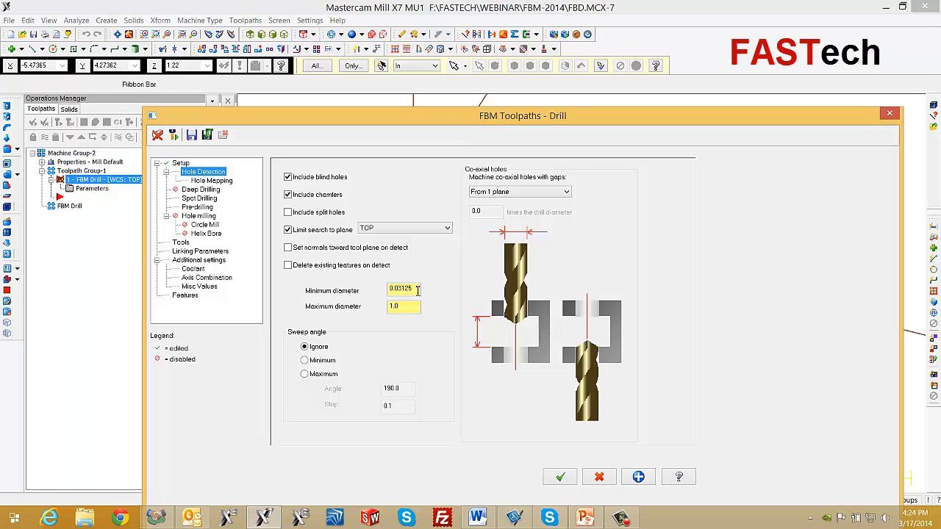
pyautogui.moveTo(408, 290); pyautogui.dragTo(365, 290)
pyautogui.moveTo(414, 307); pyautogui.dragTo(355, 307)
# Enable hole mapping with the Hole.map file and add an entry for 0.201 diameter holes.
pyautogui.click(218, 180)
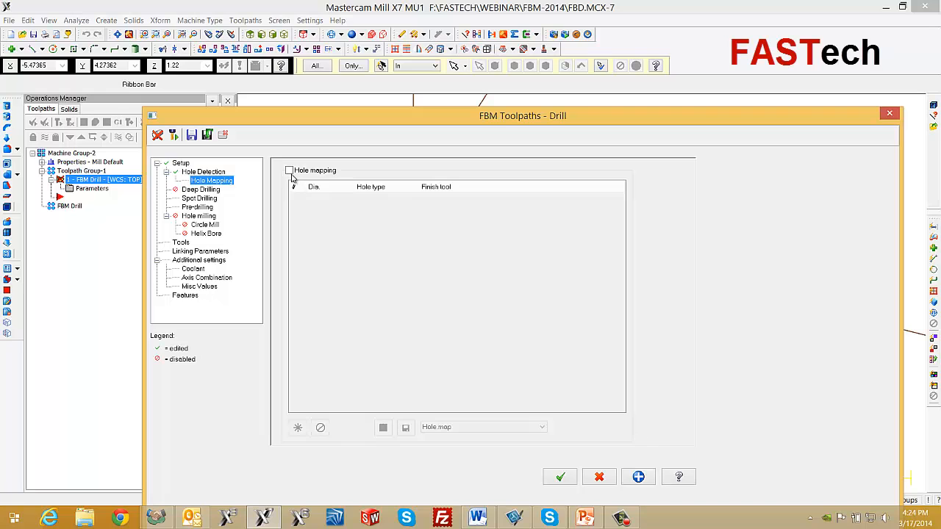
pyautogui.click(290, 171)
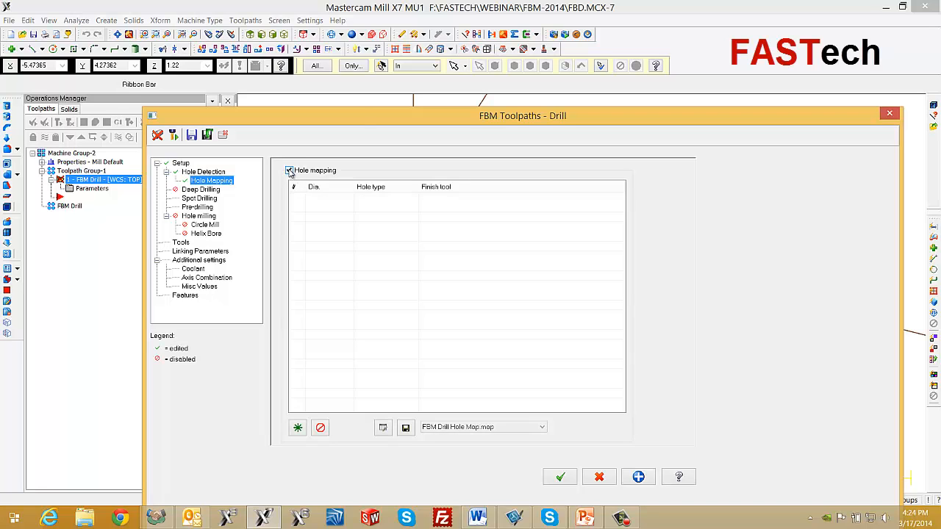
pyautogui.moveTo(361, 116); pyautogui.dragTo(366, 33)
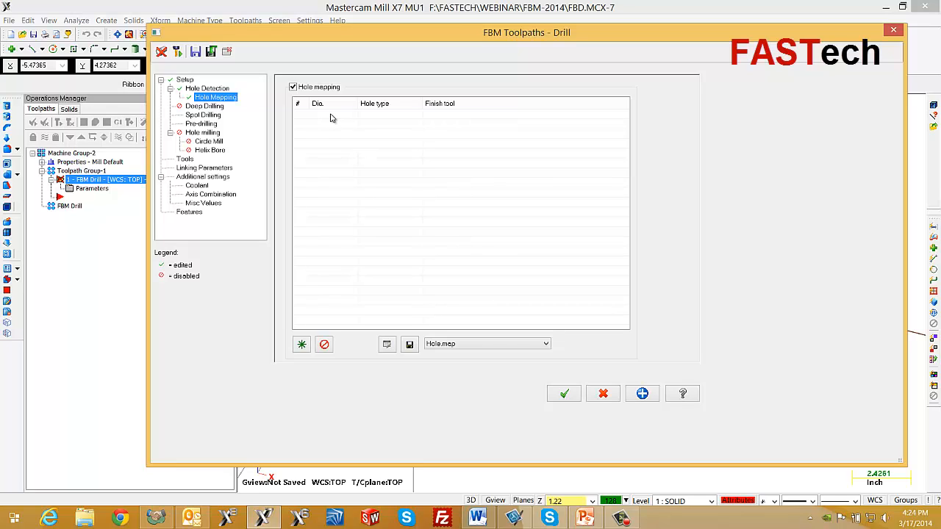
pyautogui.rightClick(331, 117)
pyautogui.click(358, 123)
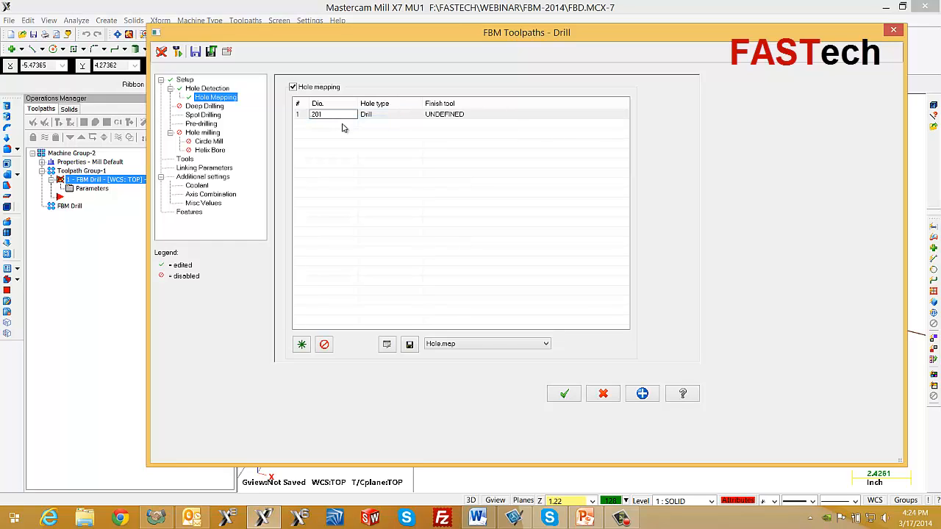
pyautogui.press('Return')
# Set the 0.201 hole entry's type to Tap RH with the 1/4-20 UNC library tap as finish tool.
pyautogui.moveTo(373, 36); pyautogui.dragTo(396, 42)
pyautogui.click(383, 125)
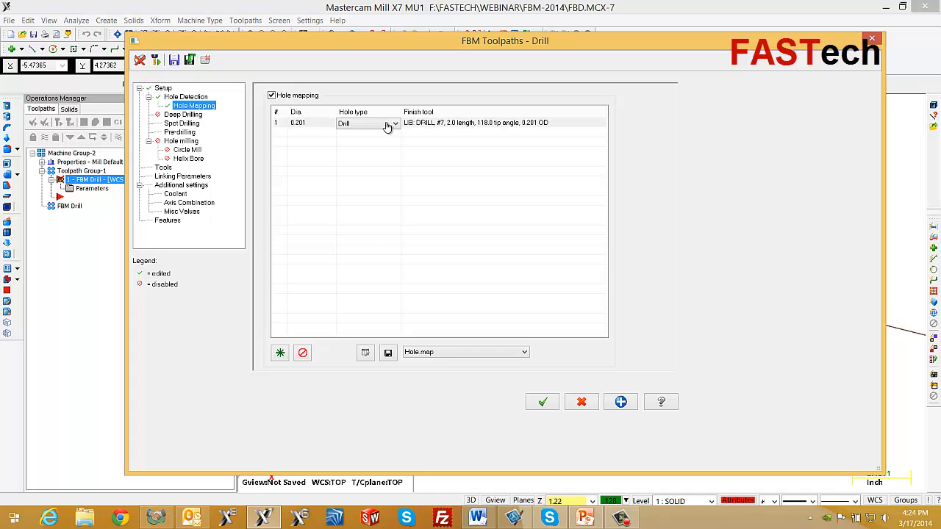
pyautogui.click(395, 125)
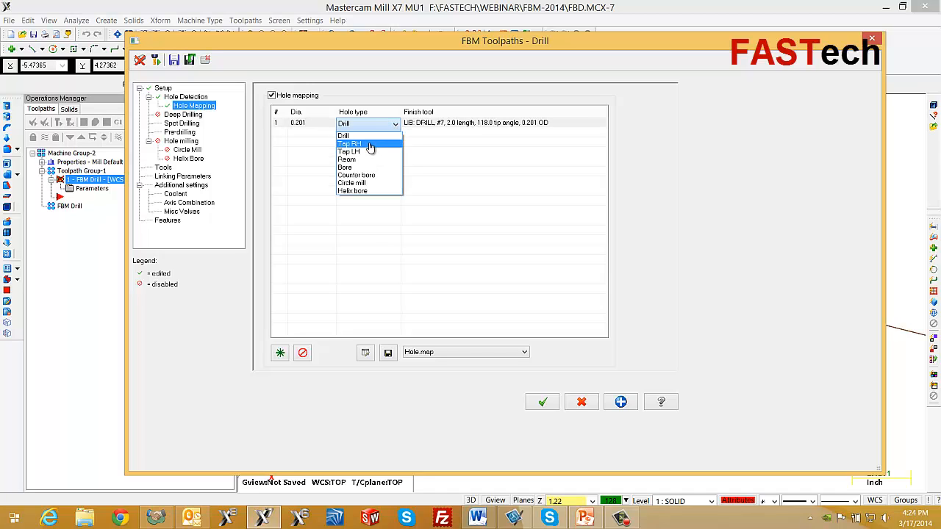
pyautogui.click(371, 144)
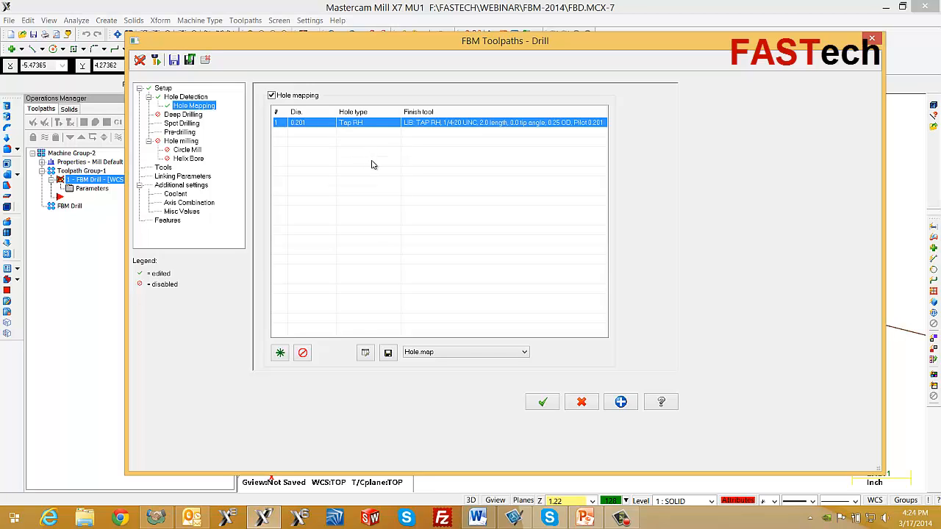
pyautogui.click(557, 127)
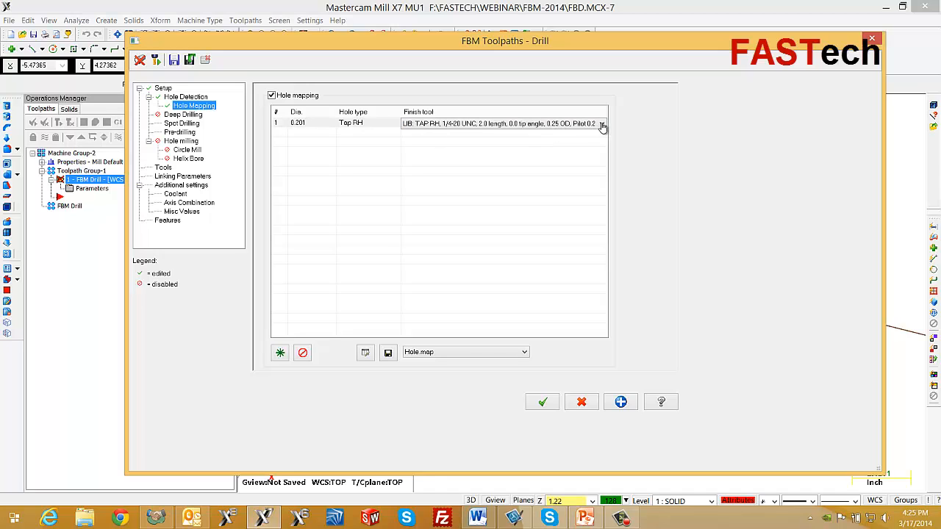
pyautogui.click(601, 125)
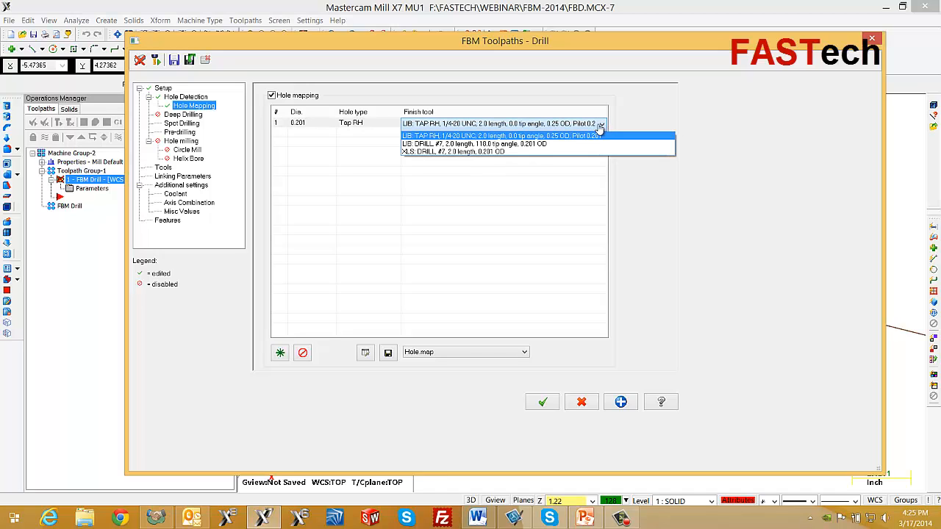
pyautogui.click(465, 137)
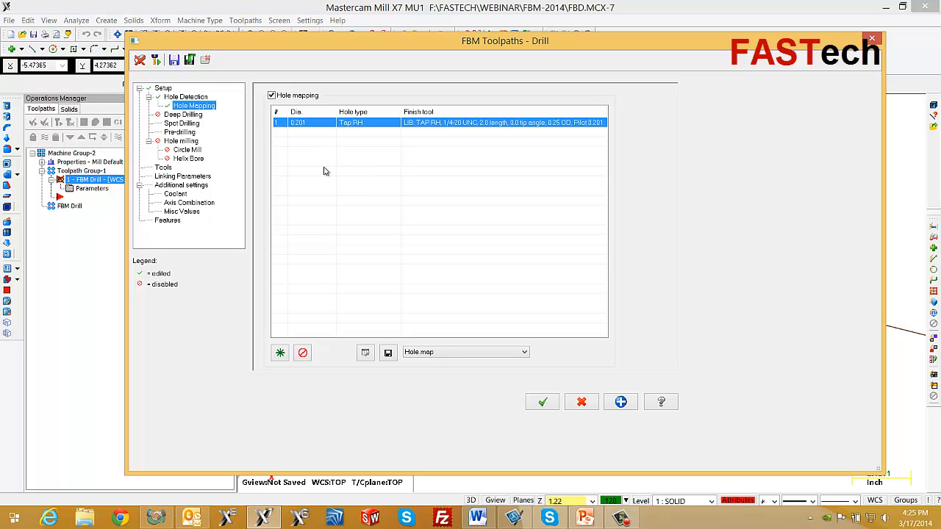
# Look over the plate's holes and review the toolpath's spot drilling and pre-drilling settings.
pyautogui.moveTo(348, 47); pyautogui.dragTo(348, 83)
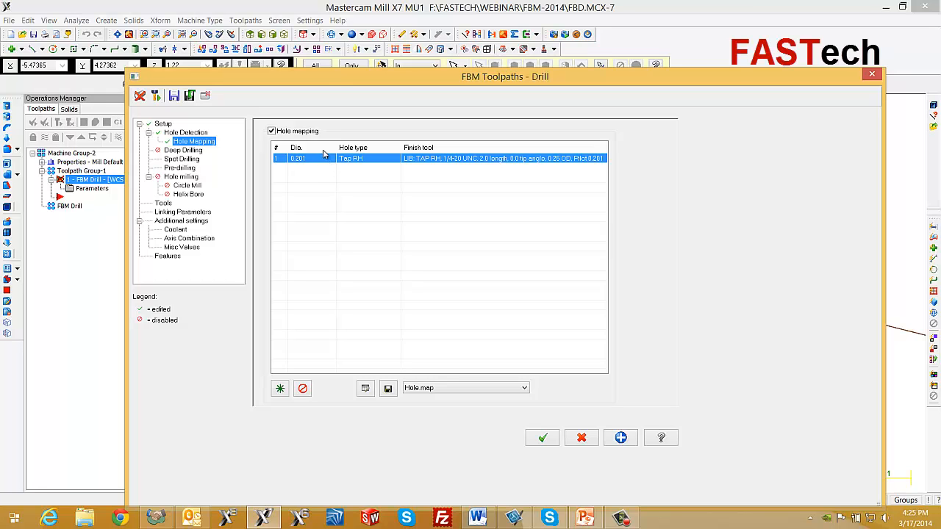
pyautogui.moveTo(330, 80); pyautogui.dragTo(376, 425)
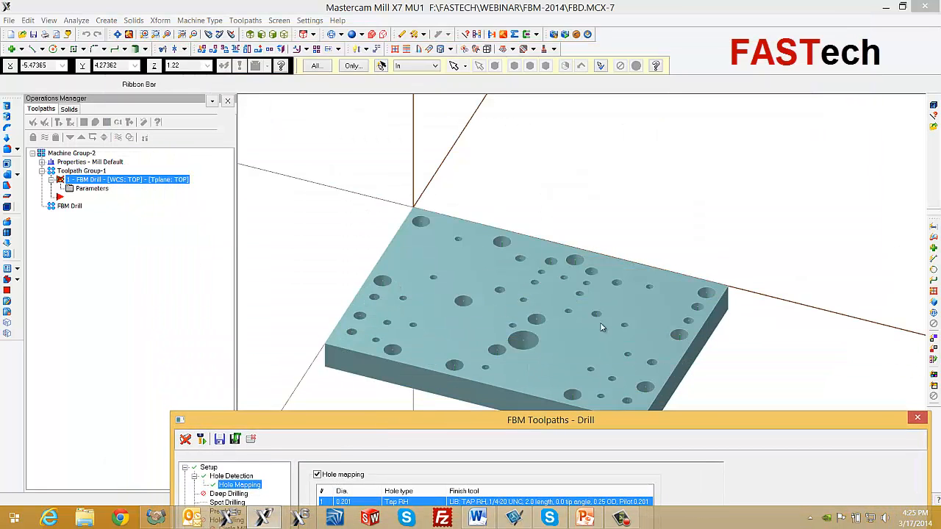
pyautogui.moveTo(485, 426); pyautogui.dragTo(426, 60)
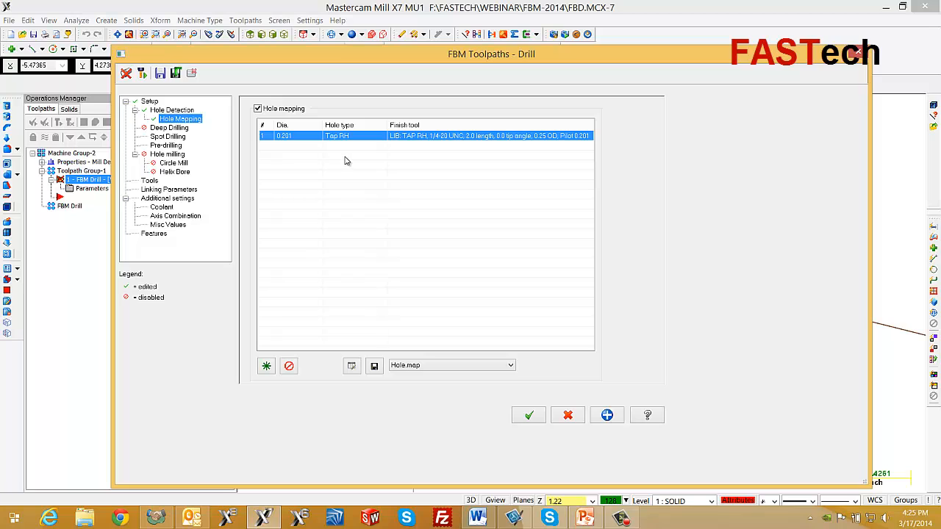
pyautogui.click(176, 139)
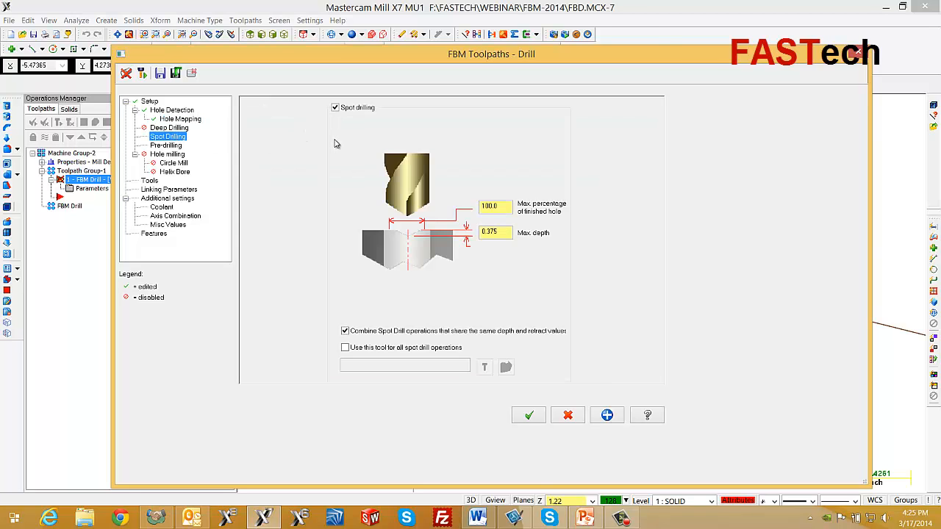
pyautogui.click(166, 145)
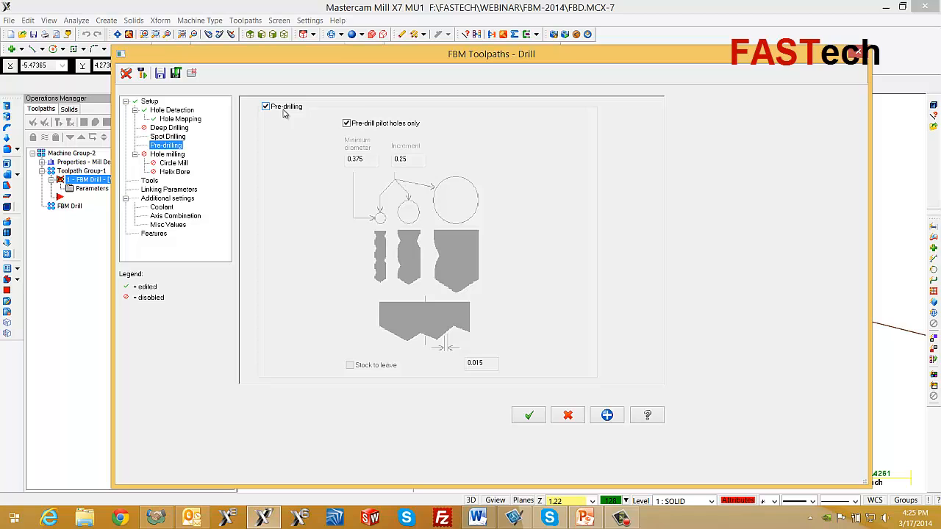
# Enable circle mill hole milling for counter bores, through holes and blind flat-bottom holes.
pyautogui.click(167, 155)
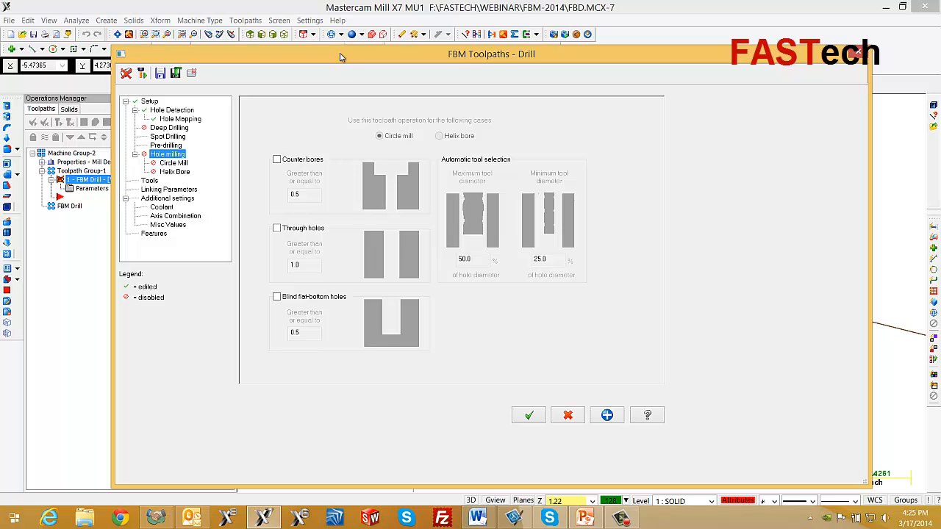
pyautogui.click(277, 159)
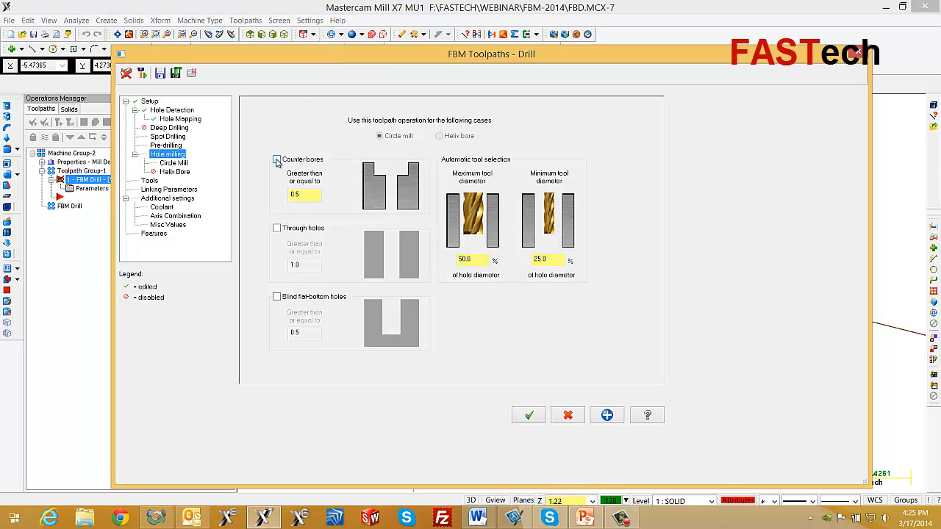
pyautogui.click(277, 229)
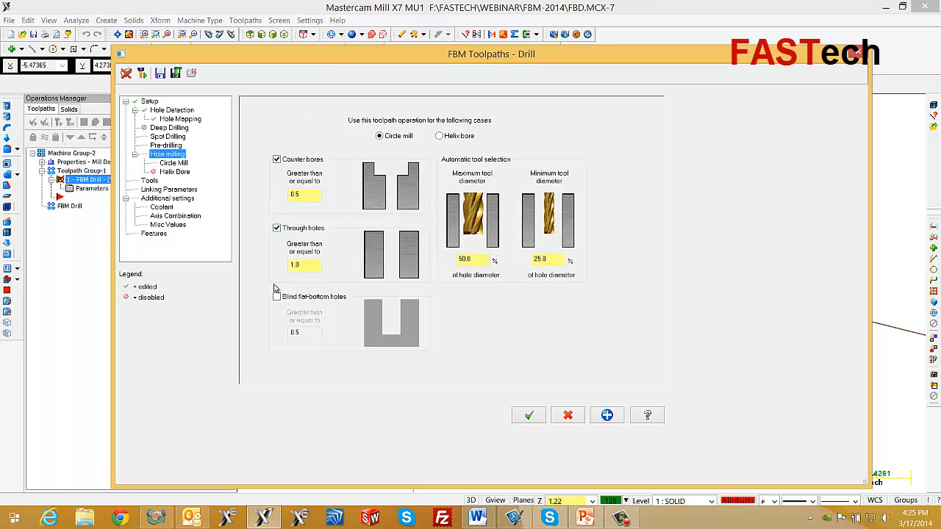
pyautogui.click(277, 296)
# Set the hole milling diameter threshold to 0.625 for blind flat-bottom holes, through holes and counter bores.
pyautogui.moveTo(314, 333); pyautogui.dragTo(260, 347)
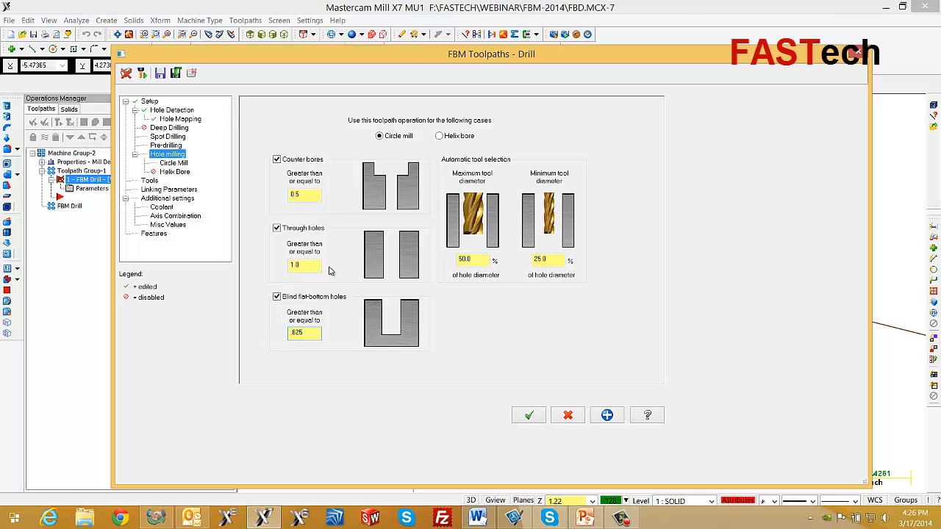
pyautogui.moveTo(321, 266); pyautogui.dragTo(259, 268)
pyautogui.write('5/8')
pyautogui.press('Return')
pyautogui.moveTo(316, 200); pyautogui.dragTo(242, 205)
pyautogui.press('Return')
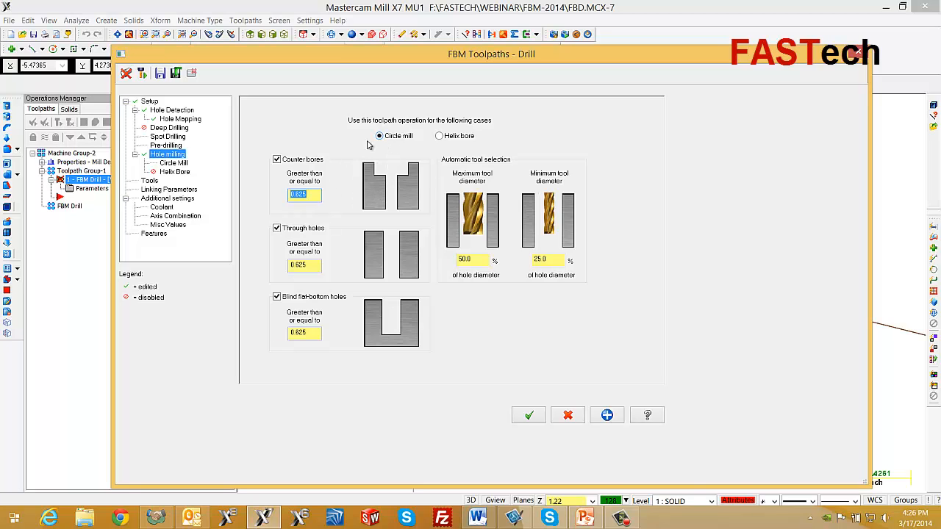
# Review the Circle Mill settings and turn off creating only standard tool sizes in the tool creation settings.
pyautogui.click(173, 164)
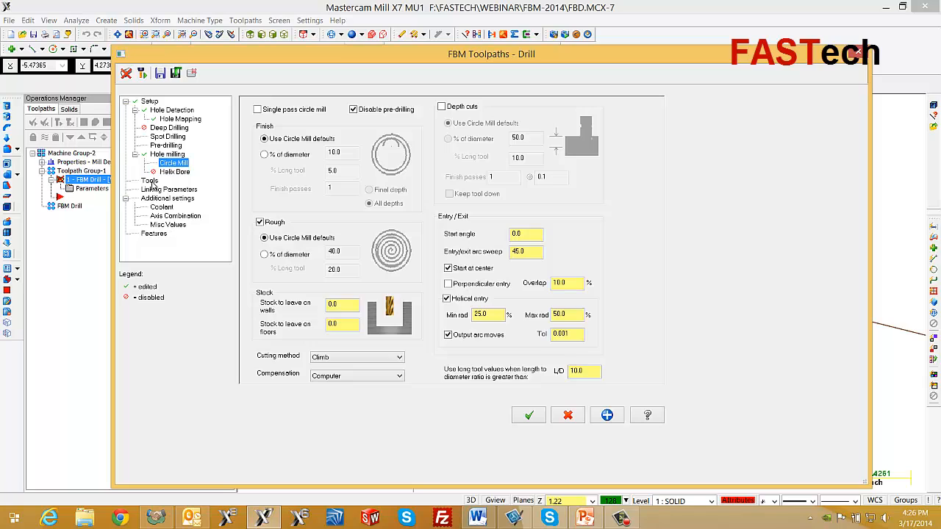
pyautogui.click(149, 181)
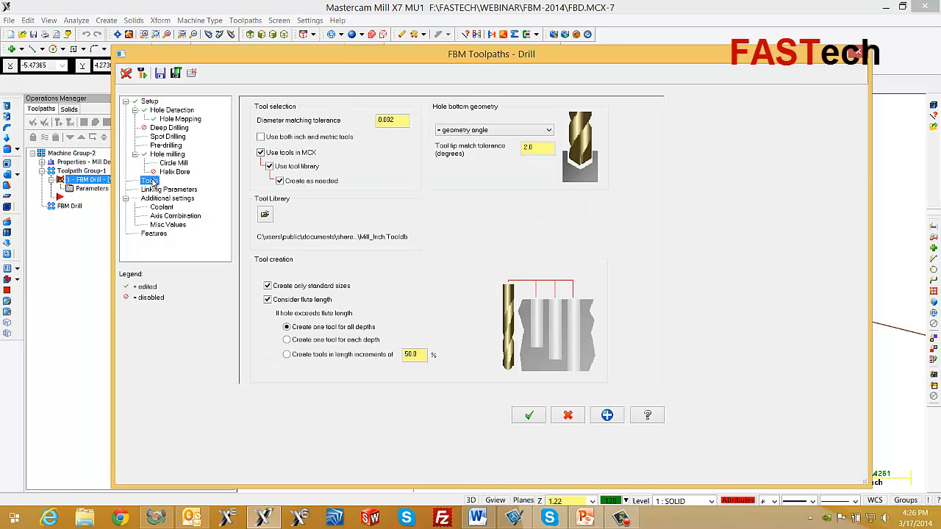
pyautogui.click(269, 288)
# Review the linking parameters and the clearance height choices, keeping clearance at Solid height plus.
pyautogui.click(187, 191)
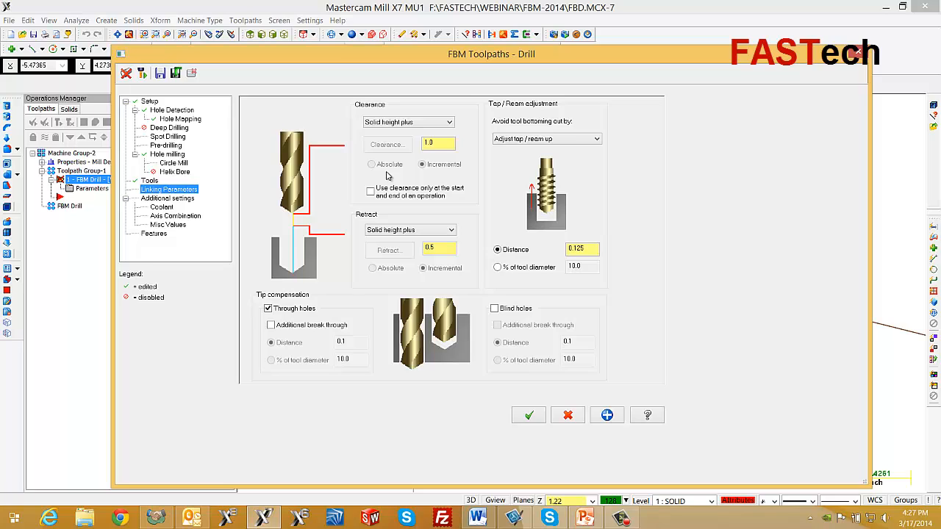
pyautogui.click(449, 122)
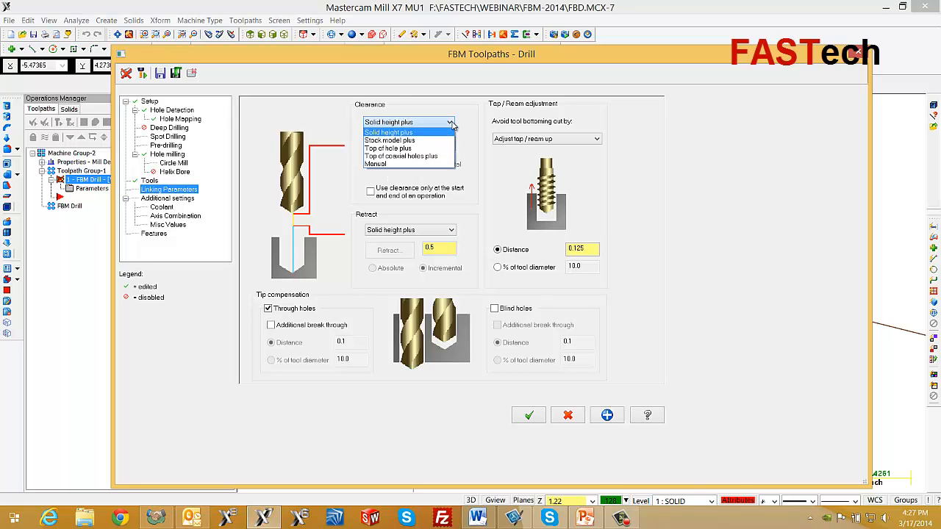
pyautogui.click(448, 131)
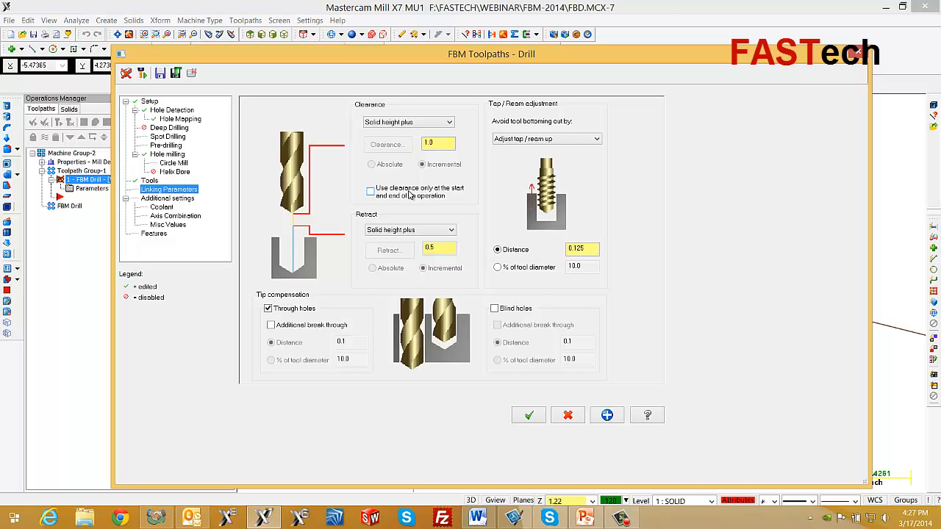
# Detect the plate's hole features, look through the feature list and sort it by diameter.
pyautogui.click(155, 235)
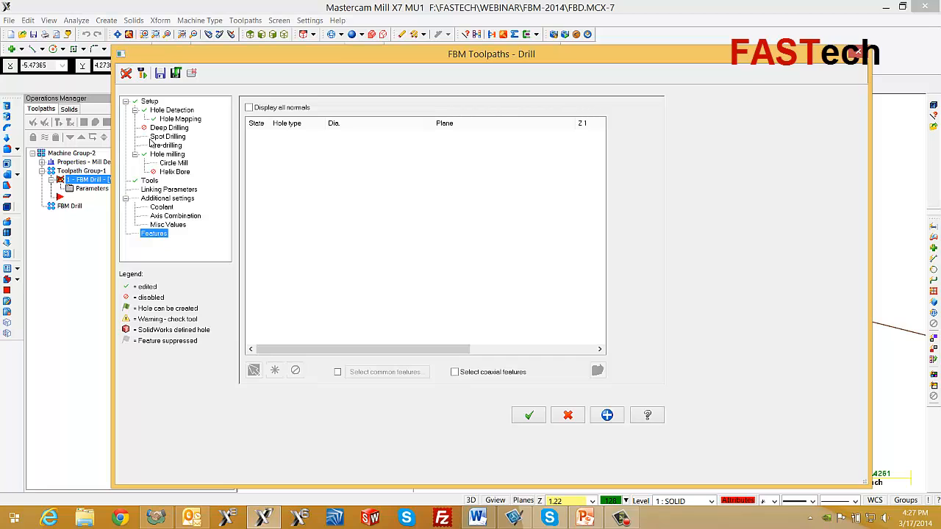
pyautogui.click(126, 75)
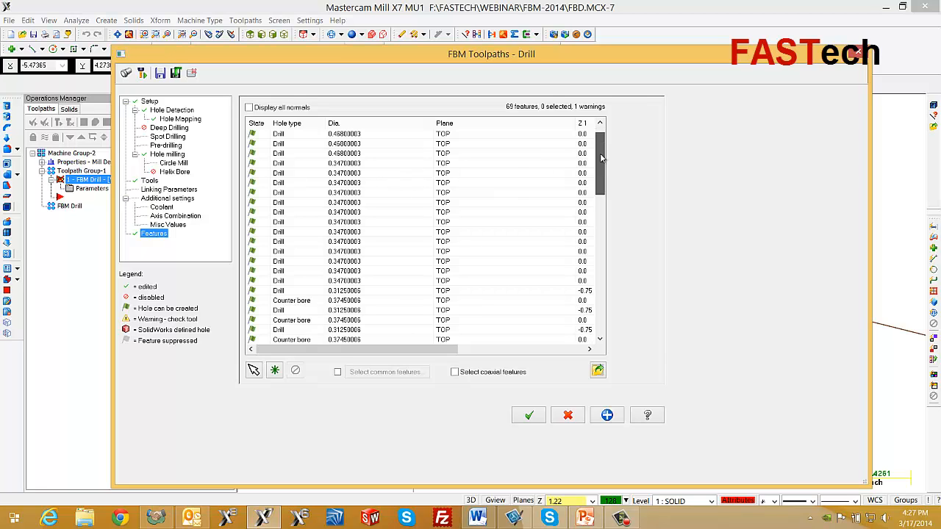
pyautogui.moveTo(600, 148); pyautogui.dragTo(603, 212)
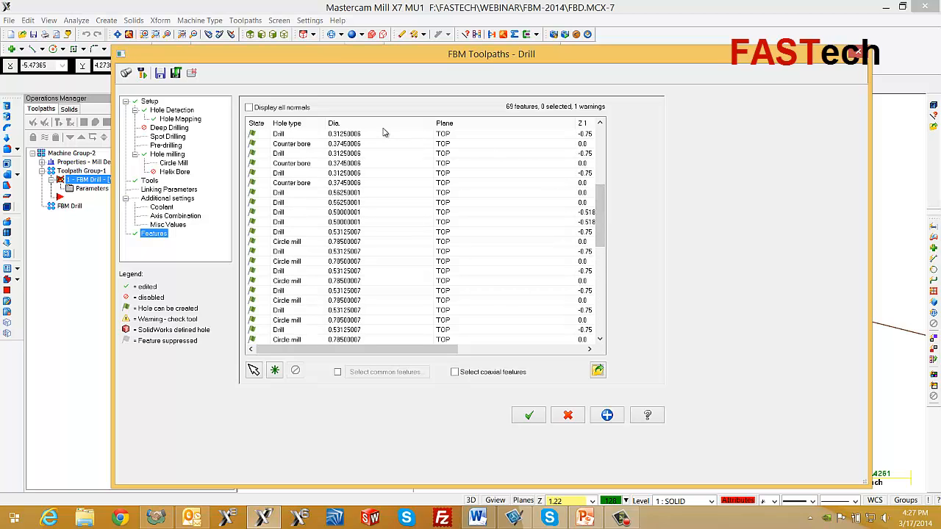
pyautogui.click(369, 125)
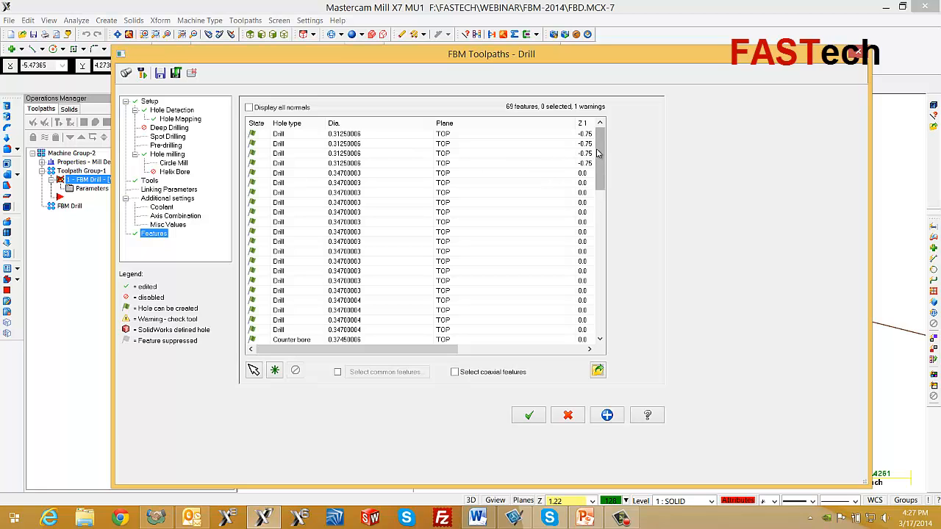
pyautogui.moveTo(602, 156)
pyautogui.mouseDown()
pyautogui.moveTo(607, 228)
pyautogui.moveTo(610, 150)
pyautogui.mouseUp()
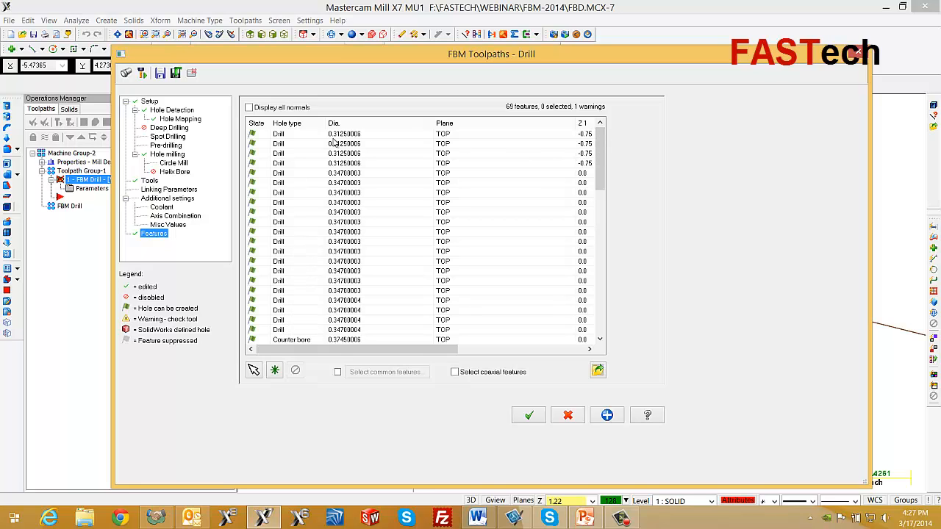
# Accept the FBM Drill toolpath with the NC name FBD and generate its drilling operations.
pyautogui.click(529, 416)
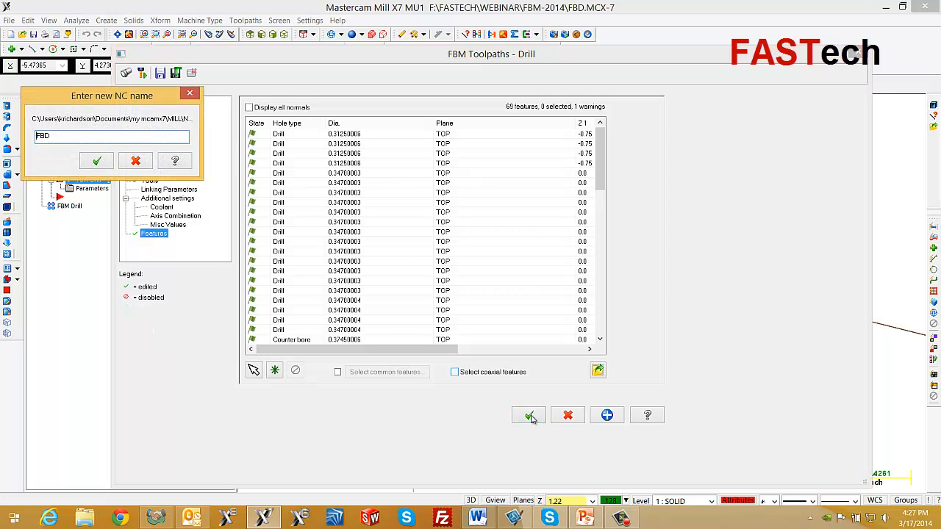
pyautogui.click(103, 167)
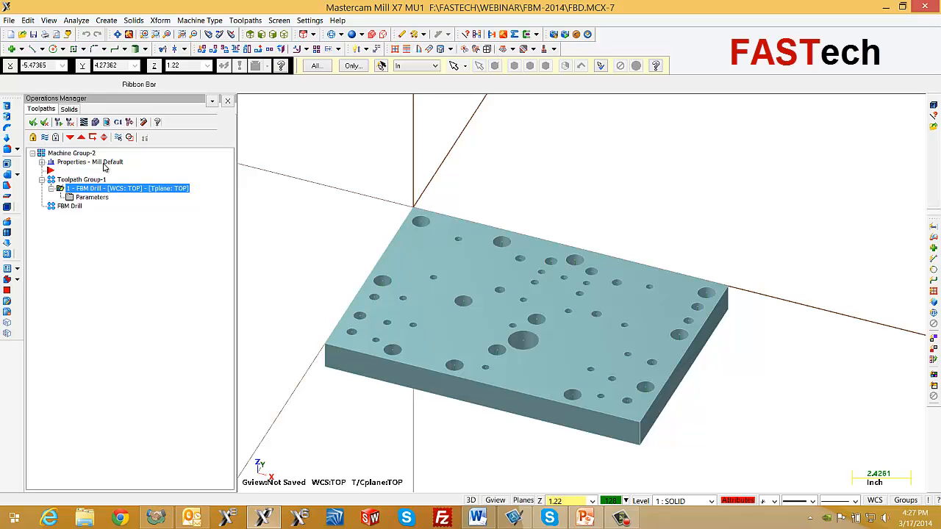
pyautogui.click(59, 122)
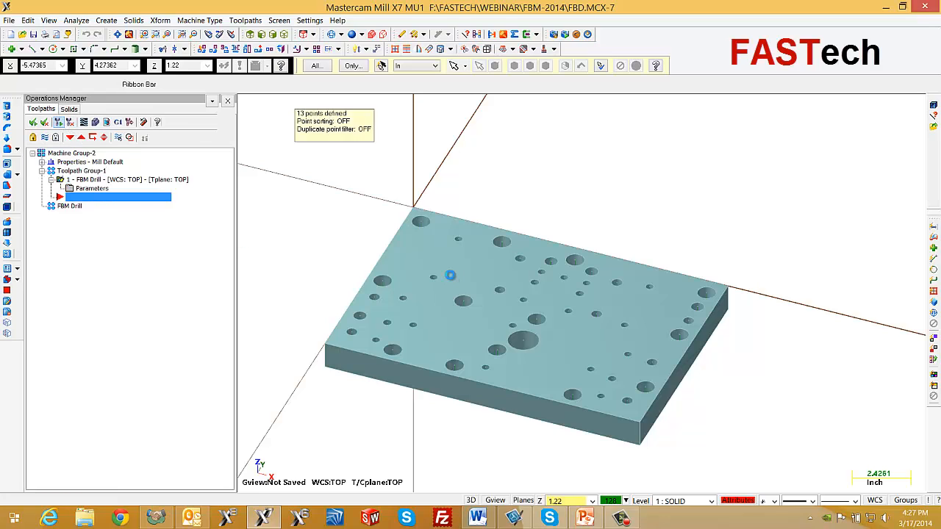
pyautogui.click(94, 160)
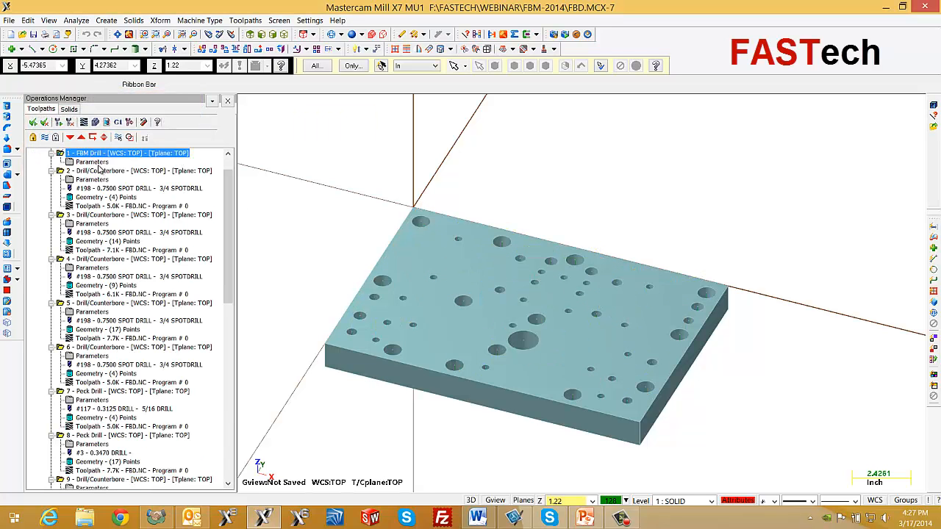
pyautogui.scroll(1, 231, 172)
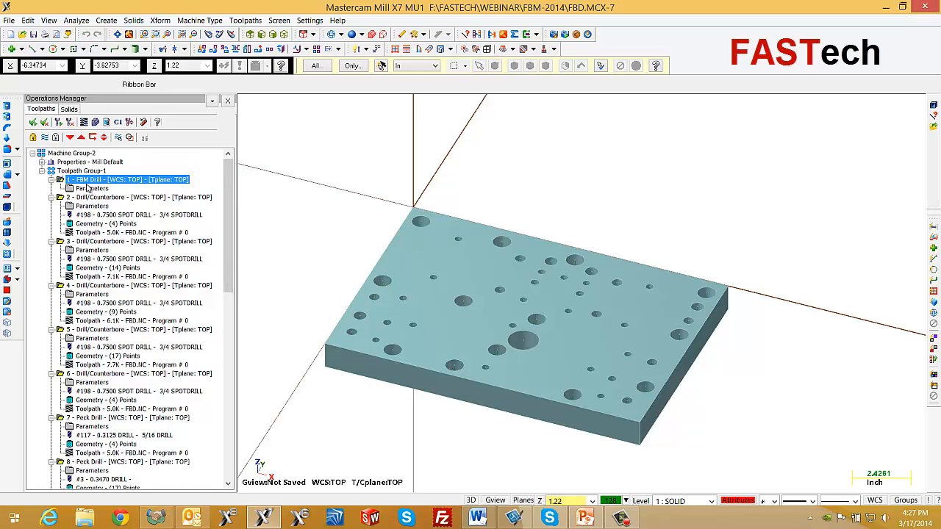
# Backplot all operations of Toolpath Group-1 on the plate, hiding the rapid moves during playback.
pyautogui.click(70, 172)
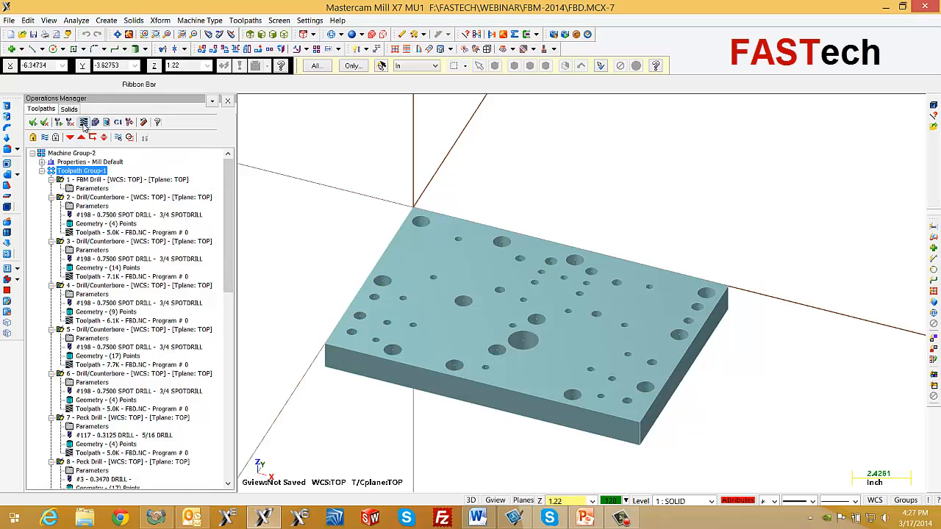
pyautogui.click(83, 122)
pyautogui.click(242, 100)
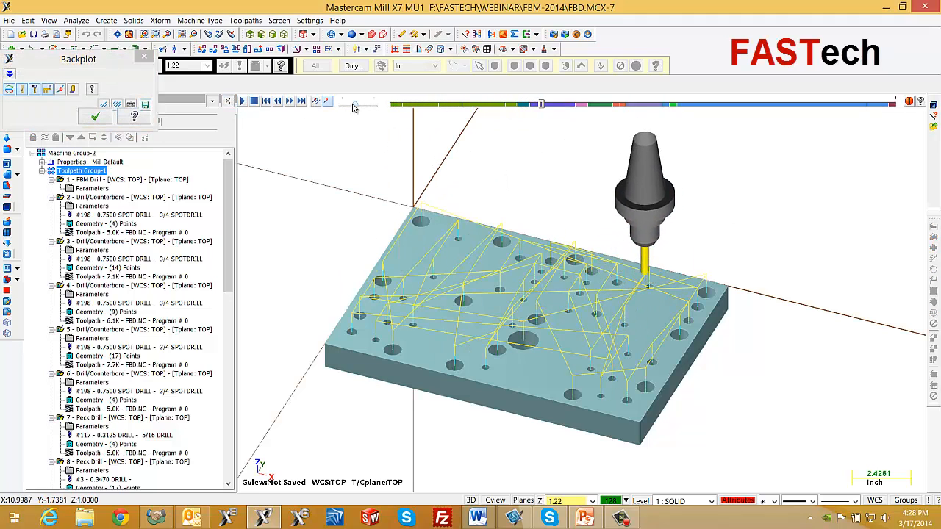
pyautogui.click(48, 90)
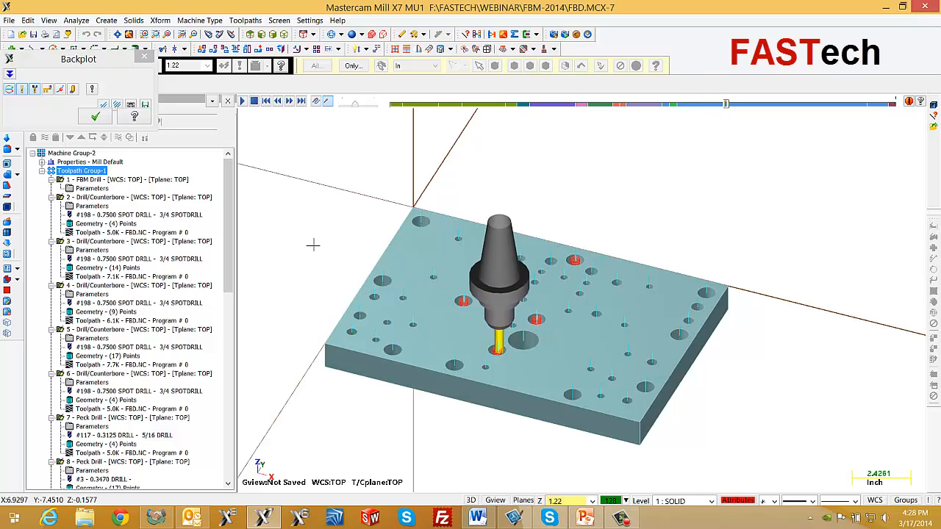
pyautogui.click(97, 118)
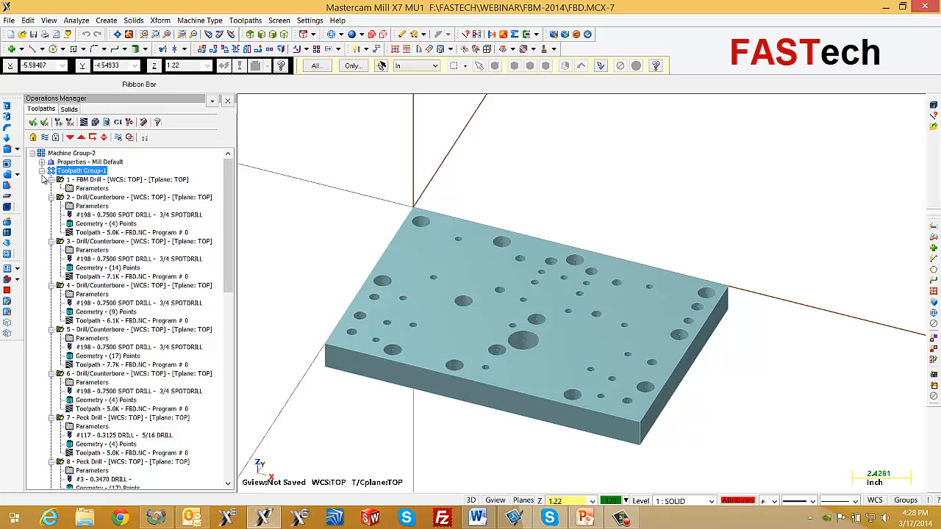
# Collapse the details of operations 1 to 3 in Toolpath Group-1.
pyautogui.click(42, 171)
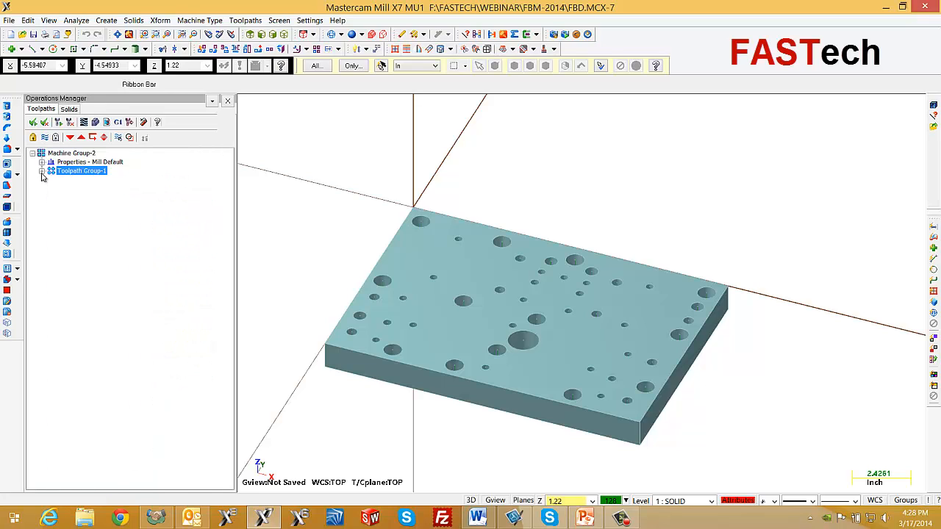
pyautogui.click(41, 171)
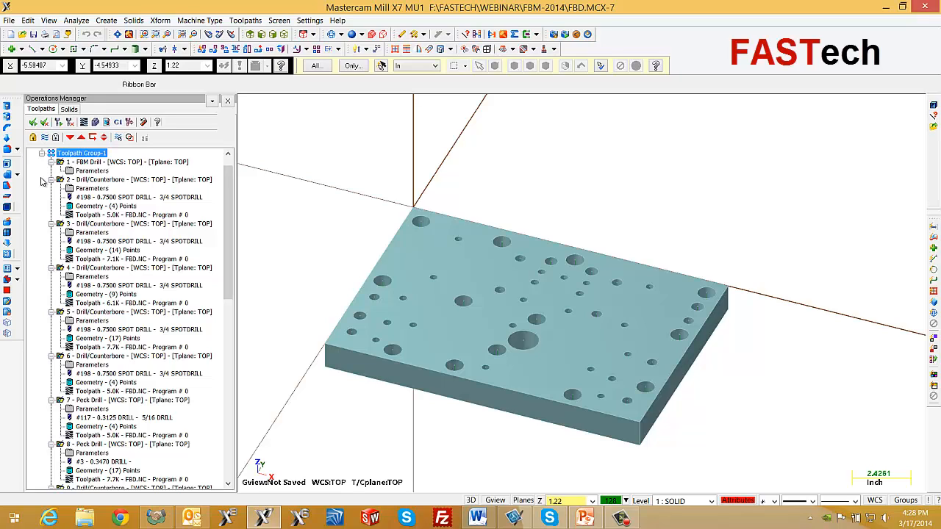
pyautogui.click(50, 162)
pyautogui.click(50, 171)
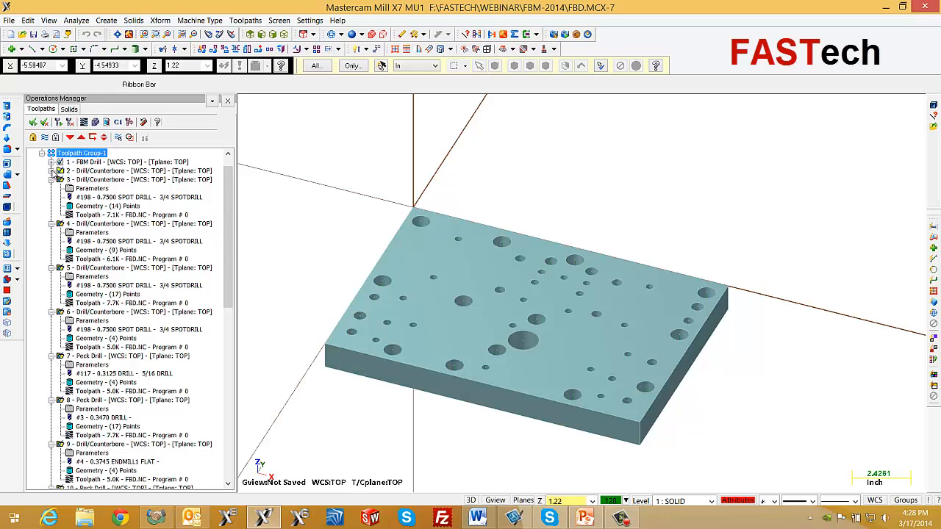
pyautogui.click(50, 180)
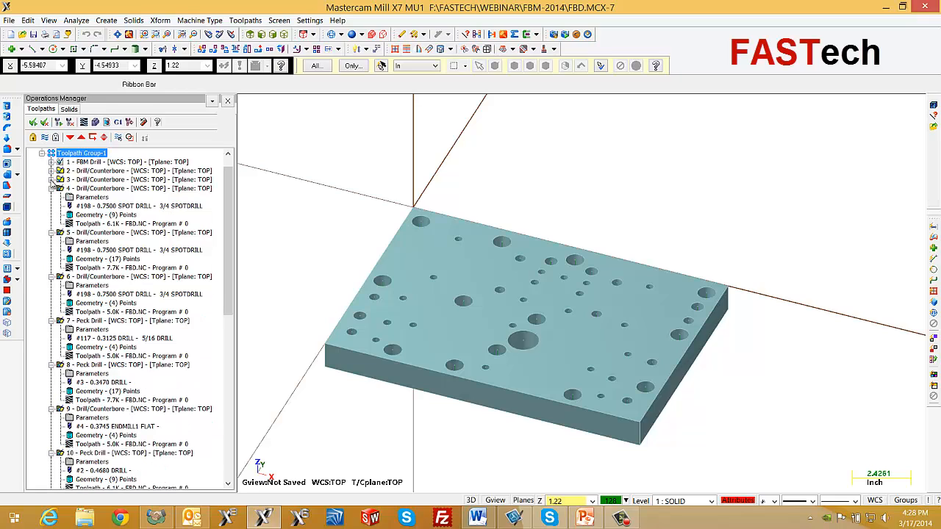
pyautogui.scroll(1, 108, 198)
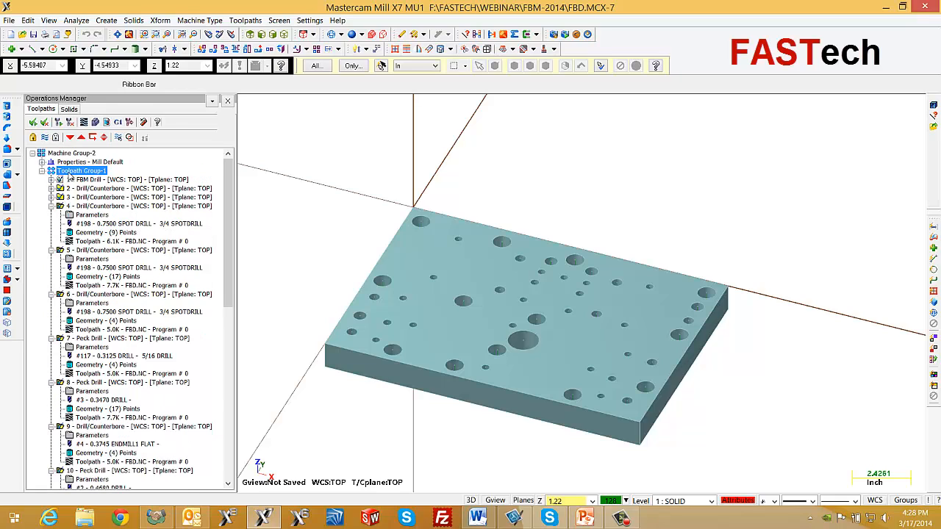
# Simulate Toolpath Group-1 in Verify mode and show the workpiece to compare its position with the stock, closing the simulator after the check.
pyautogui.click(96, 122)
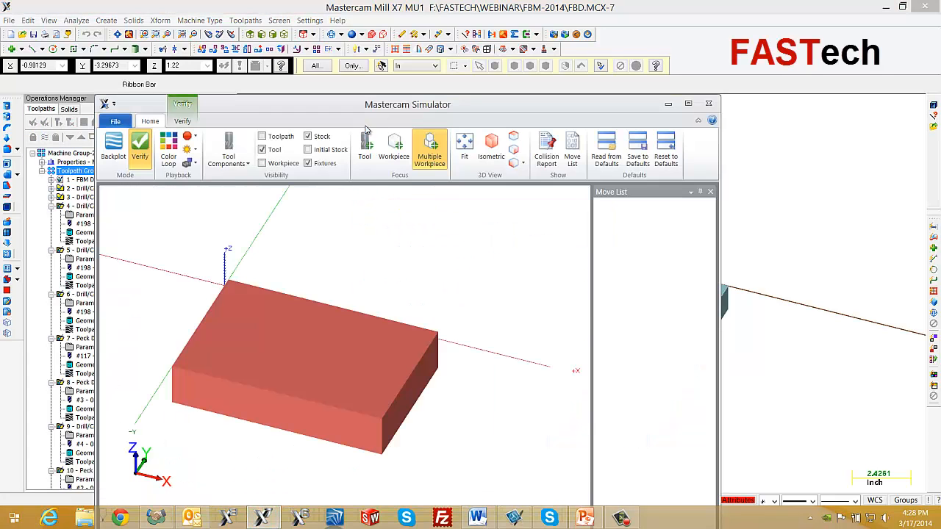
pyautogui.moveTo(386, 98); pyautogui.dragTo(408, 87)
pyautogui.moveTo(441, 44); pyautogui.dragTo(443, 43)
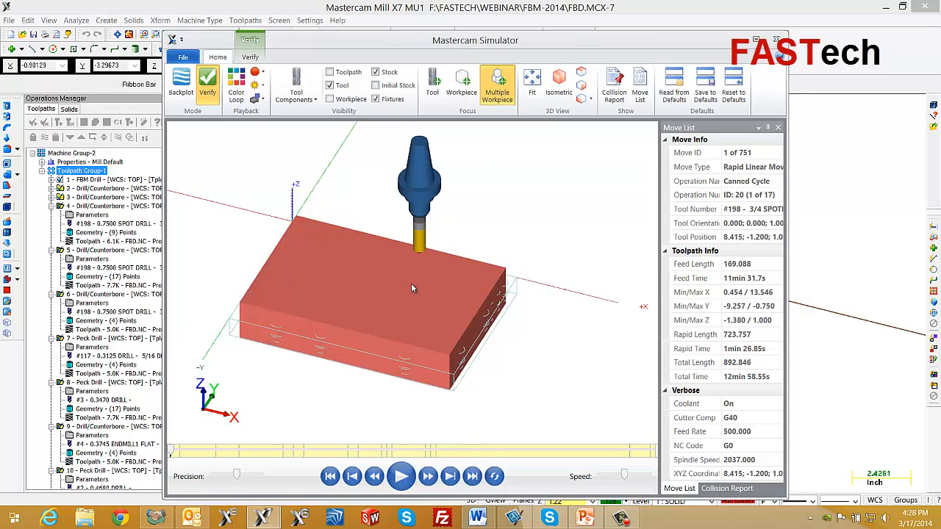
pyautogui.click(330, 99)
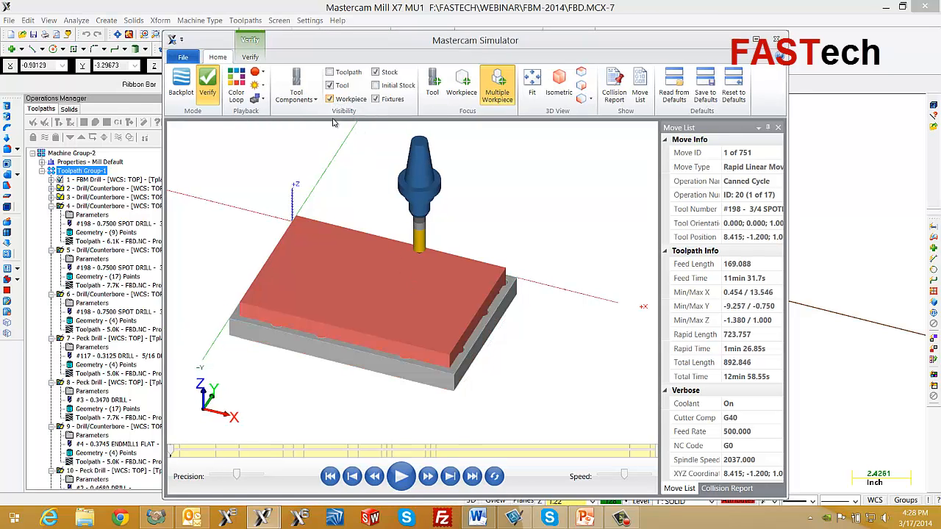
pyautogui.moveTo(359, 281); pyautogui.dragTo(403, 215, button='middle')
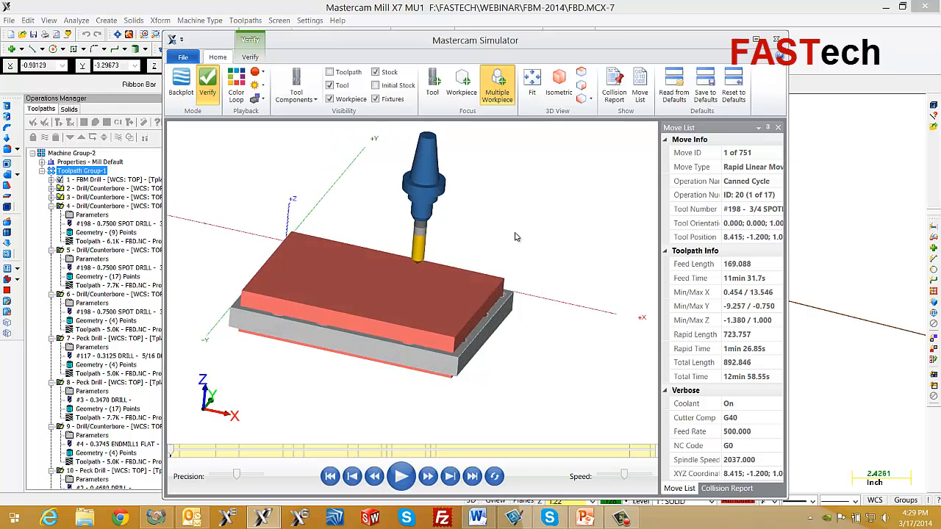
pyautogui.click(775, 40)
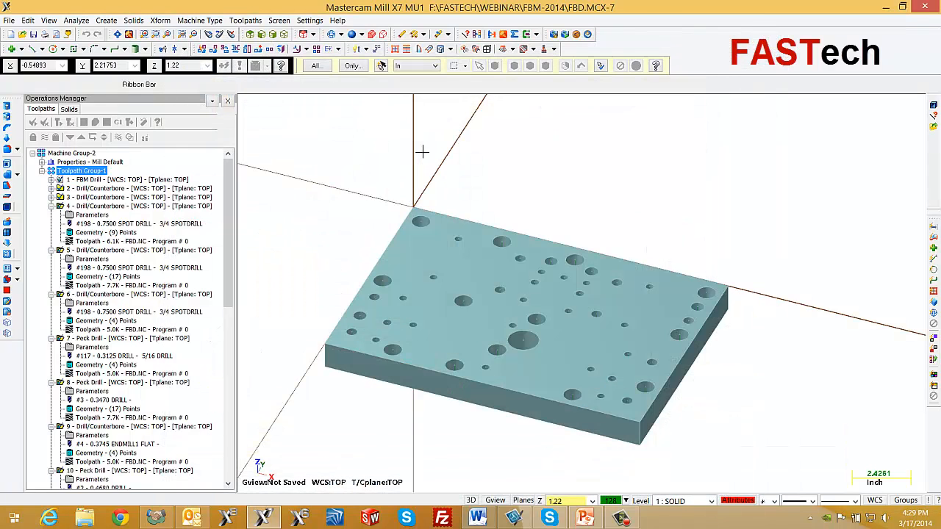
# Define the machine group's rectangular stock so that it encloses all entities.
pyautogui.click(42, 162)
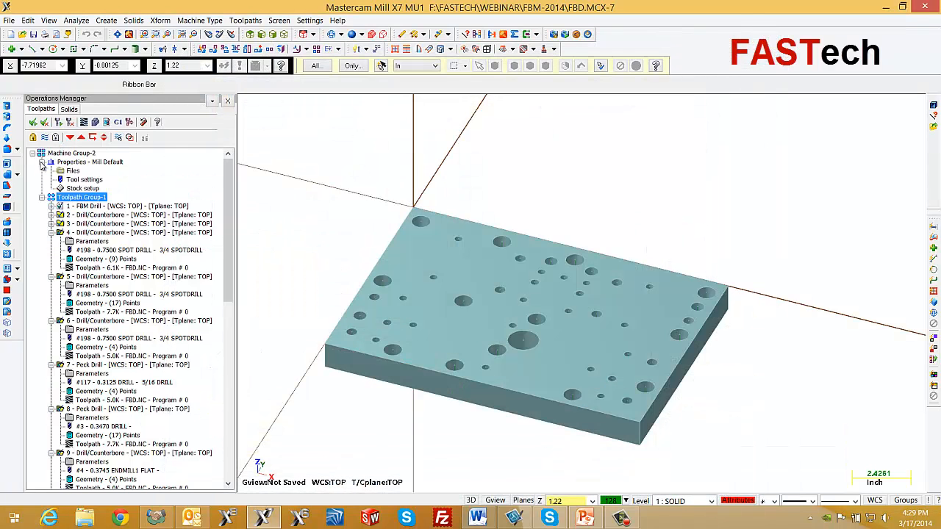
pyautogui.click(75, 190)
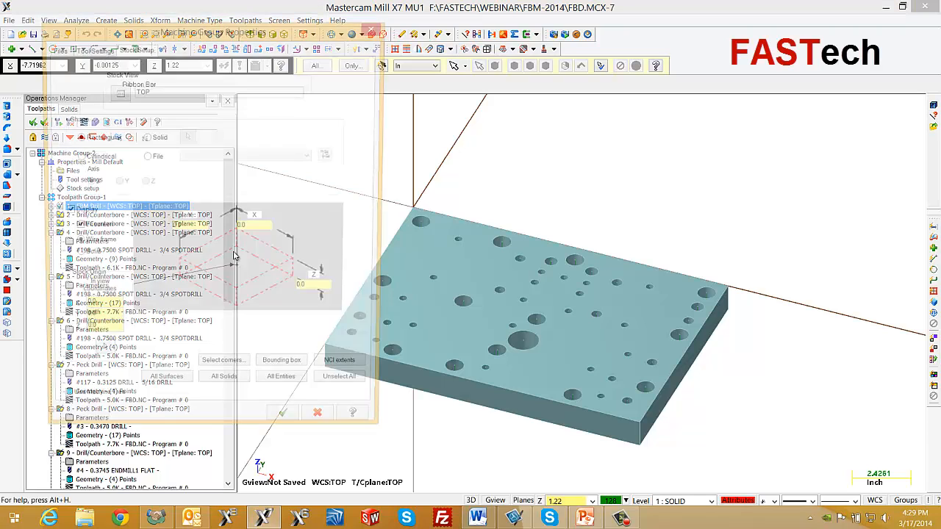
pyautogui.click(286, 390)
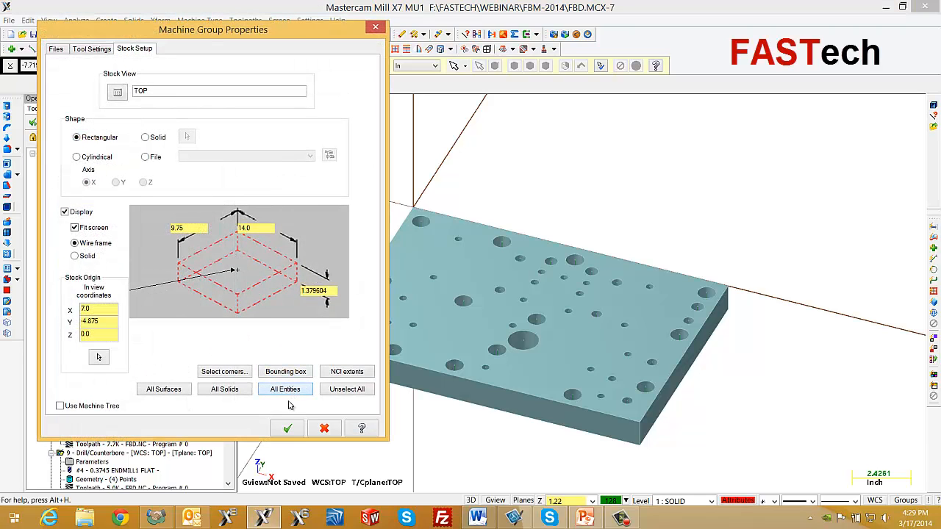
pyautogui.click(289, 428)
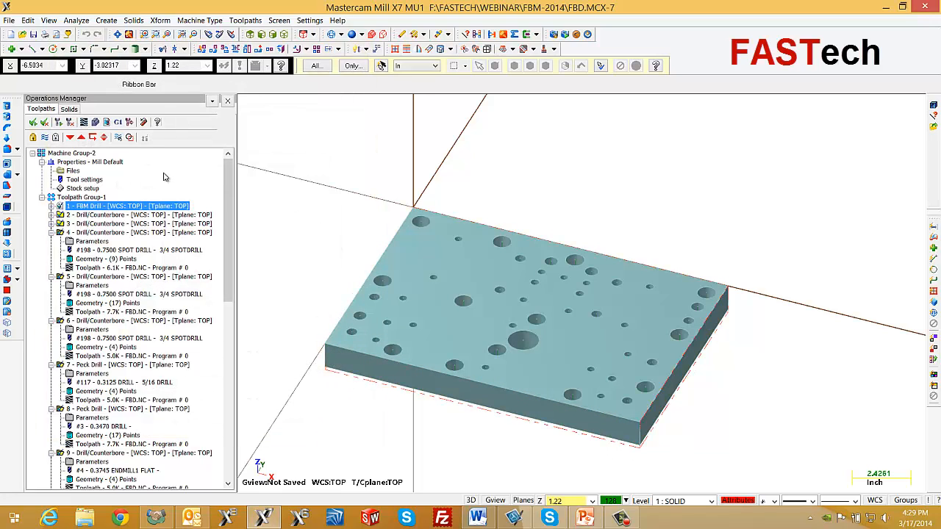
# Verify the drilling operations against the stock with the workpiece shown translucent, playing the full simulation and inspecting the plate before closing the simulator.
pyautogui.click(95, 122)
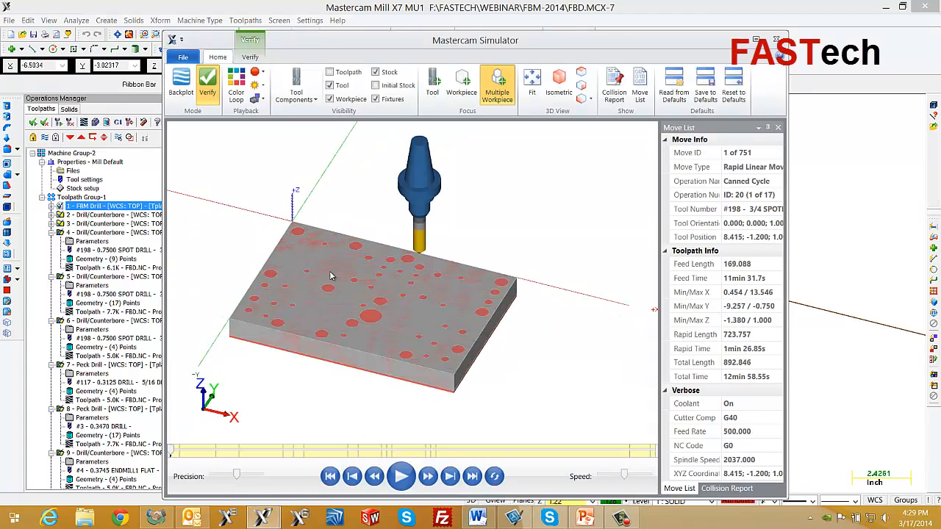
pyautogui.click(330, 98)
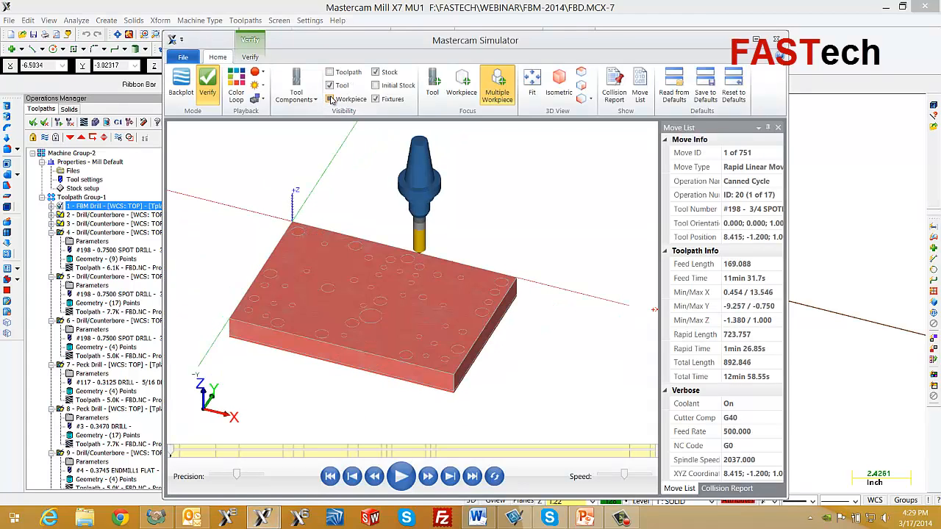
pyautogui.click(402, 476)
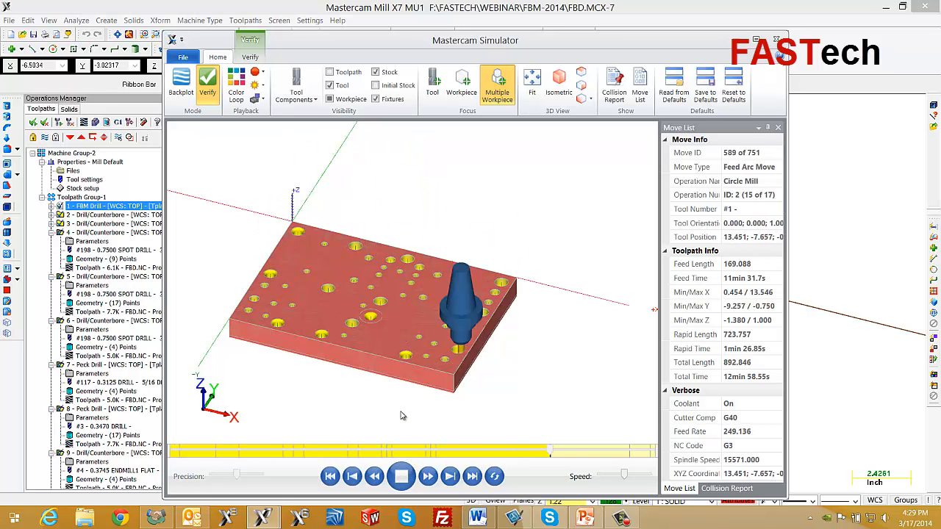
pyautogui.moveTo(397, 378); pyautogui.dragTo(416, 272)
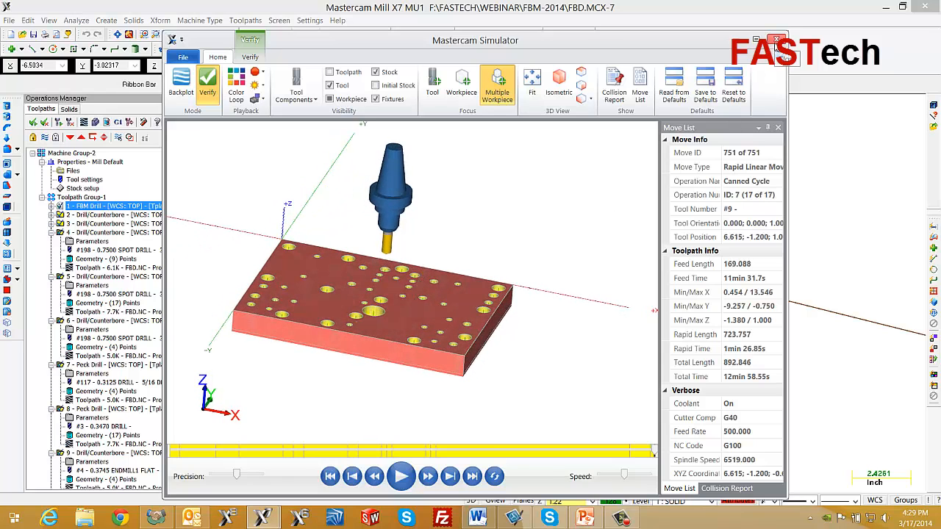
pyautogui.click(775, 40)
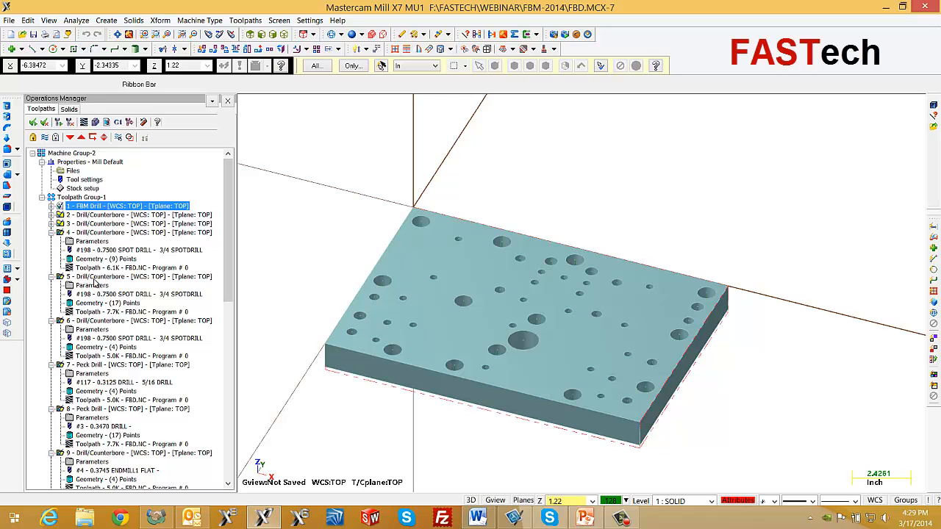
# Collapse the details of operations 4 to 17 in Toolpath Group-1.
pyautogui.click(51, 232)
pyautogui.click(52, 241)
pyautogui.click(52, 250)
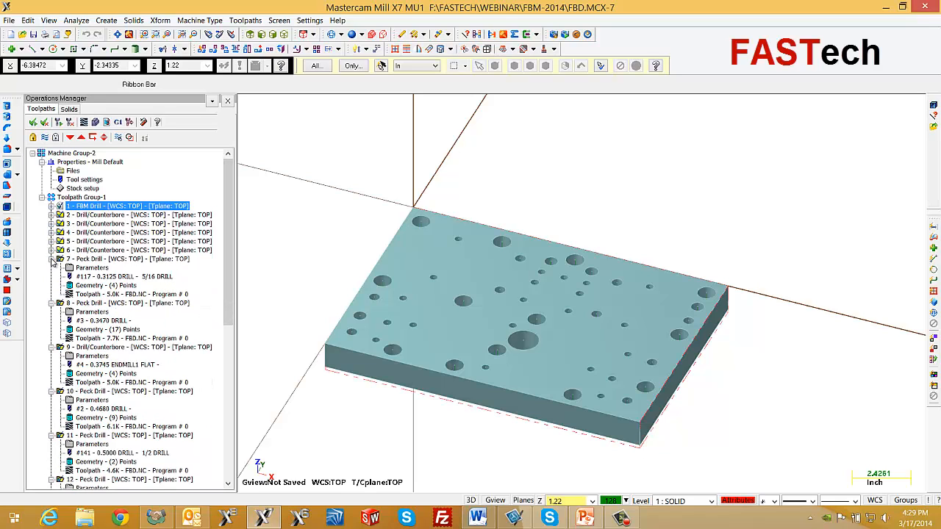
pyautogui.click(52, 258)
pyautogui.click(51, 267)
pyautogui.click(51, 276)
pyautogui.click(52, 285)
pyautogui.click(51, 294)
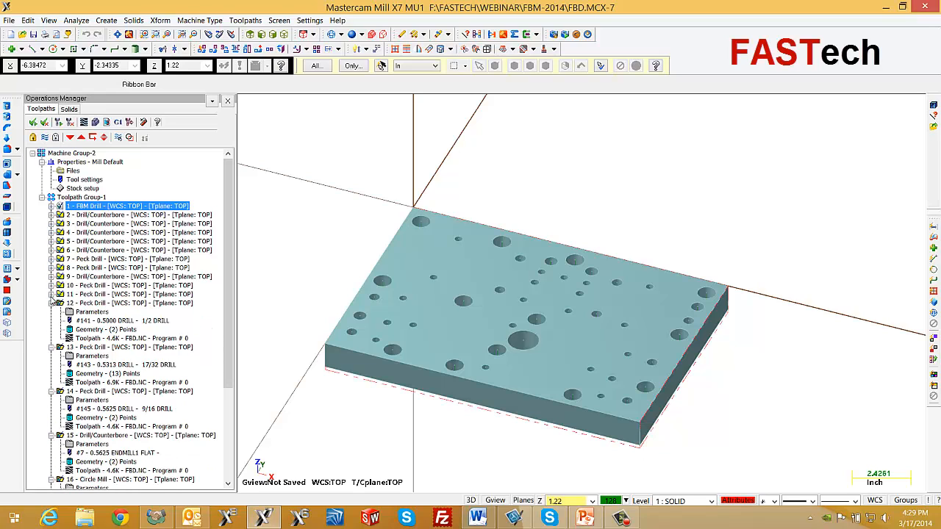
pyautogui.click(51, 303)
pyautogui.click(52, 312)
pyautogui.click(52, 320)
pyautogui.click(51, 329)
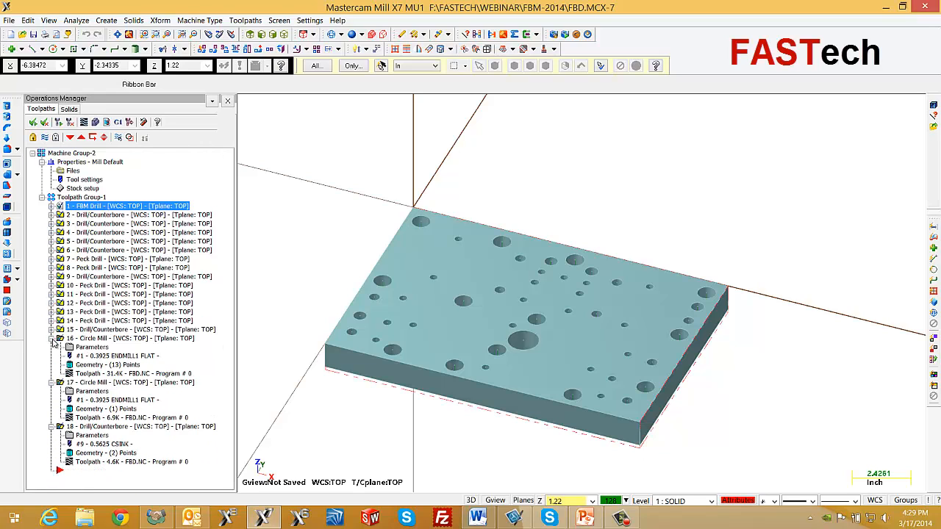
pyautogui.click(51, 338)
pyautogui.click(52, 347)
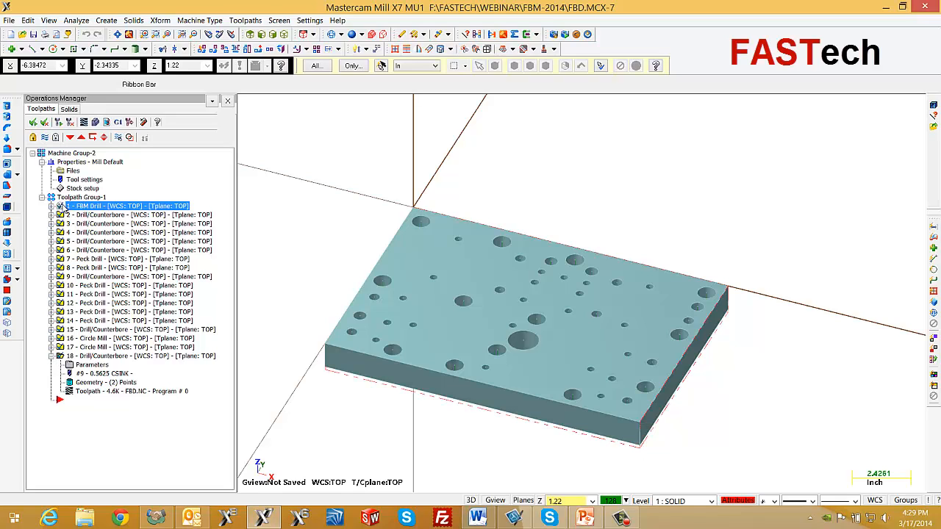
# Delete the parent FBM Drill operation from Toolpath Group-1, keeping the individual drilling operations it generated.
pyautogui.click(77, 214)
pyautogui.click(63, 207)
pyautogui.press('Delete')
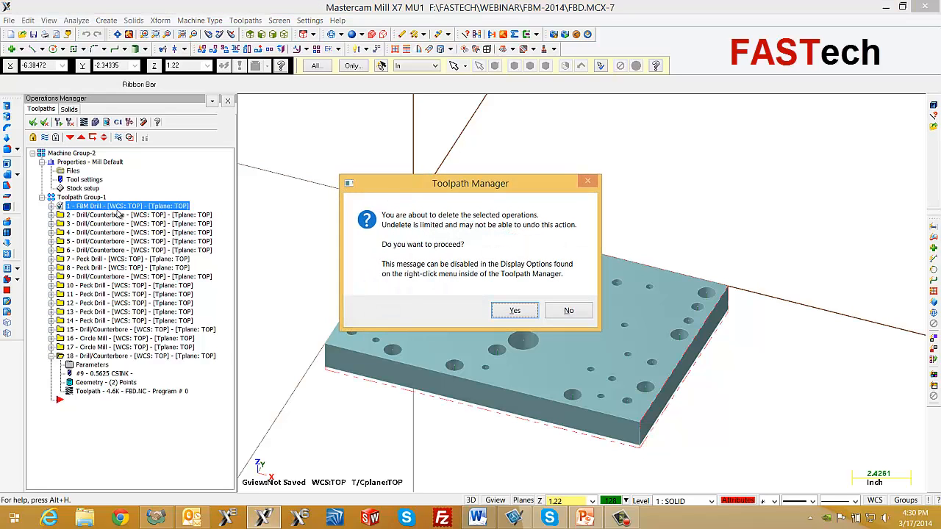
pyautogui.click(527, 310)
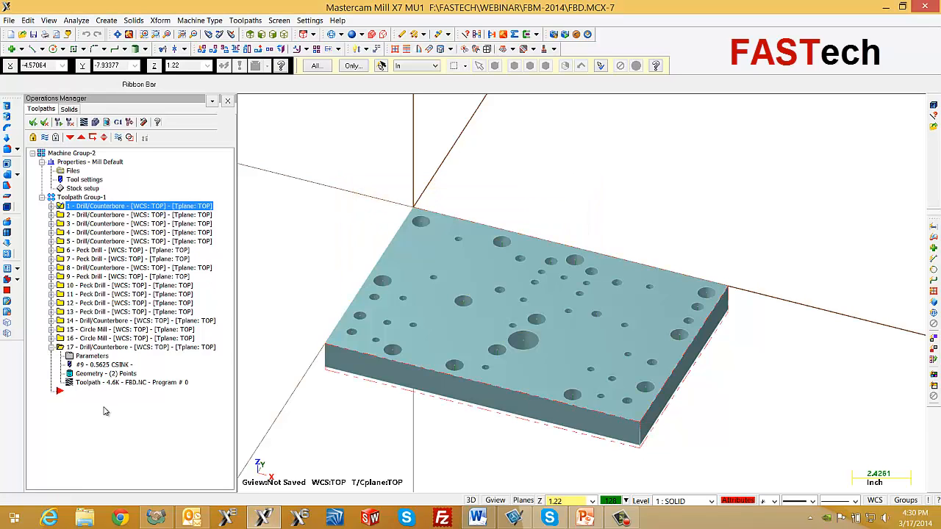
# Move the two Circle Mill operations to the beginning of Toolpath Group-1.
pyautogui.click(63, 340)
pyautogui.click(61, 330)
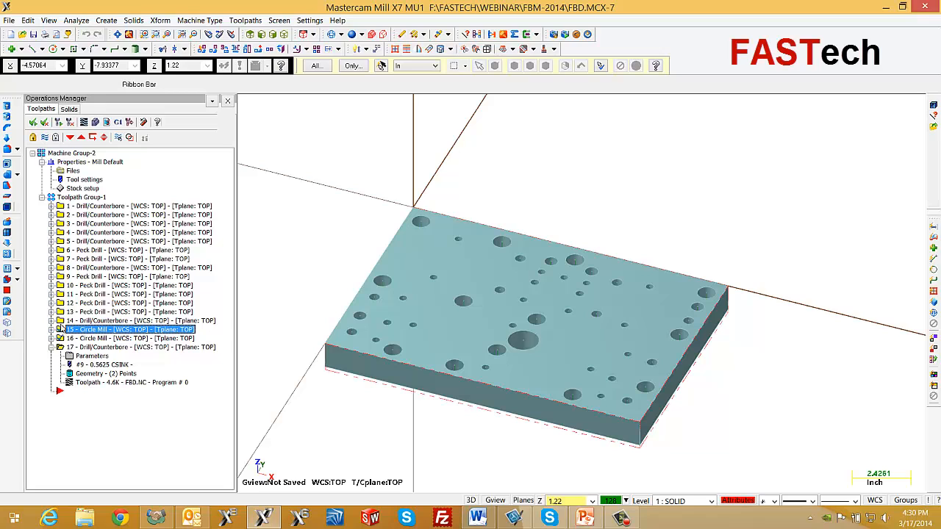
pyautogui.click(56, 197)
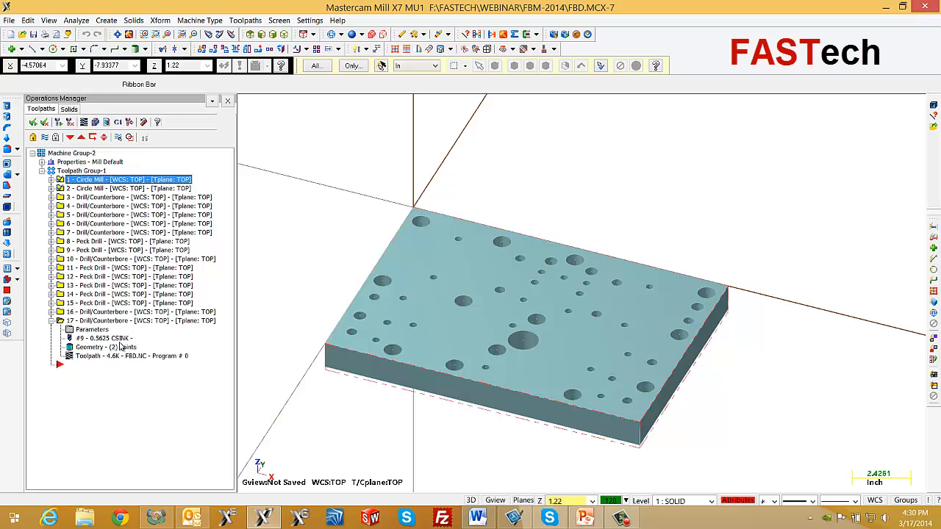
# Browse the tools in the Tool Manager and close it.
pyautogui.click(244, 21)
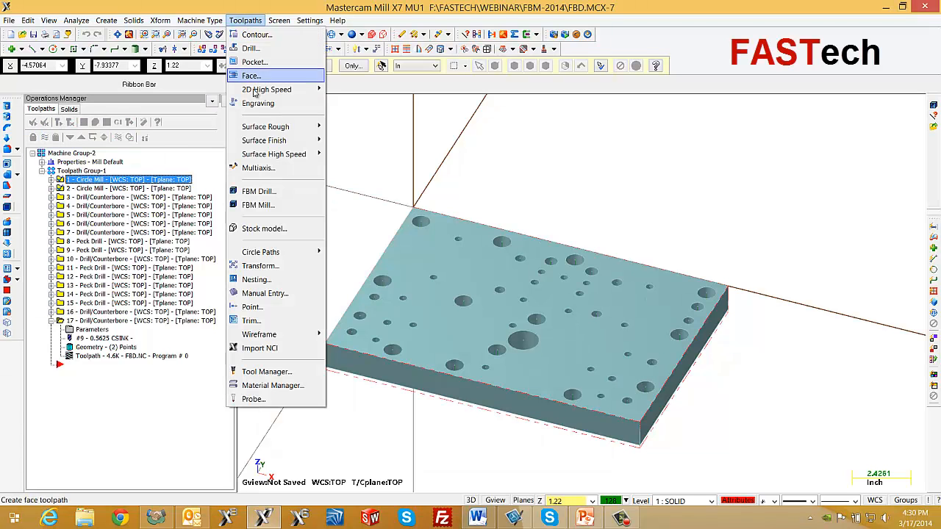
pyautogui.click(257, 371)
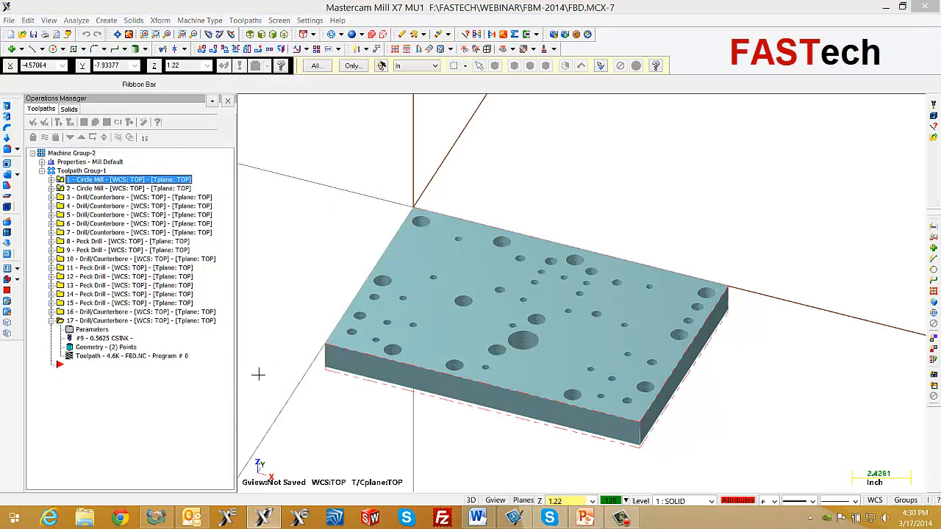
pyautogui.moveTo(576, 193); pyautogui.dragTo(577, 220)
pyautogui.click(612, 449)
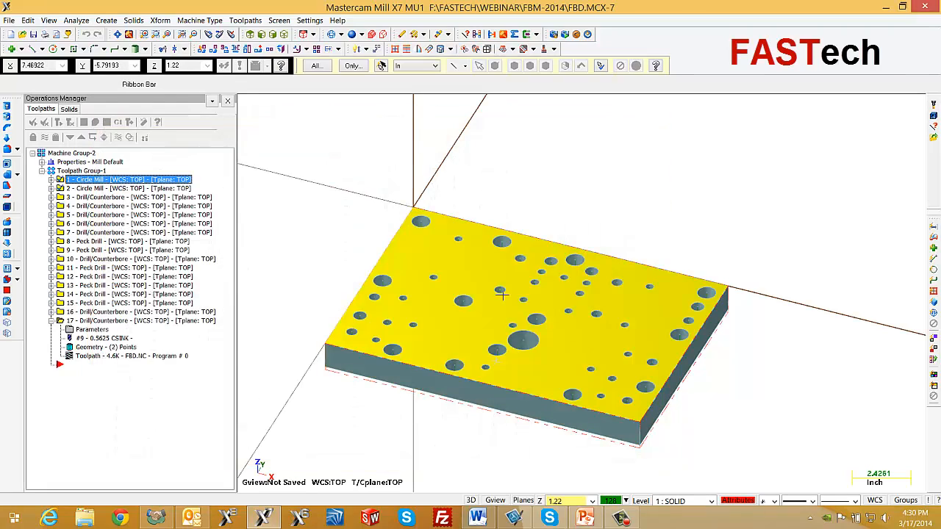
# Open the part file FBM HOR from the FBM-2014 folder without saving the changes to FBD.
pyautogui.click(8, 20)
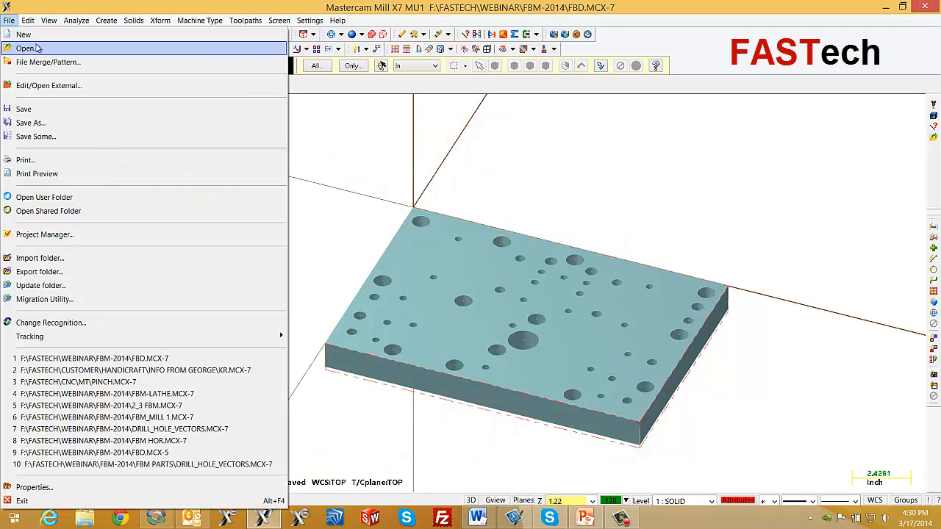
pyautogui.click(35, 48)
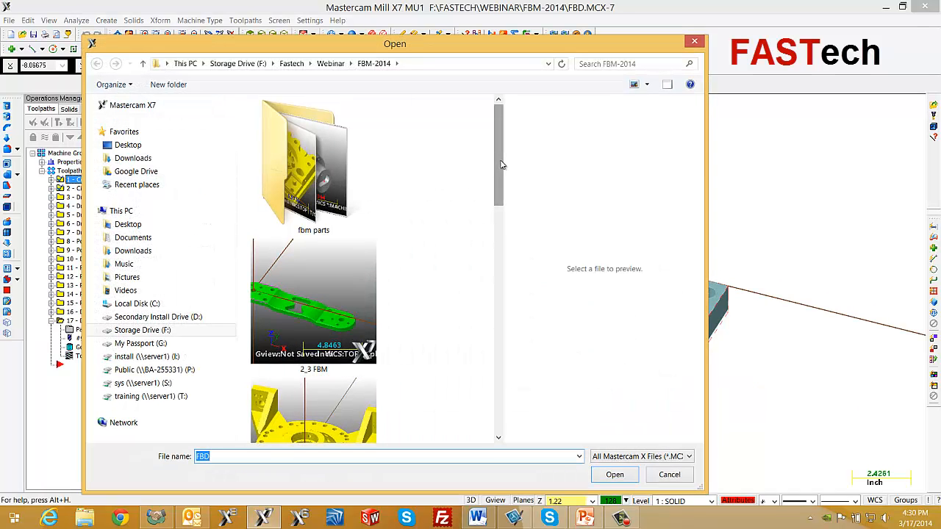
pyautogui.moveTo(500, 157); pyautogui.dragTo(322, 268)
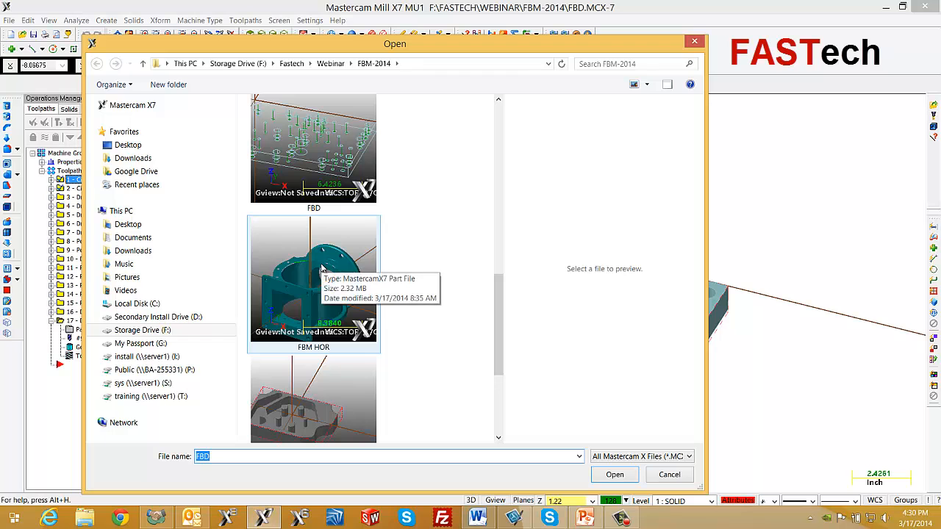
pyautogui.doubleClick(321, 268)
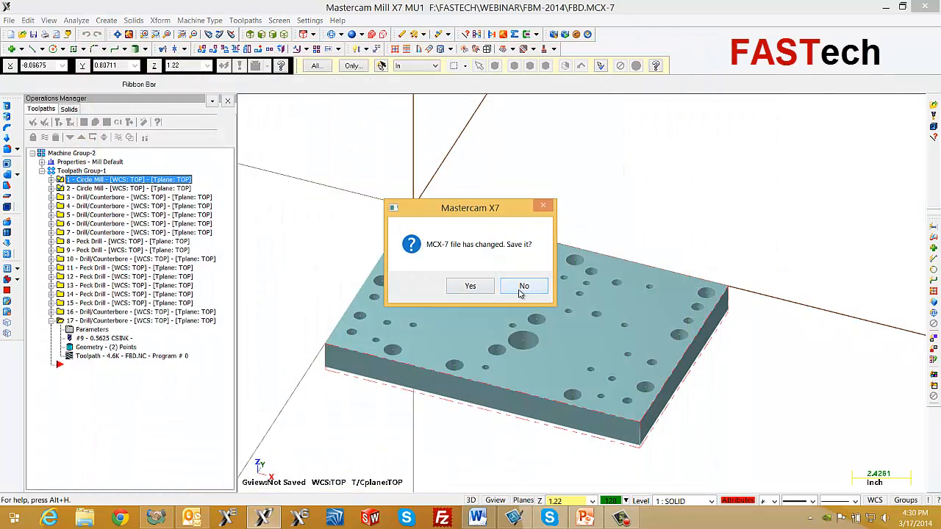
pyautogui.click(519, 291)
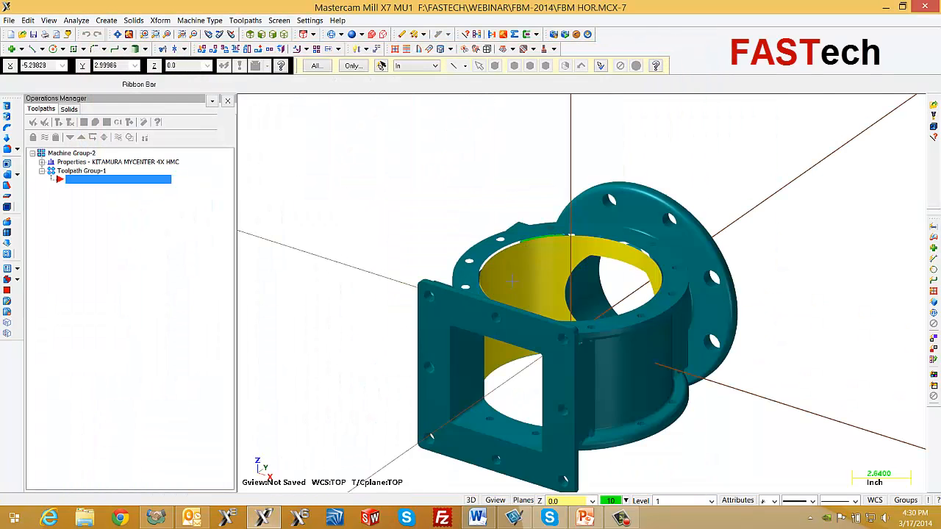
# Create a construction and tool plane named B0 from the square flange's front solid face, accepting the first view orientation with a new origin.
pyautogui.scroll(-3, 507, 272)
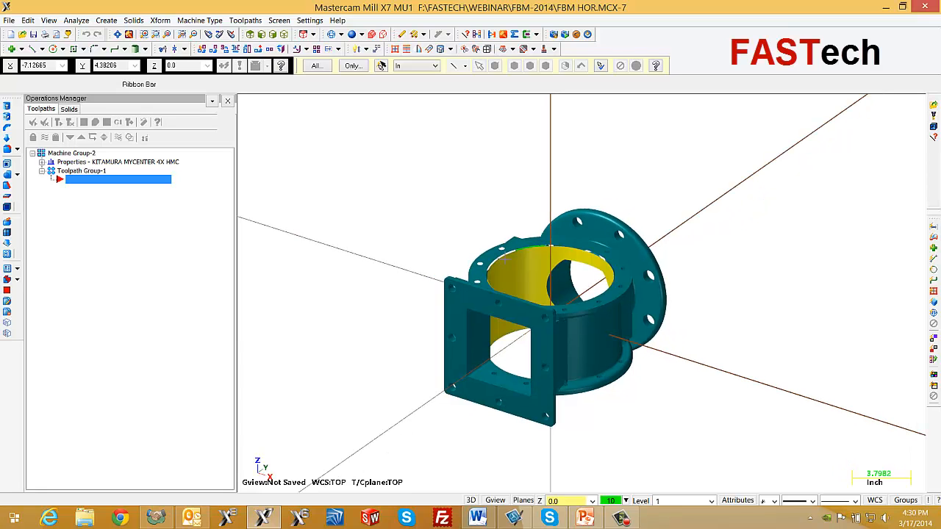
pyautogui.moveTo(503, 259); pyautogui.dragTo(498, 297, button='middle')
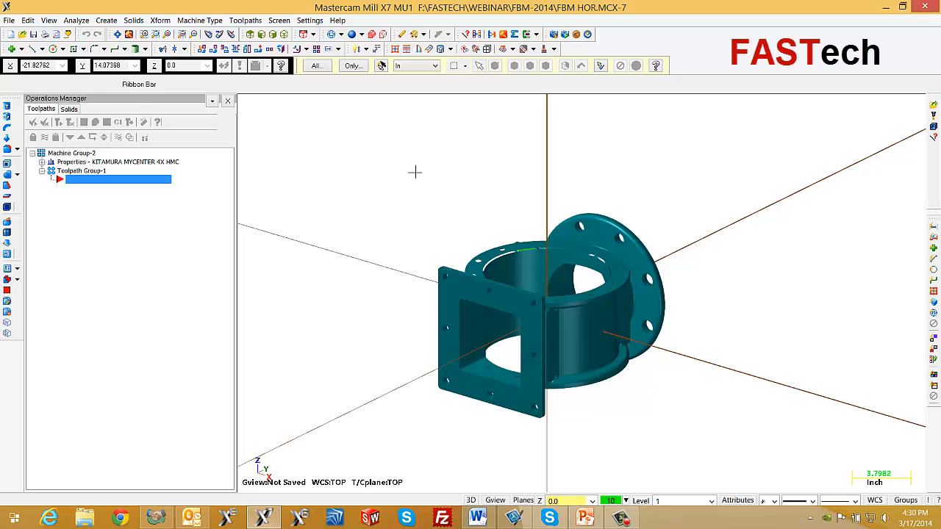
pyautogui.moveTo(406, 170); pyautogui.dragTo(444, 214, button='middle')
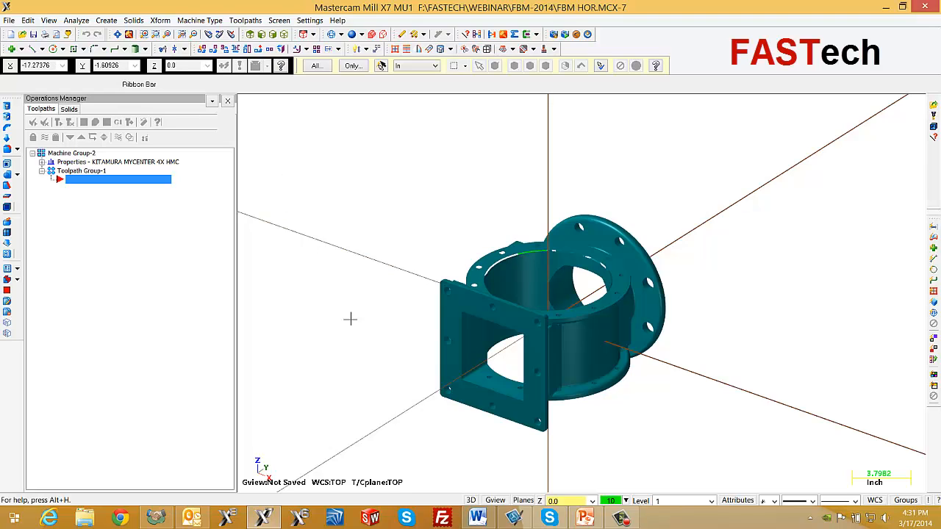
pyautogui.click(524, 500)
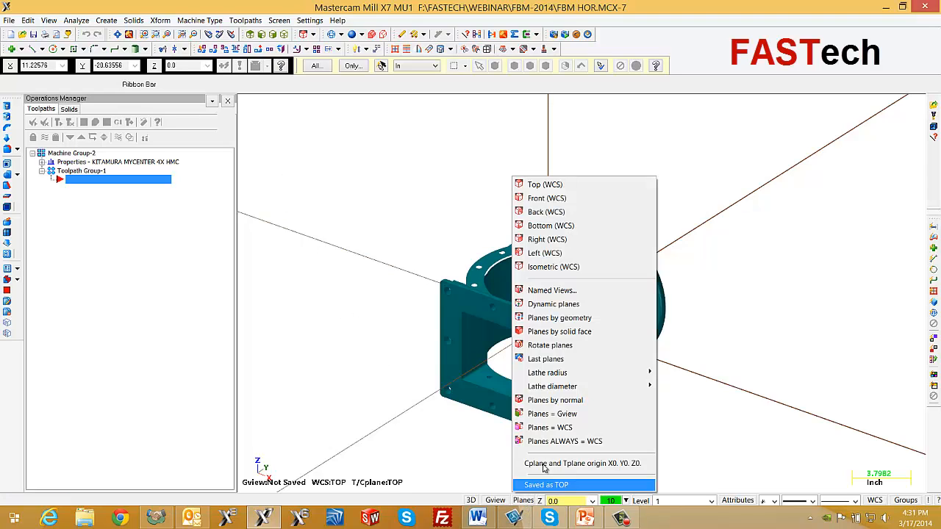
pyautogui.click(561, 331)
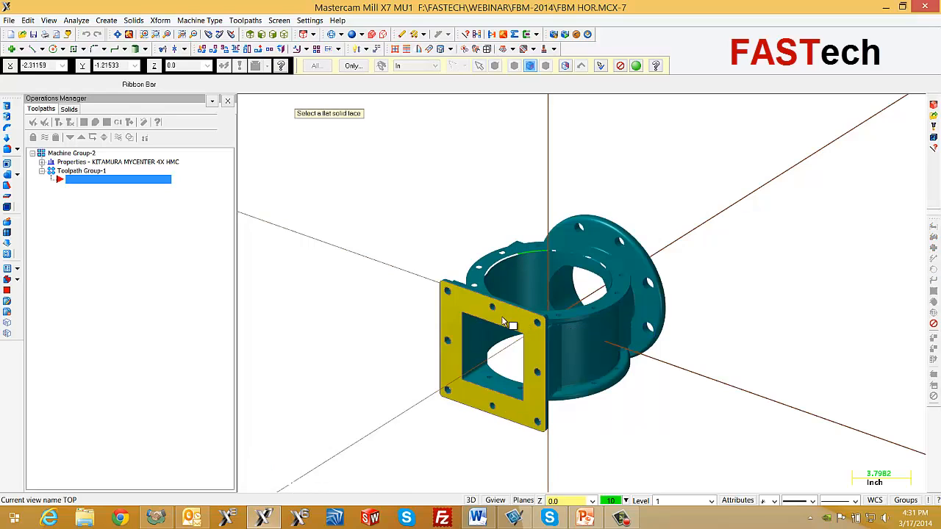
pyautogui.click(478, 314)
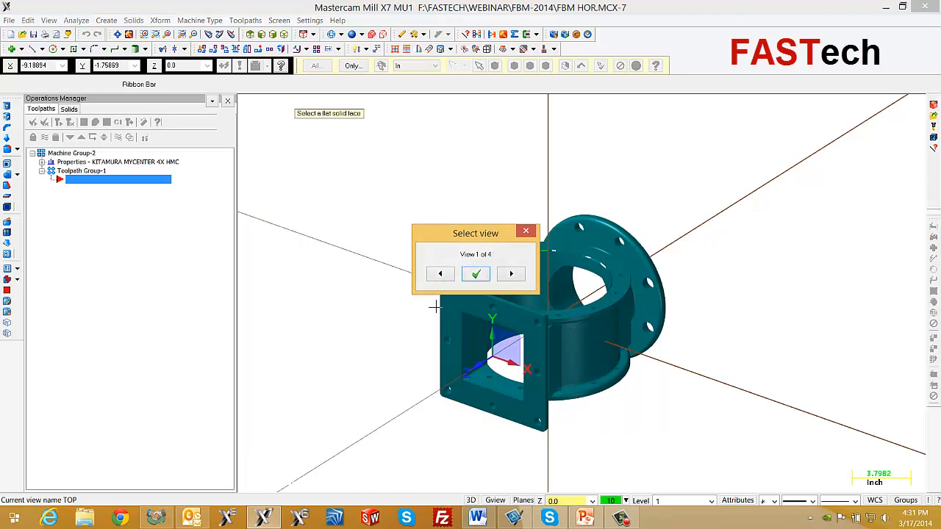
pyautogui.click(476, 274)
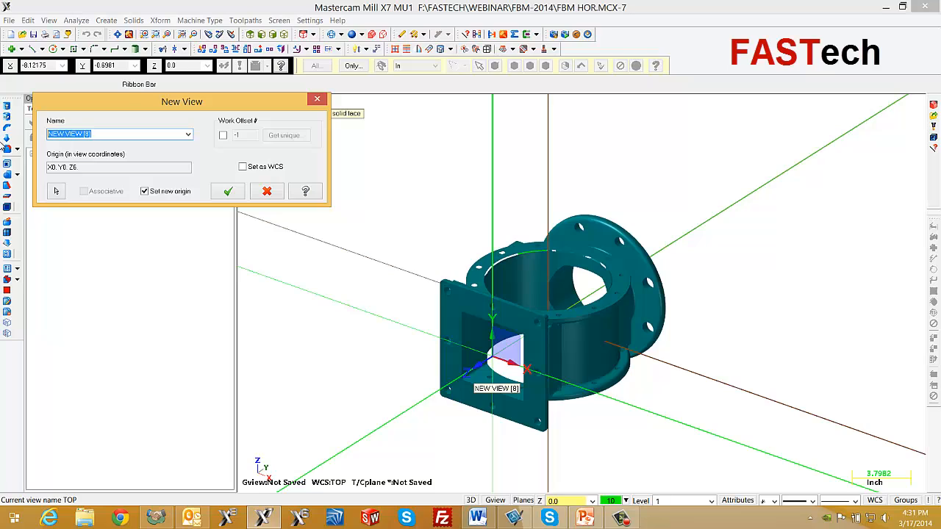
pyautogui.write('b0')
pyautogui.click(227, 191)
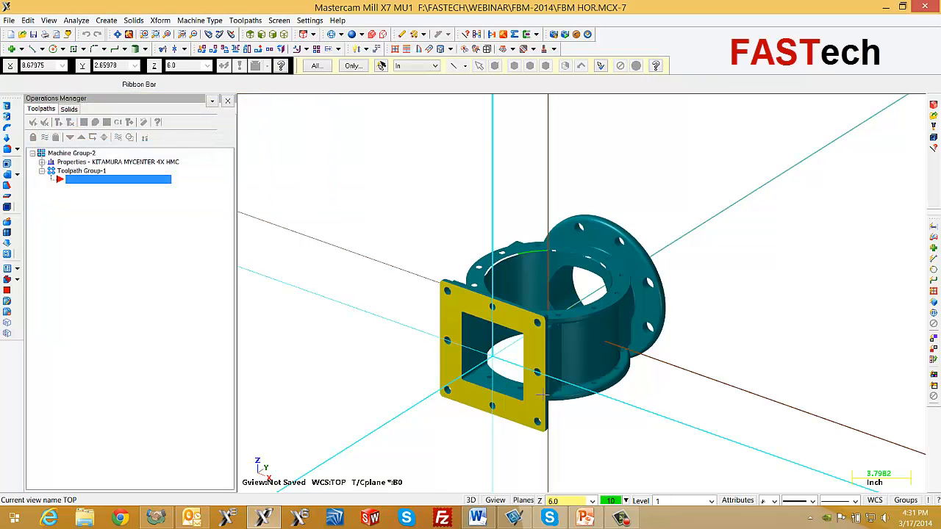
# Start an FBM Drill toolpath with point-to-point hole sorting that begins at the square flange's upper-left corner hole.
pyautogui.click(245, 20)
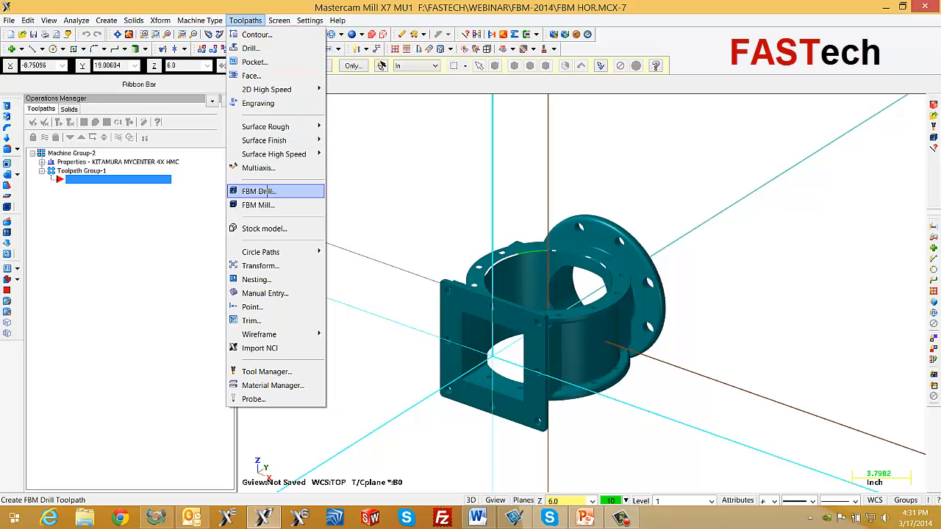
pyautogui.click(268, 191)
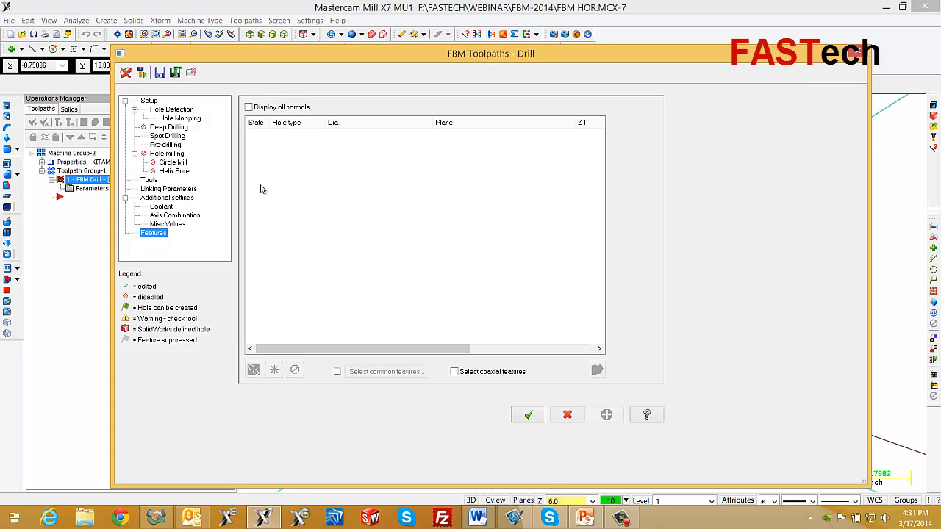
pyautogui.click(149, 103)
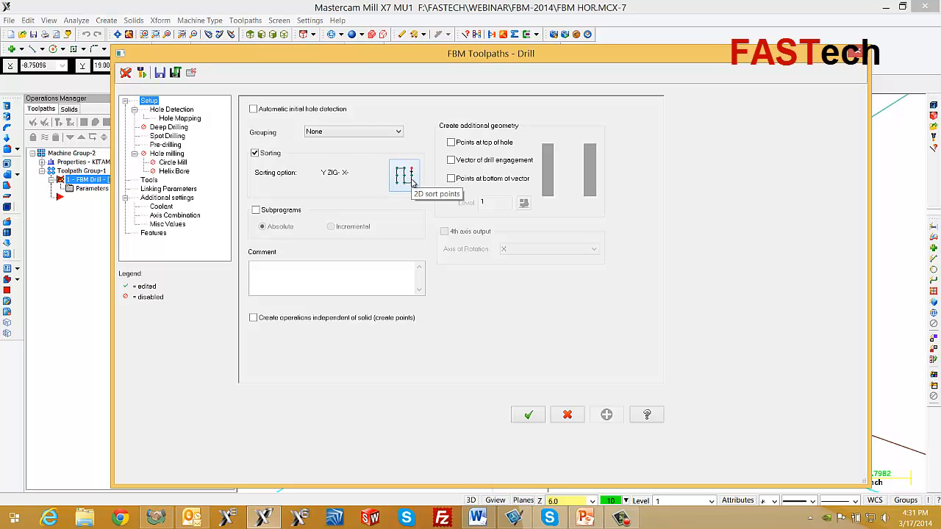
pyautogui.moveTo(445, 59); pyautogui.dragTo(466, 447)
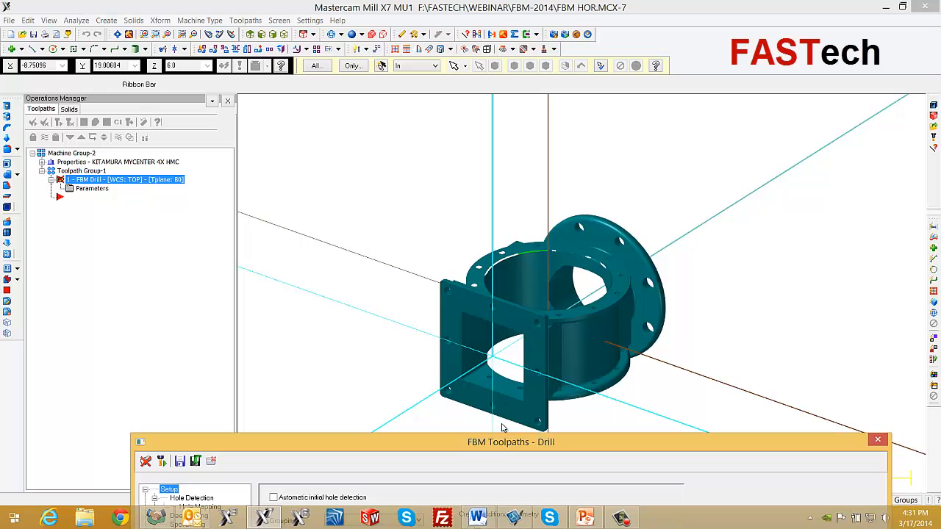
pyautogui.moveTo(511, 441); pyautogui.dragTo(481, 33)
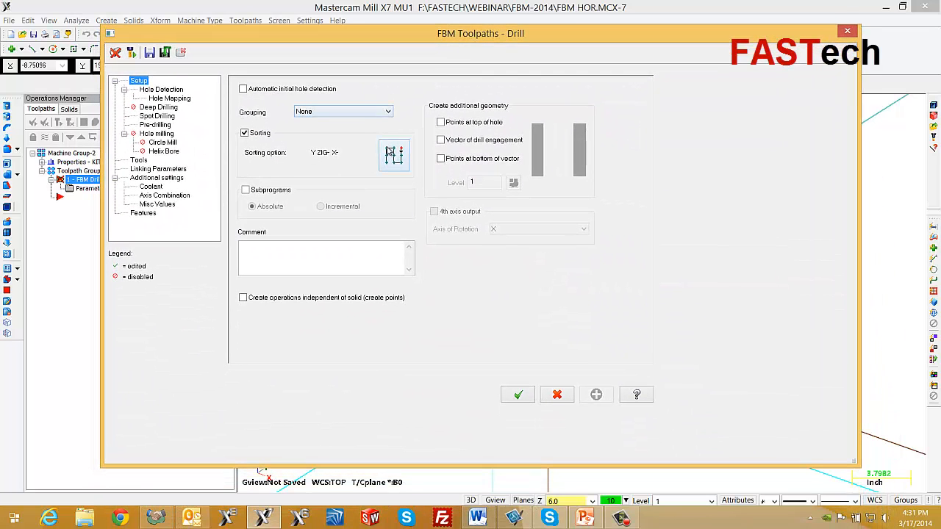
pyautogui.click(392, 154)
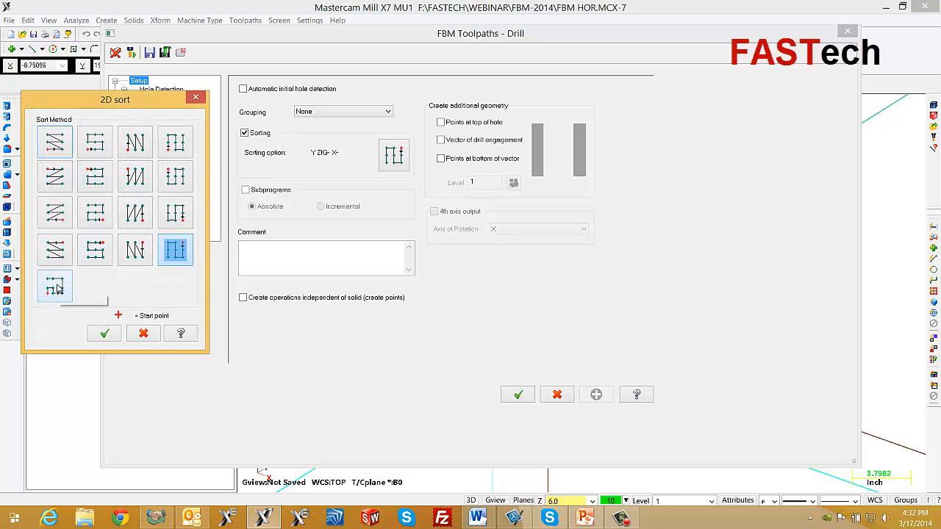
pyautogui.click(58, 289)
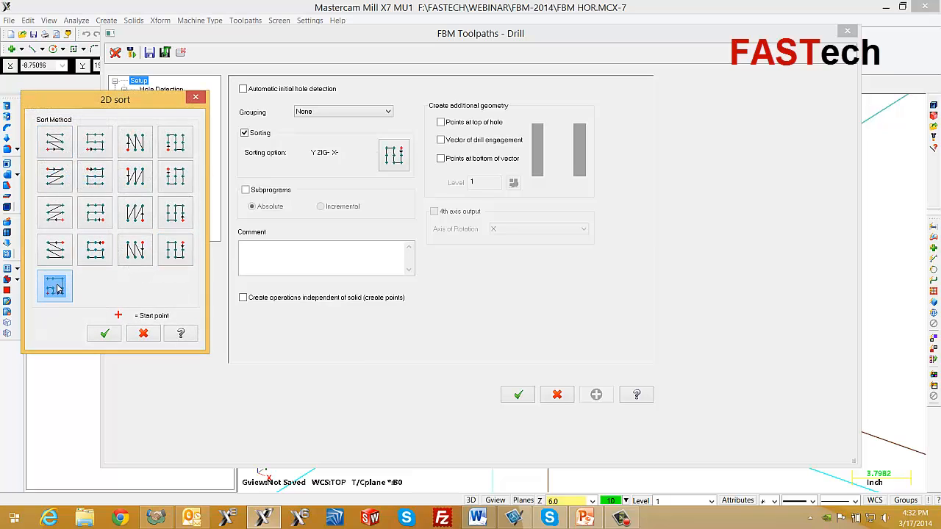
pyautogui.click(106, 333)
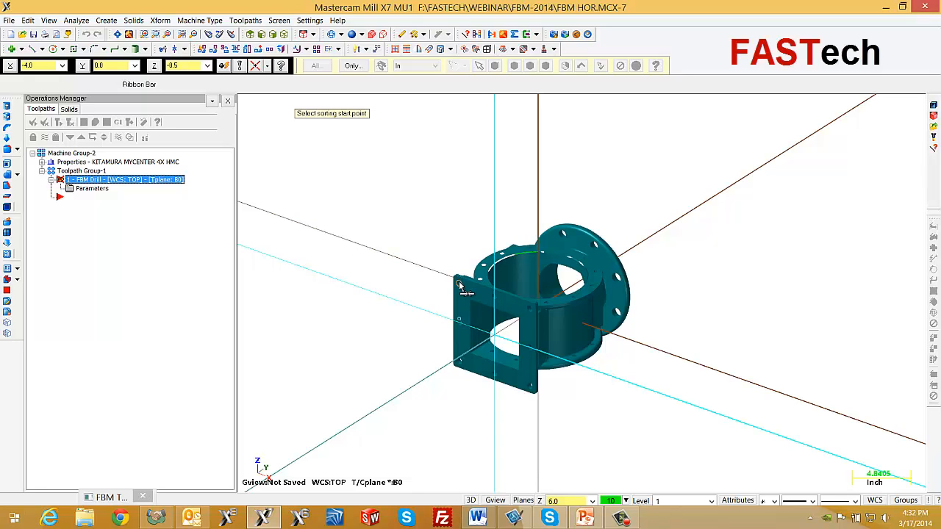
pyautogui.click(458, 282)
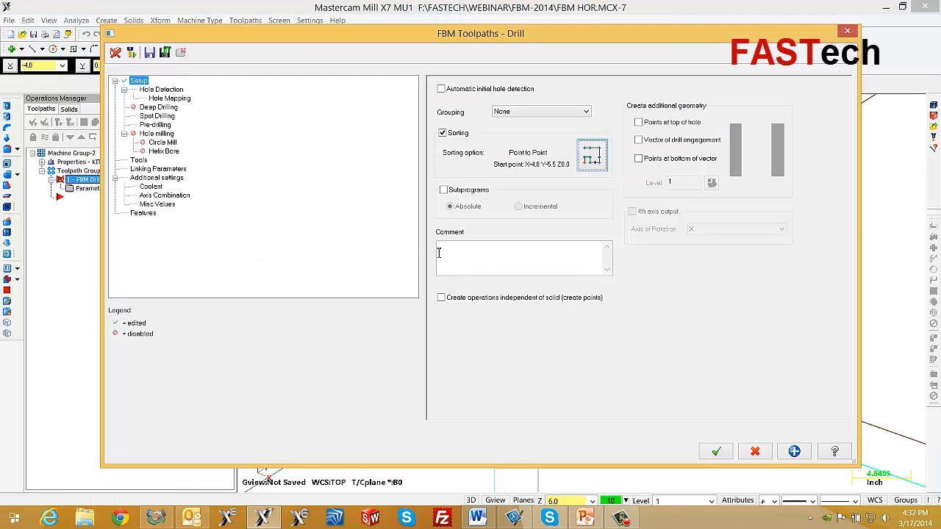
# Limit the hole detection to plane B0 and set the maximum hole diameter to 2.0.
pyautogui.click(160, 90)
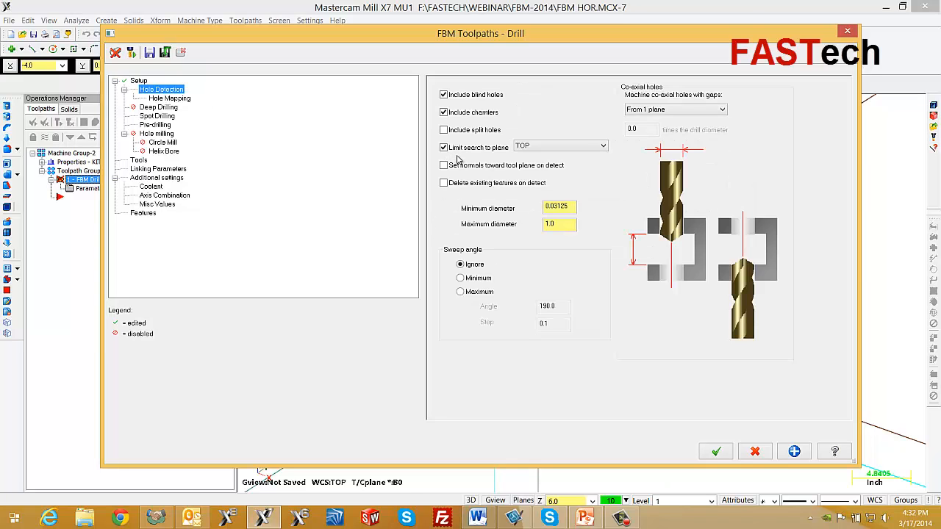
pyautogui.moveTo(455, 29); pyautogui.dragTo(389, 25)
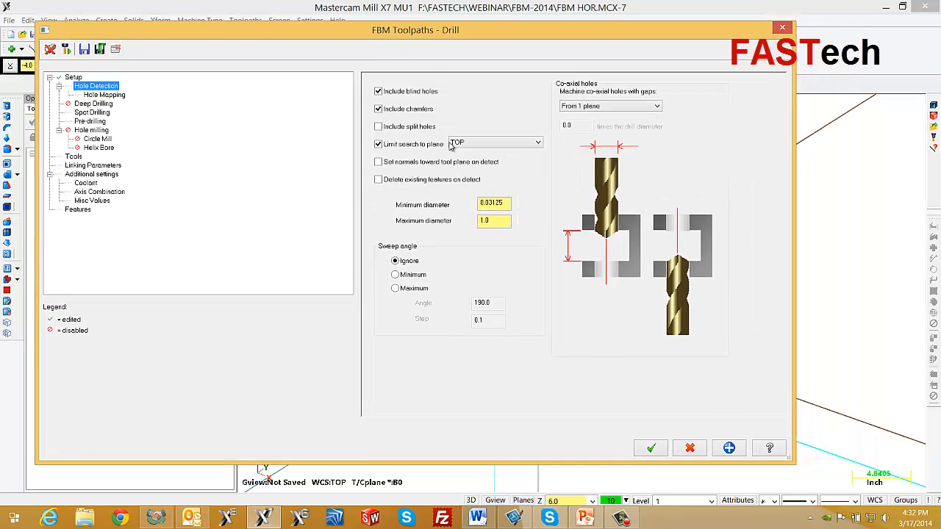
pyautogui.click(540, 142)
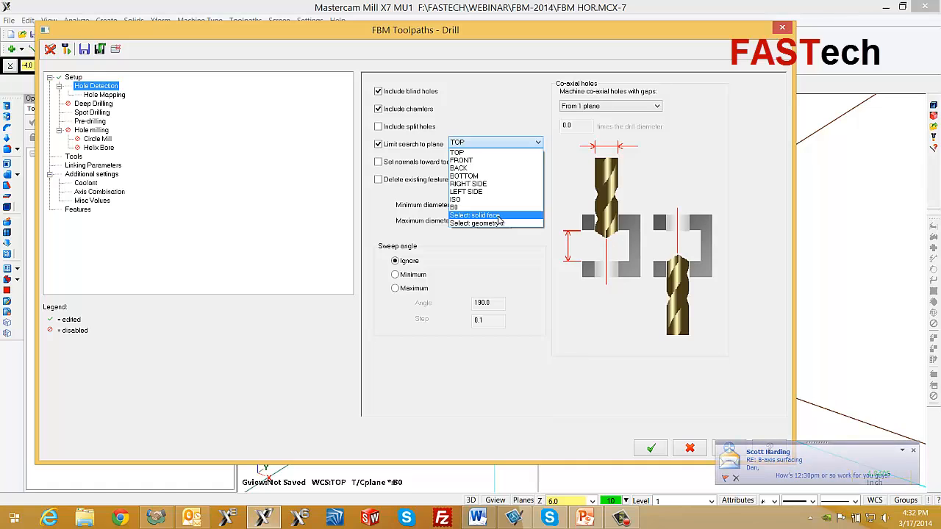
pyautogui.click(470, 207)
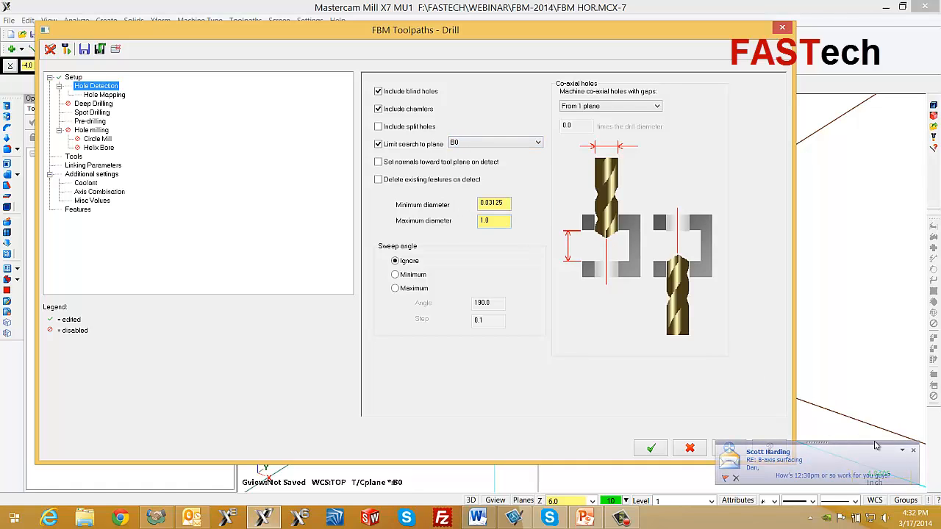
pyautogui.click(914, 452)
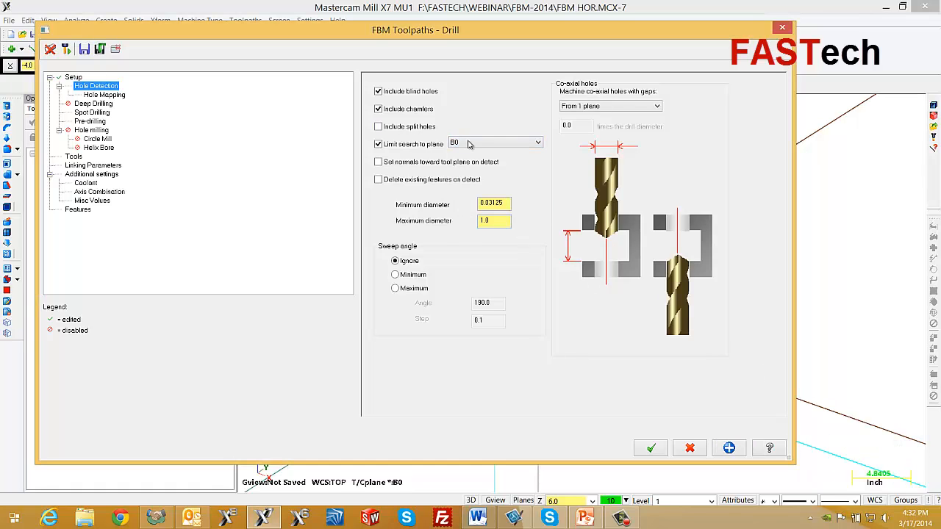
pyautogui.doubleClick(500, 203)
pyautogui.doubleClick(497, 221)
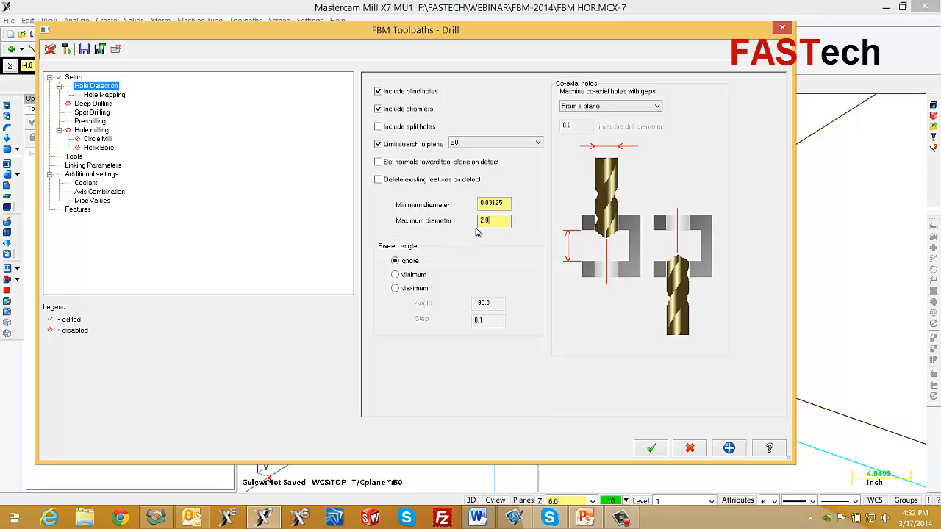
pyautogui.moveTo(455, 31); pyautogui.dragTo(507, 408)
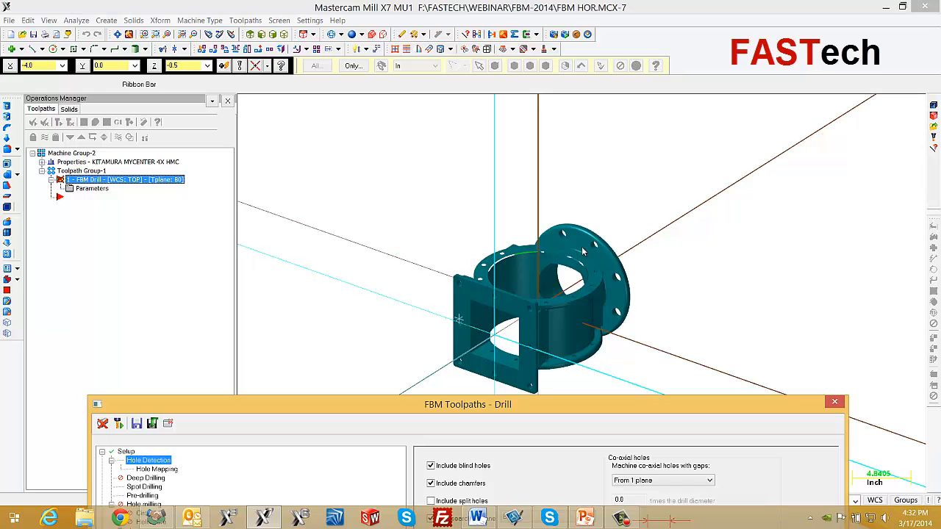
pyautogui.doubleClick(471, 406)
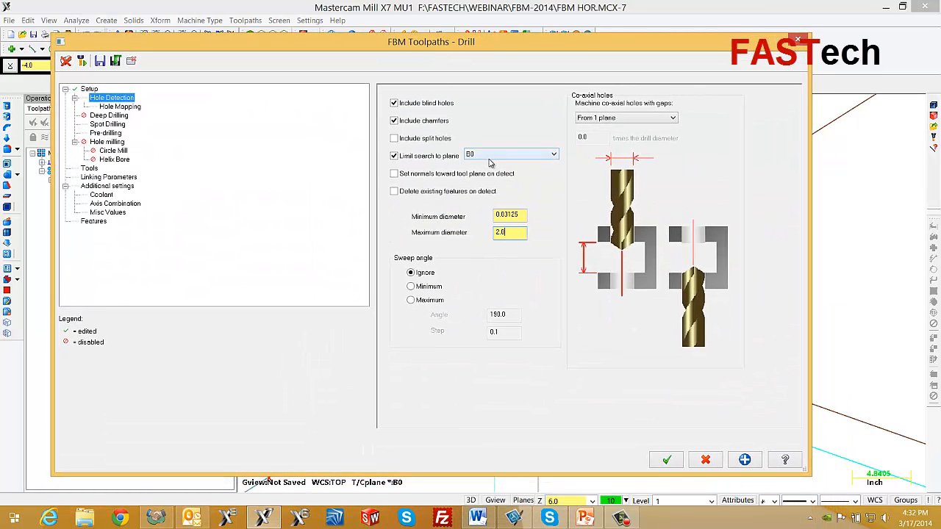
# Disable spot drilling and allow the tool creation to make non-standard sizes.
pyautogui.click(108, 125)
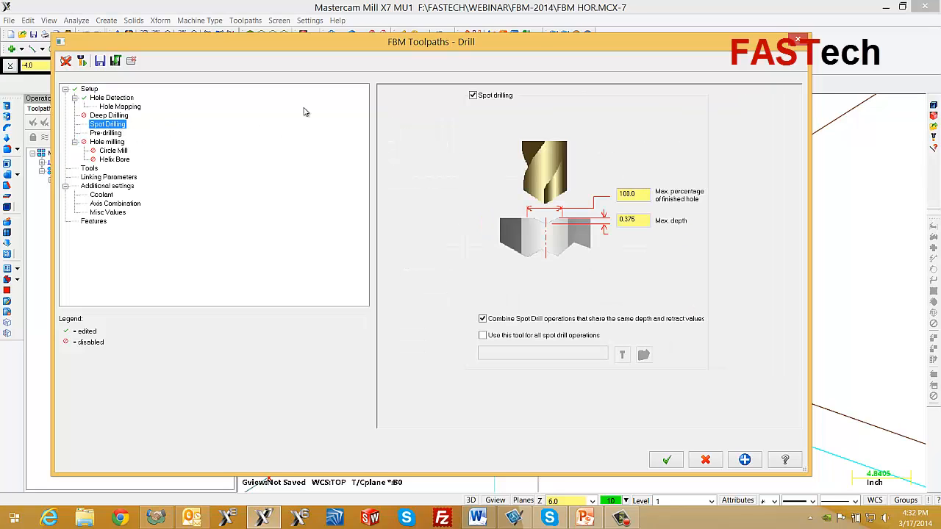
pyautogui.click(473, 96)
pyautogui.click(106, 133)
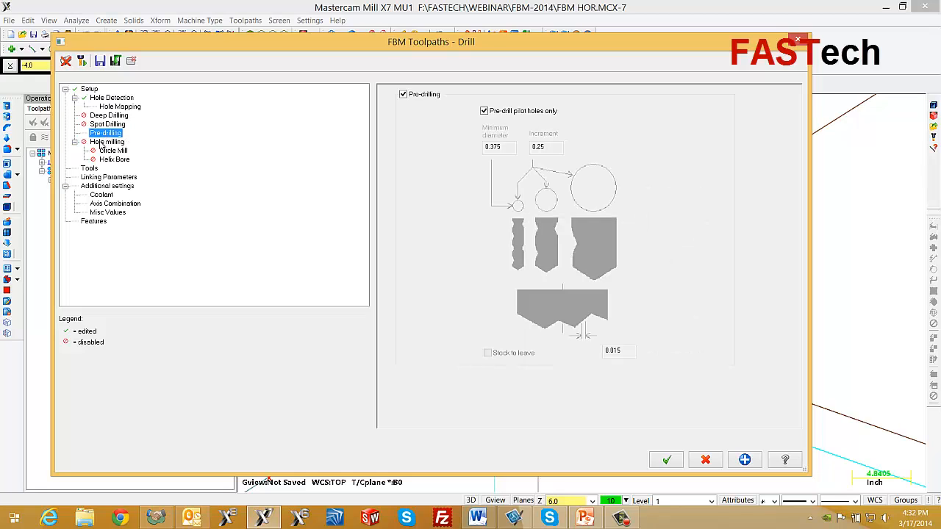
pyautogui.click(90, 169)
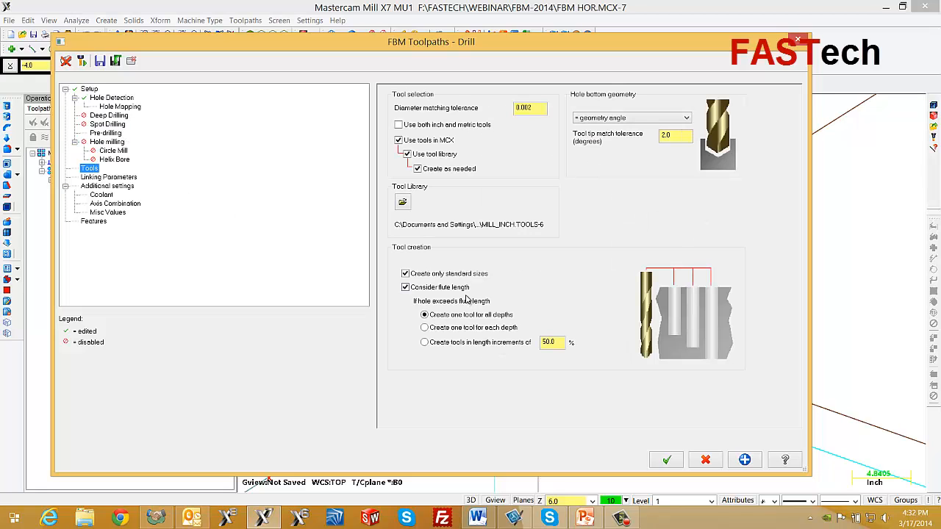
pyautogui.click(405, 274)
# Save the current FBM Drill parameters to the default operations file, overwriting the previous-version file.
pyautogui.click(100, 61)
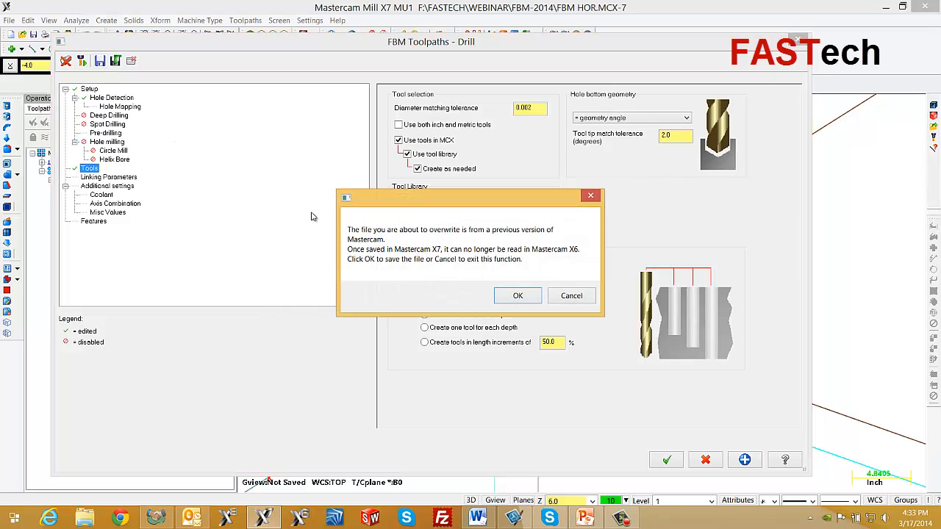
pyautogui.click(518, 295)
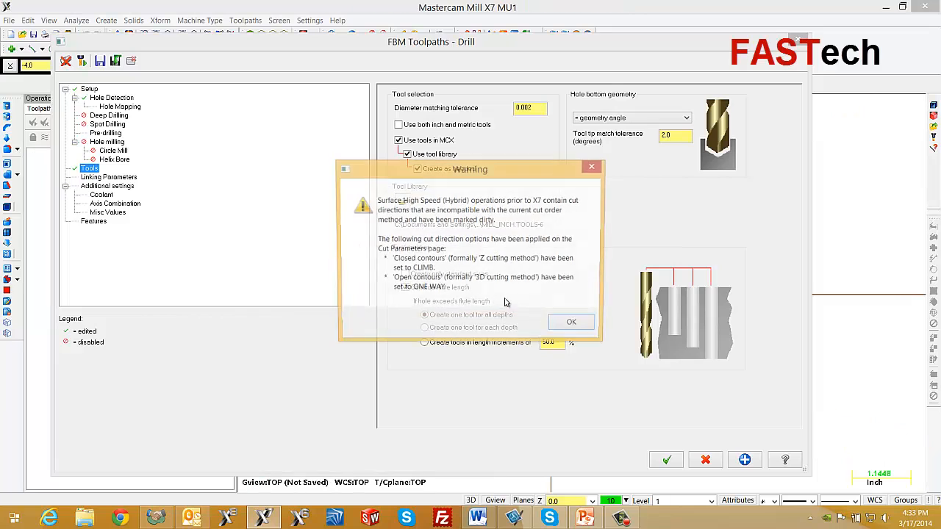
pyautogui.click(571, 325)
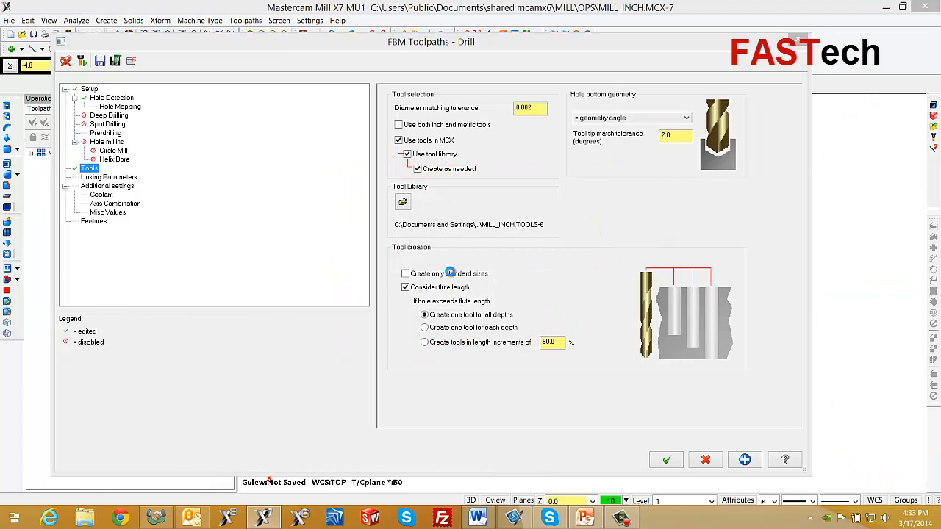
pyautogui.click(499, 282)
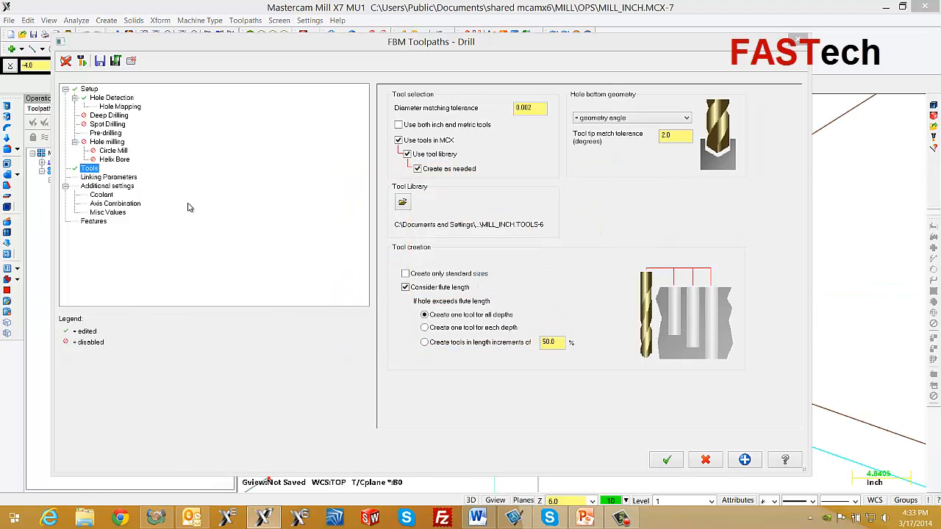
# Detect the hole features on plane B0, sort them by diameter, and generate the drilling operations.
pyautogui.click(93, 221)
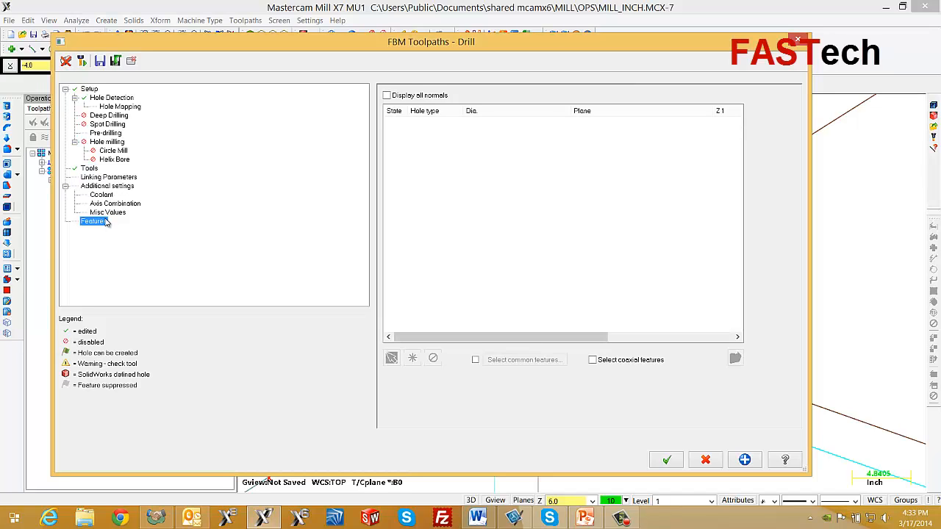
pyautogui.click(66, 62)
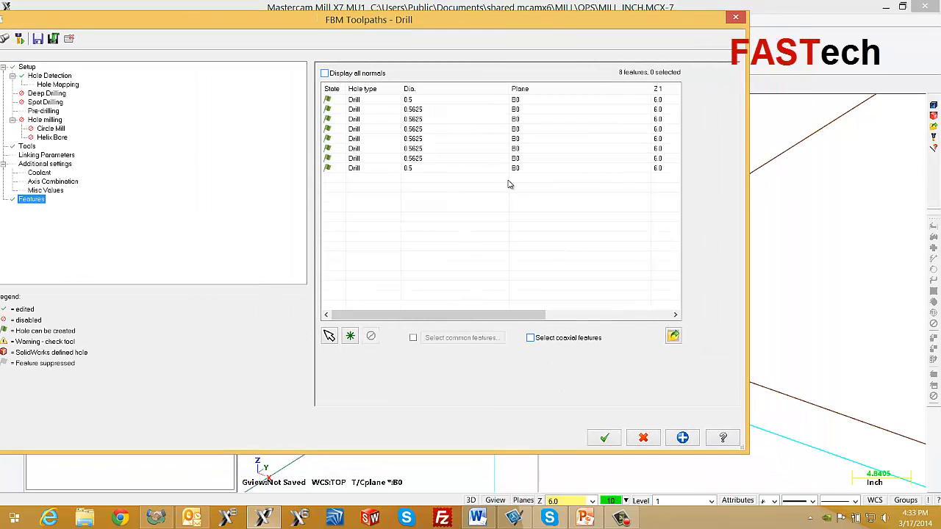
pyautogui.click(421, 89)
pyautogui.click(604, 439)
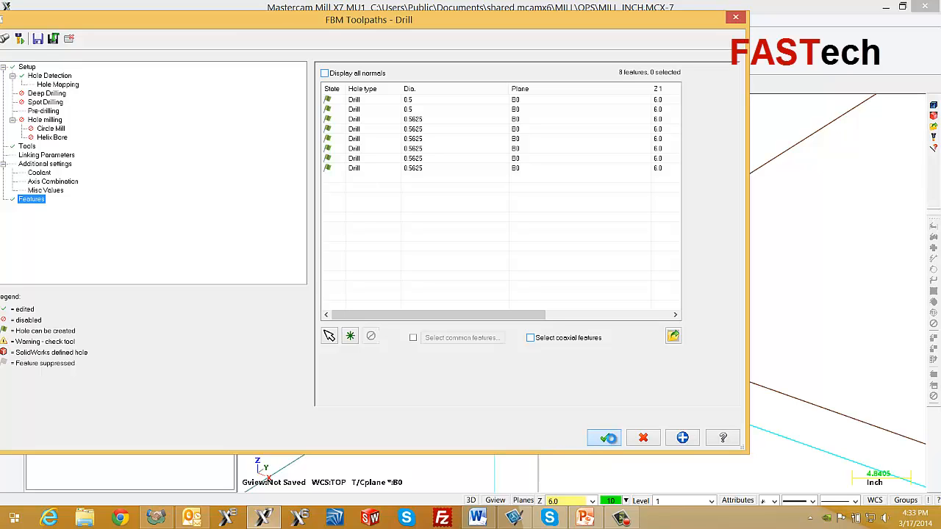
# Backplot the generated peck drill operations on the square flange and close the backplot.
pyautogui.click(91, 168)
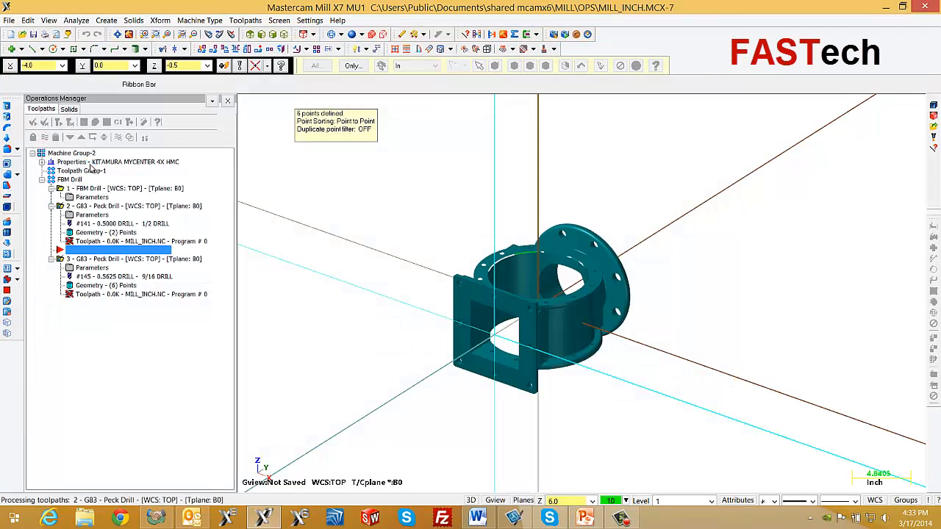
pyautogui.click(83, 123)
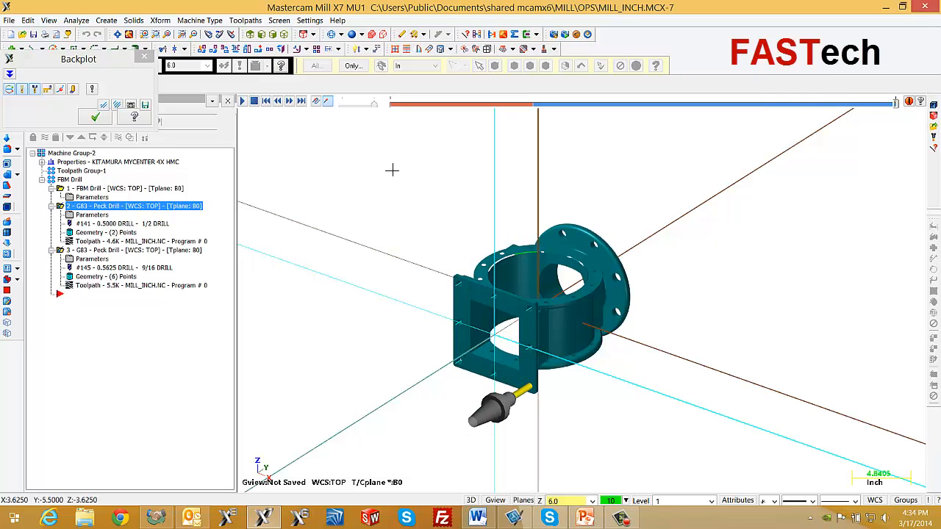
pyautogui.click(94, 119)
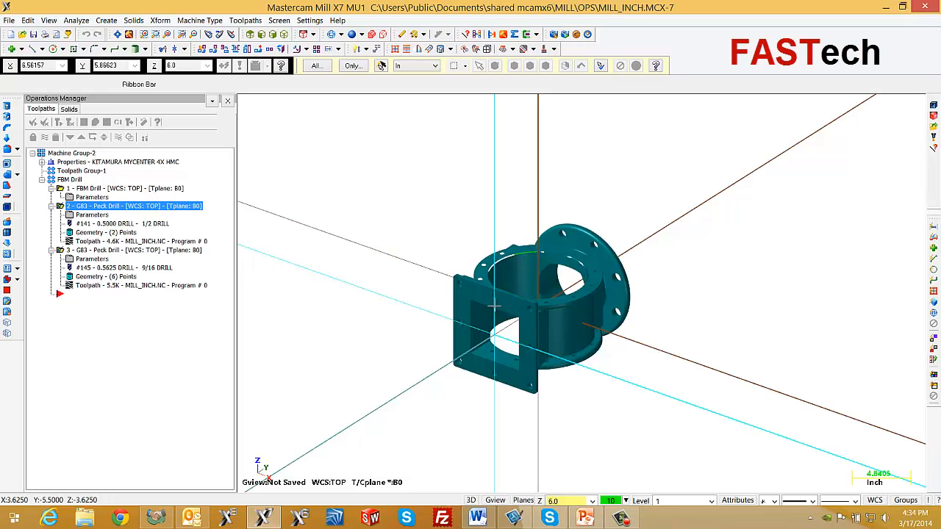
# Reopen the recent part file FBM HOR, discarding the unsaved changes.
pyautogui.click(10, 21)
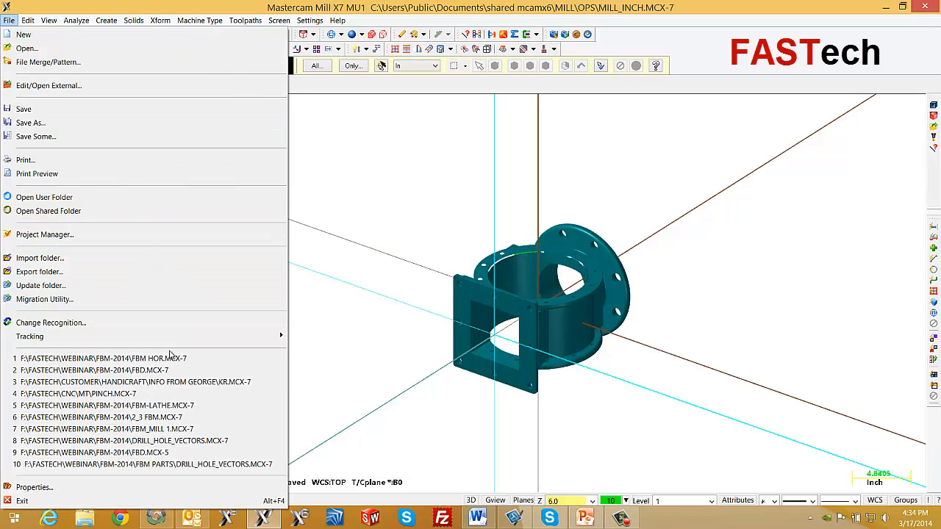
pyautogui.click(88, 358)
pyautogui.click(524, 286)
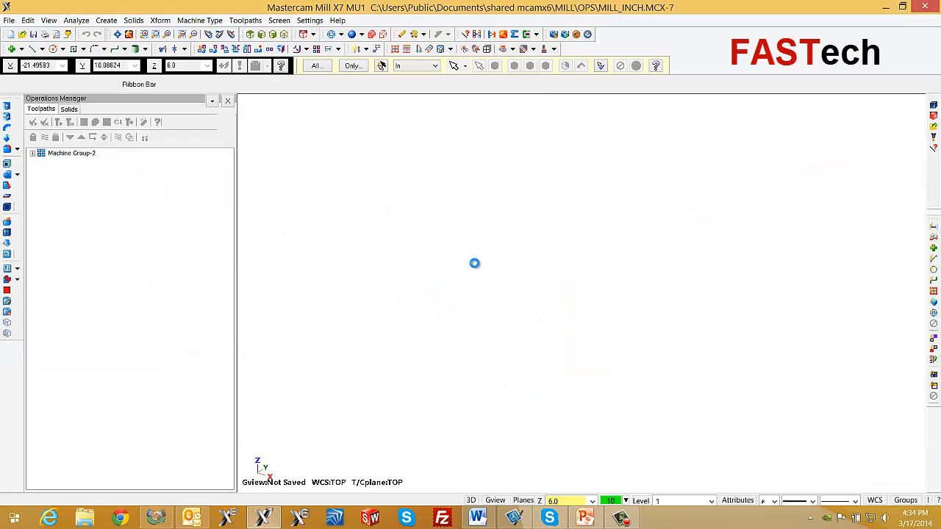
pyautogui.moveTo(475, 293); pyautogui.dragTo(460, 279, button='middle')
pyautogui.scroll(-2, 460, 271)
pyautogui.scroll(-2, 459, 271)
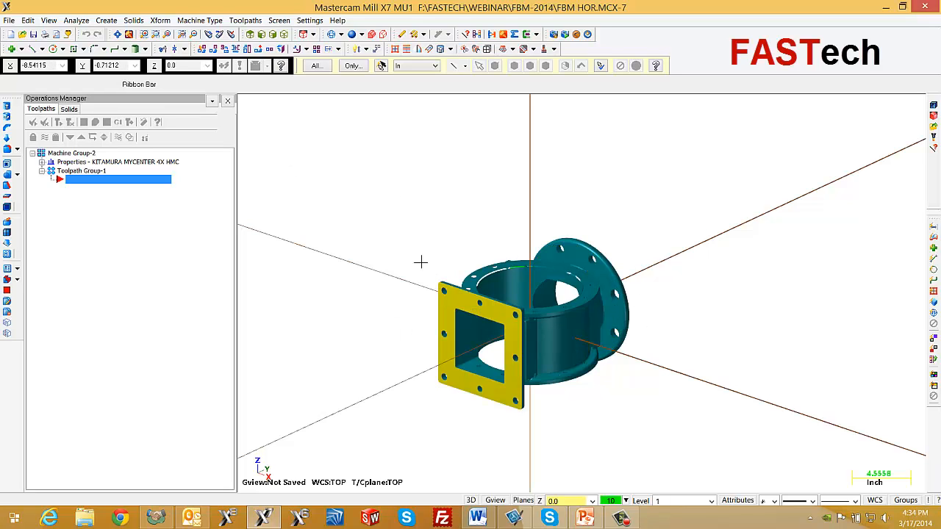
# Start an FBM Drill toolpath and set point-to-point sorting, starting from the square flange's upper outer corner at X-4.25 Y-5.75 Z4.0.
pyautogui.click(244, 21)
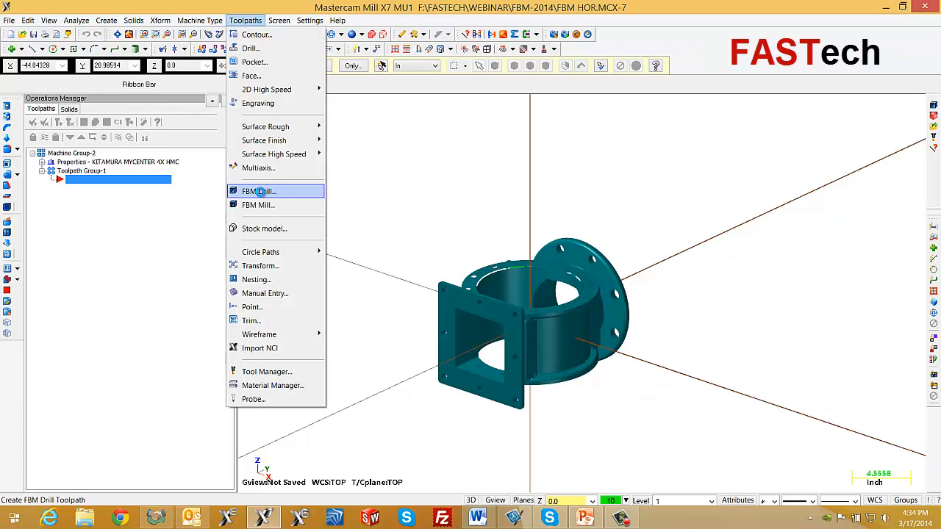
pyautogui.click(260, 192)
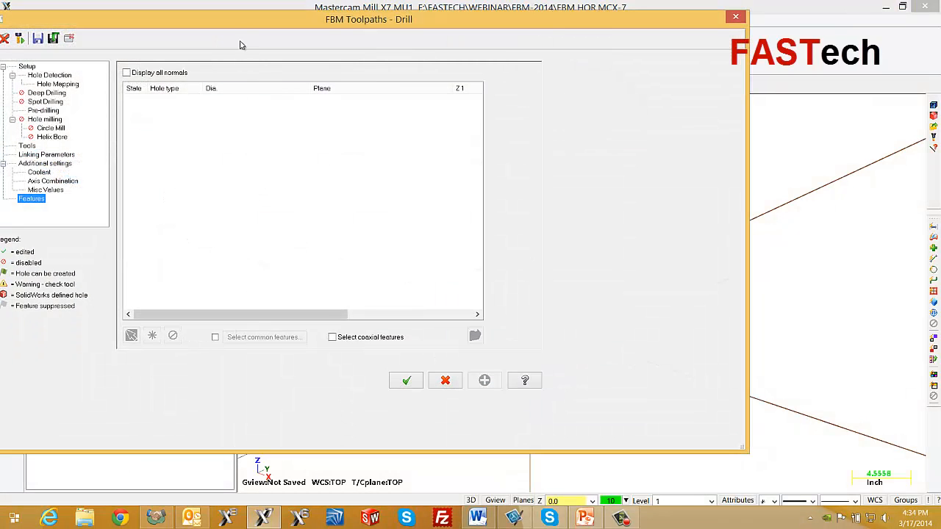
pyautogui.moveTo(240, 20); pyautogui.dragTo(328, 35)
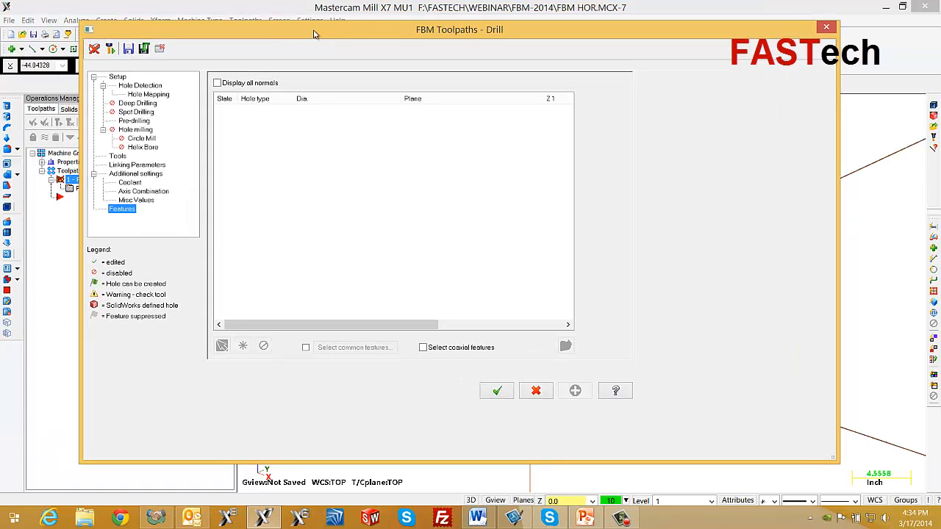
pyautogui.click(118, 77)
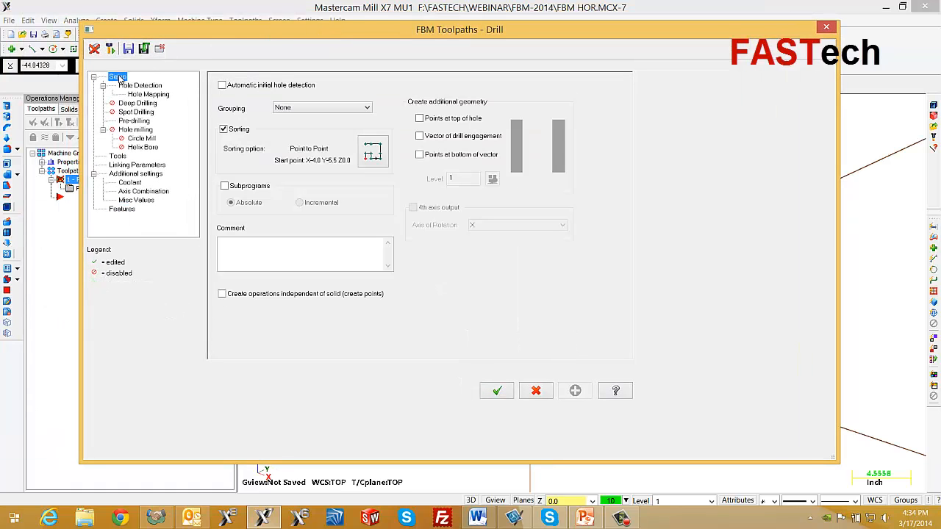
pyautogui.click(371, 152)
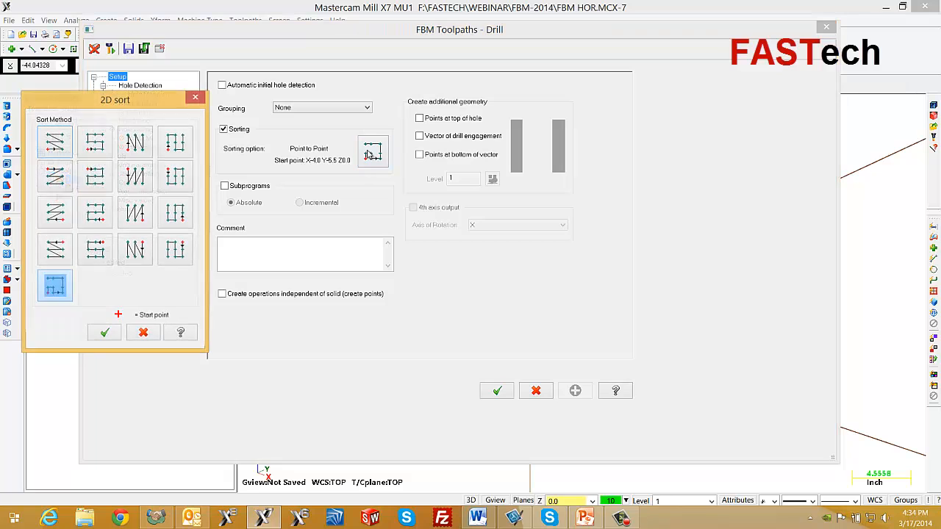
pyautogui.click(102, 333)
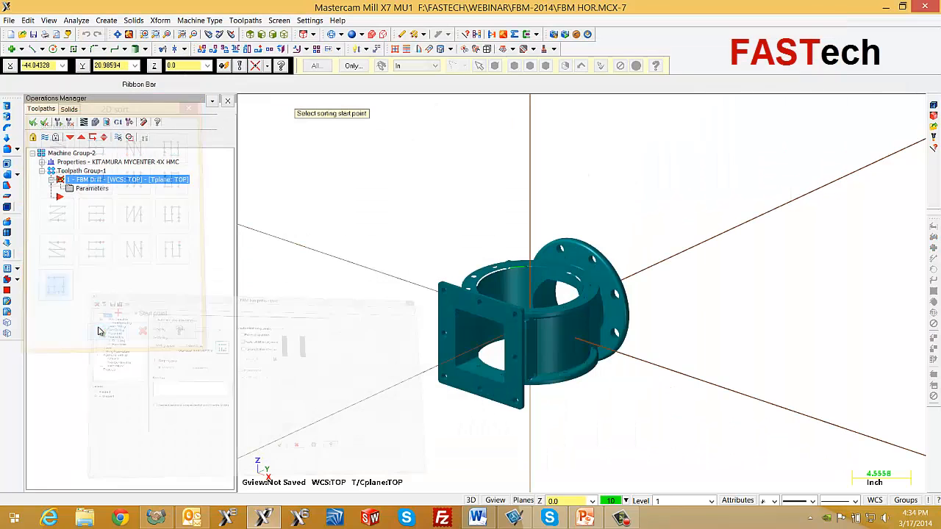
pyautogui.click(443, 292)
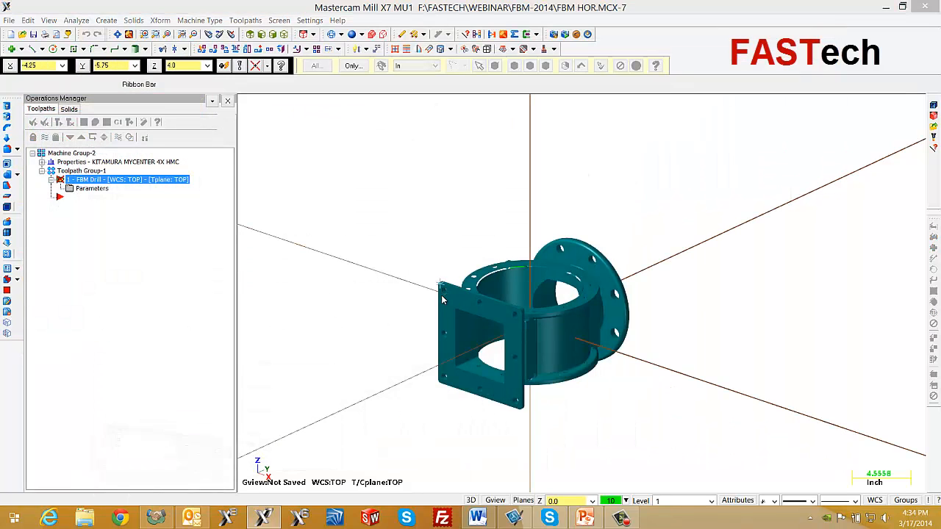
# Remove the plane limit from hole detection and enable circle milling for counterbores, through holes and blind flat-bottom holes.
pyautogui.click(140, 86)
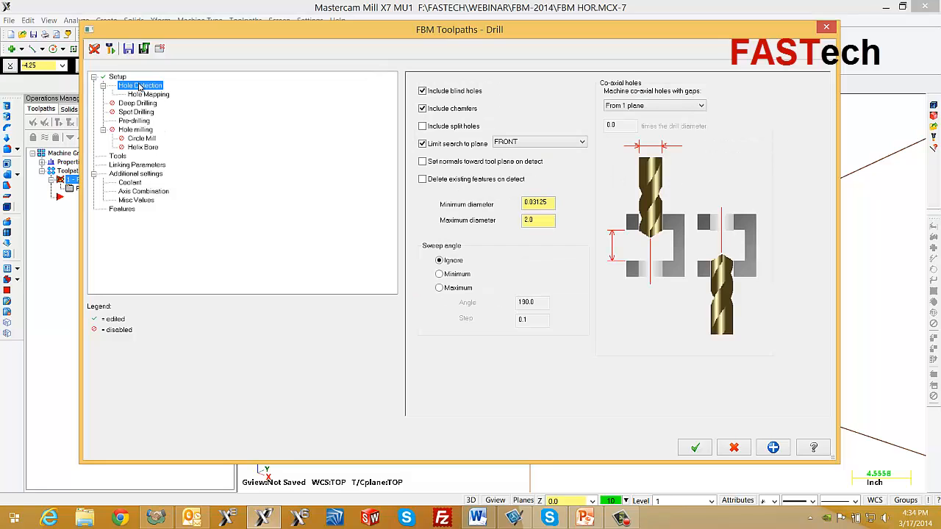
pyautogui.click(422, 144)
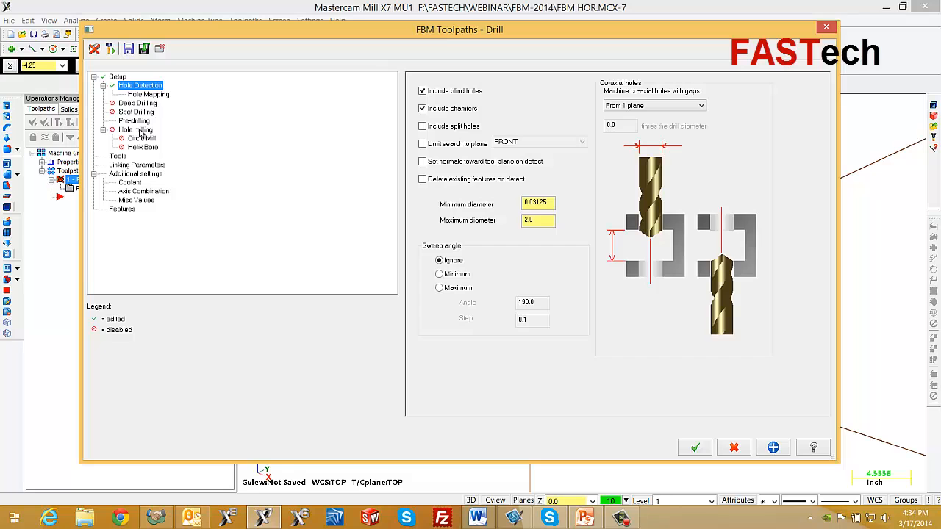
pyautogui.click(140, 130)
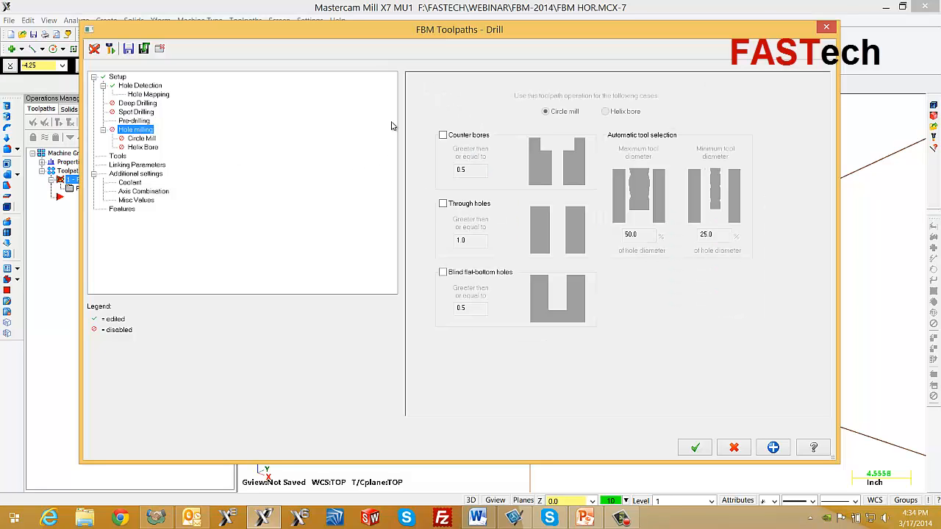
pyautogui.moveTo(437, 34); pyautogui.dragTo(463, 388)
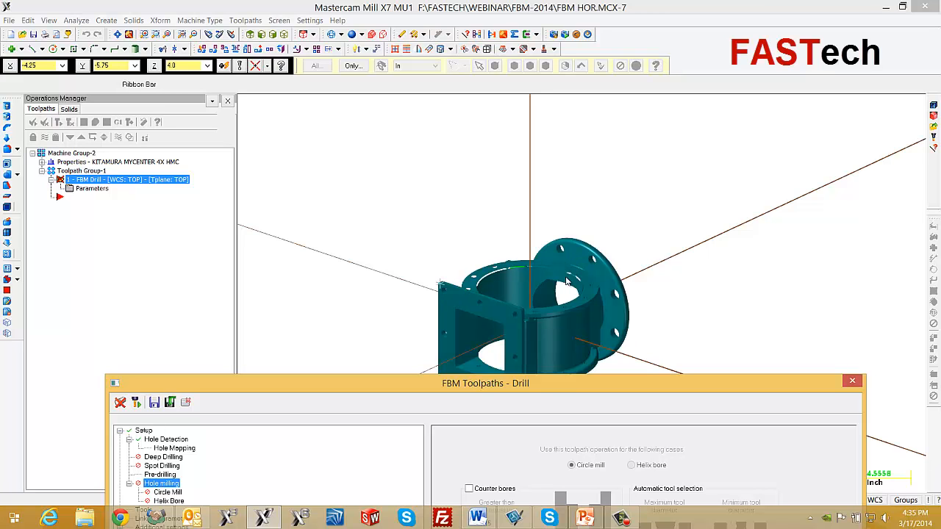
pyautogui.moveTo(553, 387); pyautogui.dragTo(532, 41)
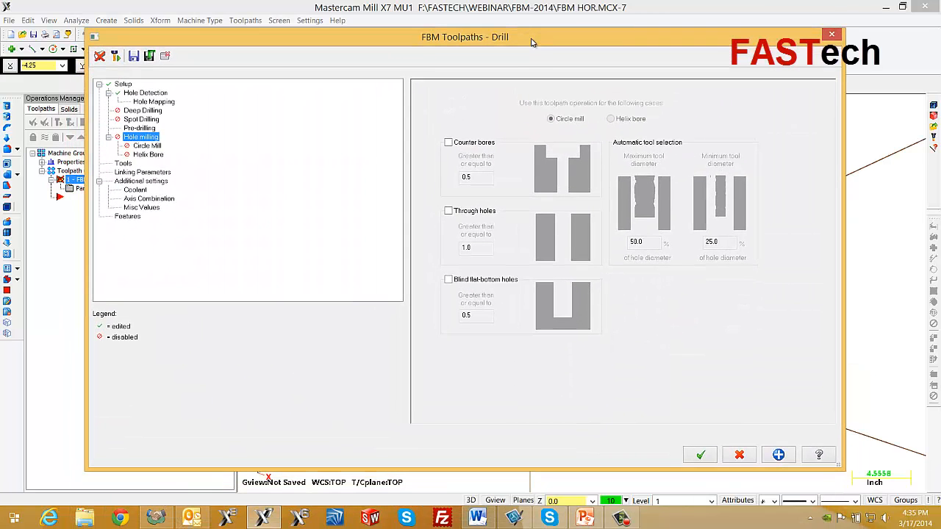
pyautogui.click(448, 143)
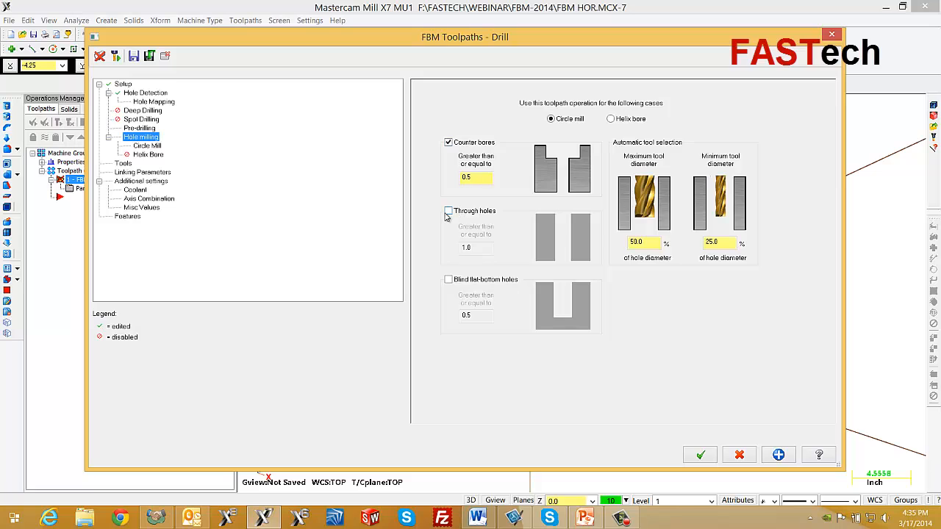
pyautogui.click(448, 211)
pyautogui.click(448, 279)
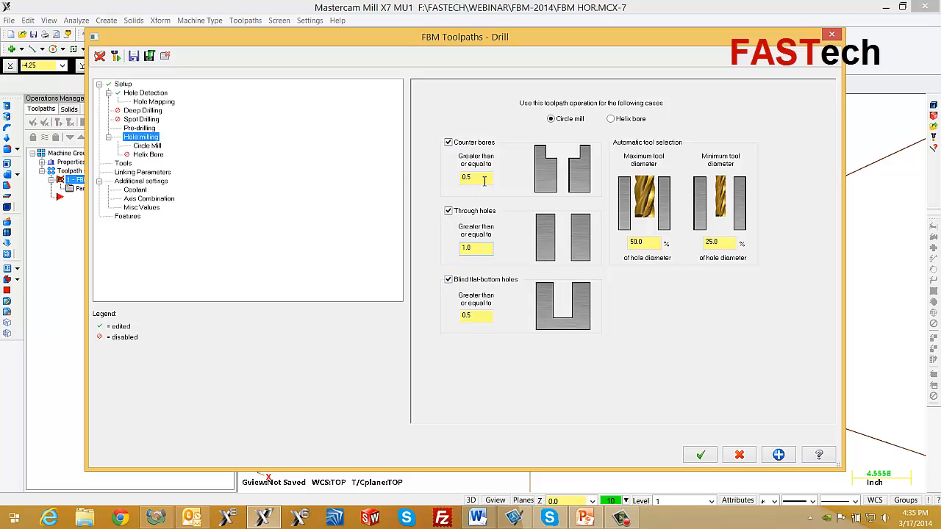
# Set the circle-mill size threshold to 0.7 for counterbores, through holes and blind flat-bottom holes.
pyautogui.moveTo(485, 178); pyautogui.dragTo(410, 177)
pyautogui.write('0.7')
pyautogui.moveTo(486, 249); pyautogui.dragTo(451, 258)
pyautogui.write('0.7')
pyautogui.moveTo(490, 315); pyautogui.dragTo(452, 322)
pyautogui.press('BackSpace')
pyautogui.write('.7')
# Detect the hole features on all planes and sort the feature list by plane.
pyautogui.click(122, 164)
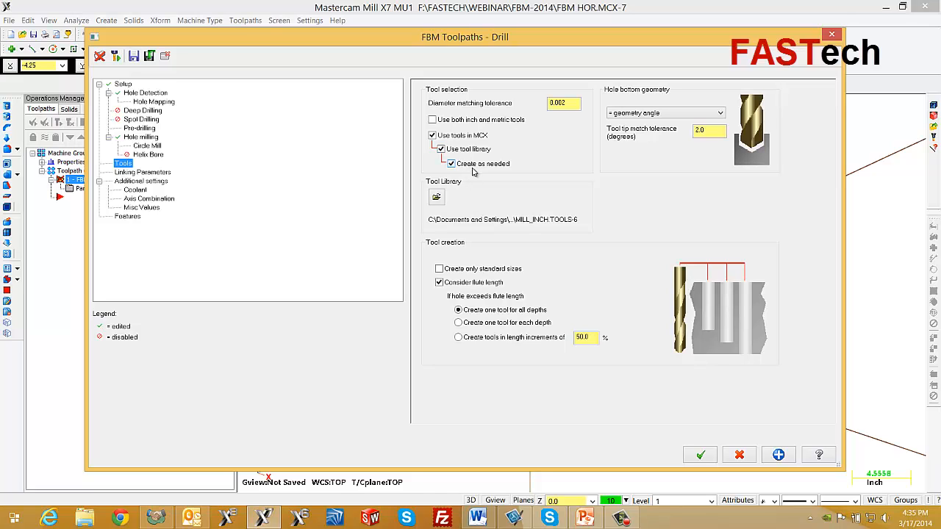
pyautogui.click(128, 217)
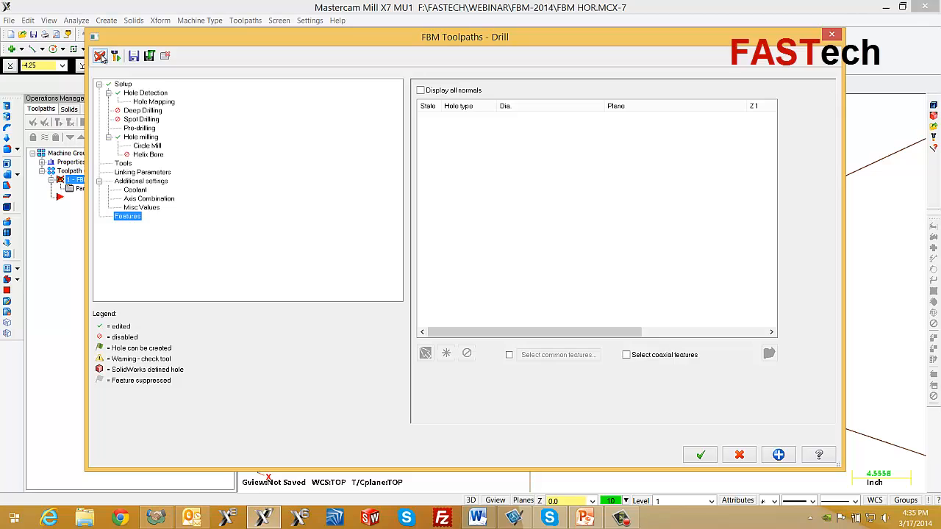
pyautogui.click(100, 58)
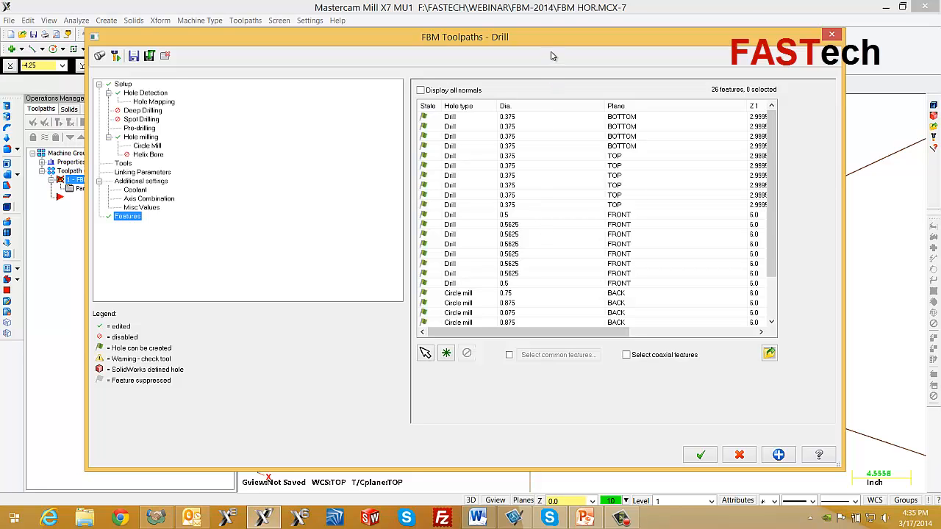
pyautogui.moveTo(553, 40); pyautogui.dragTo(542, 352)
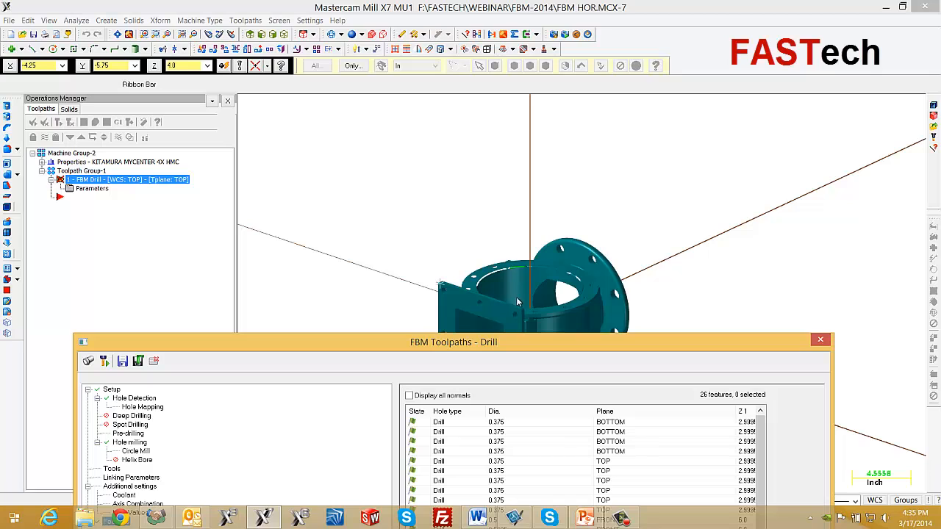
pyautogui.moveTo(523, 349); pyautogui.dragTo(515, 384)
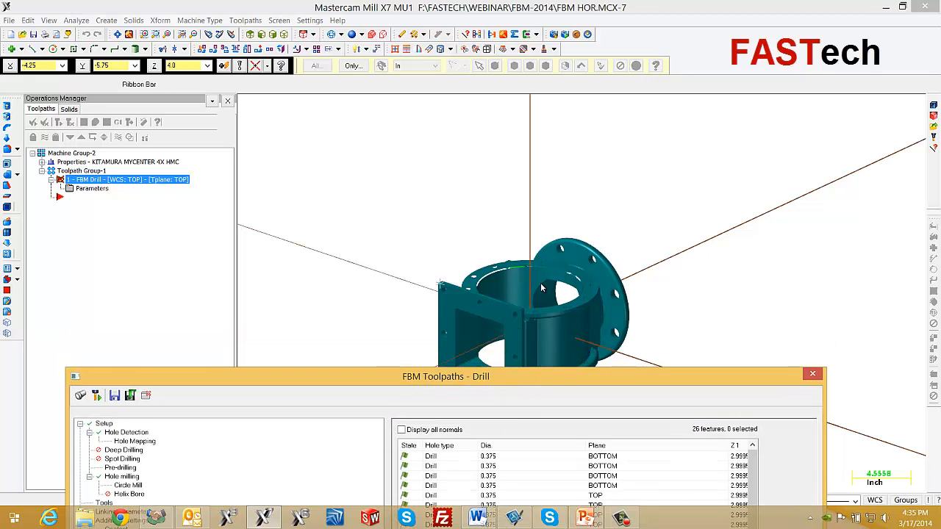
pyautogui.moveTo(573, 381); pyautogui.dragTo(559, 29)
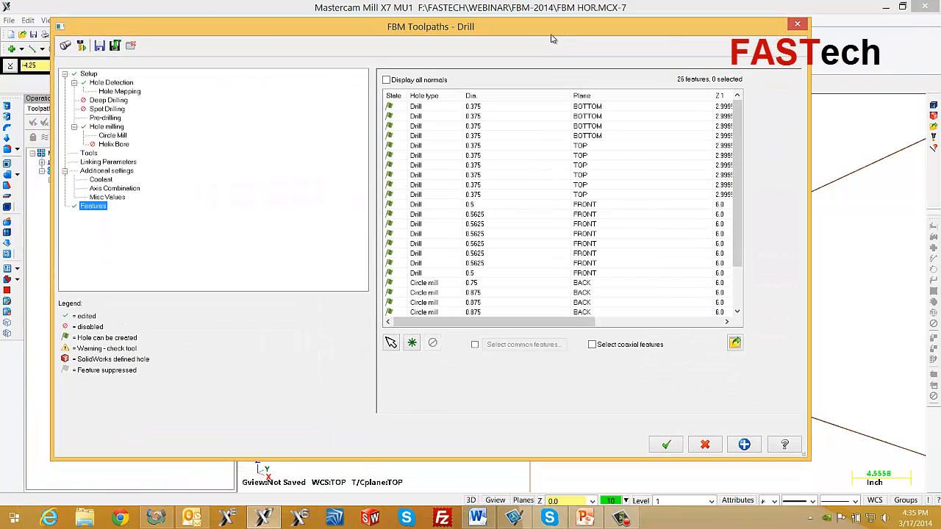
pyautogui.click(596, 96)
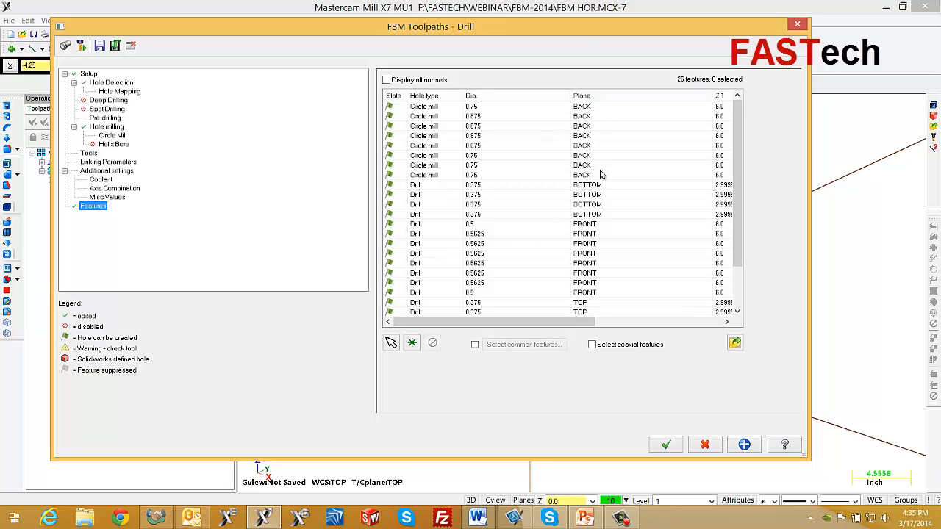
# Suppress the four 0.375 drill features on the BOTTOM plane.
pyautogui.moveTo(579, 30); pyautogui.dragTo(263, 73)
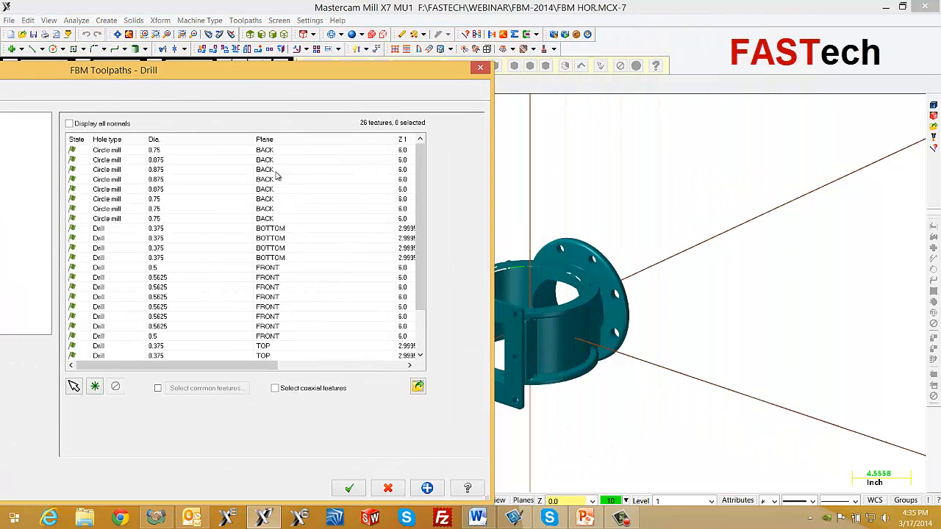
pyautogui.click(280, 229)
pyautogui.keyDown('shift'); pyautogui.click(284, 257); pyautogui.keyUp('shift')
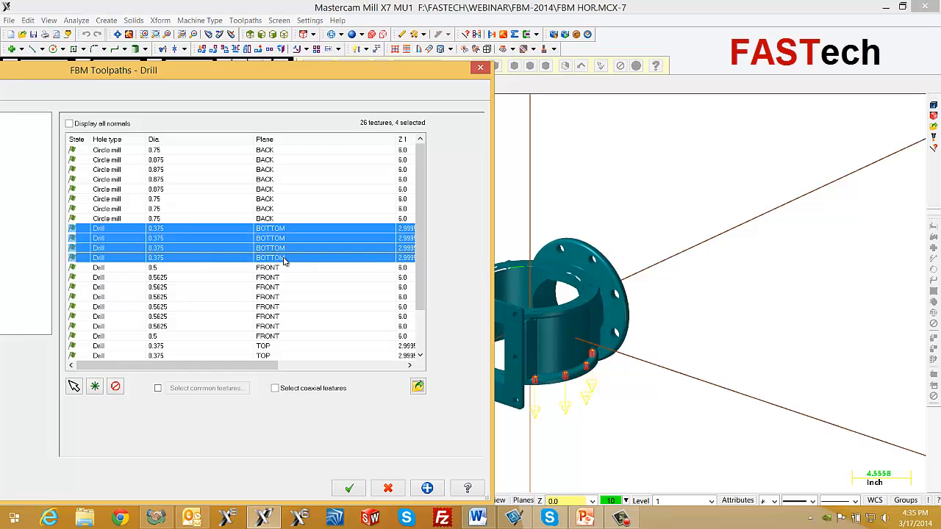
pyautogui.rightClick(284, 258)
pyautogui.moveTo(315, 269)
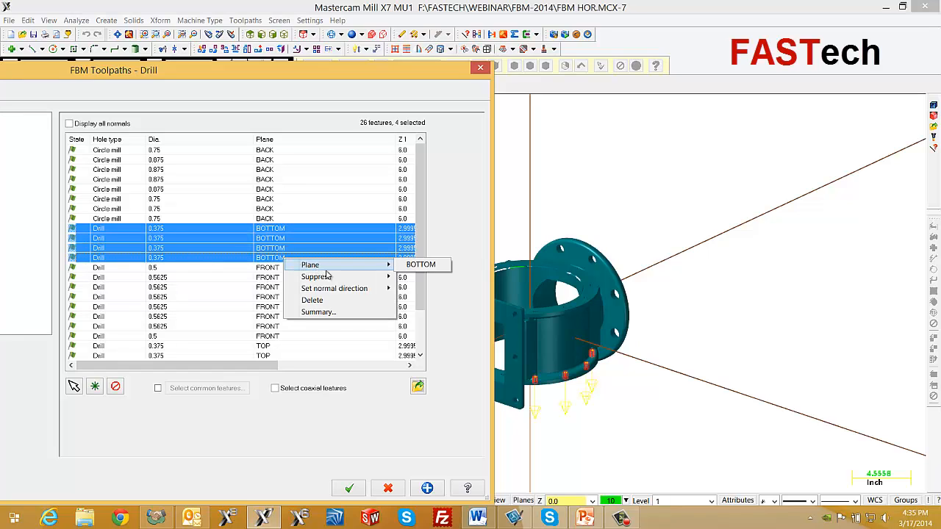
pyautogui.click(426, 277)
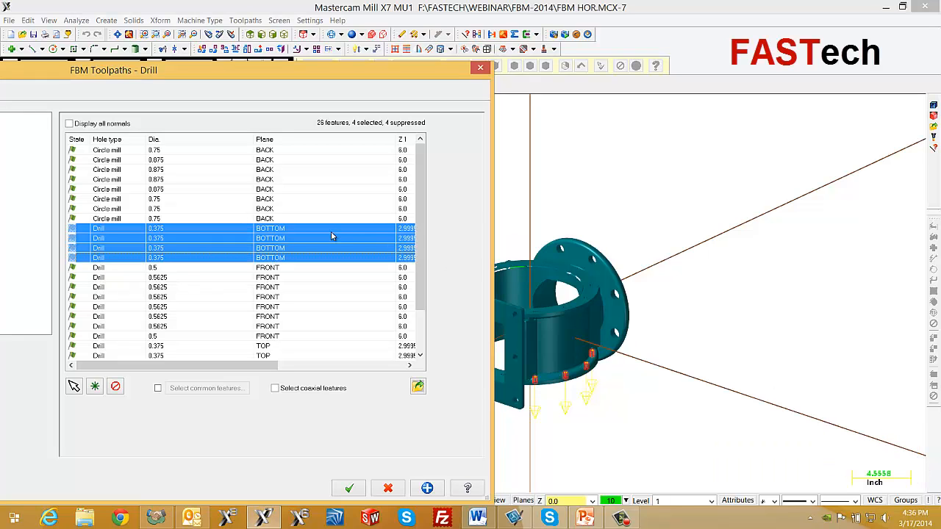
# Suppress the six 0.375 drill features on the TOP plane.
pyautogui.moveTo(332, 68); pyautogui.dragTo(450, 51)
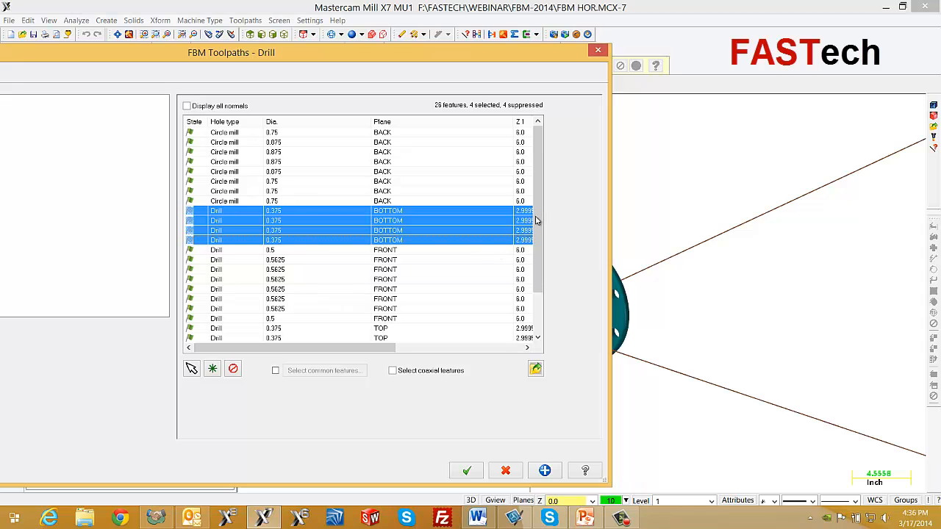
pyautogui.moveTo(538, 230); pyautogui.dragTo(542, 307)
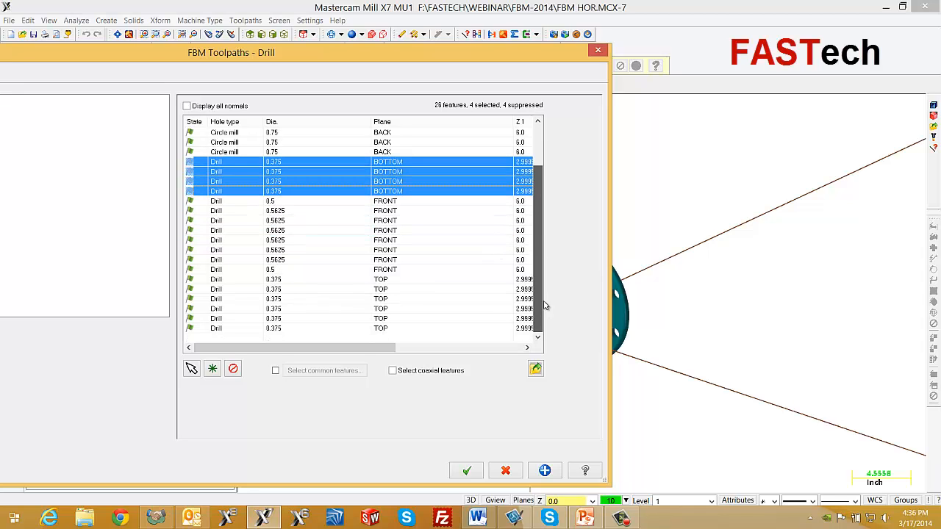
pyautogui.click(387, 281)
pyautogui.keyDown('shift'); pyautogui.click(389, 330); pyautogui.keyUp('shift')
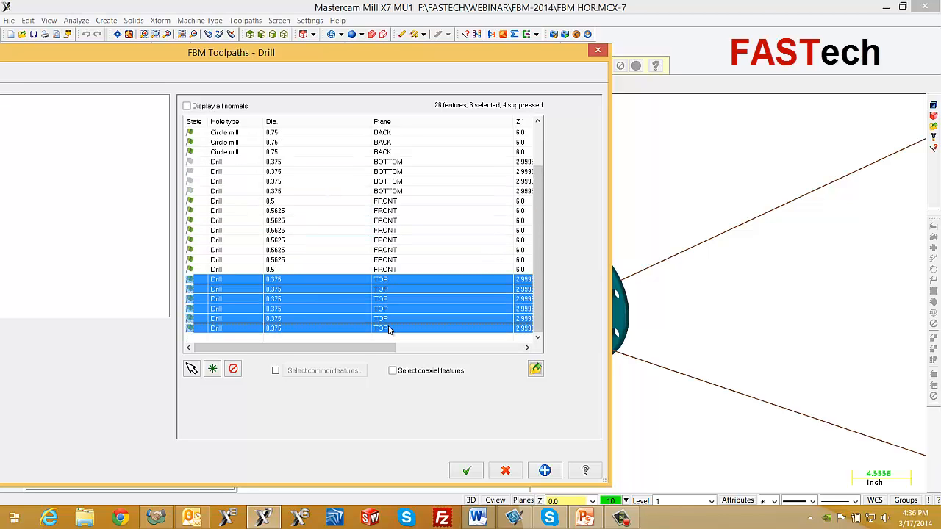
pyautogui.rightClick(389, 330)
pyautogui.moveTo(423, 336)
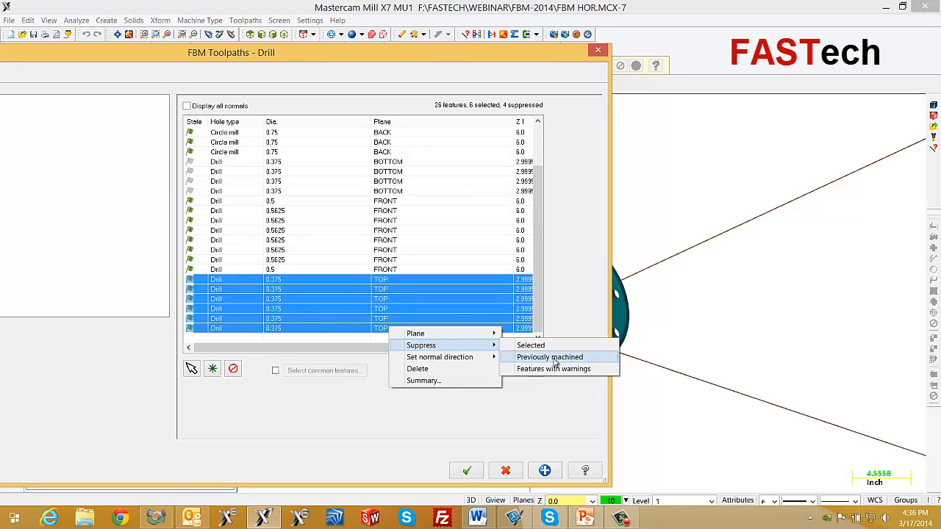
pyautogui.click(549, 347)
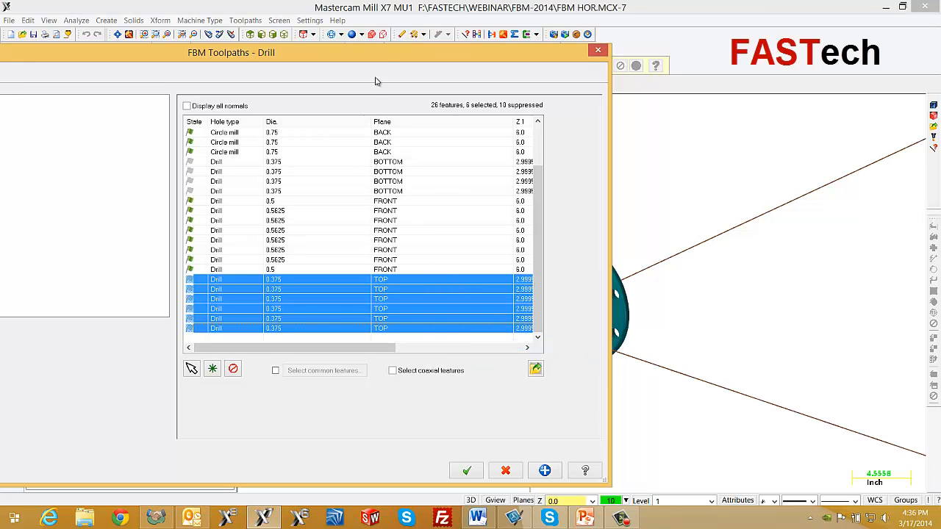
# Generate the FBM Drill operations for the remaining holes, using the NC name FBM HOR.
pyautogui.moveTo(371, 59); pyautogui.dragTo(470, 57)
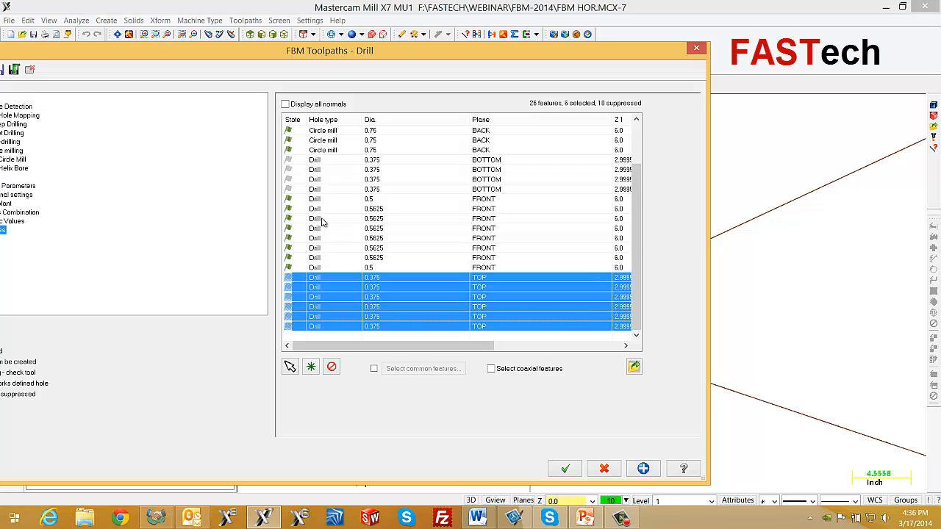
pyautogui.moveTo(351, 53); pyautogui.dragTo(448, 46)
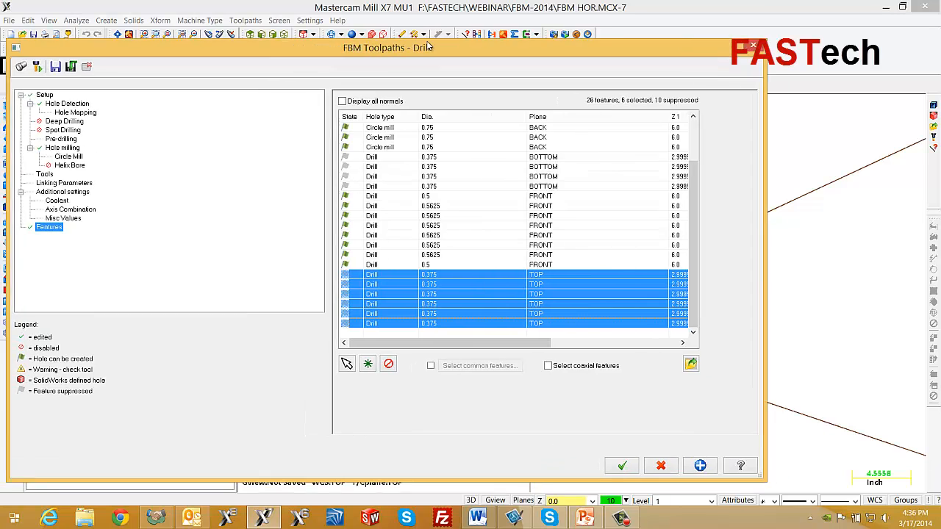
pyautogui.click(658, 463)
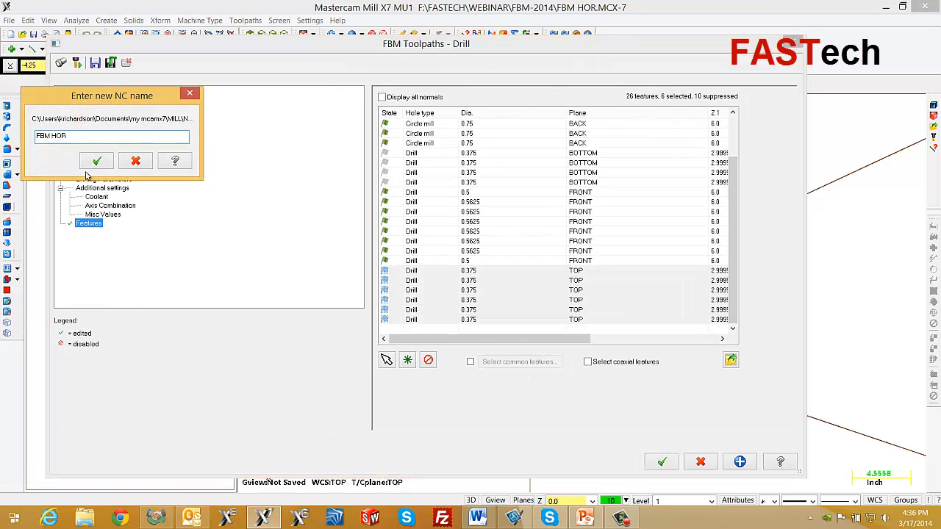
pyautogui.click(93, 158)
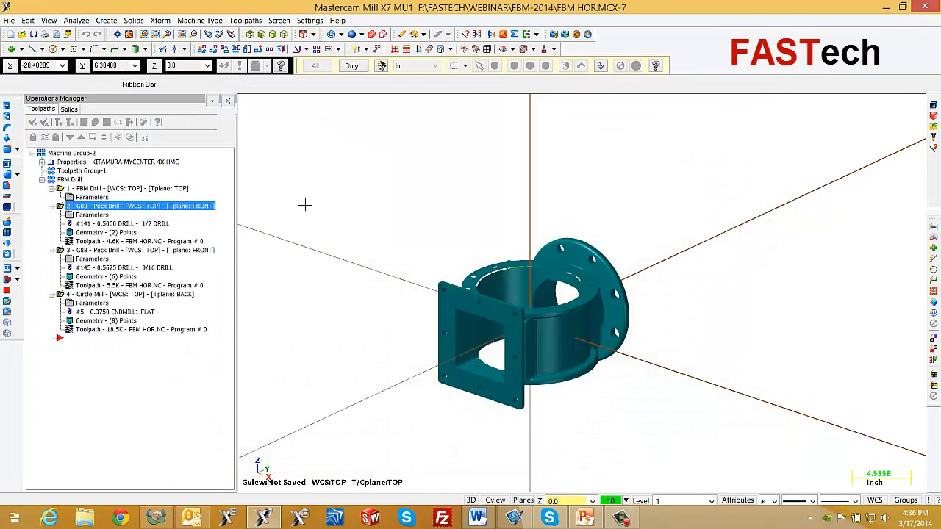
# Backplot the generated FBM Drill toolpaths and check the Circle Mill operation's cut parameters without changing them.
pyautogui.click(130, 122)
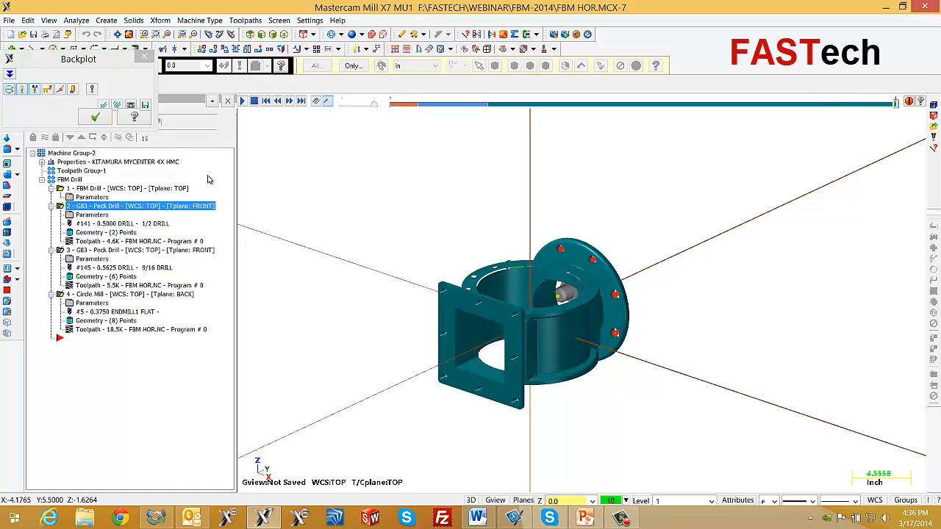
pyautogui.click(95, 117)
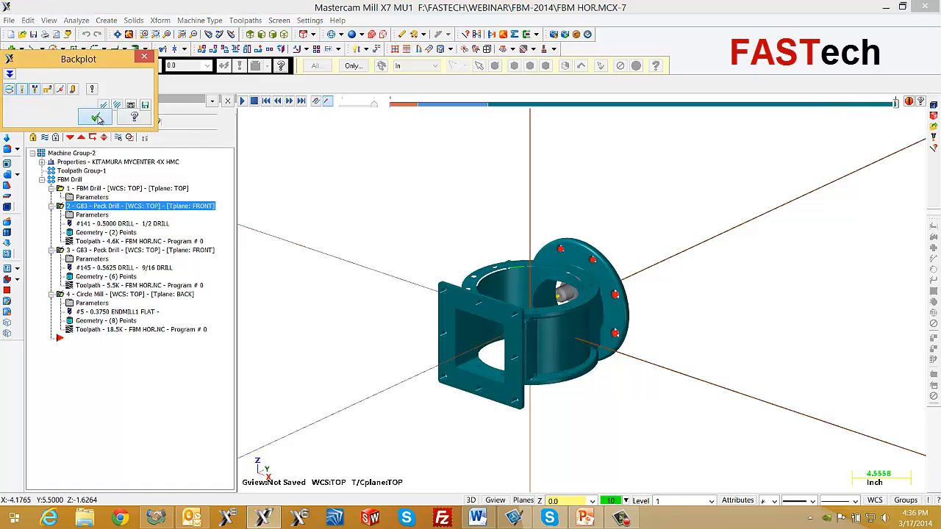
pyautogui.click(87, 303)
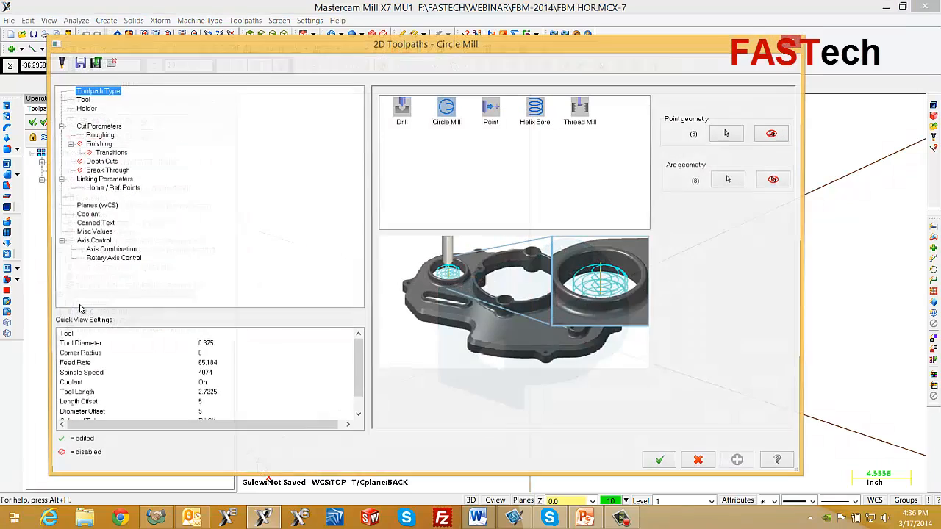
pyautogui.click(96, 127)
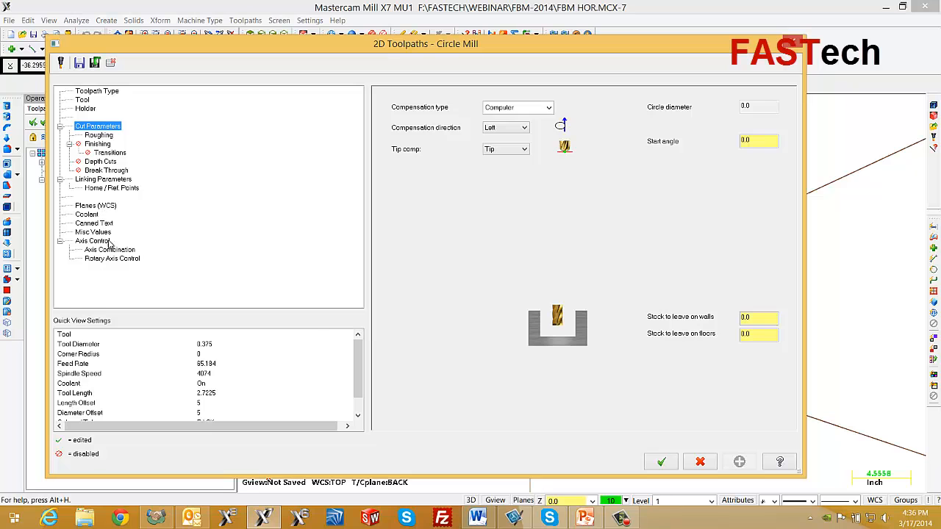
pyautogui.click(697, 461)
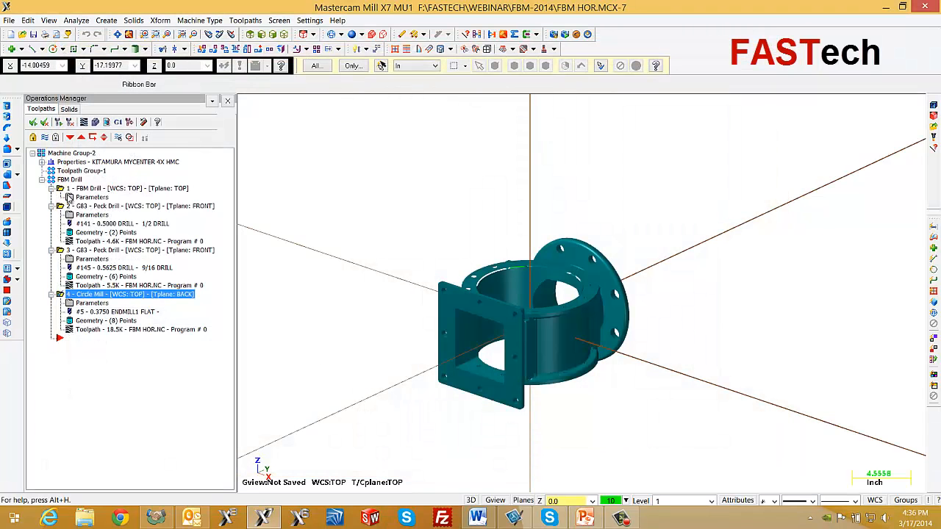
# Delete only the parent FBM Drill operation, keeping the generated peck drill and circle mill operations.
pyautogui.click(61, 189)
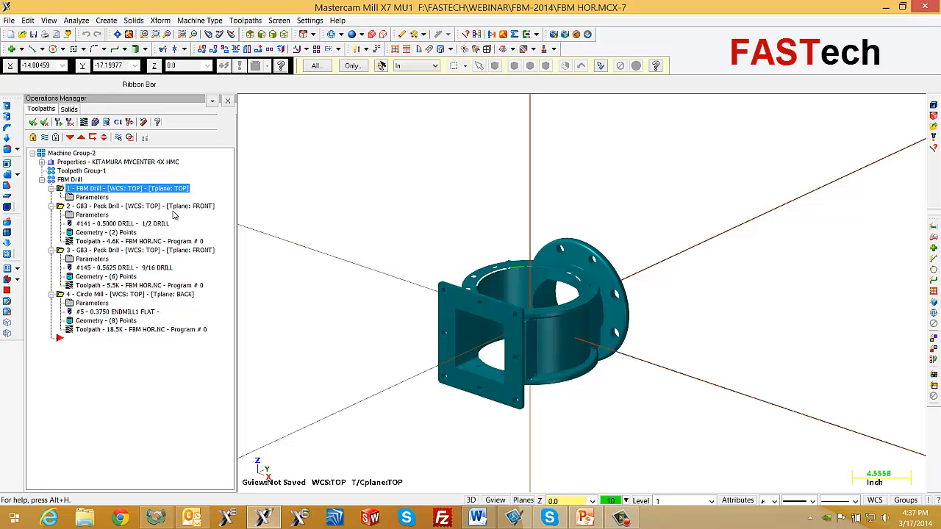
pyautogui.press('Delete')
pyautogui.click(568, 311)
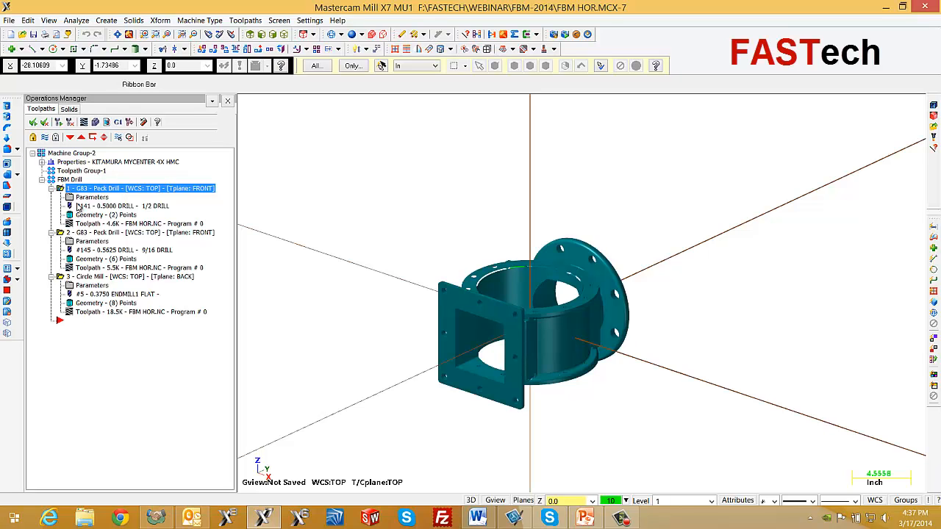
# Enable a work offset of 1 in the plane settings of the Circle Mill operation on the BACK plane.
pyautogui.click(79, 287)
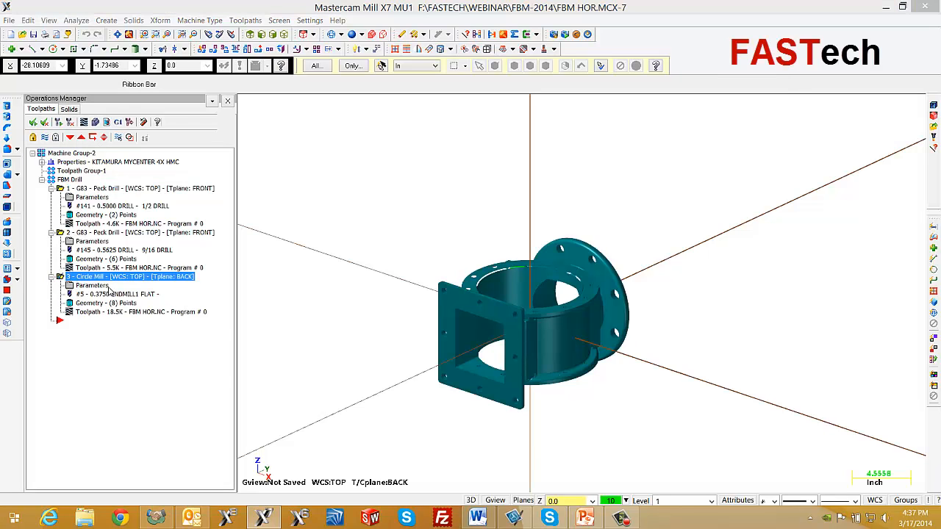
pyautogui.click(103, 206)
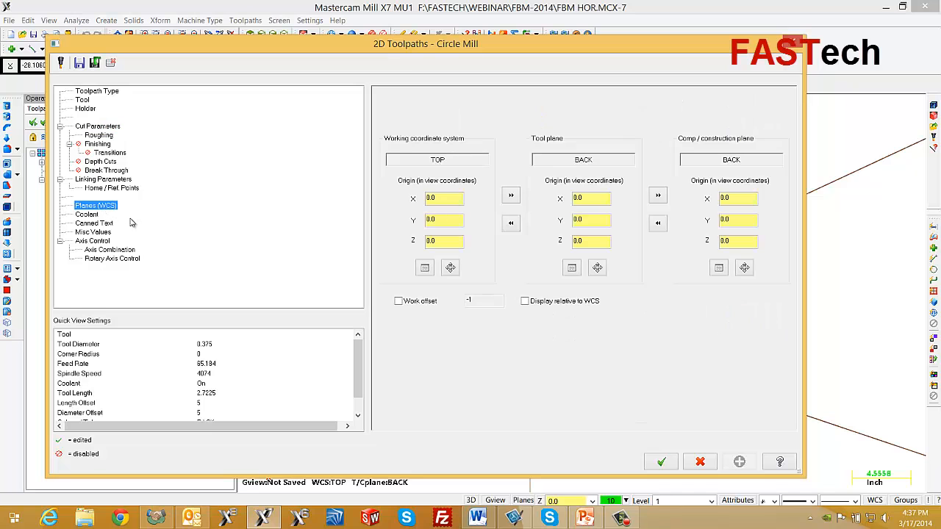
pyautogui.click(399, 301)
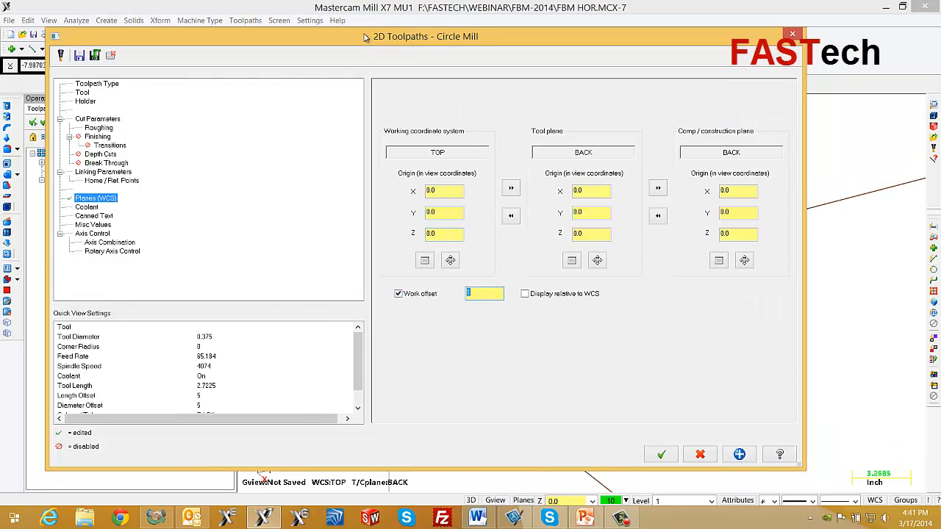
pyautogui.moveTo(366, 37); pyautogui.dragTo(513, 39)
pyautogui.click(810, 456)
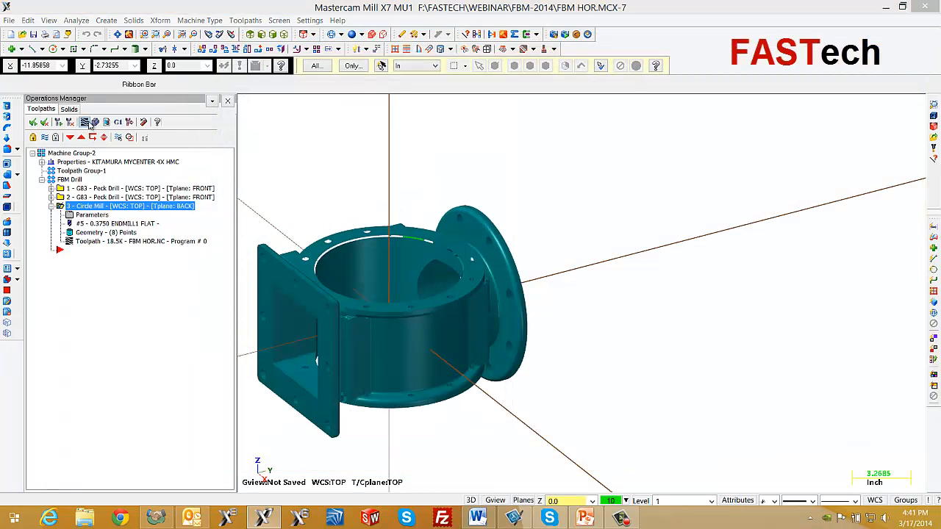
# Backplot the Circle Mill toolpath on the round flange's holes and inspect the part from several sides.
pyautogui.click(83, 122)
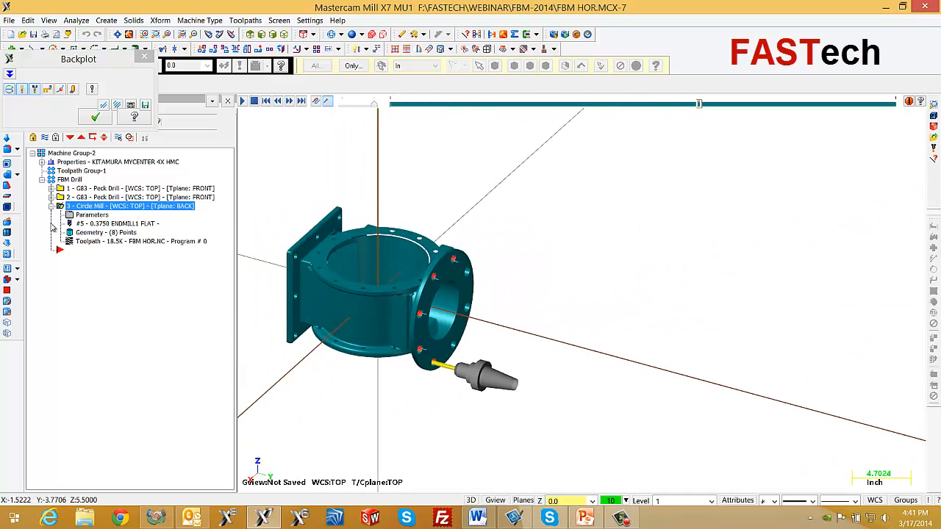
pyautogui.click(91, 118)
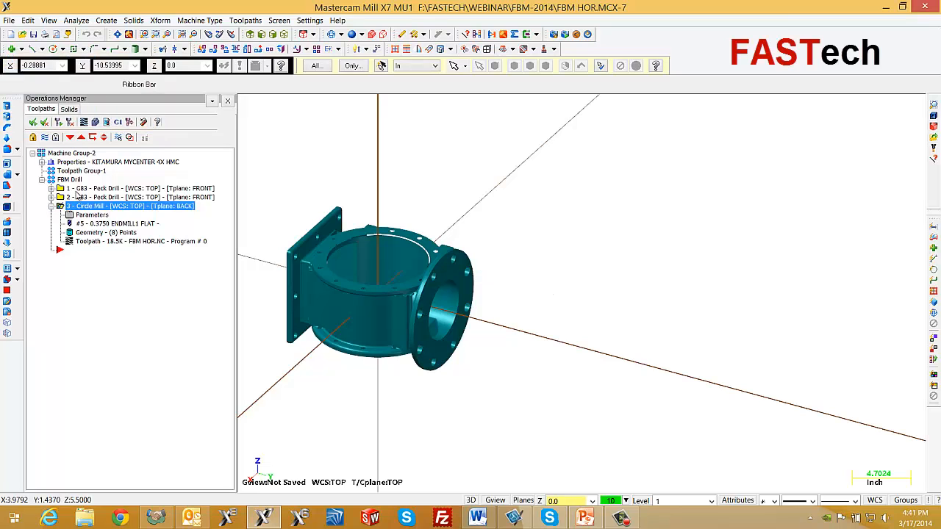
pyautogui.moveTo(336, 266); pyautogui.dragTo(225, 272, button='middle')
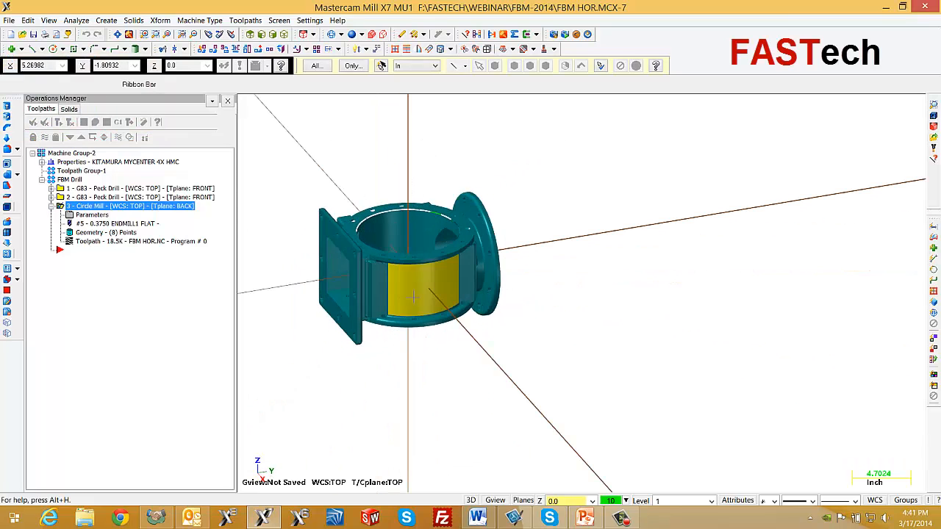
pyautogui.moveTo(411, 295); pyautogui.dragTo(351, 296, button='middle')
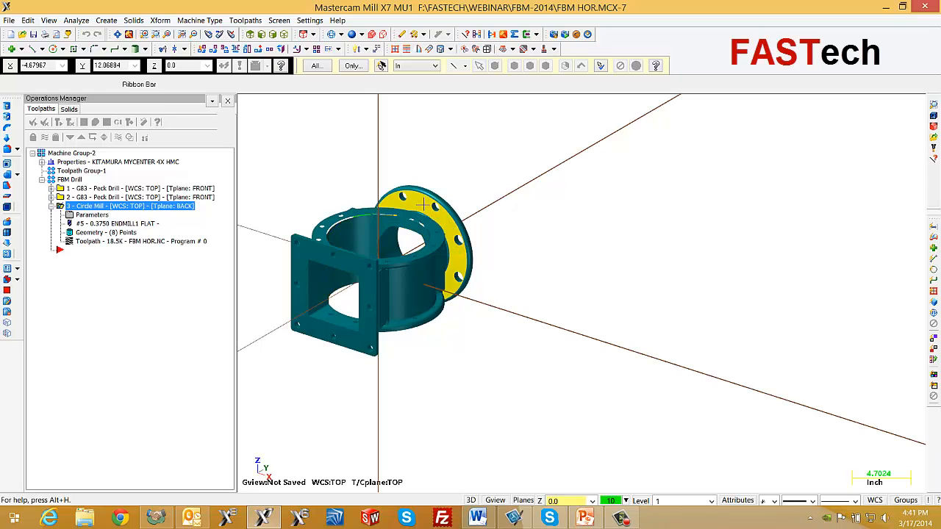
# Post only the selected Circle Mill operation to the NC file FBM HOR, replacing the existing file.
pyautogui.click(116, 124)
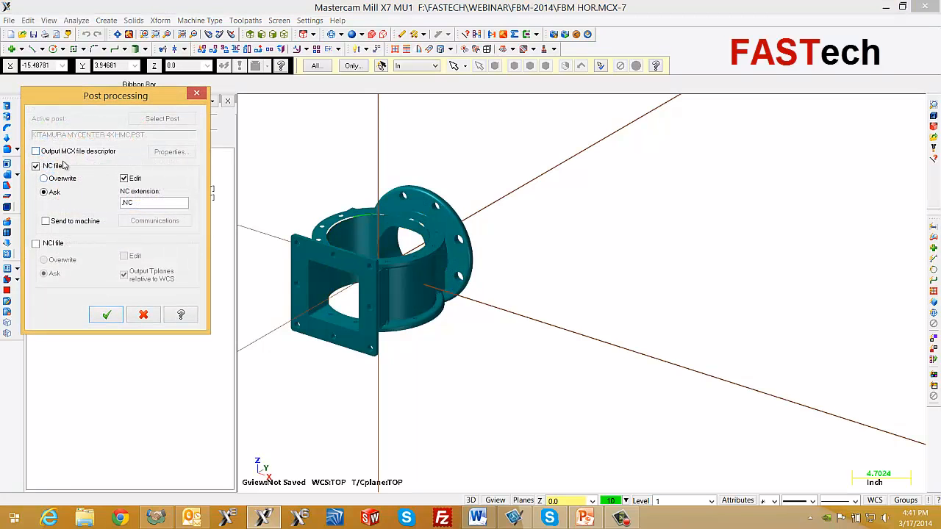
pyautogui.click(109, 316)
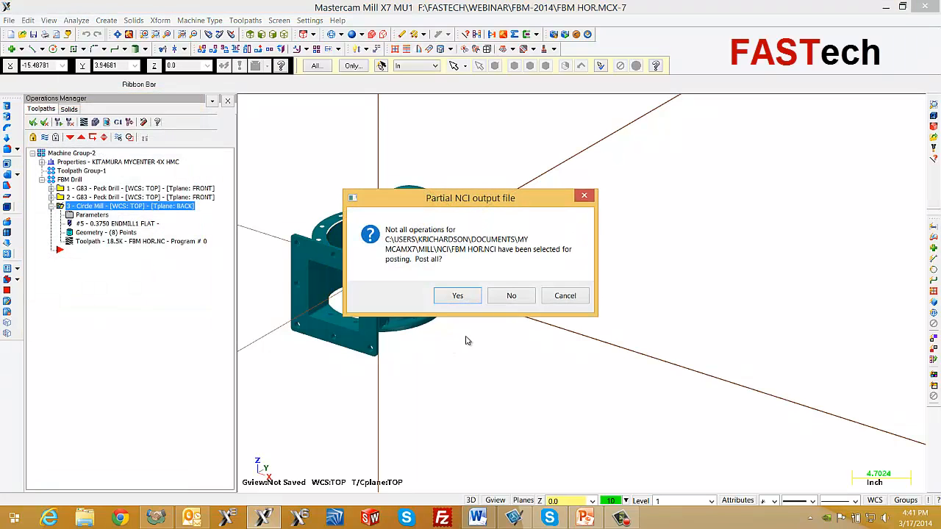
pyautogui.click(511, 296)
pyautogui.click(460, 326)
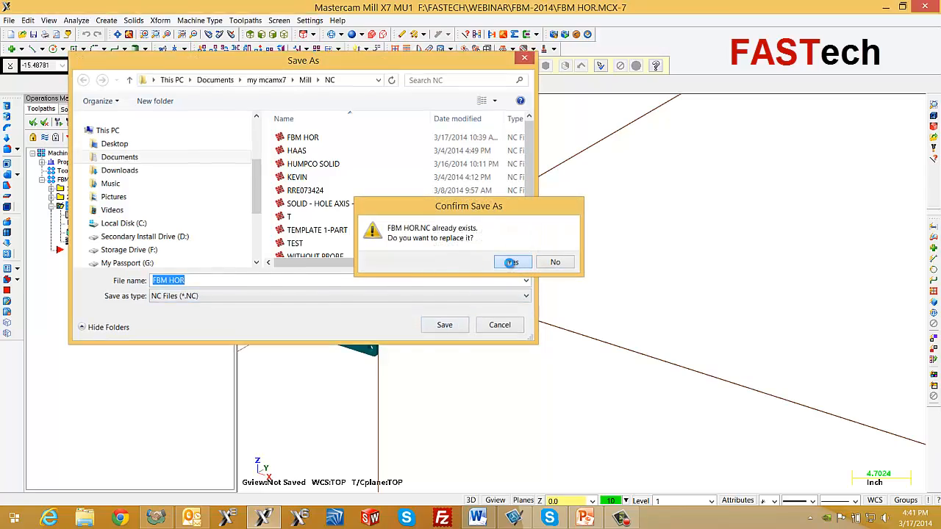
pyautogui.click(517, 319)
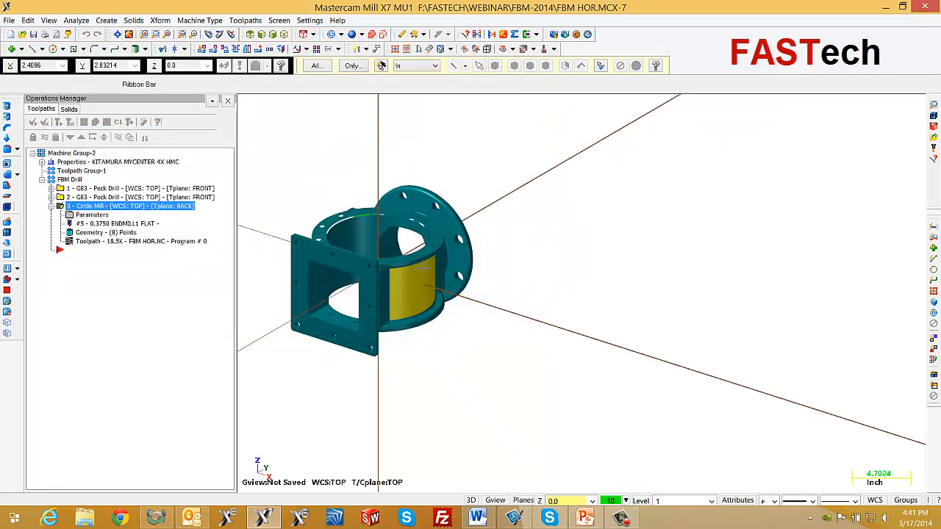
# Examine the work offset and B-axis rotation codes in the posted FBM HOR.NC program, and close the NC editor.
pyautogui.scroll(6, 192, 152)
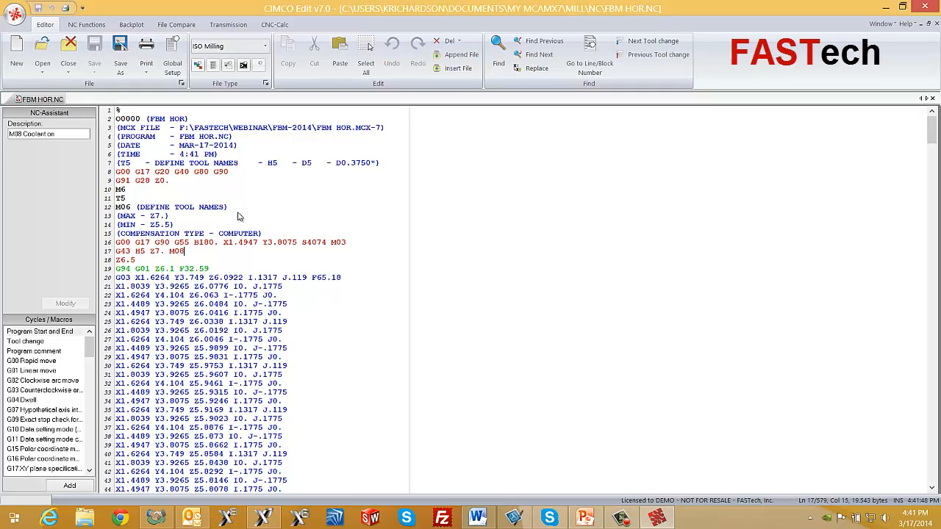
pyautogui.doubleClick(209, 243)
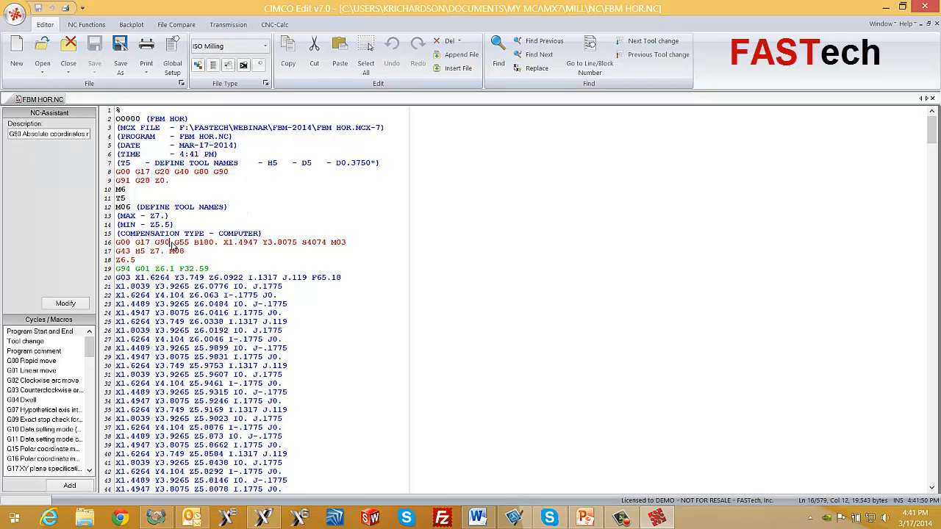
pyautogui.moveTo(173, 243); pyautogui.dragTo(185, 252)
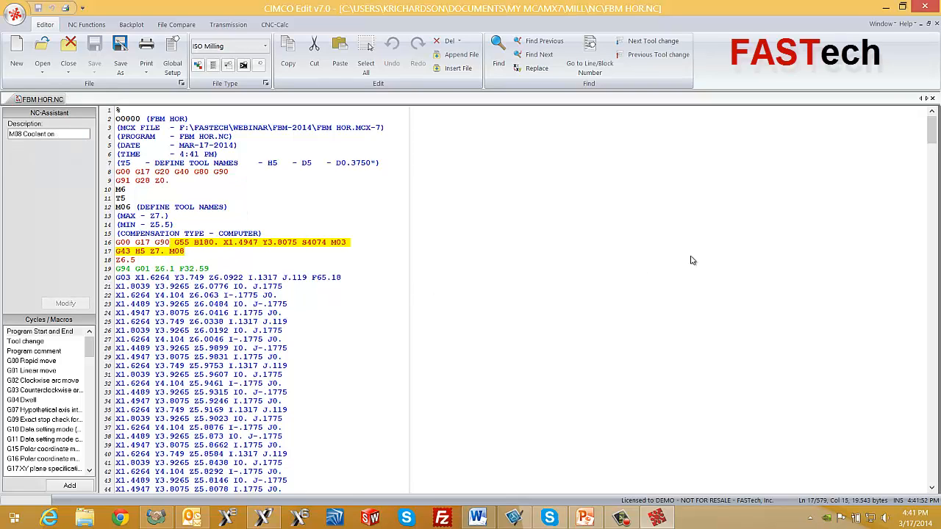
pyautogui.click(925, 10)
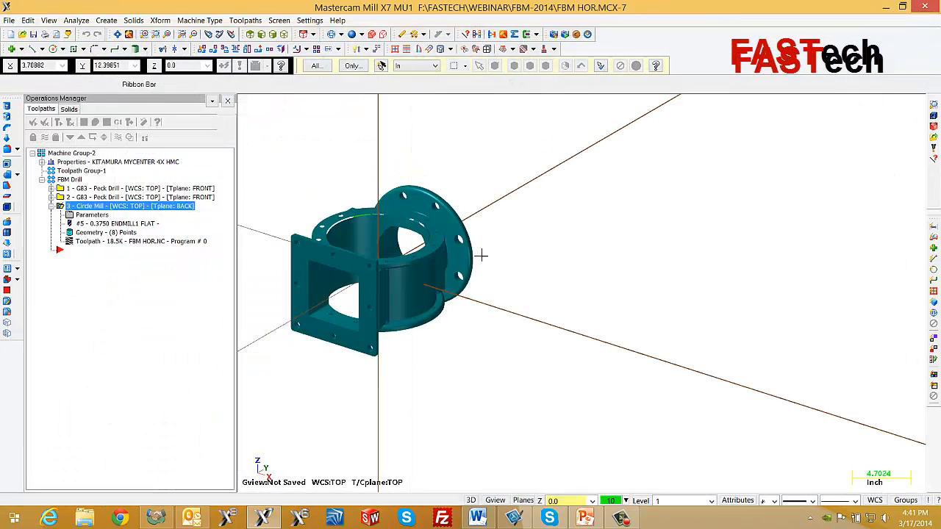
pyautogui.moveTo(480, 254); pyautogui.dragTo(462, 174, button='middle')
pyautogui.rightClick(463, 174)
pyautogui.click(492, 183)
pyautogui.click(292, 379)
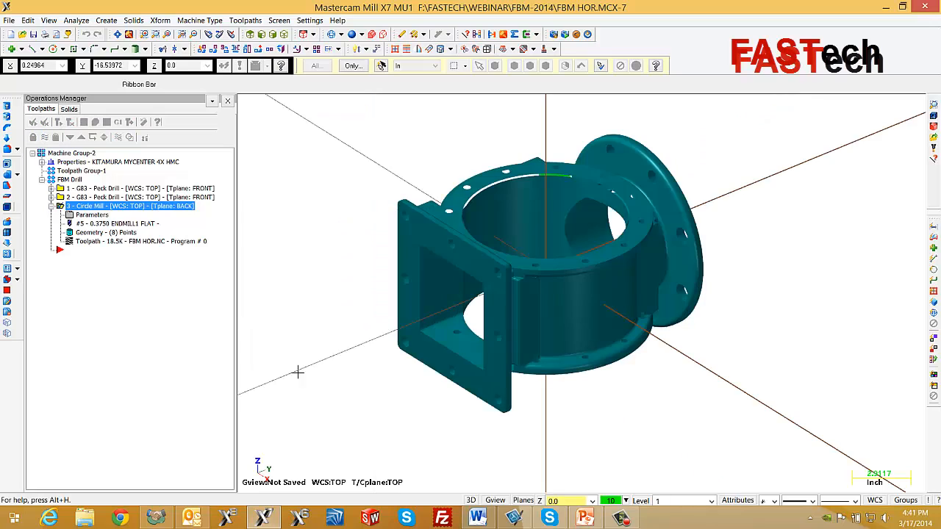
pyautogui.moveTo(460, 309); pyautogui.dragTo(275, 262, button='middle')
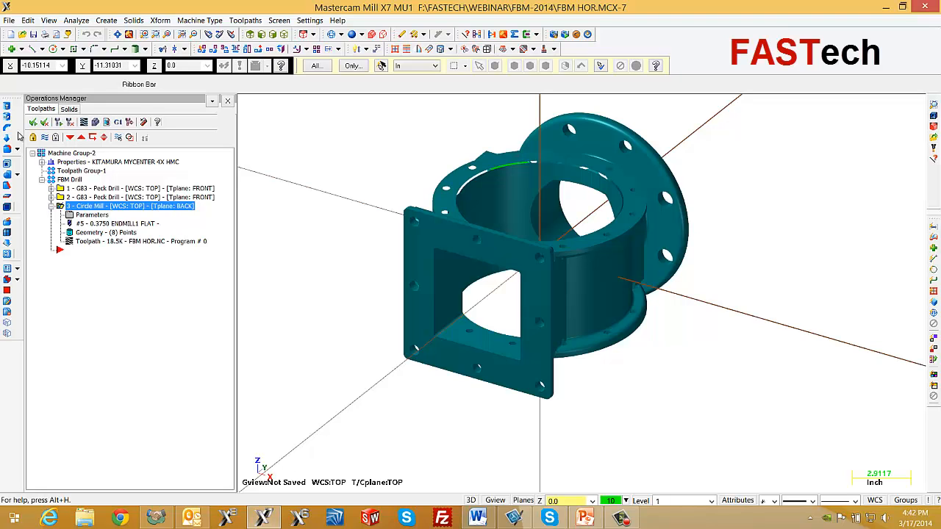
# Open the part file DRILL_HOLE_VECTORS from the FBM-2014 folder.
pyautogui.click(8, 20)
pyautogui.click(45, 48)
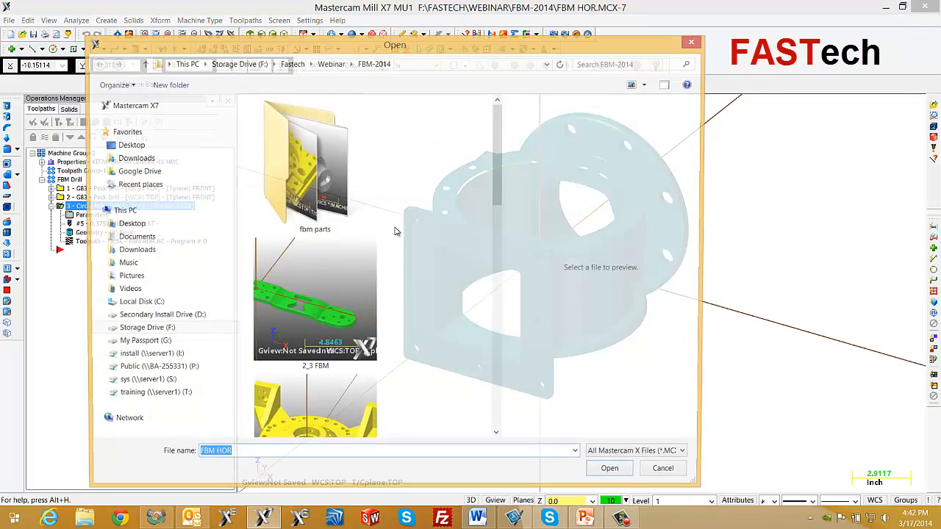
pyautogui.scroll(-4, 412, 213)
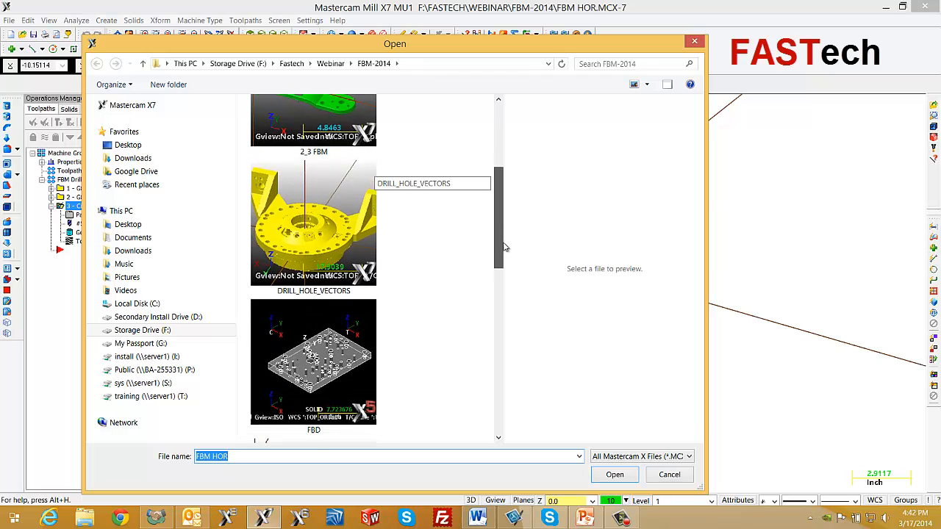
pyautogui.doubleClick(313, 176)
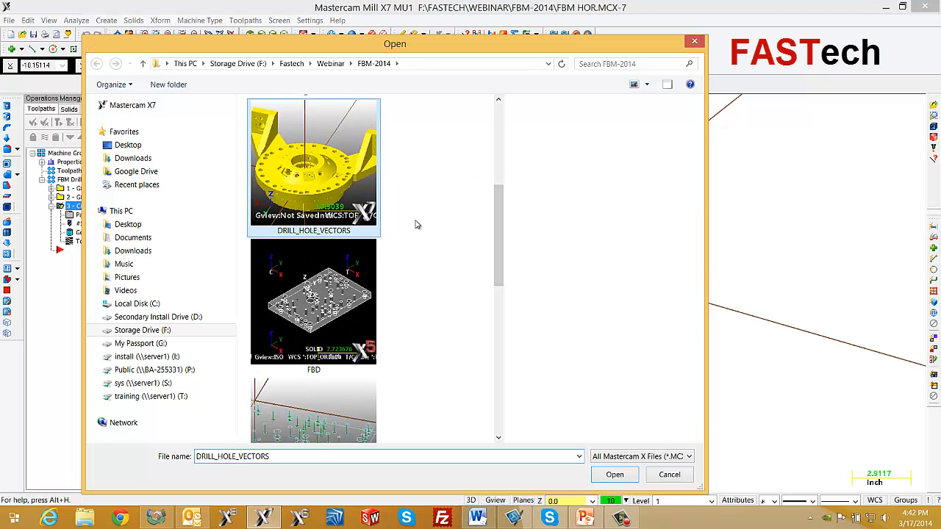
pyautogui.click(528, 285)
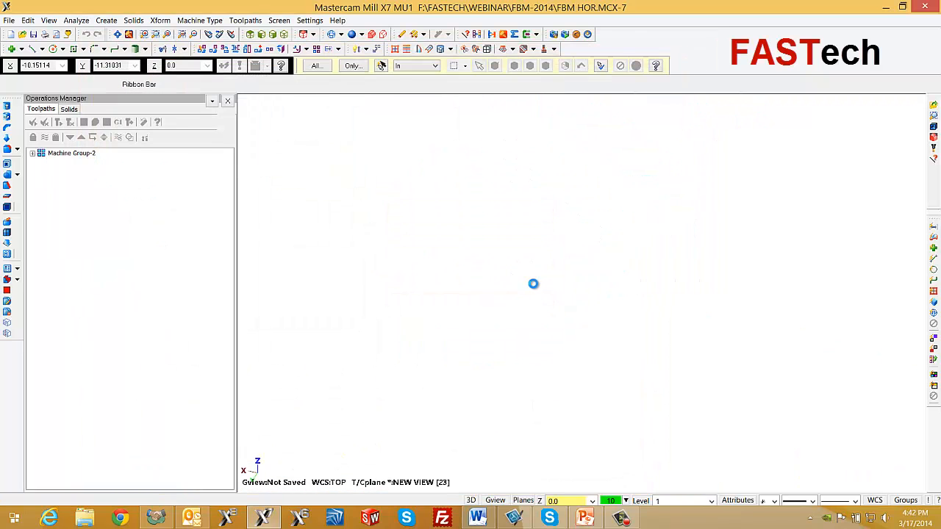
# Create a plane from the flat solid face of the angled pad with the large open bore, keeping the first view, and name it FTI.
pyautogui.moveTo(567, 305); pyautogui.dragTo(662, 408, button='middle')
pyautogui.scroll(-1, 537, 309)
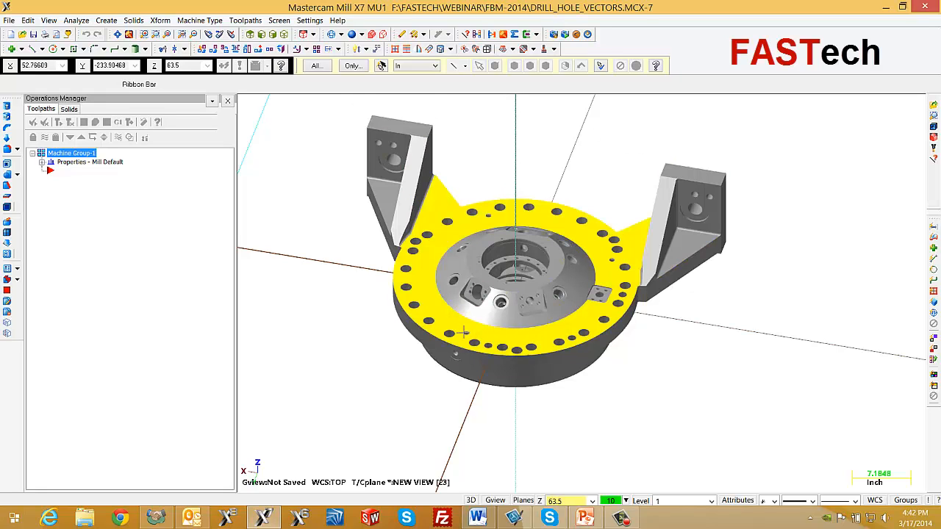
pyautogui.moveTo(465, 331); pyautogui.dragTo(502, 303, button='middle')
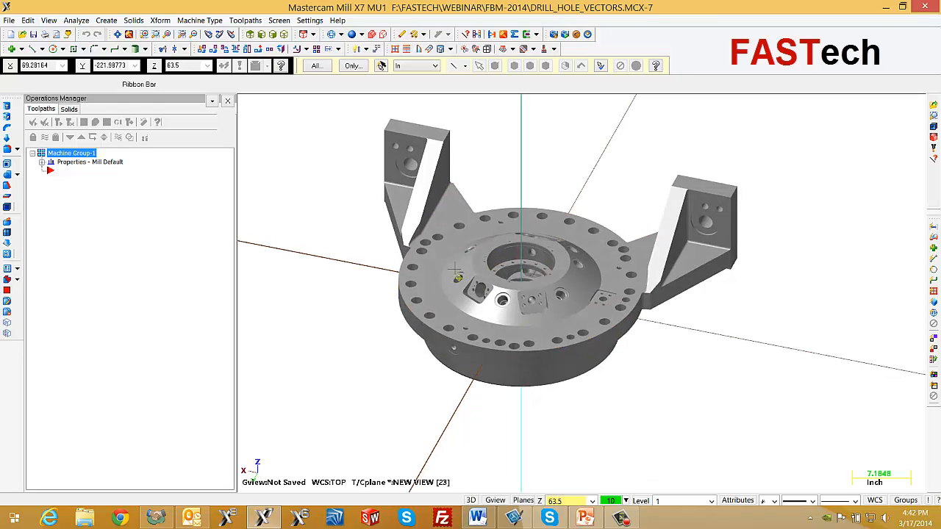
pyautogui.scroll(4, 459, 280)
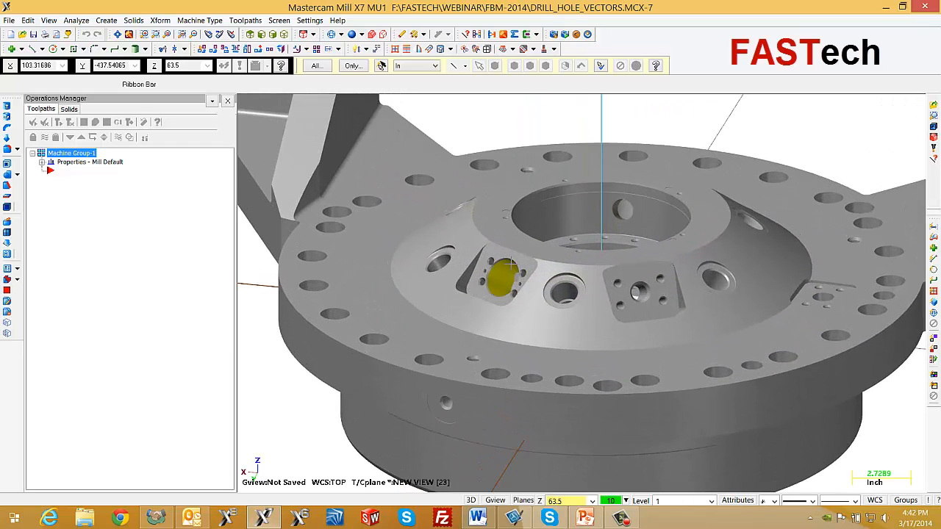
pyautogui.click(522, 500)
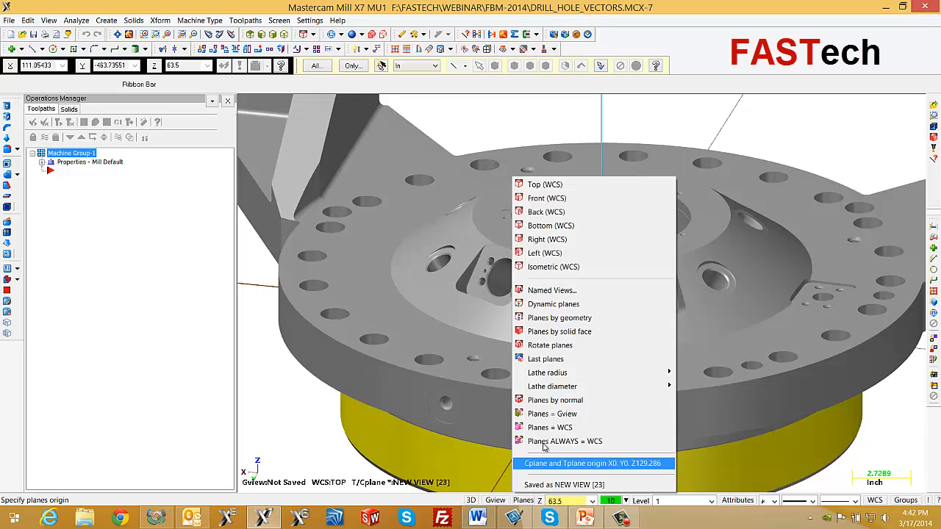
pyautogui.click(575, 331)
pyautogui.click(489, 277)
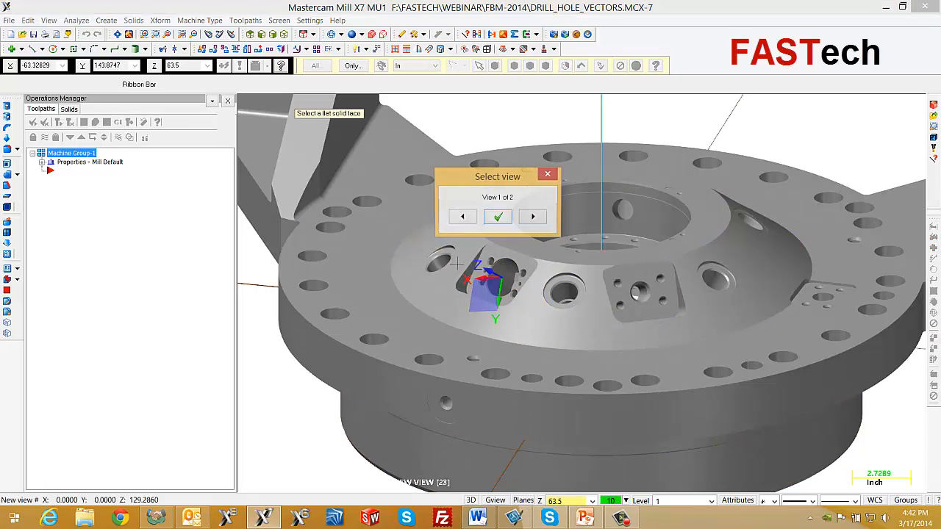
pyautogui.click(532, 216)
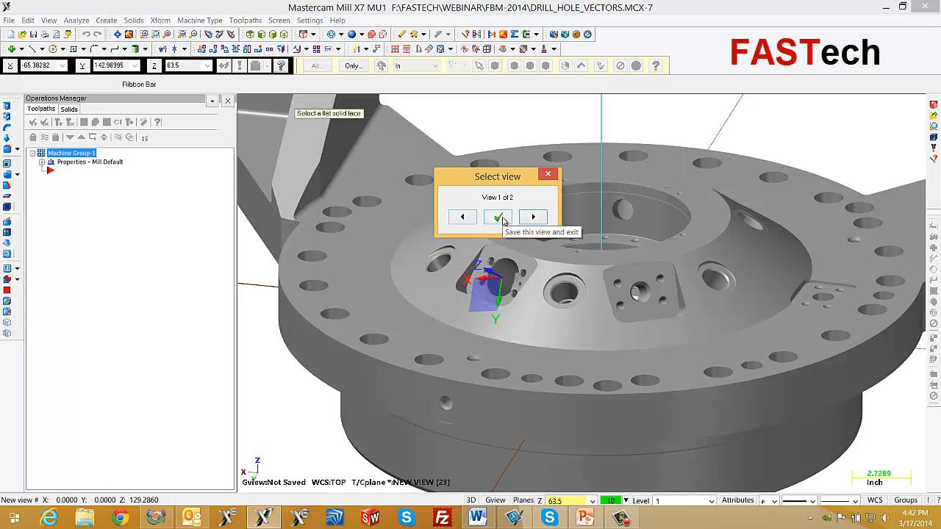
pyautogui.click(497, 217)
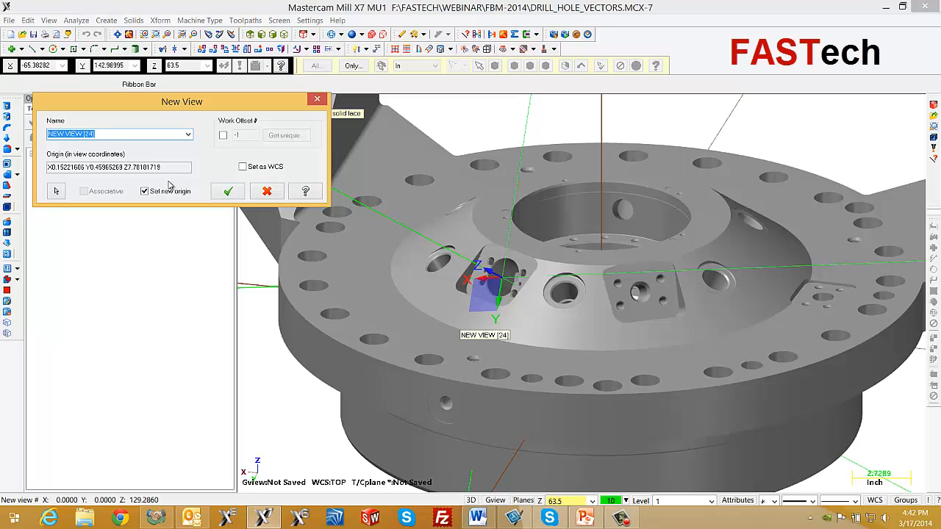
pyautogui.write('FT')
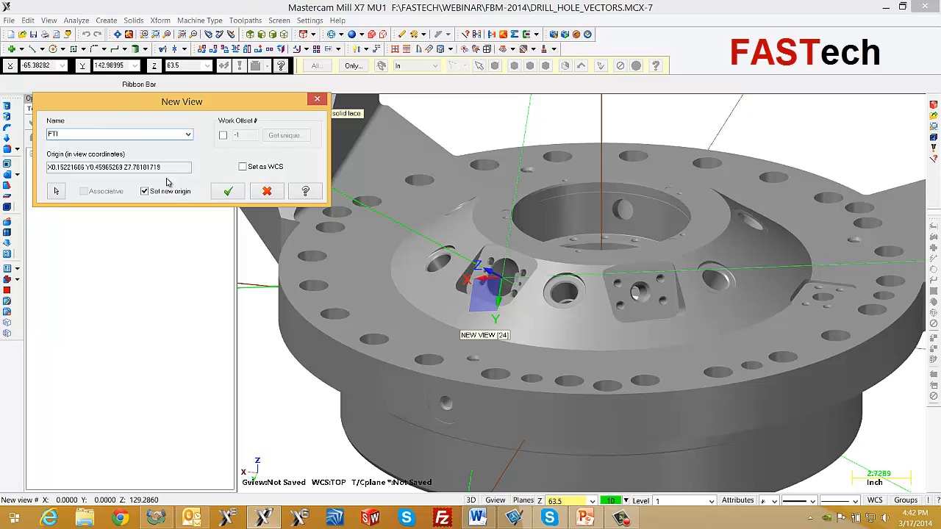
pyautogui.click(227, 191)
# Start an FBM Drill toolpath and limit its hole detection search to the FTI plane.
pyautogui.click(245, 20)
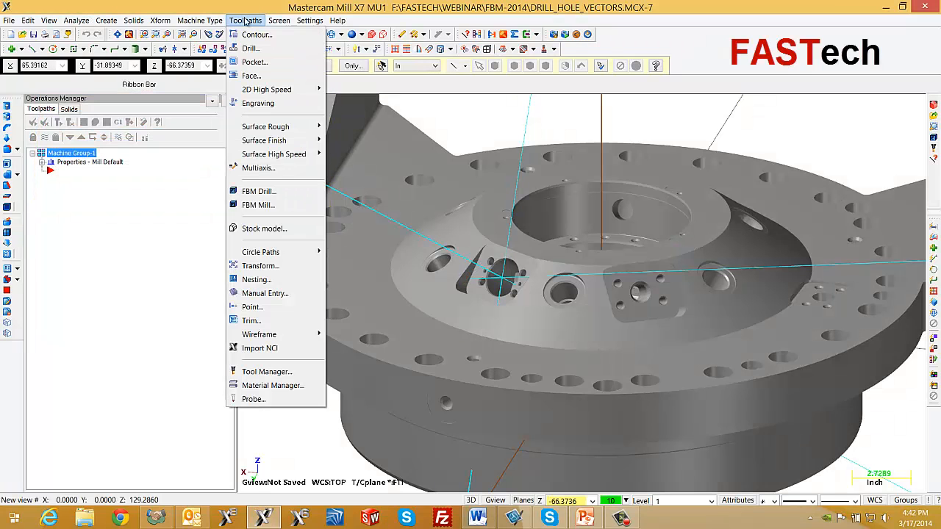
pyautogui.click(267, 192)
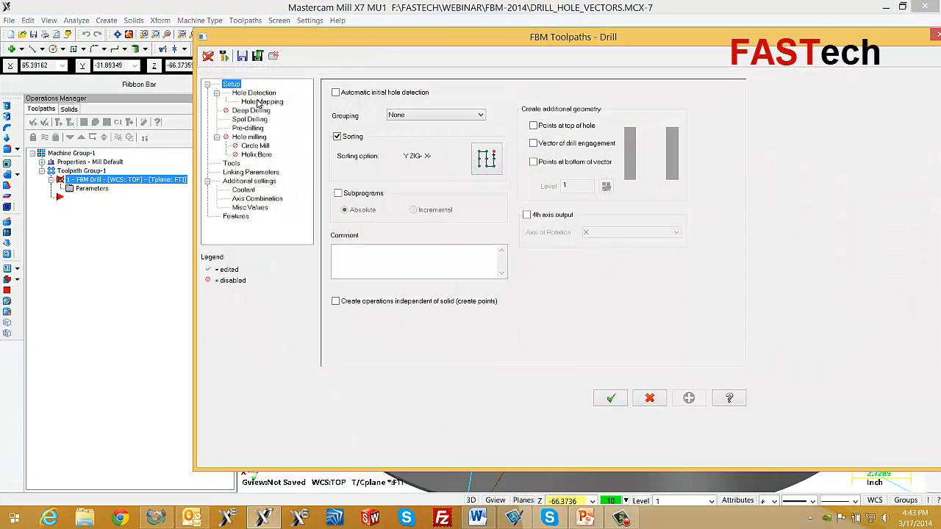
pyautogui.click(255, 93)
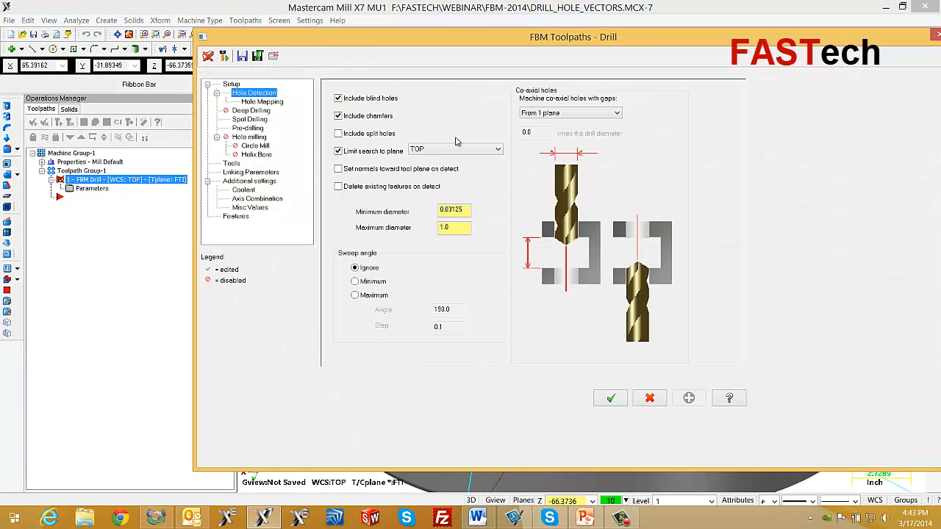
pyautogui.click(499, 150)
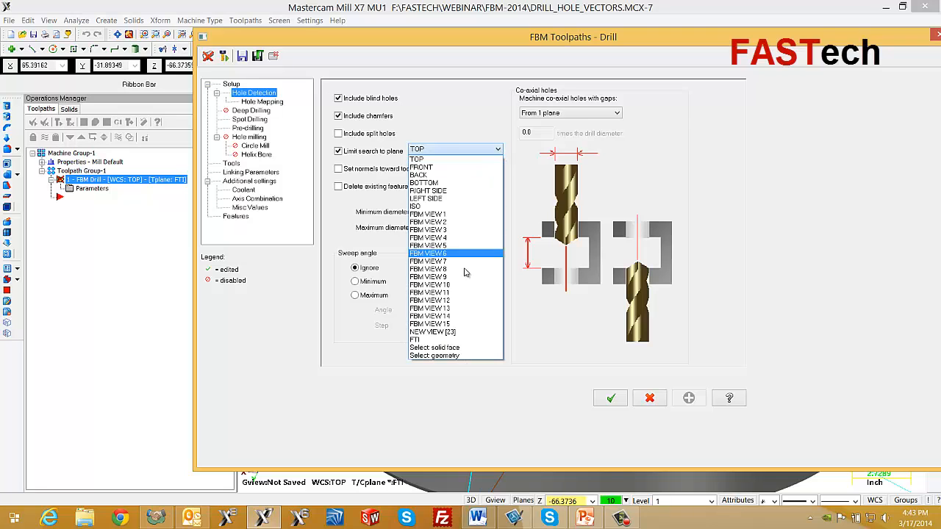
pyautogui.click(429, 339)
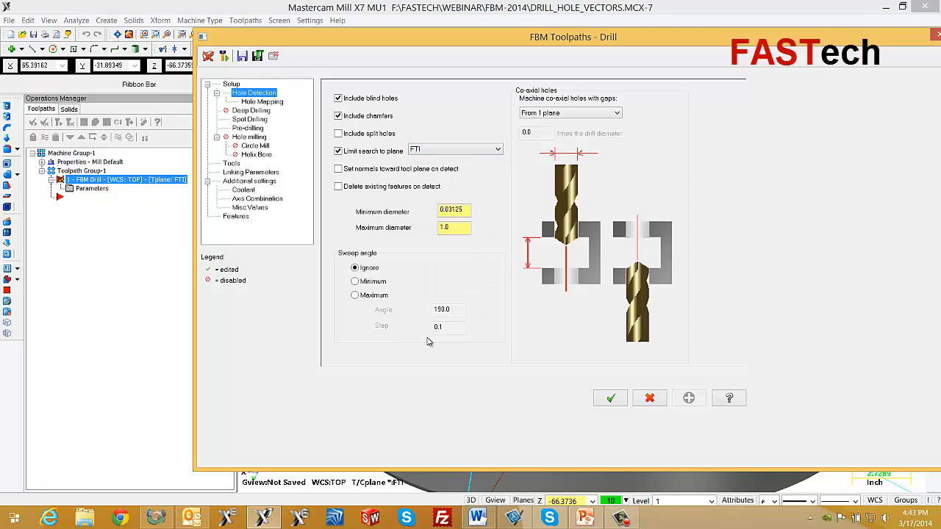
# Detect the hole features on the FTI plane and generate the drill operations with the NC name DRILL_HOLE_VECTORS.
pyautogui.click(236, 217)
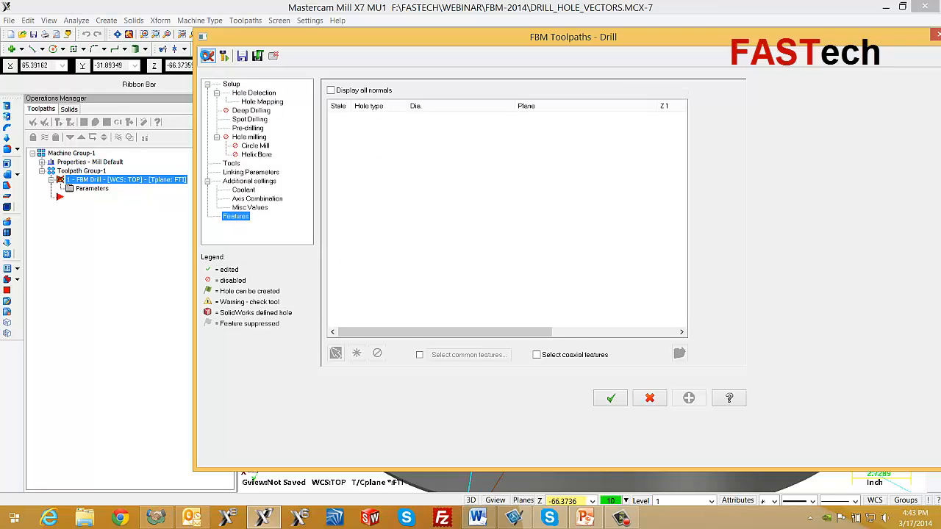
pyautogui.click(208, 56)
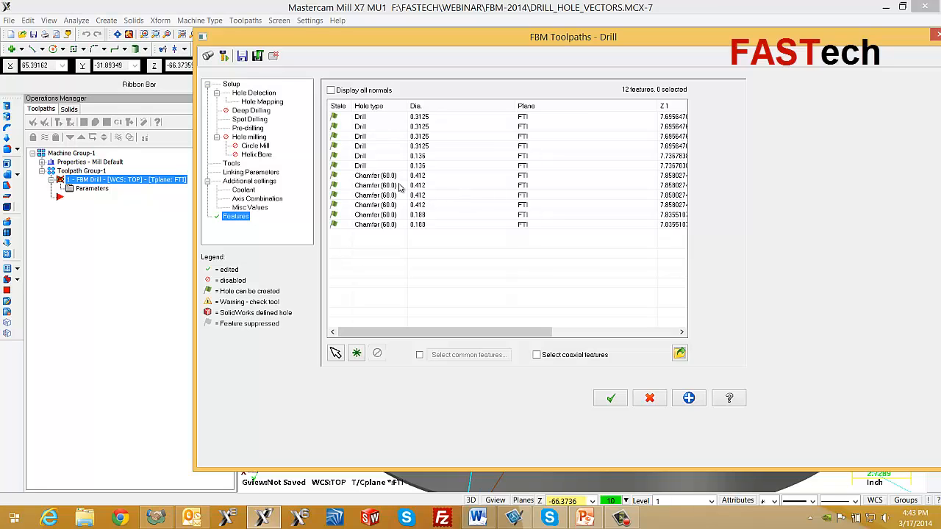
pyautogui.click(611, 398)
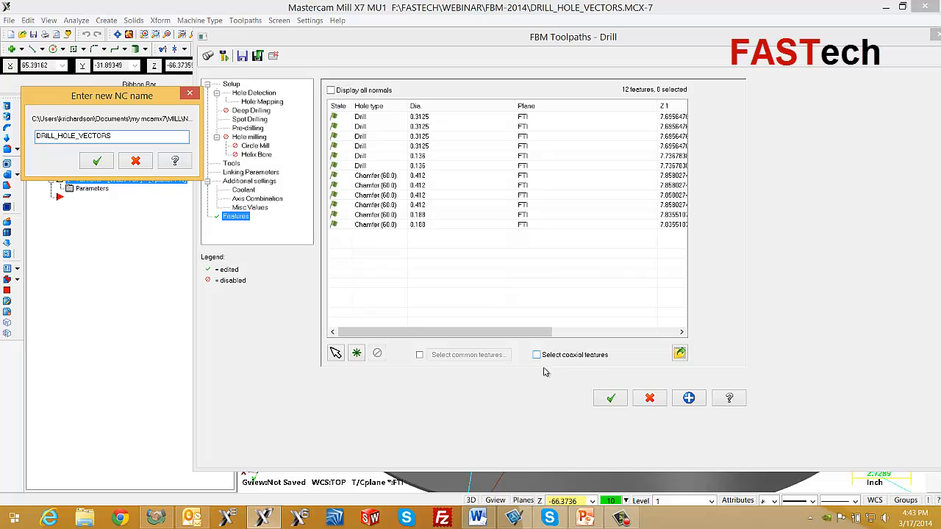
pyautogui.click(98, 161)
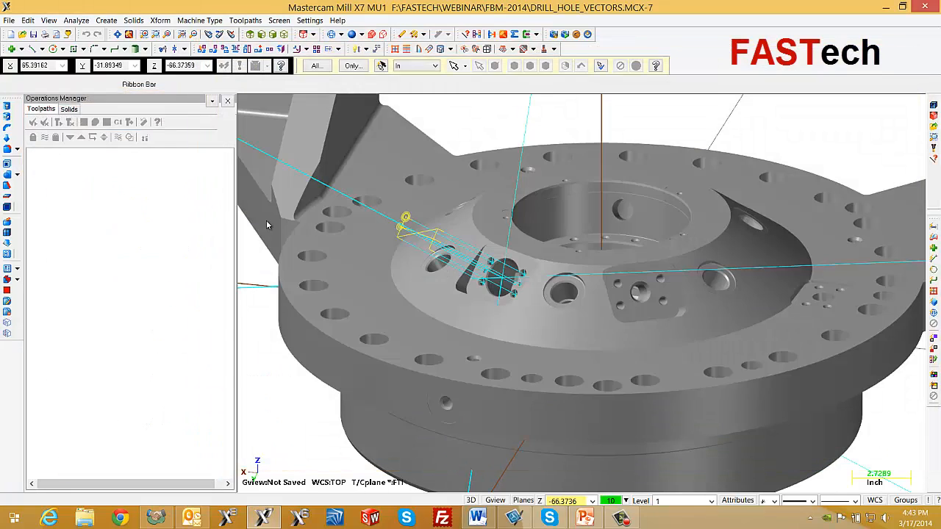
pyautogui.moveTo(509, 289)
pyautogui.mouseDown(button='middle')
pyautogui.moveTo(478, 317)
pyautogui.moveTo(485, 320)
pyautogui.moveTo(504, 311)
pyautogui.moveTo(441, 280)
pyautogui.moveTo(572, 294)
pyautogui.moveTo(757, 253)
pyautogui.moveTo(496, 282)
pyautogui.mouseUp(button='middle')
pyautogui.scroll(8, 517, 284)
pyautogui.scroll(-3, 497, 281)
pyautogui.scroll(-5, 485, 290)
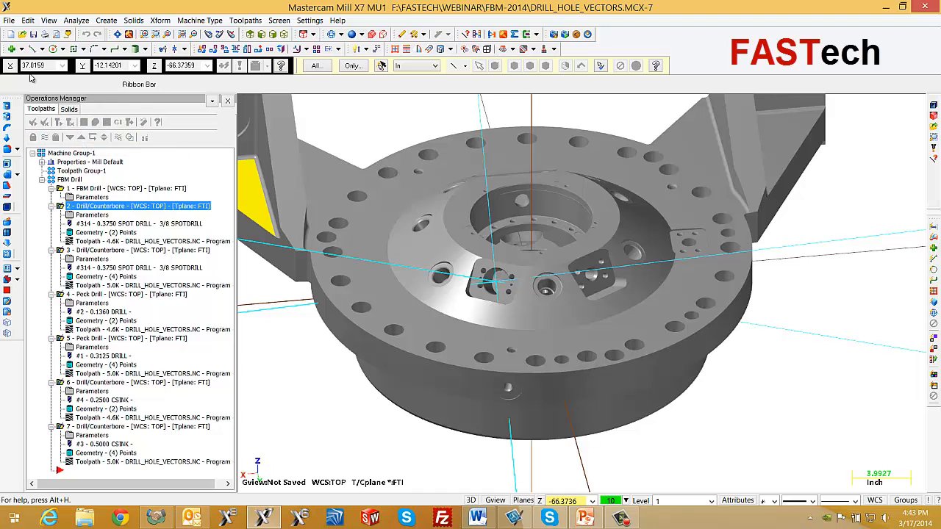
# Open the part file FBM_MILL 1 from the FBM-2014 folder without saving the changes to DRILL_HOLE_VECTORS.
pyautogui.click(9, 21)
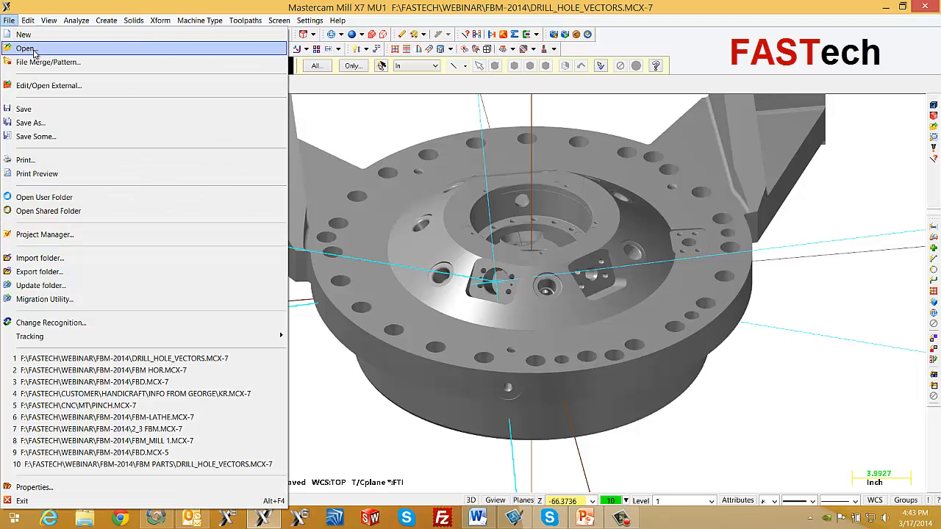
pyautogui.click(25, 49)
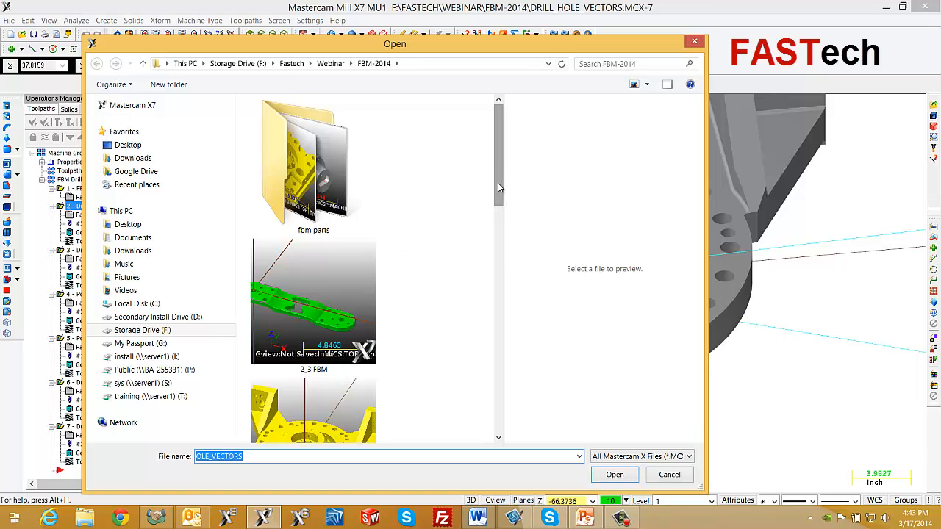
pyautogui.moveTo(499, 183); pyautogui.dragTo(505, 401)
pyautogui.doubleClick(313, 230)
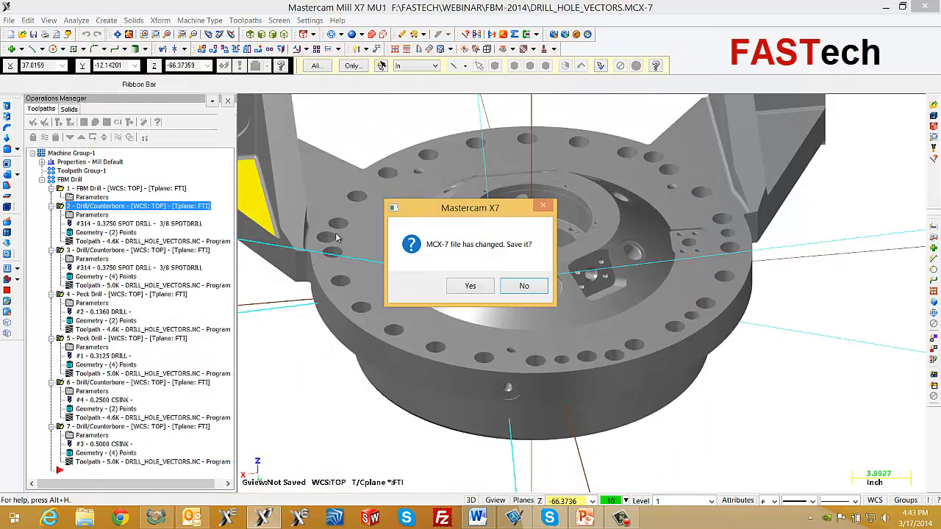
pyautogui.click(523, 285)
pyautogui.click(524, 291)
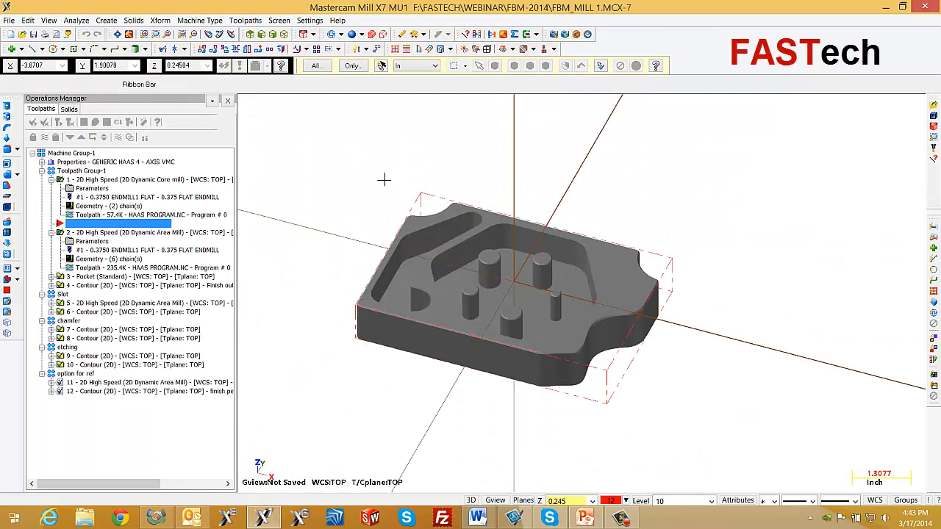
pyautogui.moveTo(389, 181); pyautogui.dragTo(380, 173, button='middle')
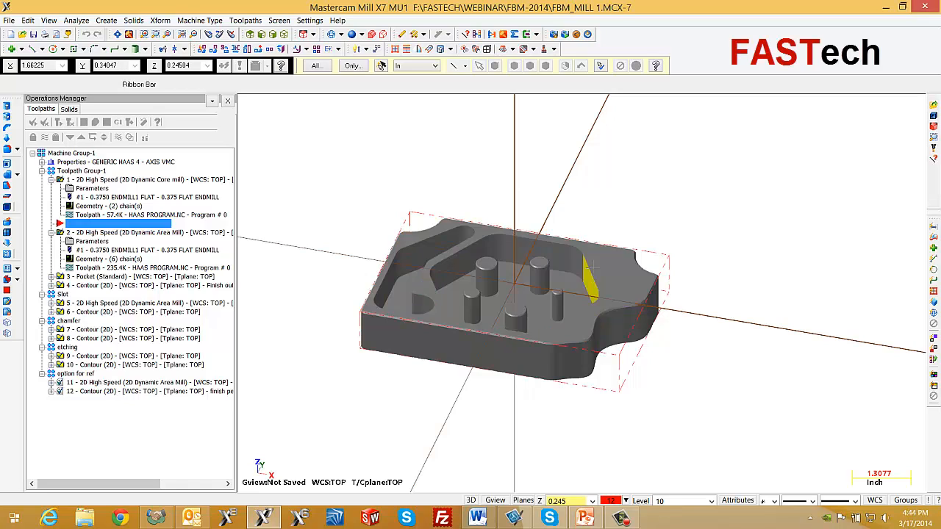
# Collapse the existing machine group and add a second one using the default mill machine.
pyautogui.click(32, 153)
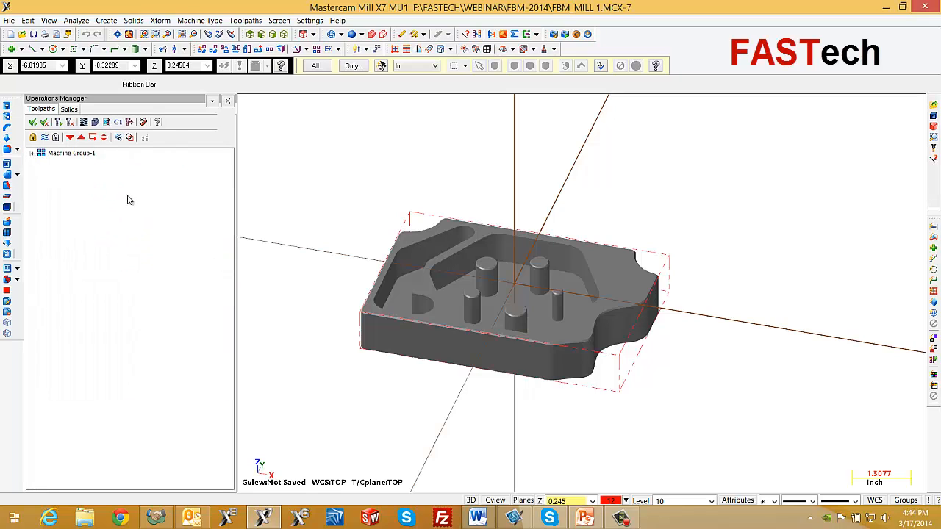
pyautogui.click(58, 153)
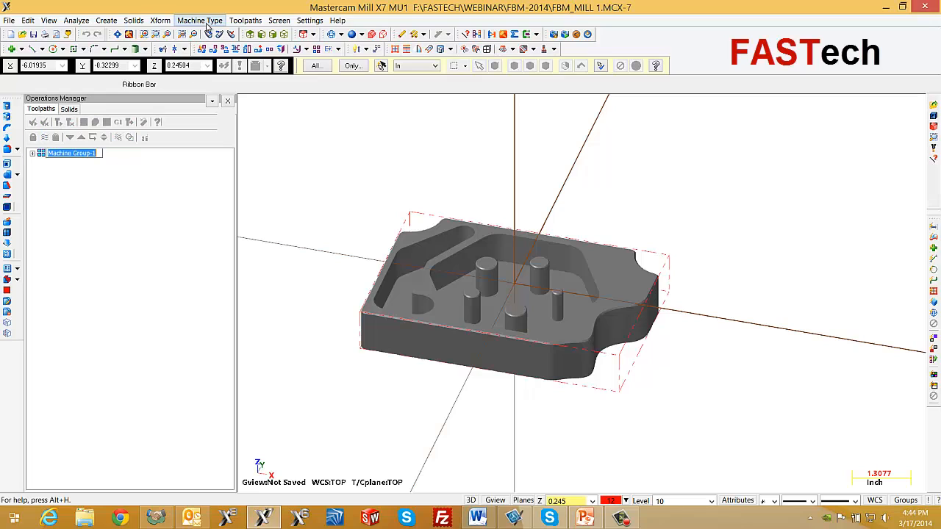
pyautogui.click(199, 20)
pyautogui.click(114, 212)
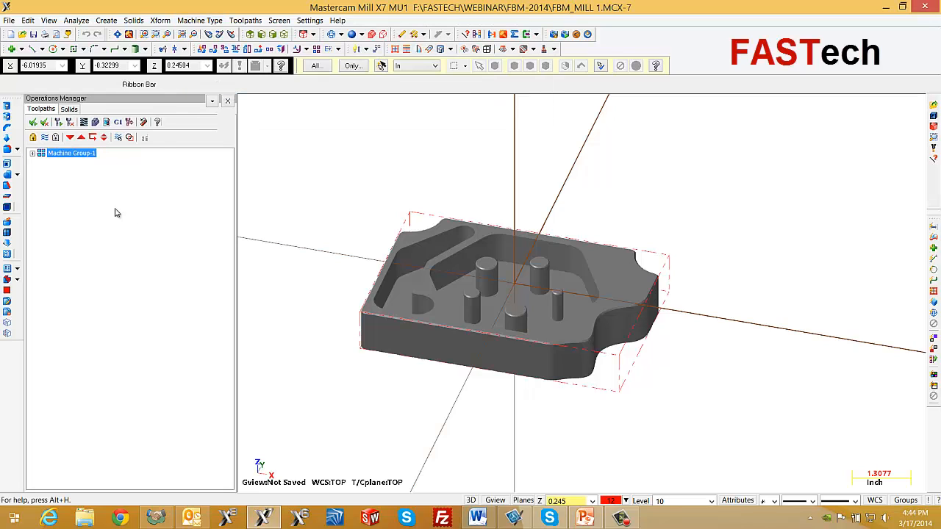
pyautogui.click(76, 155)
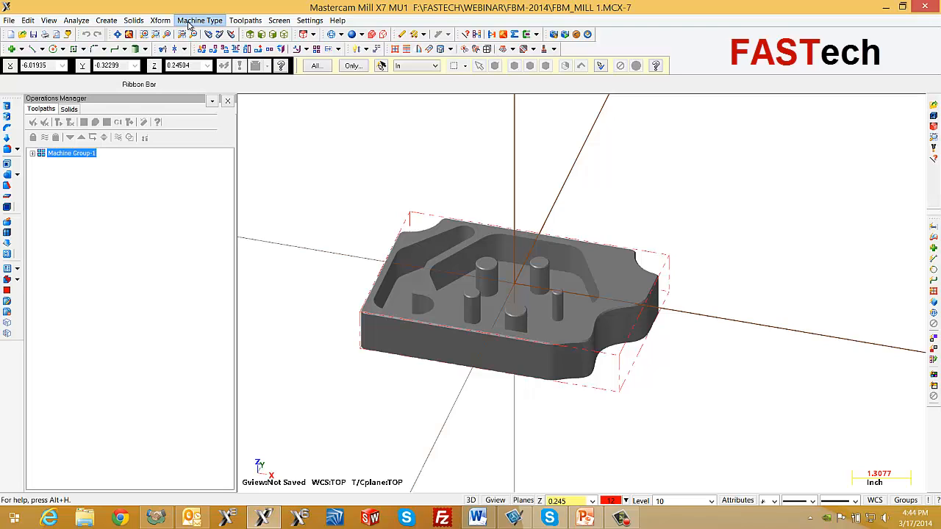
pyautogui.click(189, 22)
pyautogui.moveTo(218, 77)
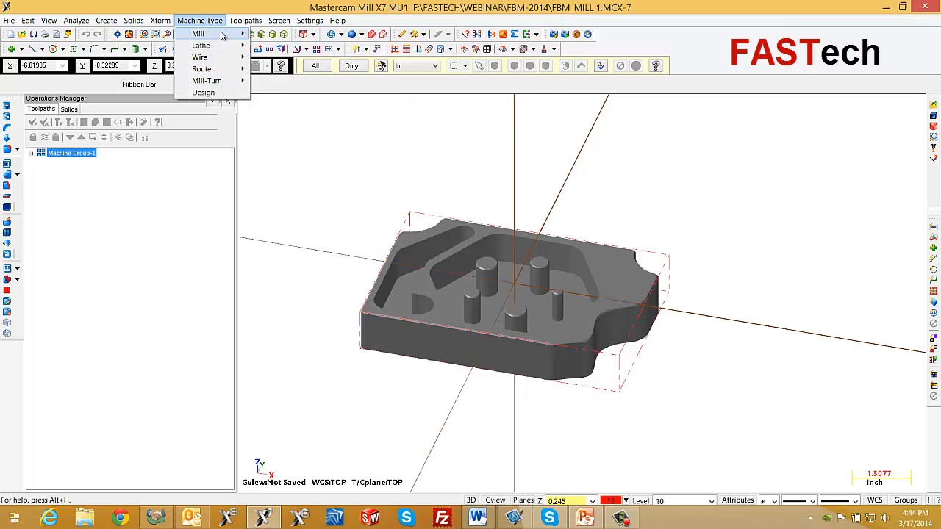
pyautogui.moveTo(198, 33)
pyautogui.click(353, 104)
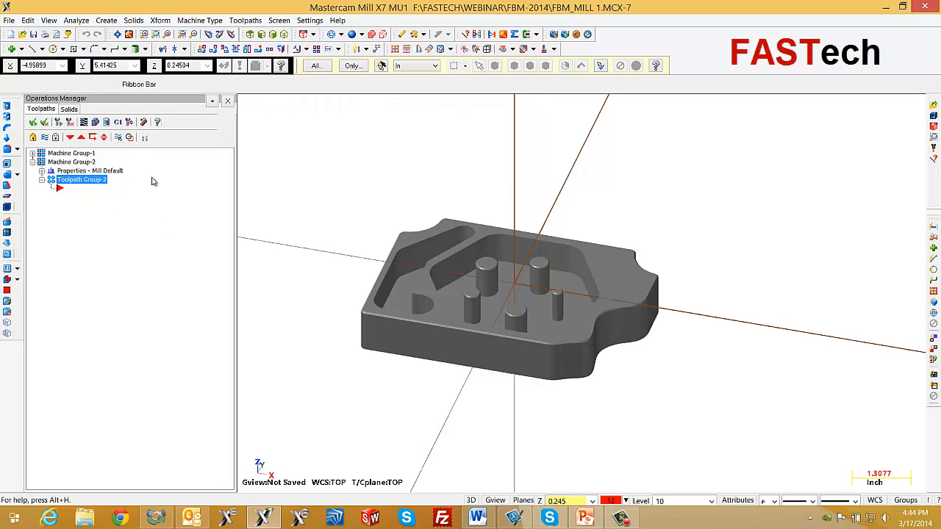
# Try to start an FBM Mill toolpath in the new machine group.
pyautogui.click(244, 20)
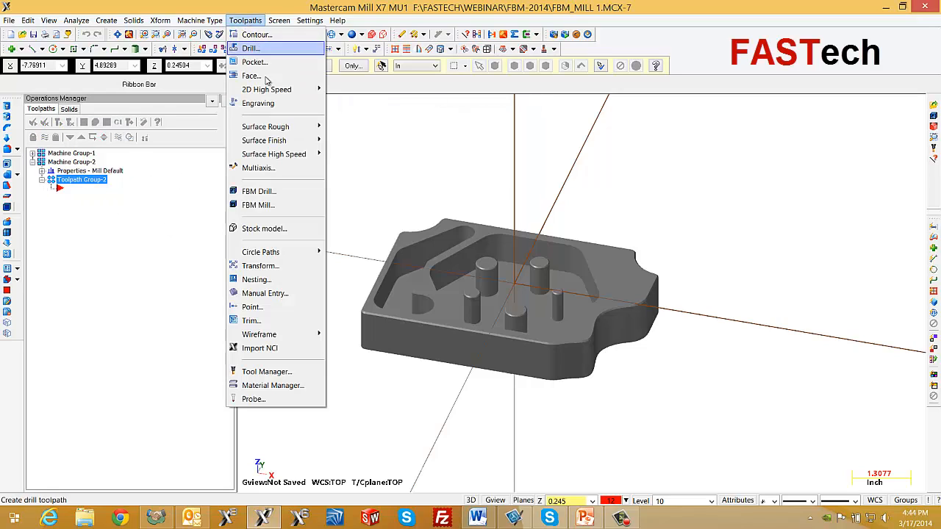
pyautogui.click(278, 205)
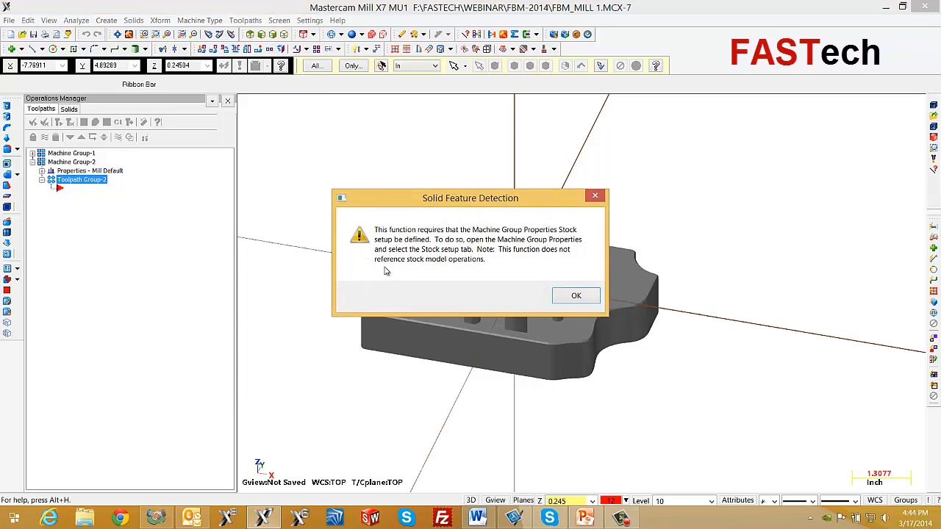
pyautogui.click(577, 295)
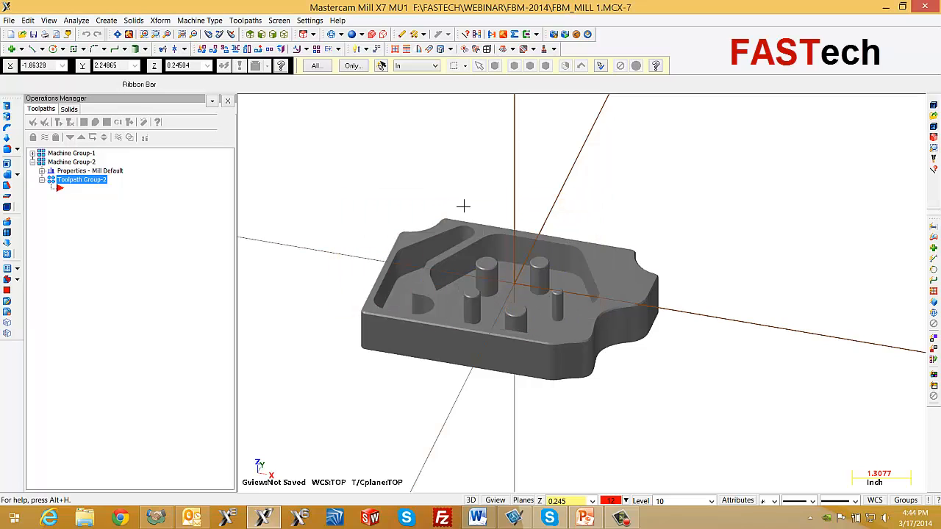
# Define rectangular stock for Machine Group-2 from all entities, sized 6.0 by 4.0 by 1.0 inch, and display it as wireframe.
pyautogui.click(42, 171)
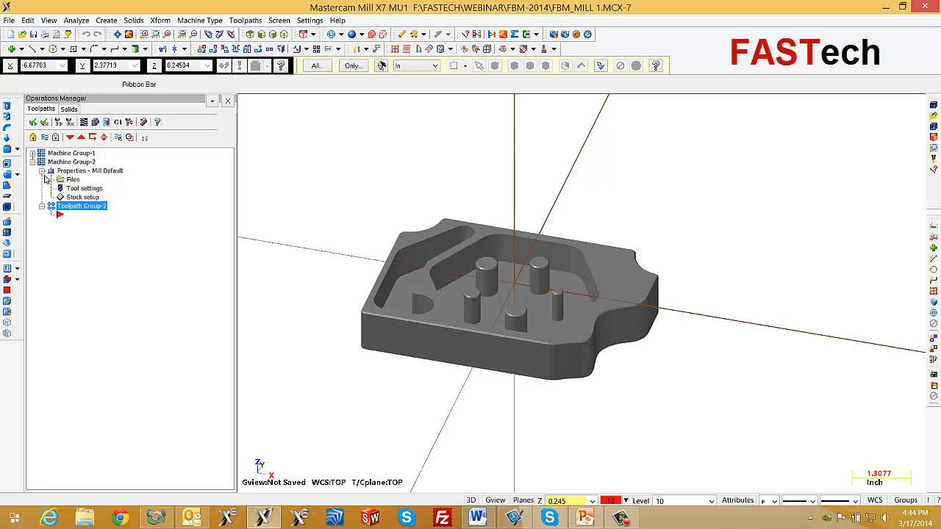
pyautogui.click(78, 197)
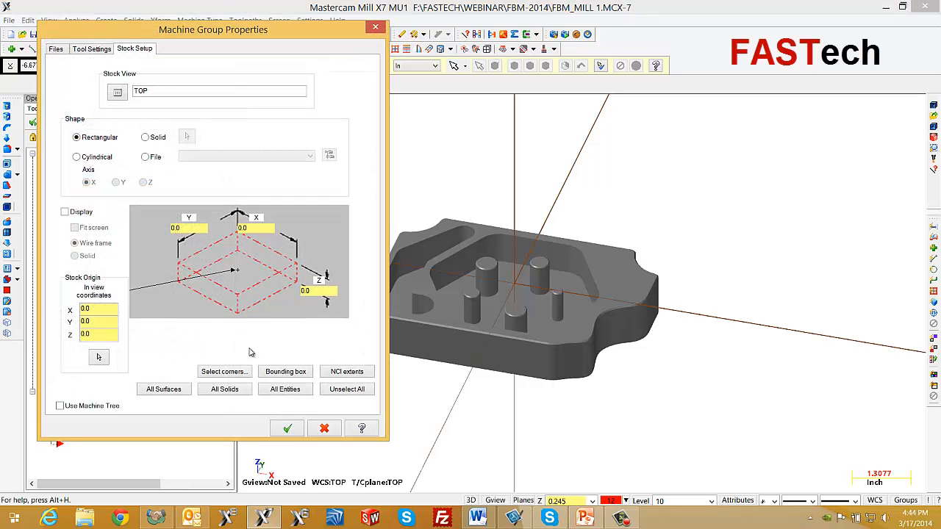
pyautogui.click(285, 388)
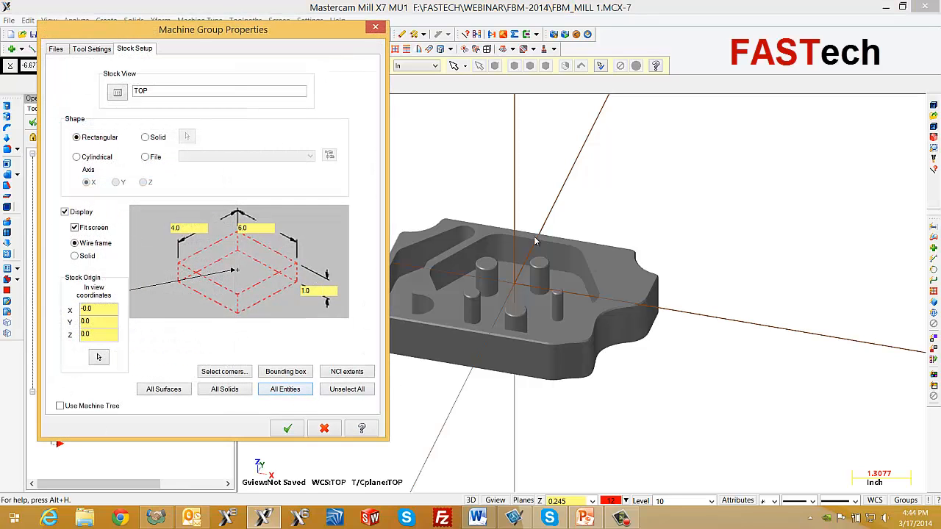
pyautogui.click(286, 428)
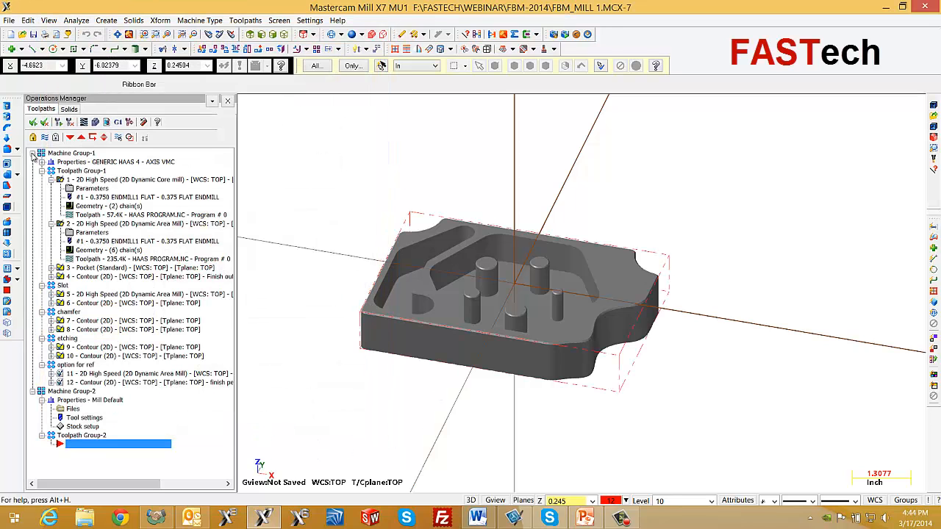
# Collapse Machine Group-1 and delete it along with its existing toolpaths.
pyautogui.click(32, 153)
pyautogui.click(60, 154)
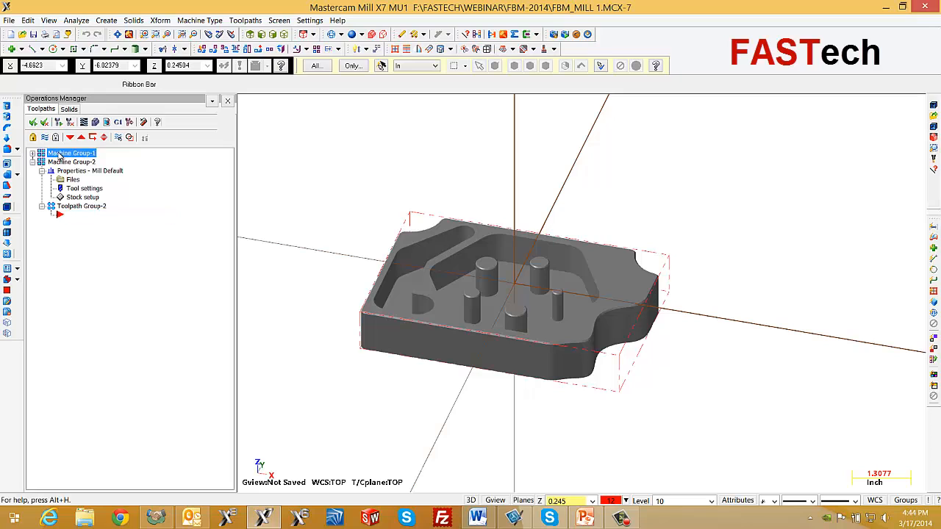
pyautogui.press('Delete')
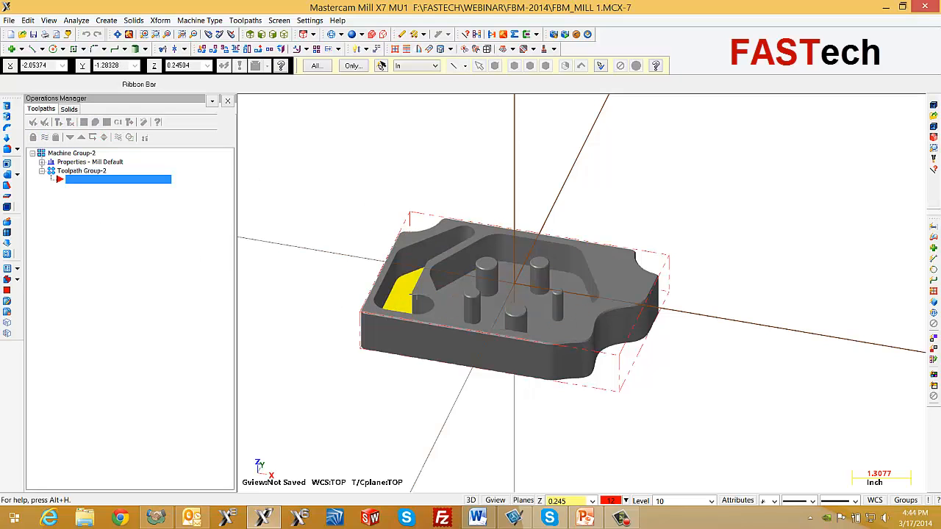
# Inspect the part's pockets and top face, and check the tool manager for tools loaded in Machine Group-2.
pyautogui.moveTo(397, 249); pyautogui.dragTo(515, 329, button='middle')
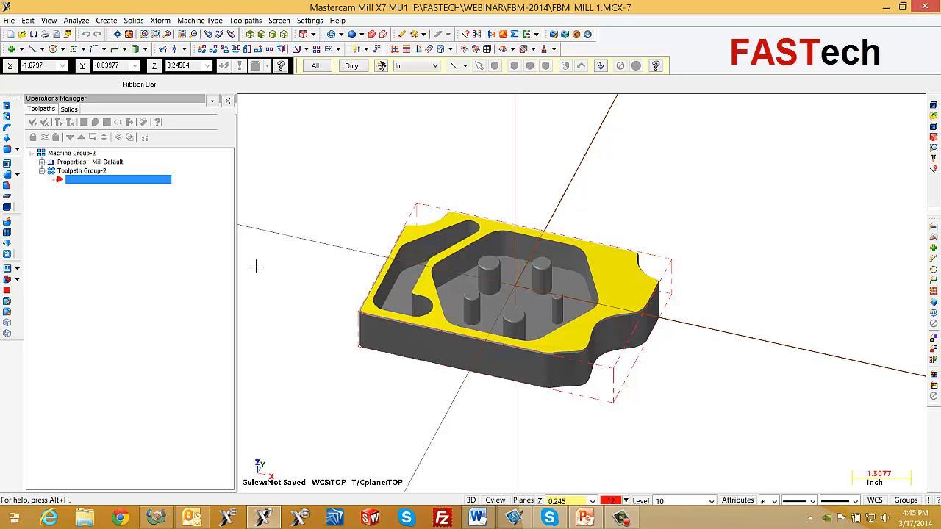
pyautogui.press('Escape')
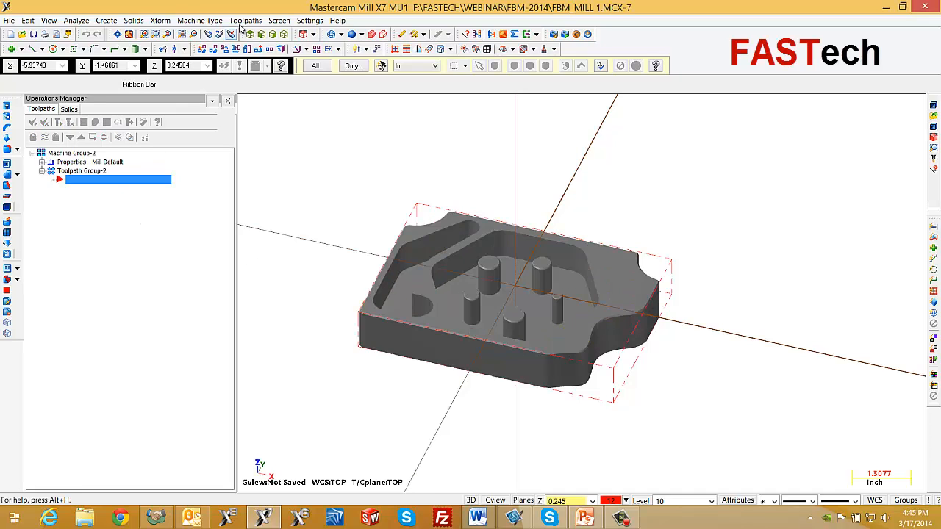
pyautogui.click(245, 20)
pyautogui.click(290, 371)
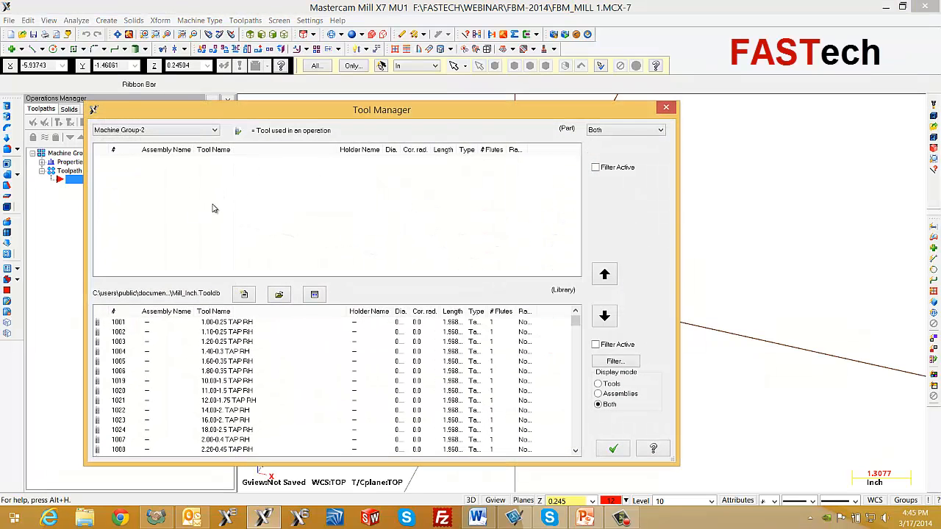
pyautogui.click(623, 449)
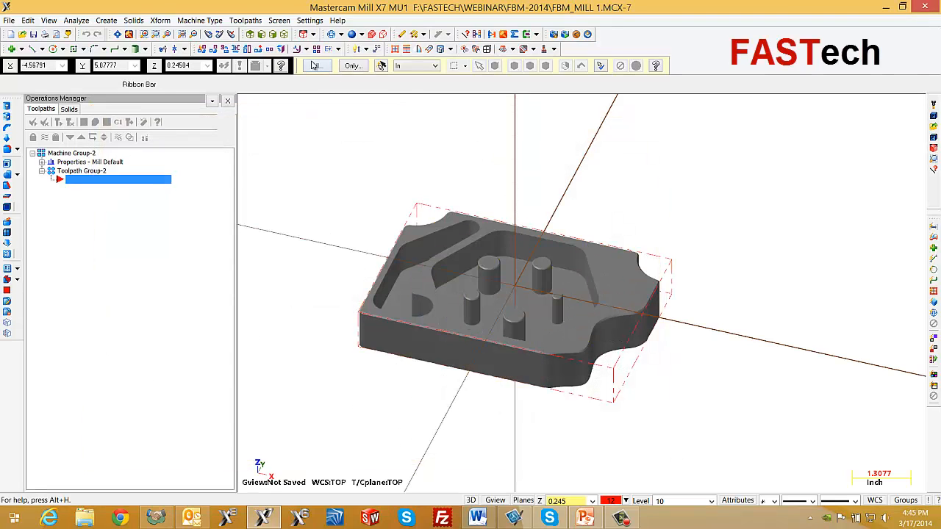
# Start an FBM Mill toolpath with automatic initial feature detection, preferred tooling, and roughing and finishing outside of the part enabled.
pyautogui.click(244, 20)
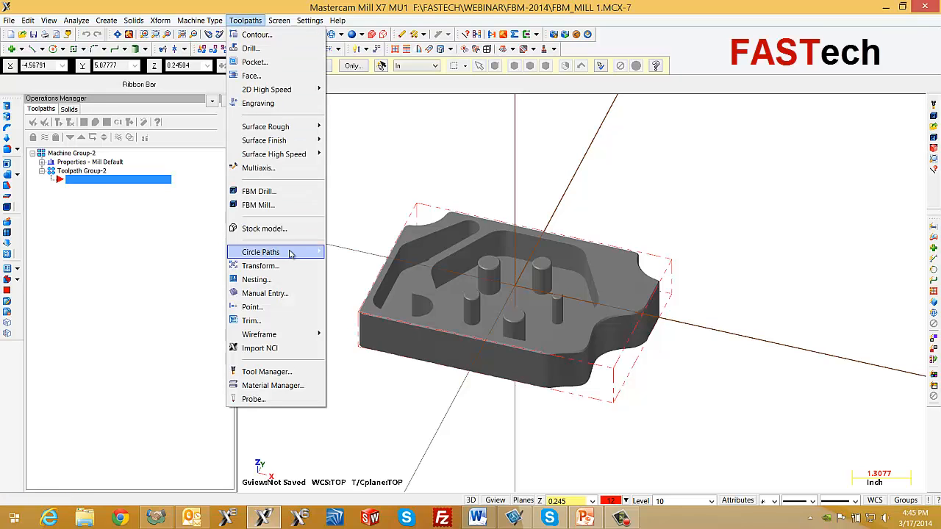
pyautogui.click(278, 205)
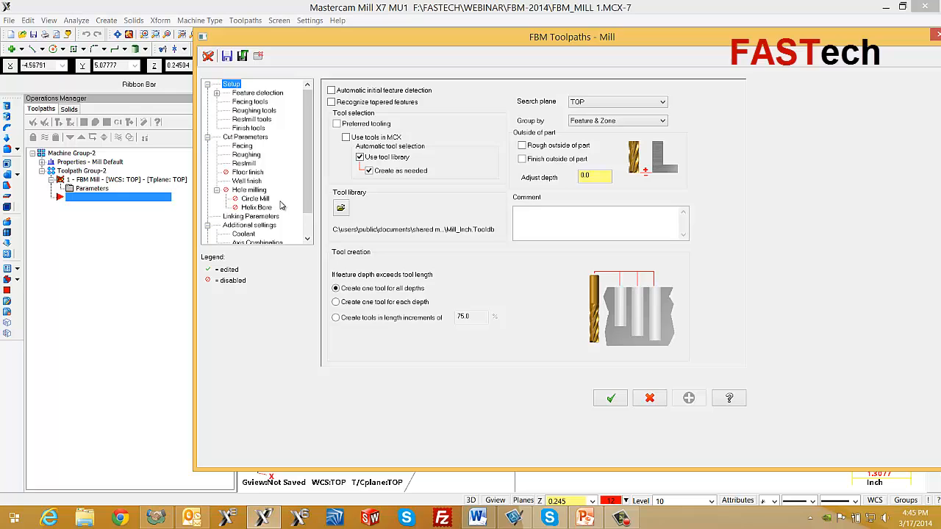
pyautogui.click(332, 91)
pyautogui.click(523, 146)
pyautogui.click(522, 158)
pyautogui.click(336, 124)
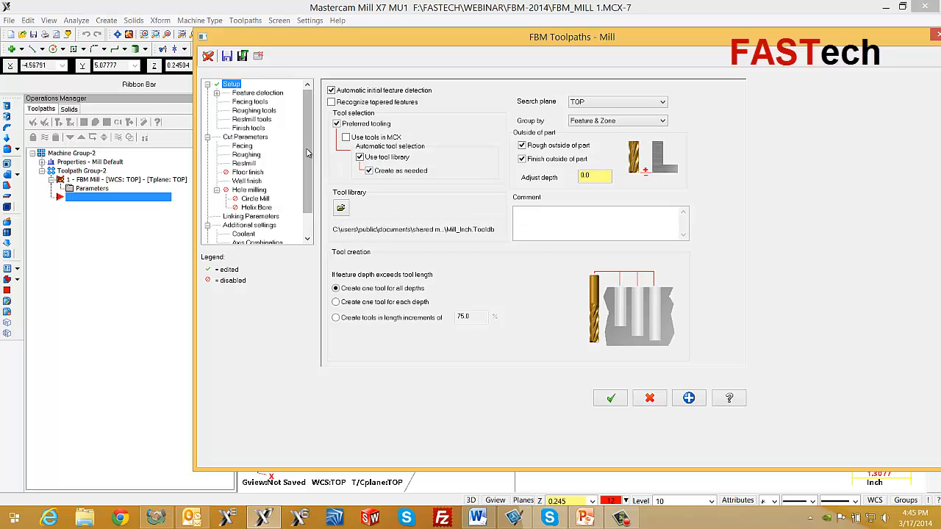
# Detect the part's millable features and generate the FBM Mill operations for them.
pyautogui.scroll(-2, 243, 228)
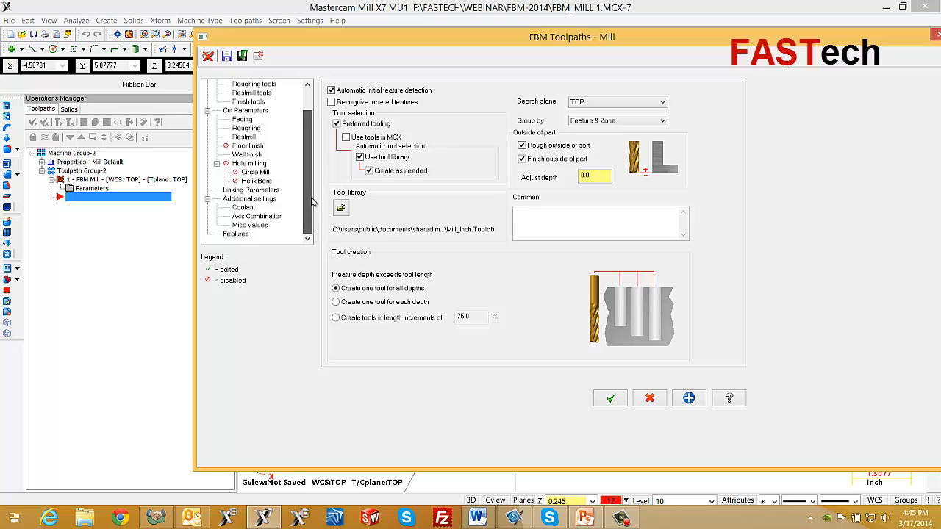
pyautogui.click(236, 234)
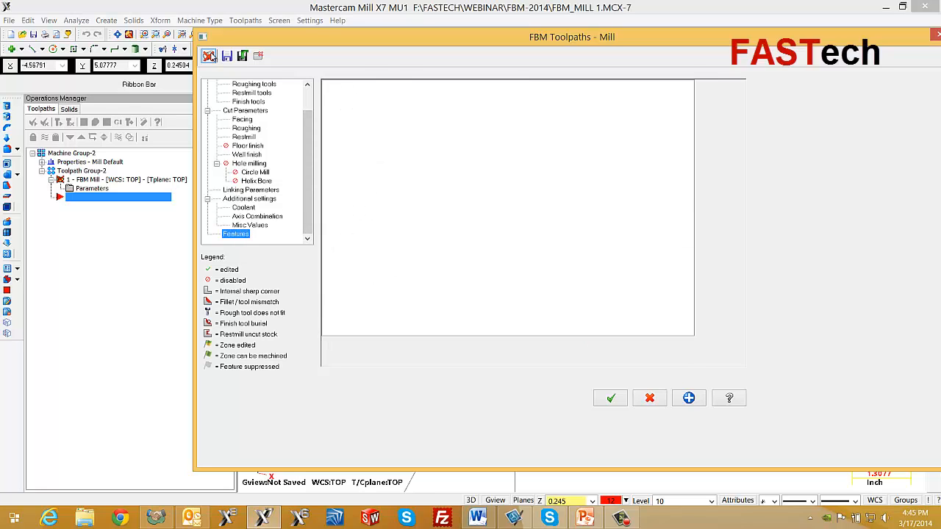
pyautogui.click(210, 56)
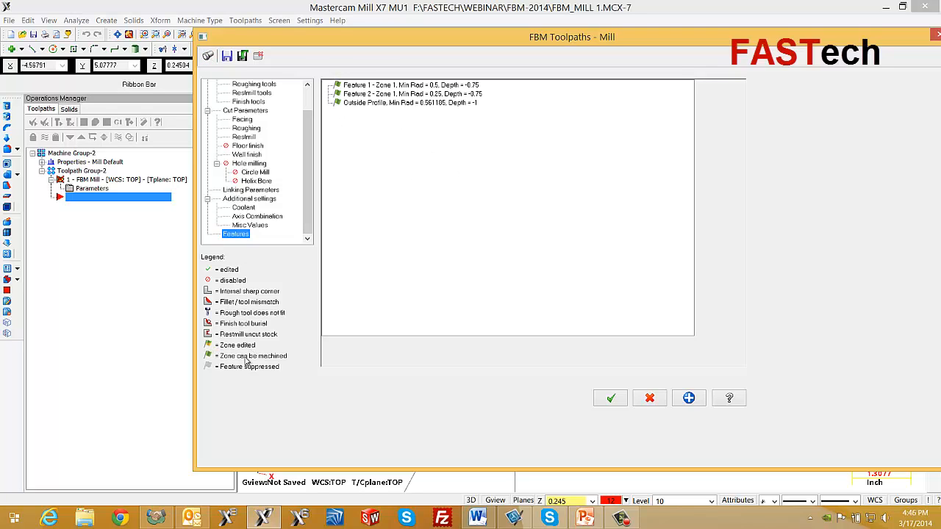
pyautogui.click(611, 398)
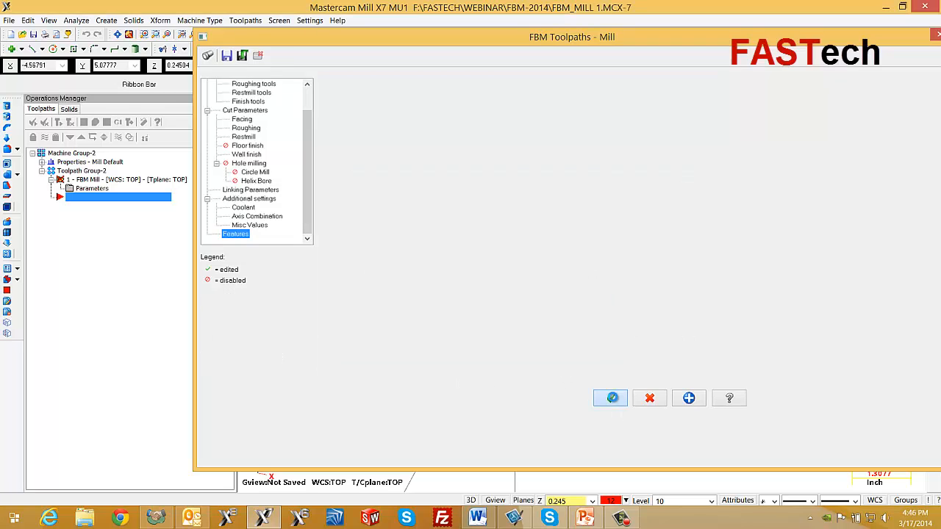
pyautogui.click(96, 161)
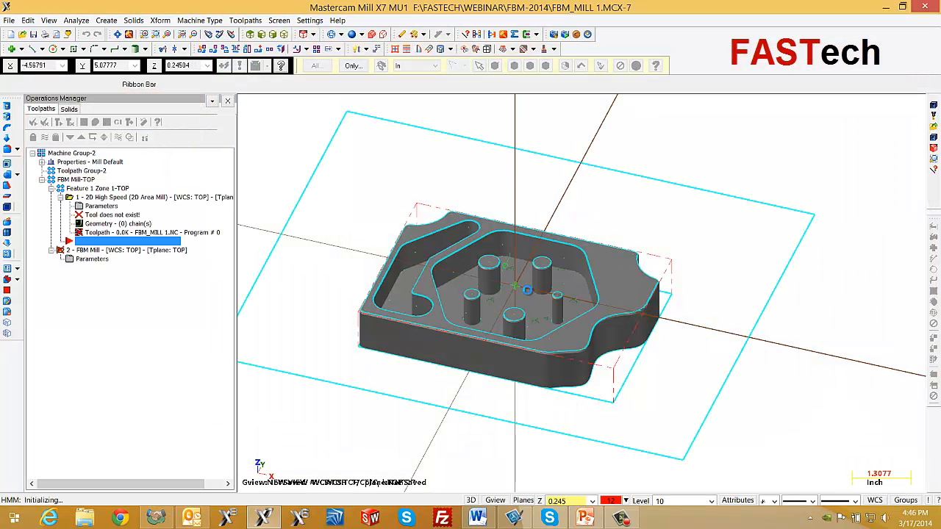
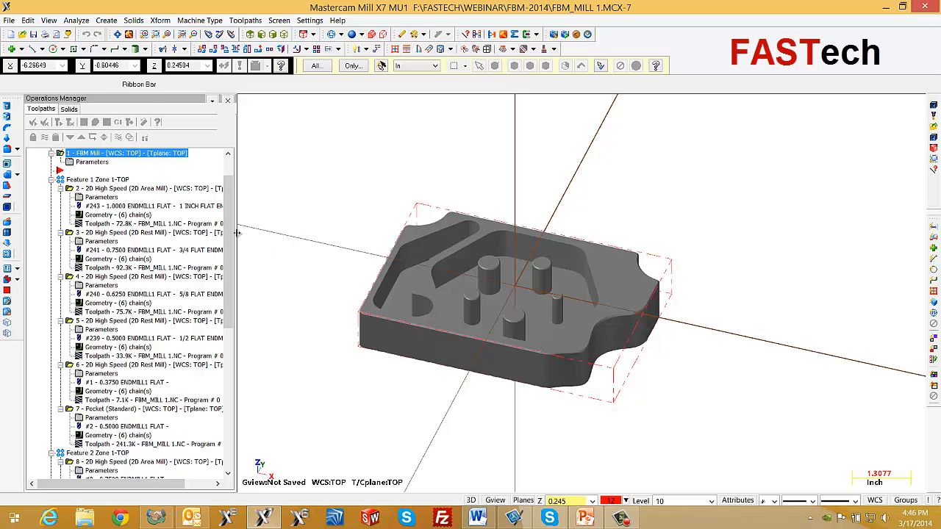
# Collapse the details of all Feature 1 operations and the first two Feature 2 operations in the toolpath tree.
pyautogui.moveTo(233, 220); pyautogui.dragTo(243, 192)
pyautogui.click(60, 223)
pyautogui.click(60, 232)
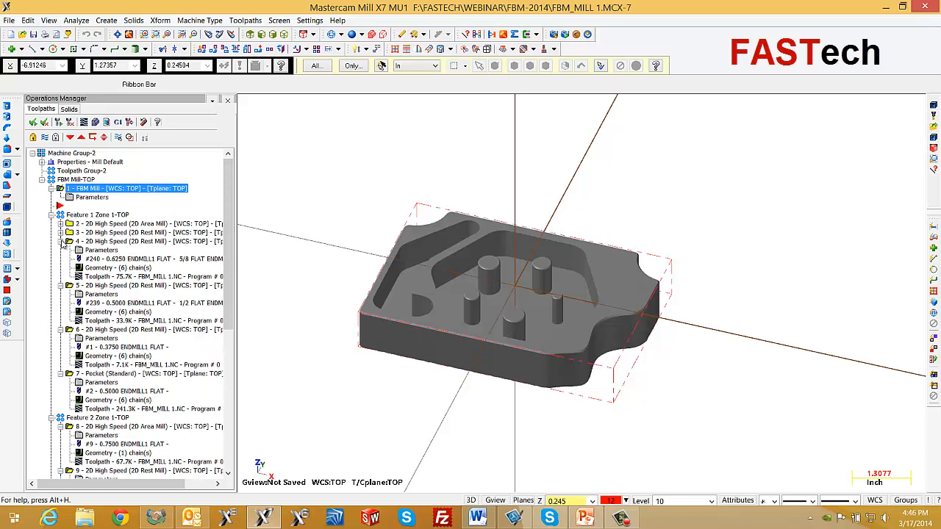
pyautogui.click(61, 241)
pyautogui.click(61, 250)
pyautogui.click(61, 259)
pyautogui.click(60, 267)
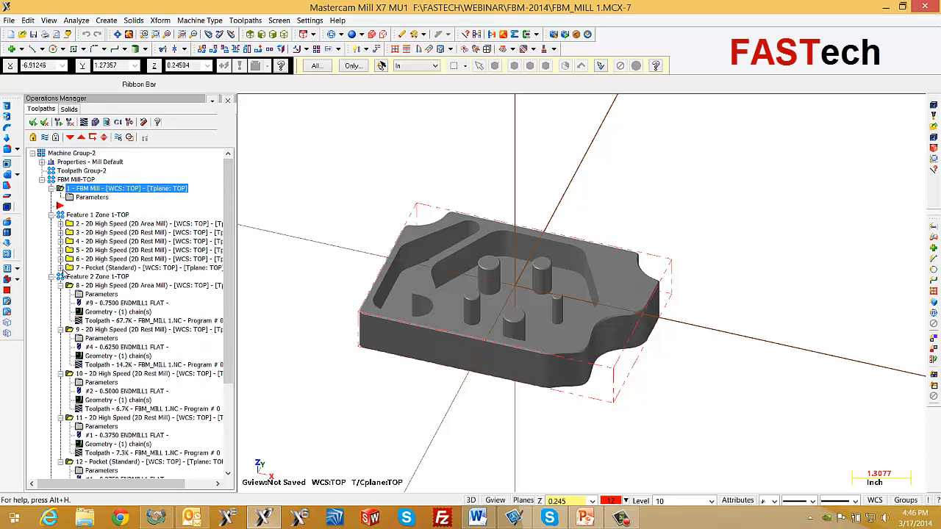
pyautogui.click(60, 285)
pyautogui.click(60, 293)
# Backplot operation 2, the 2D High Speed Area Mill toolpath of Feature 1, and close the backplot.
pyautogui.click(77, 225)
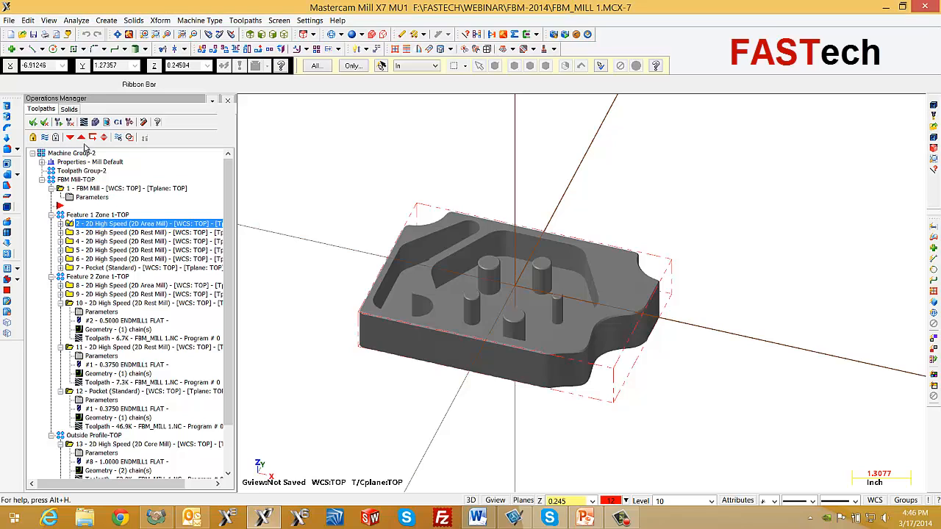
pyautogui.click(84, 122)
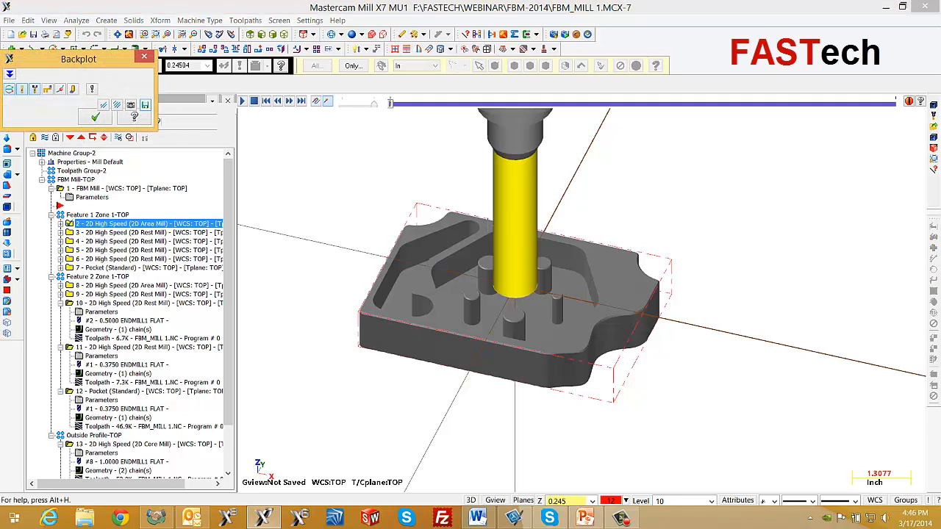
pyautogui.press('r')
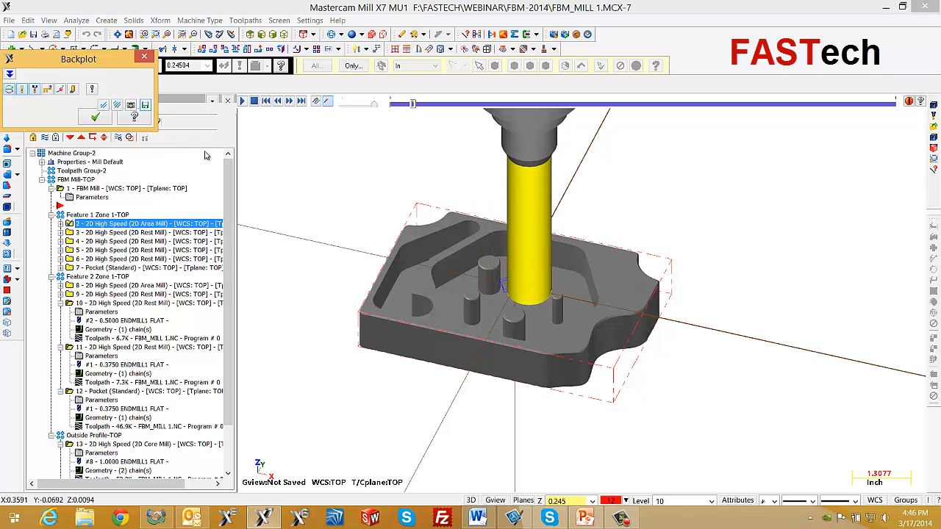
pyautogui.click(94, 117)
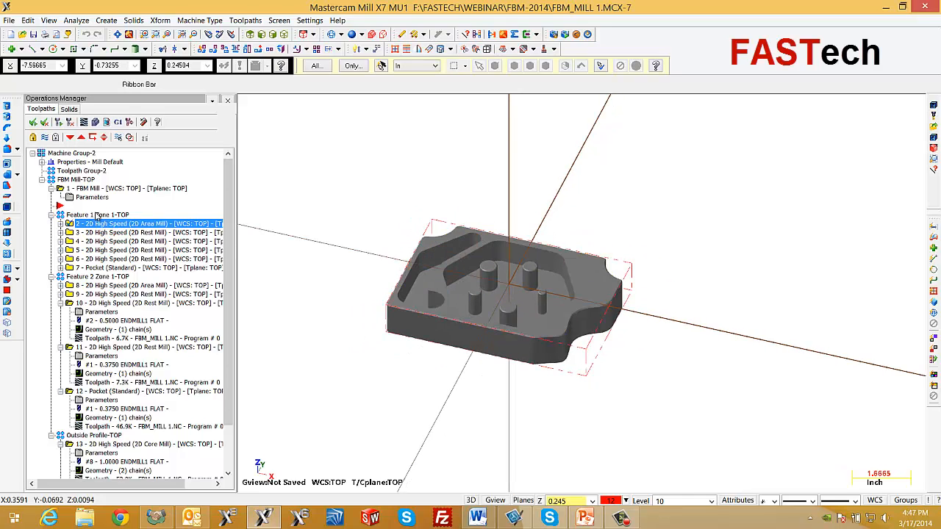
# Delete all generated FBM Mill operations together with the FBM Mill-TOP group.
pyautogui.click(61, 190)
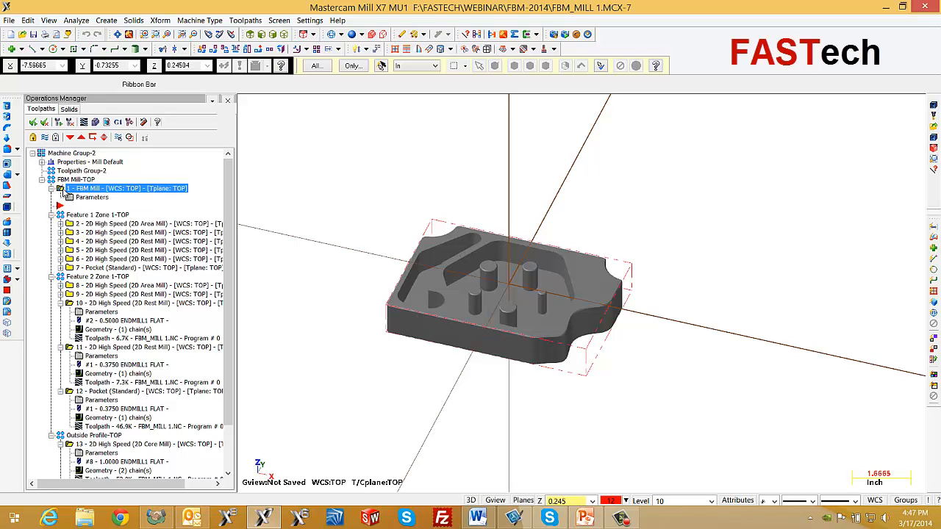
pyautogui.click(73, 180)
pyautogui.press('Delete')
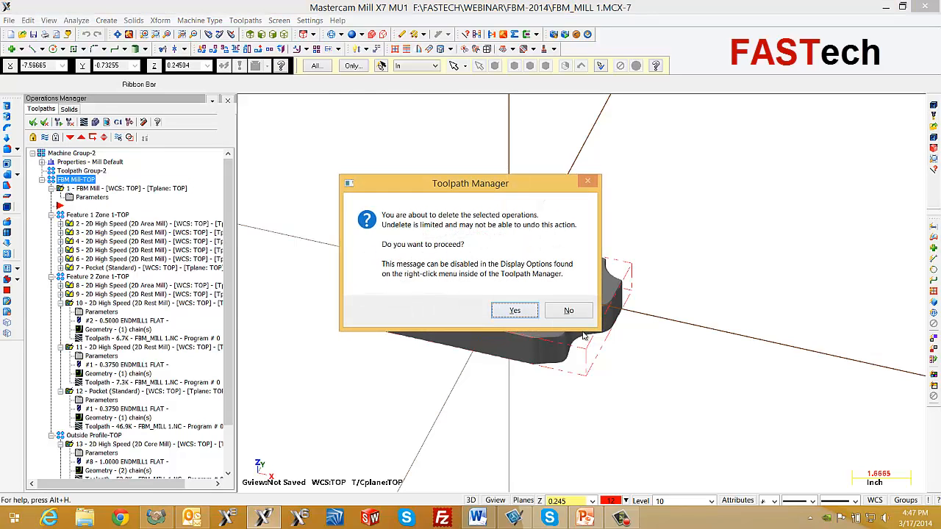
pyautogui.click(515, 311)
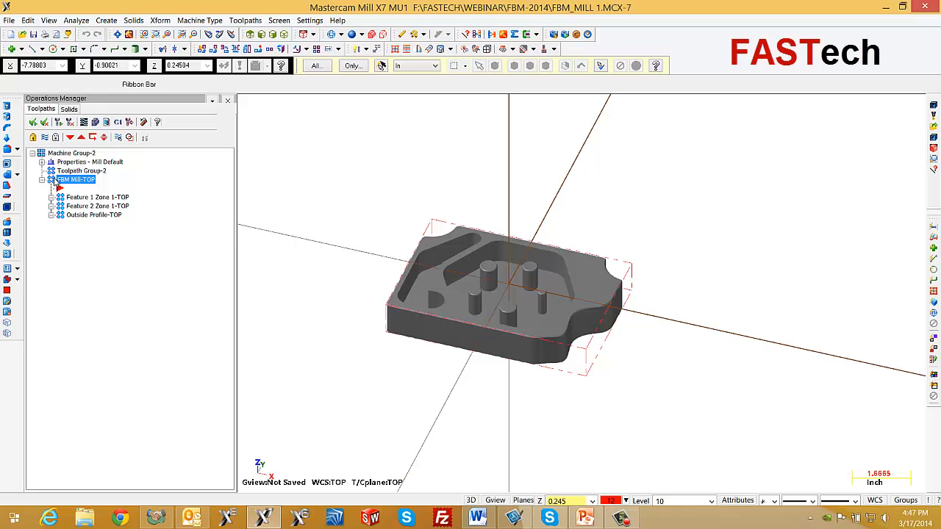
pyautogui.press('Delete')
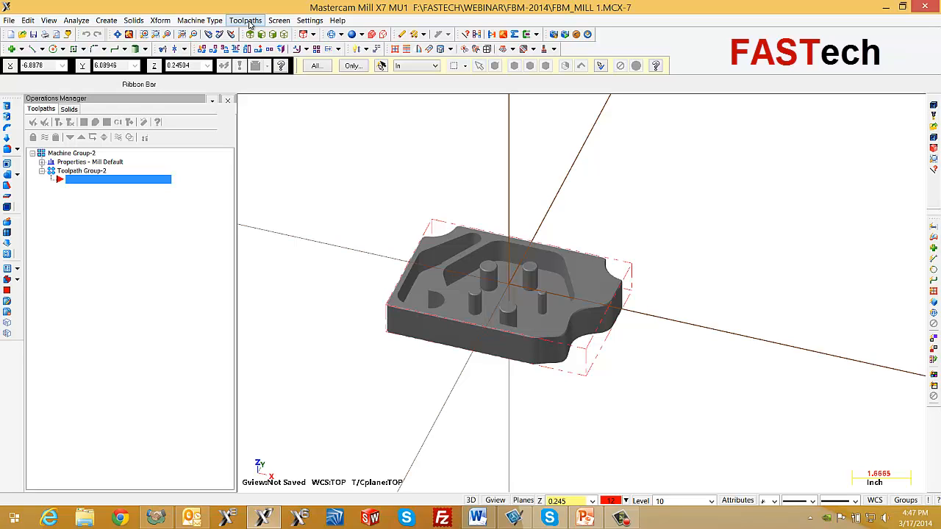
# Delete all of the part's tools from Machine Group-2 in the Tool Manager.
pyautogui.click(248, 21)
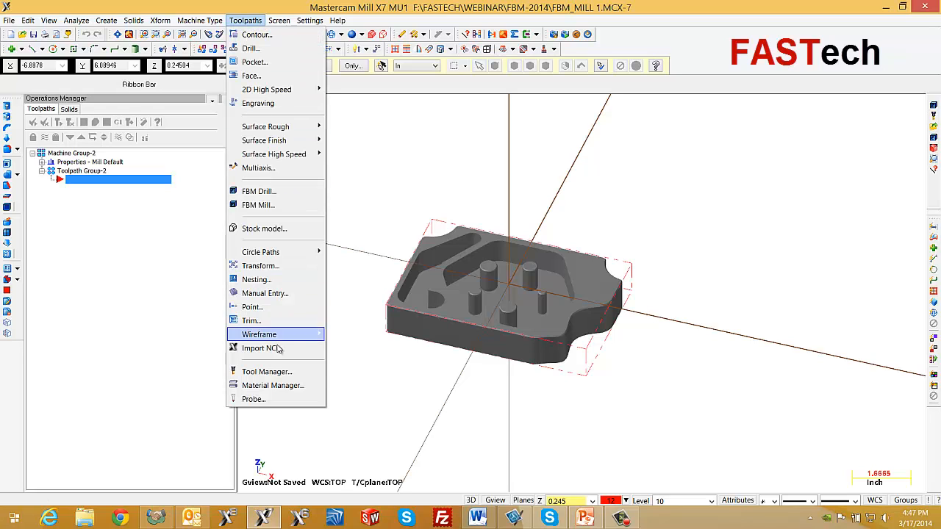
pyautogui.click(285, 372)
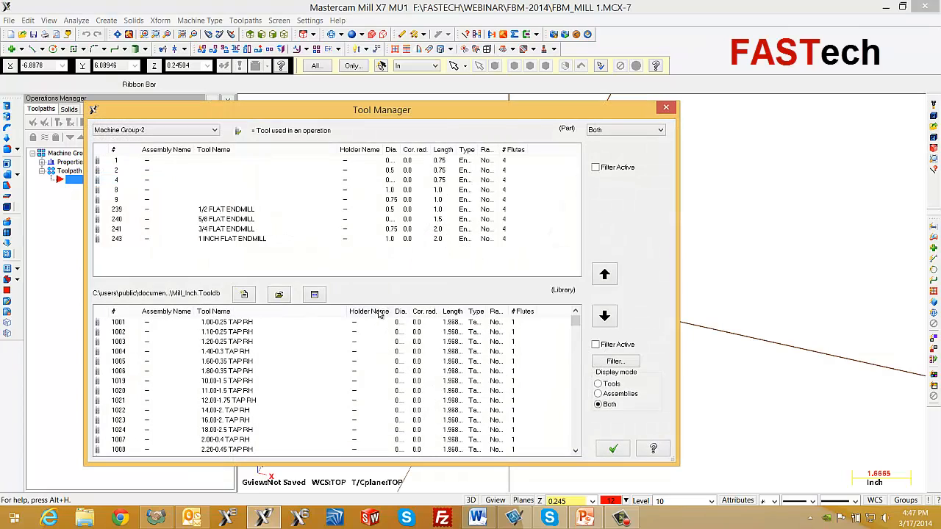
pyautogui.moveTo(425, 273); pyautogui.dragTo(150, 169)
pyautogui.press('Delete')
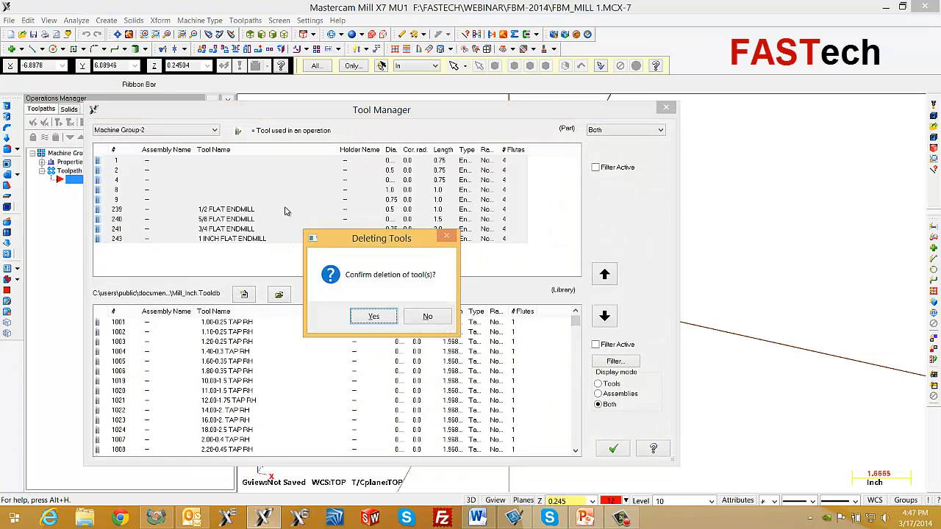
pyautogui.click(374, 316)
pyautogui.moveTo(296, 107); pyautogui.dragTo(363, 76)
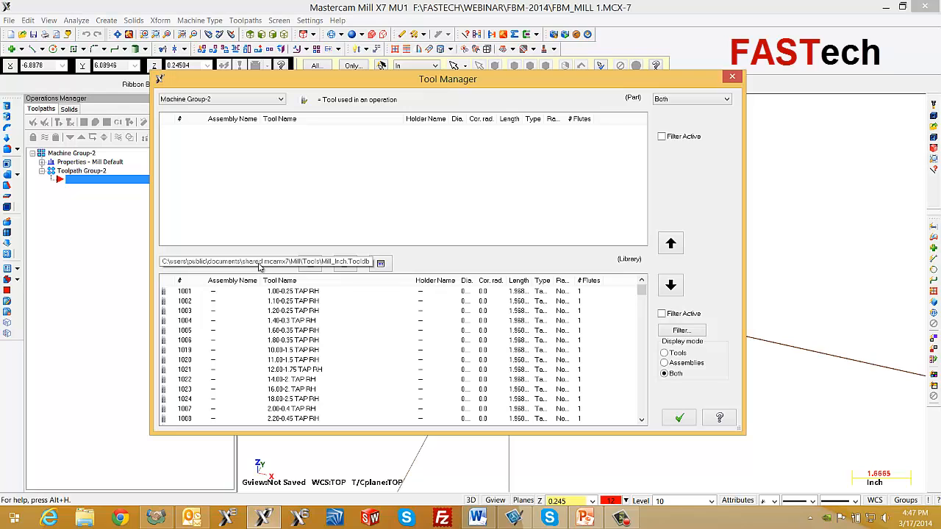
# Open the FBM.TOOLDB tool library and add its 3/8 Flat Endmill -Alum to the part's tools.
pyautogui.click(343, 263)
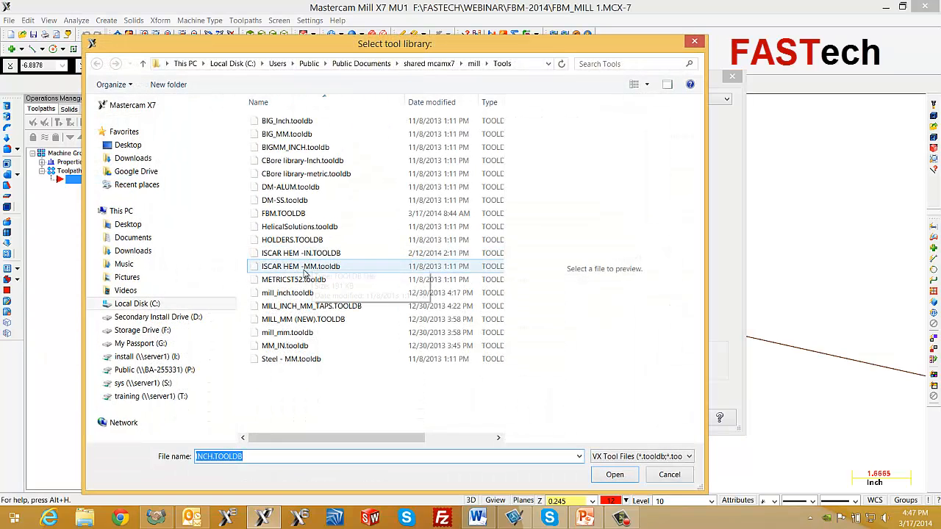
pyautogui.click(282, 214)
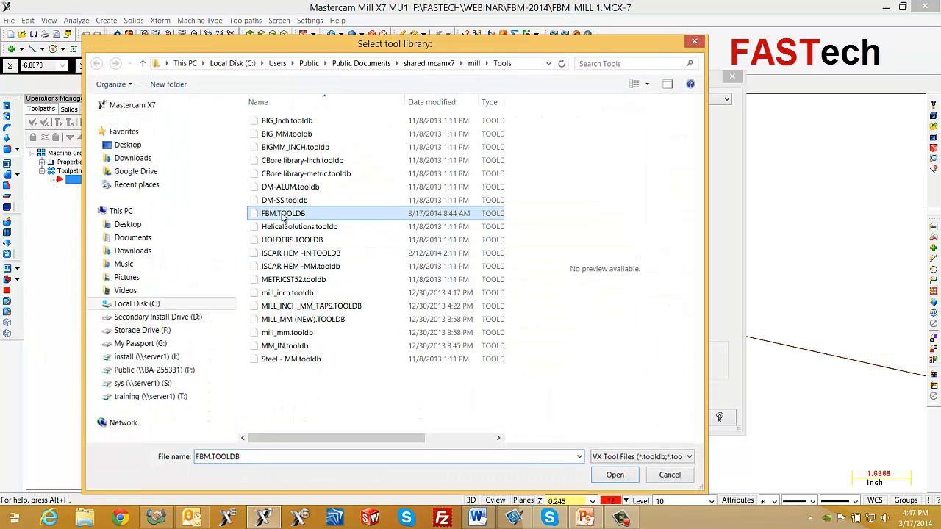
pyautogui.doubleClick(282, 214)
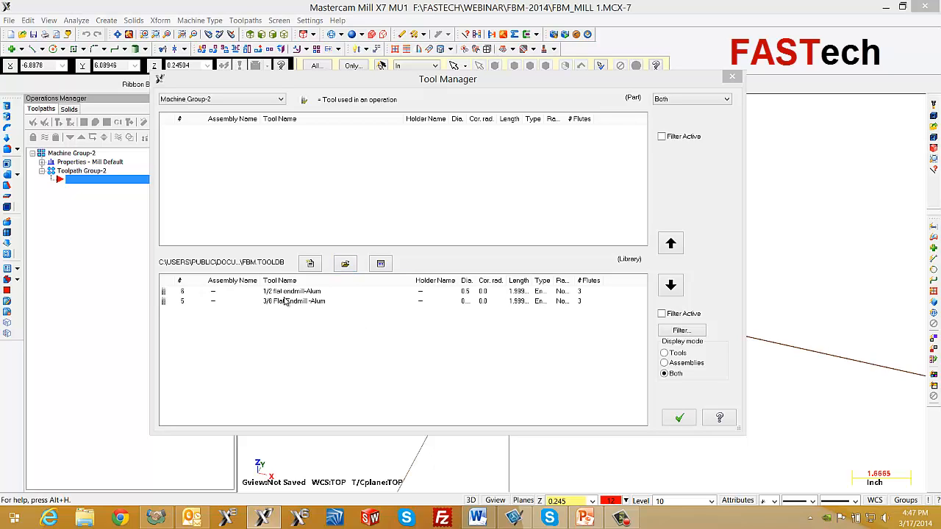
pyautogui.moveTo(286, 307); pyautogui.dragTo(311, 167)
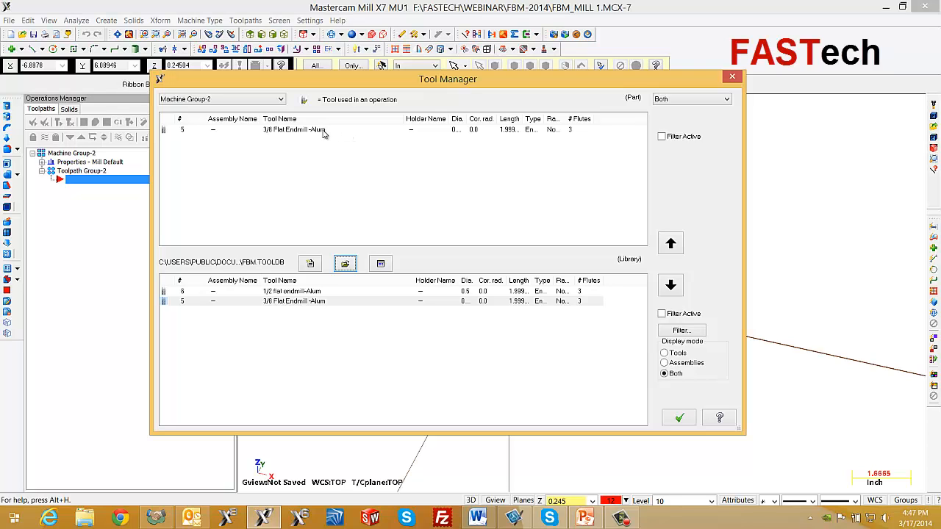
pyautogui.click(679, 417)
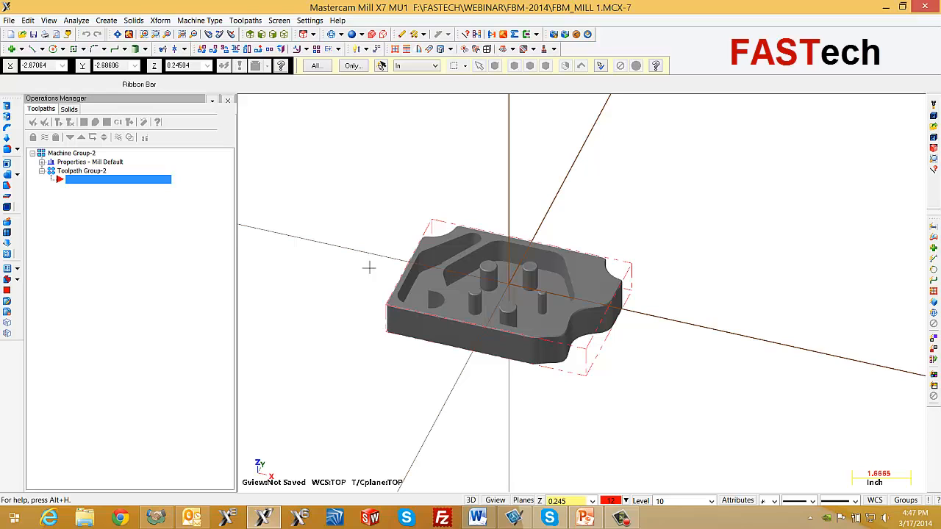
# Start a new FBM Mill toolpath whose tool selection uses tools in MCX, with the tool library option turned off.
pyautogui.click(246, 21)
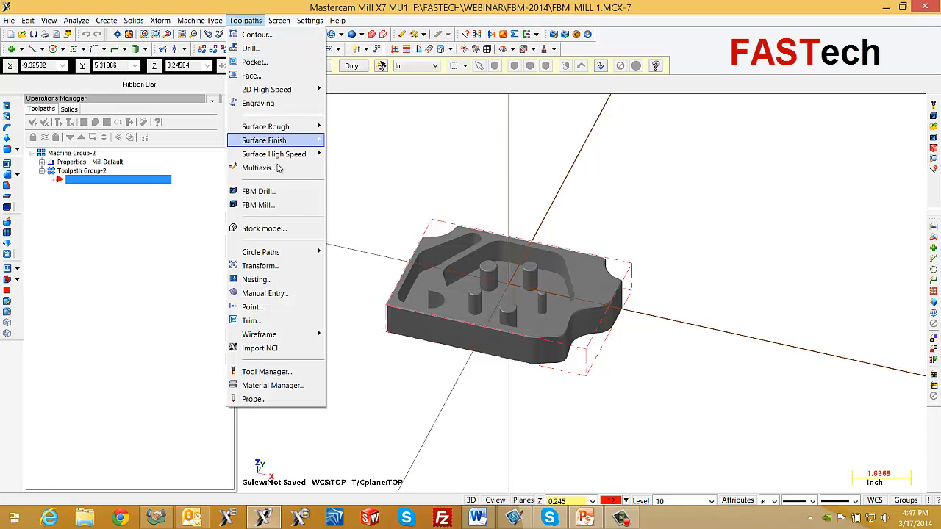
pyautogui.click(276, 206)
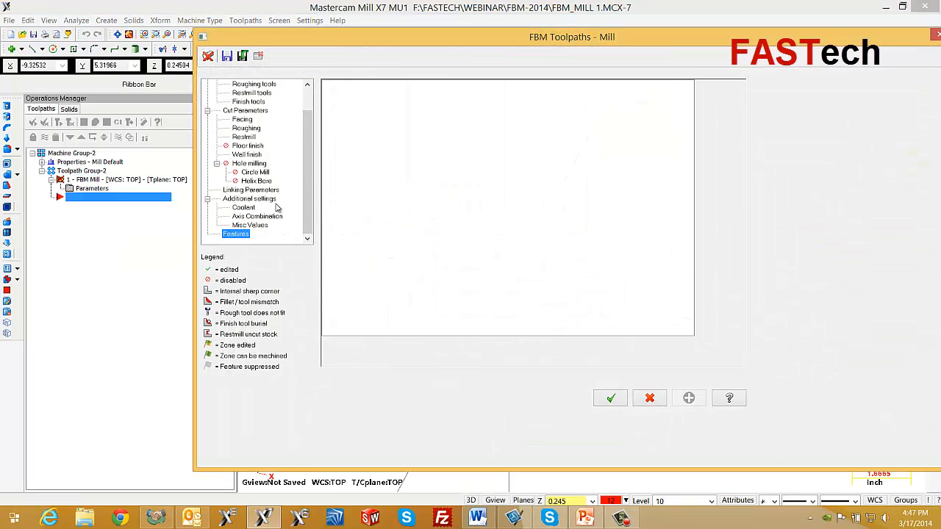
pyautogui.scroll(1, 311, 135)
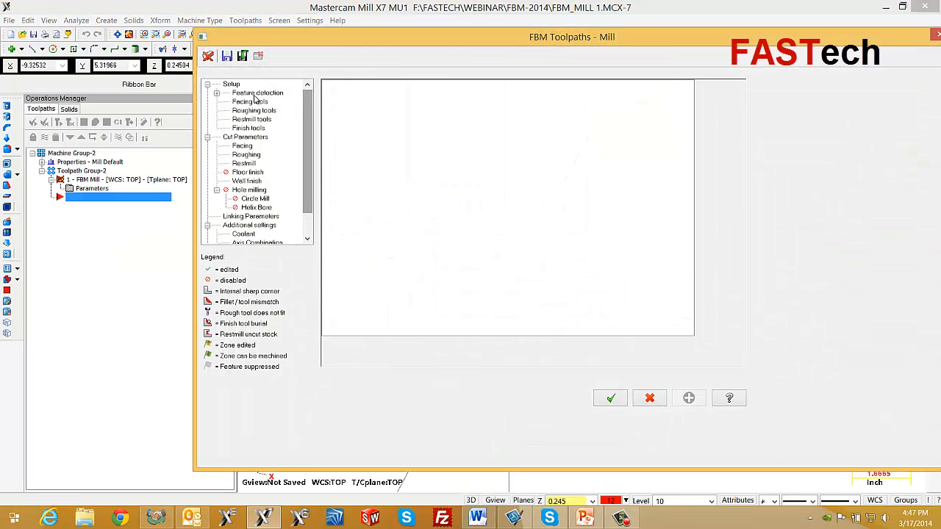
pyautogui.click(232, 85)
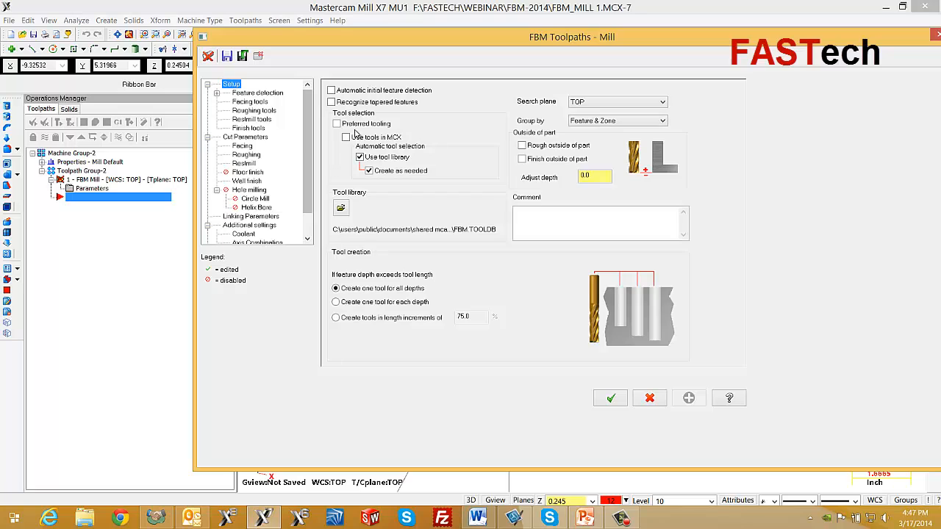
pyautogui.click(347, 139)
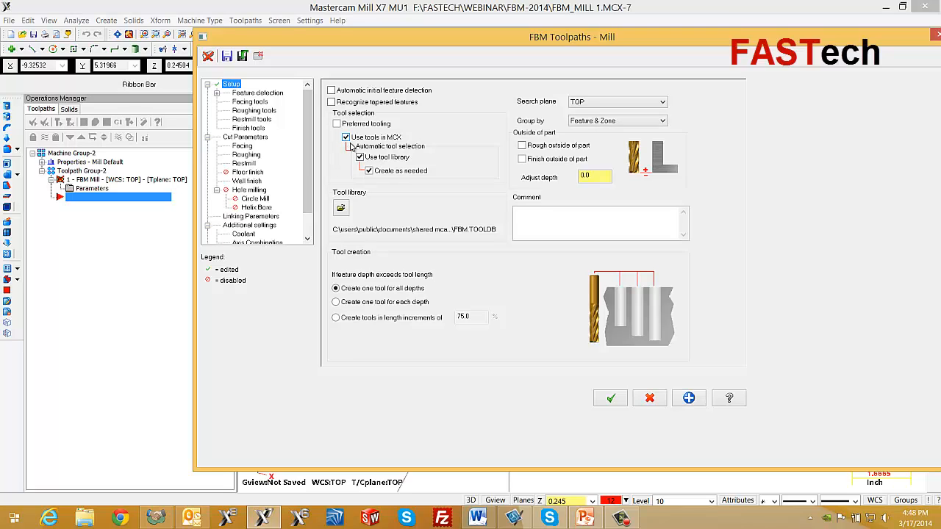
pyautogui.click(360, 158)
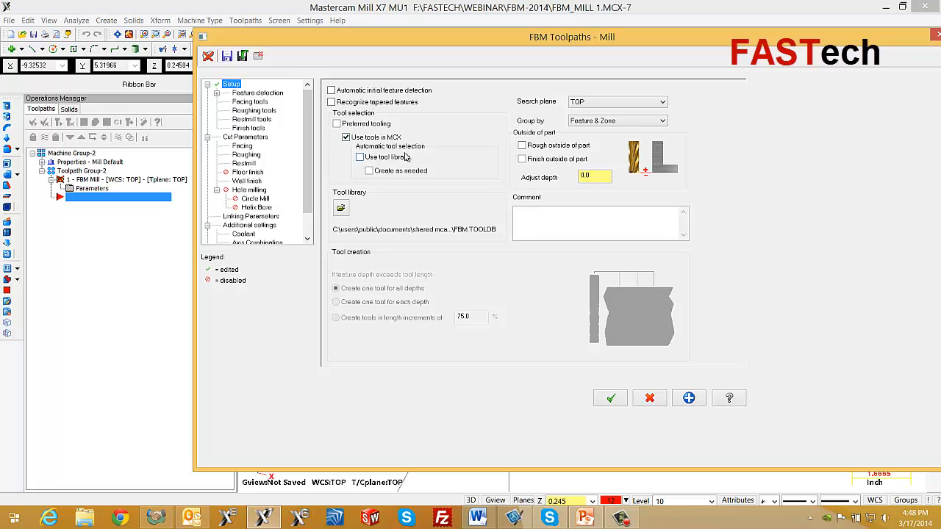
# Enable both roughing and finishing outside of the part in the FBM Mill setup.
pyautogui.click(522, 145)
pyautogui.click(522, 159)
pyautogui.scroll(-1, 311, 162)
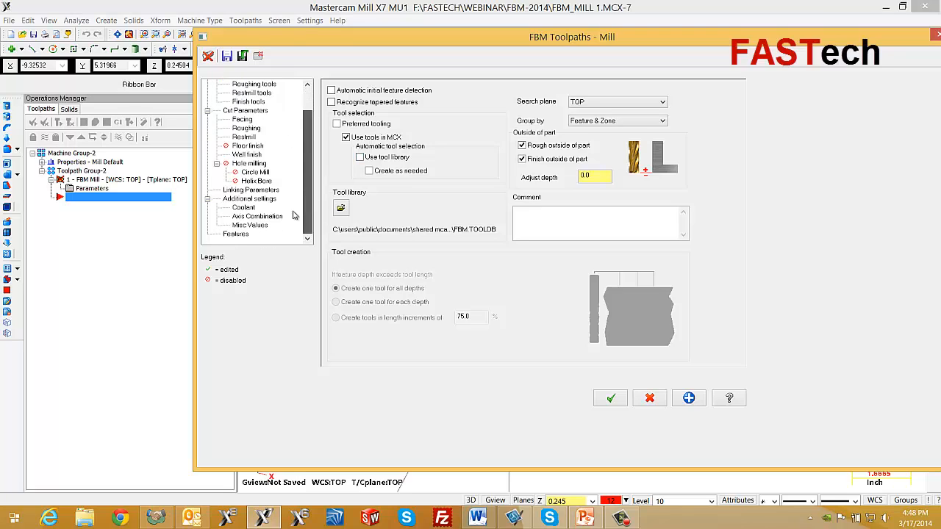
# Detect the part's millable features and generate the FBM Mill toolpaths under the NC name FBM_MILL 1.
pyautogui.click(235, 234)
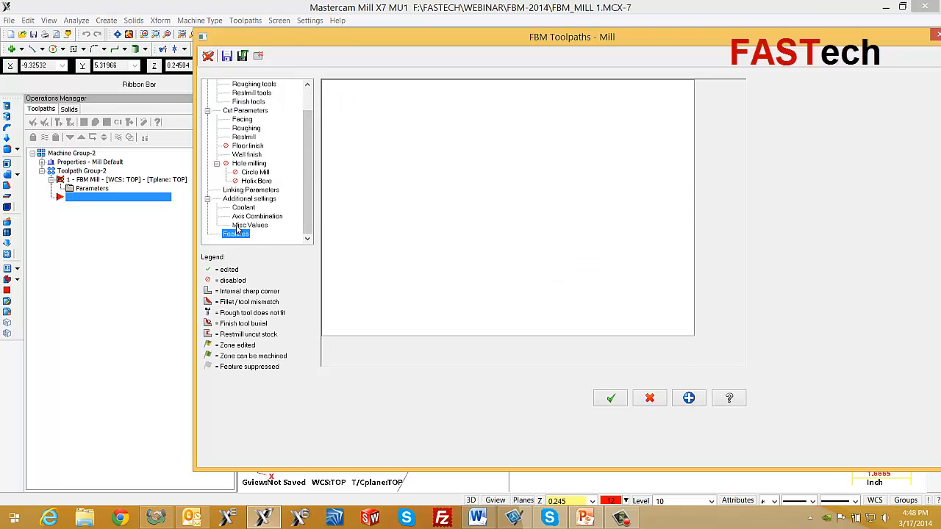
pyautogui.click(208, 57)
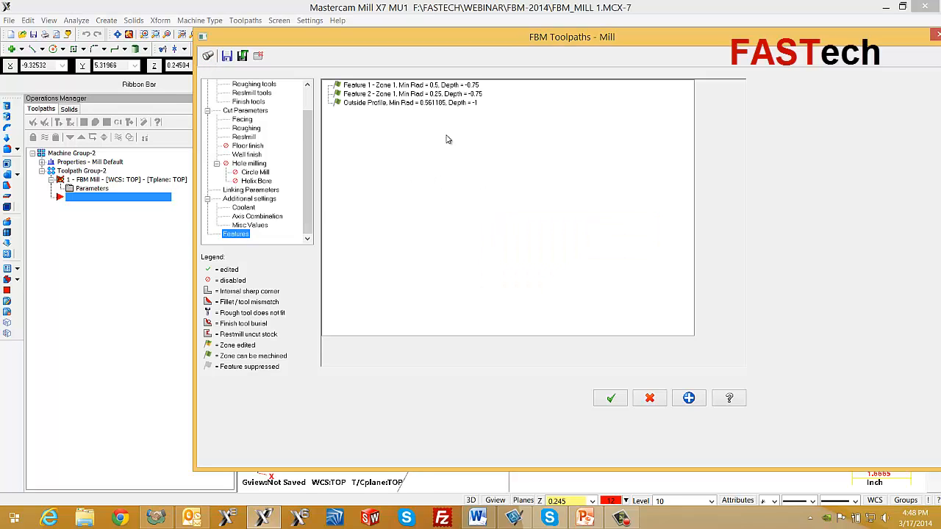
pyautogui.click(612, 399)
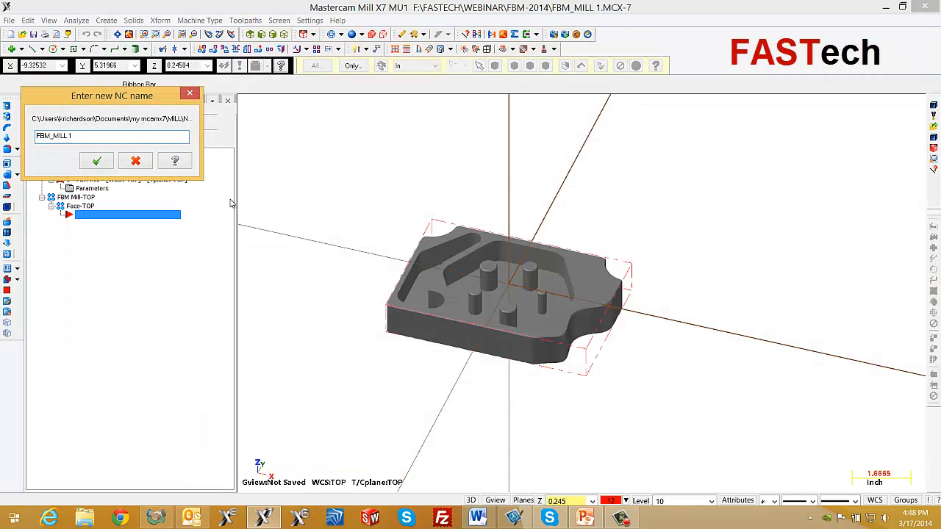
pyautogui.click(105, 160)
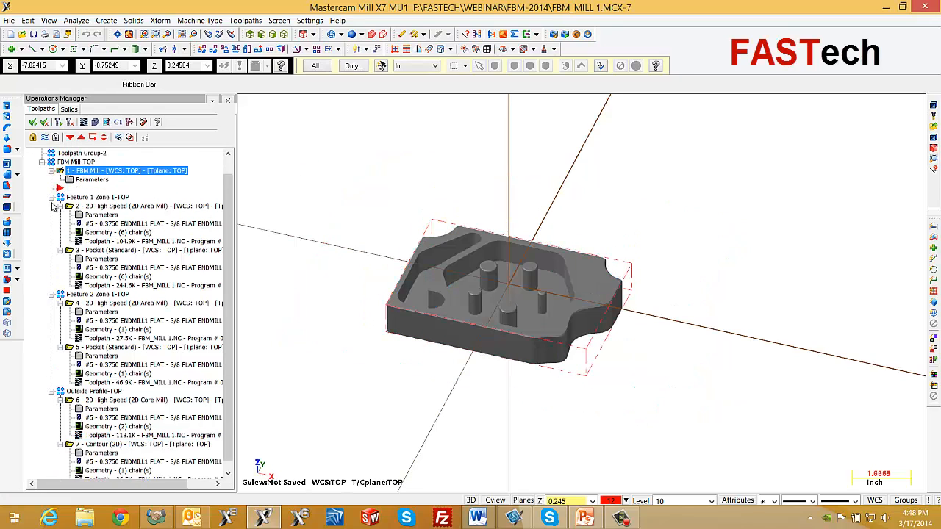
# Collapse the details of all generated operations under Feature 1, Feature 2 and Outside Profile in the toolpath tree.
pyautogui.click(61, 207)
pyautogui.click(61, 232)
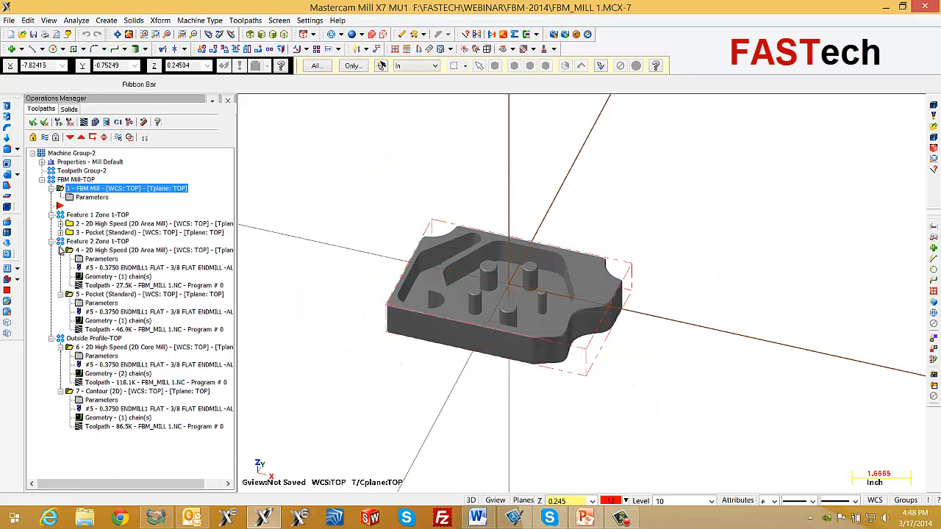
pyautogui.click(61, 250)
pyautogui.click(61, 259)
pyautogui.click(60, 276)
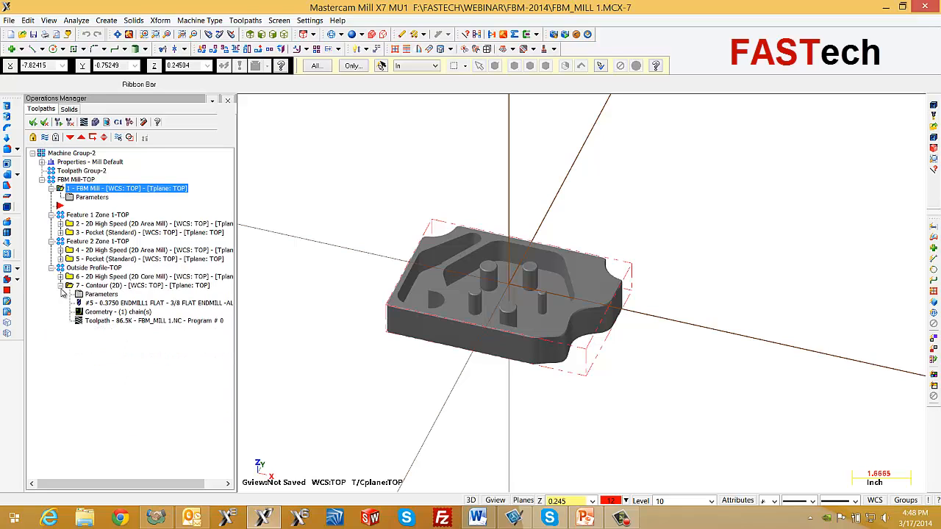
pyautogui.click(60, 286)
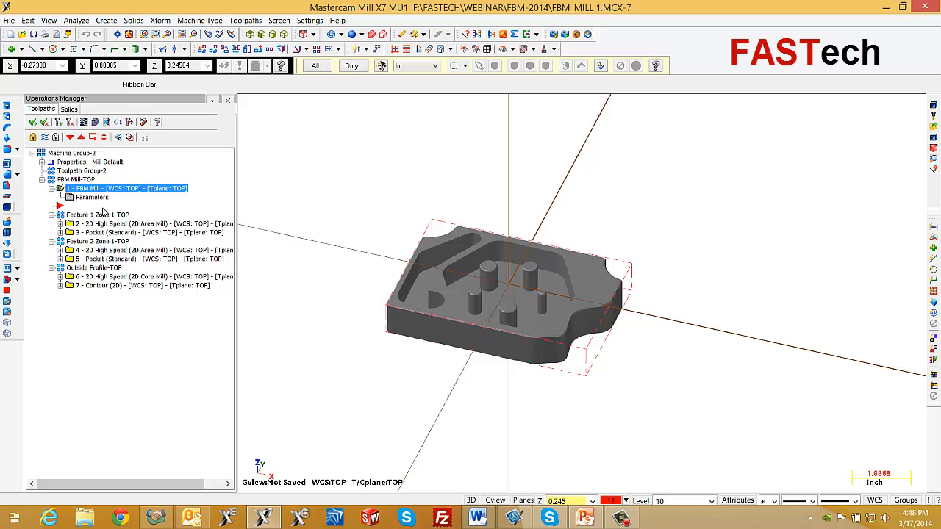
# Backplot the 2D Area Mill operation of Feature 1 Zone 1, then close the backplot.
pyautogui.click(81, 224)
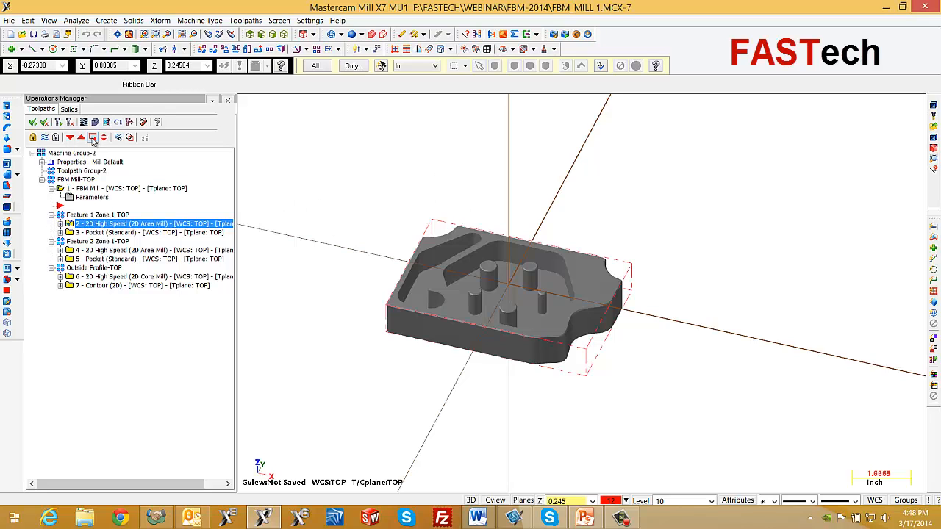
pyautogui.click(83, 123)
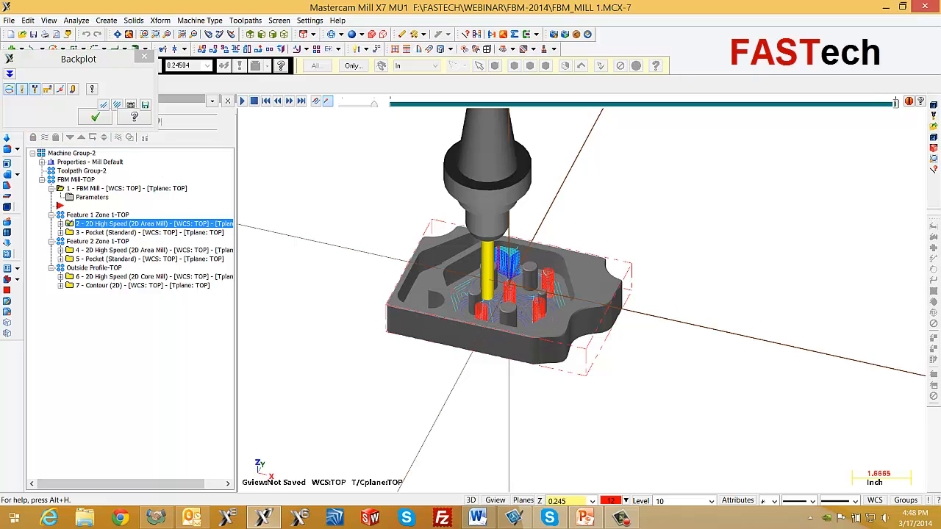
pyautogui.click(92, 118)
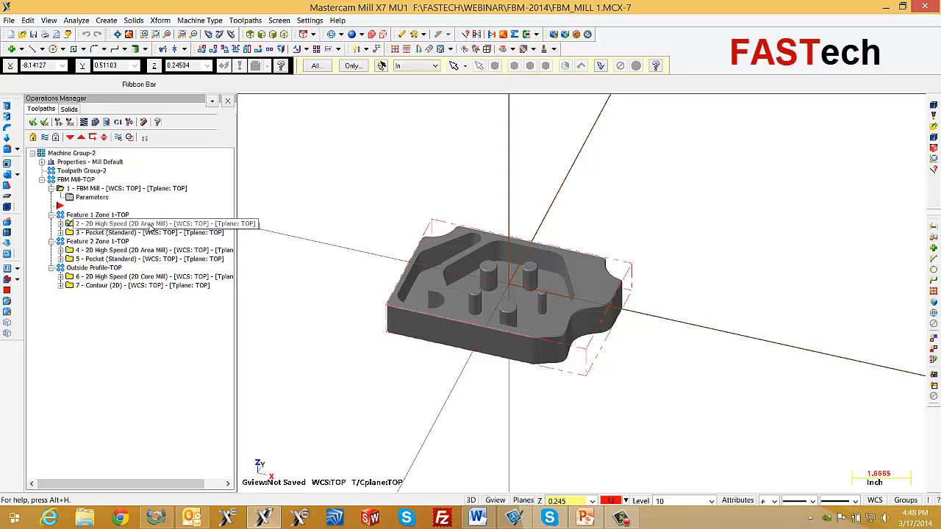
# Delete the parent FBM Mill operation while keeping the individual toolpaths it generated.
pyautogui.click(127, 224)
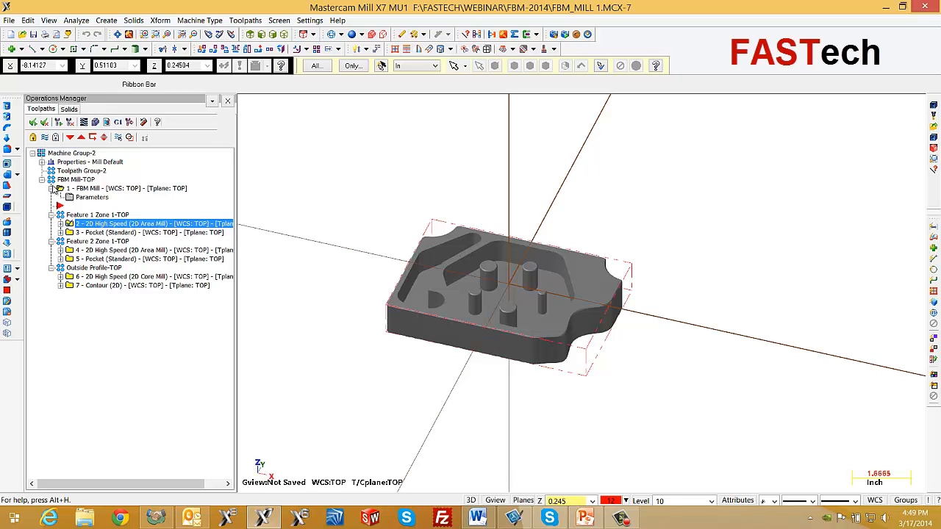
pyautogui.click(65, 190)
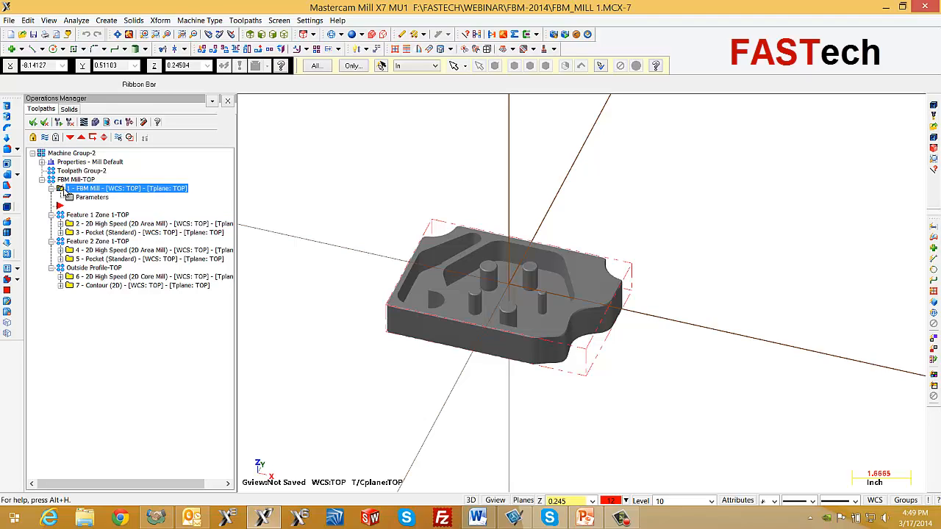
pyautogui.press('Delete')
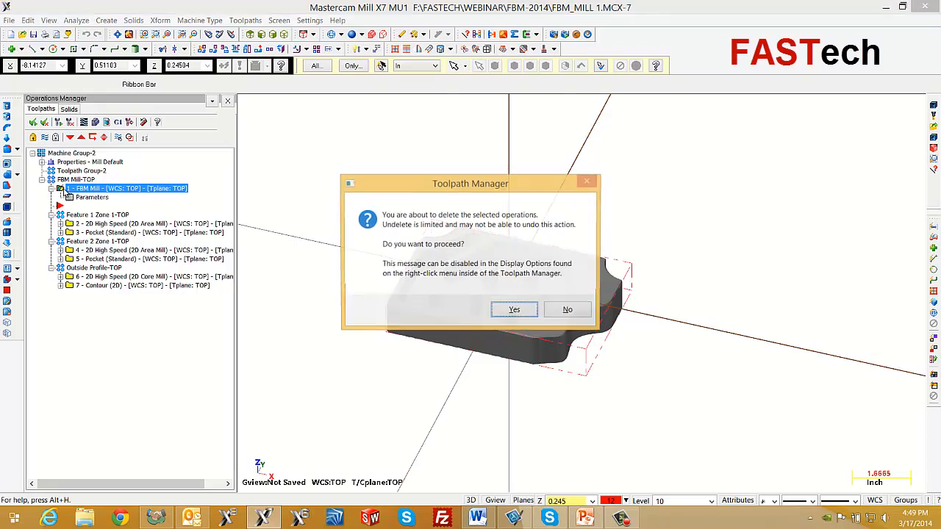
pyautogui.click(514, 311)
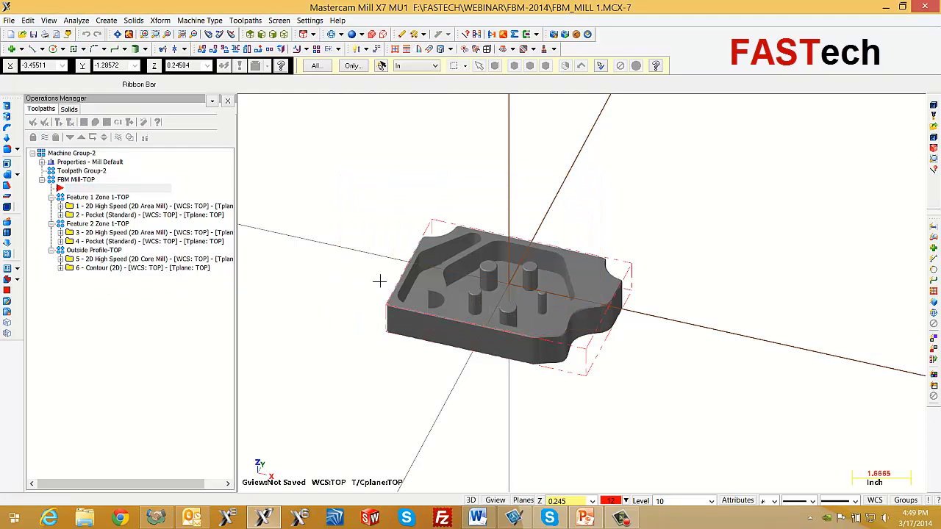
# Change Feature 1's Area Mill operation to a Dynamic Area Mill toolpath with a 10% stepover.
pyautogui.click(61, 206)
pyautogui.click(92, 214)
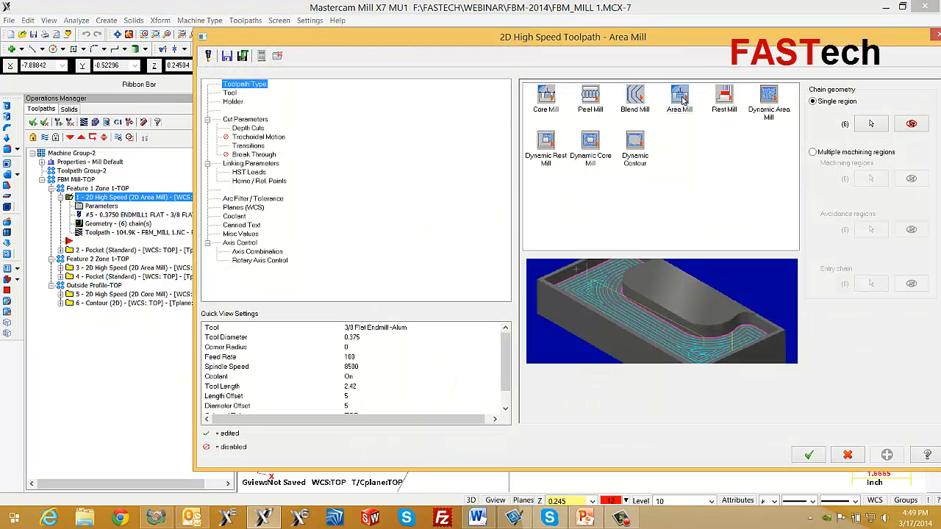
pyautogui.click(769, 97)
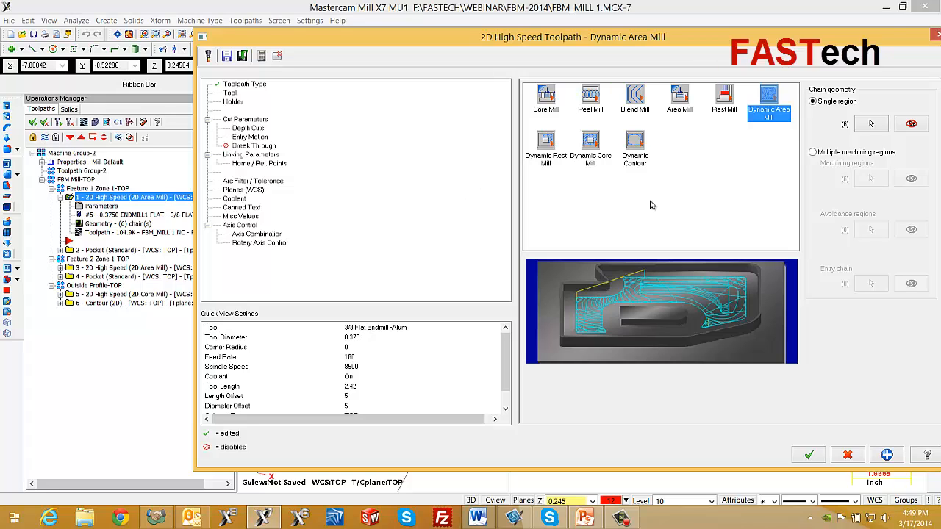
pyautogui.click(249, 121)
pyautogui.moveTo(620, 162); pyautogui.dragTo(563, 169)
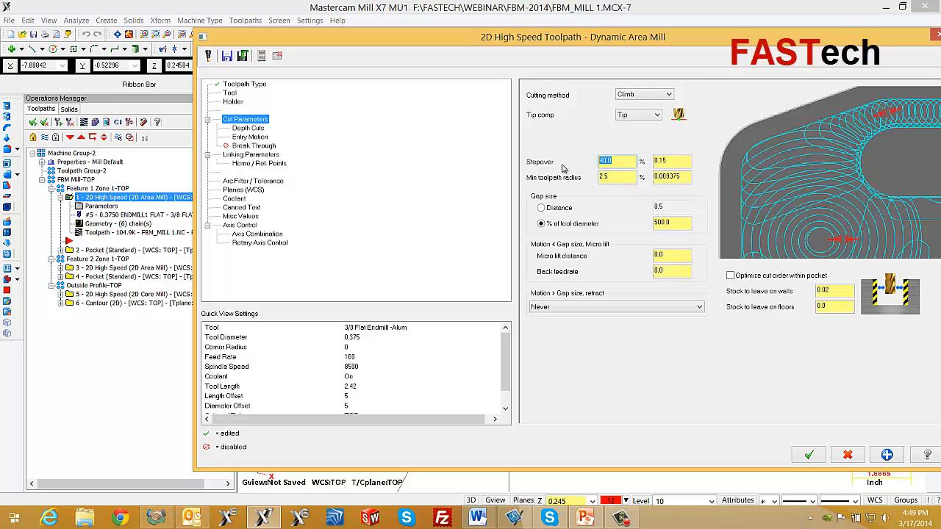
pyautogui.write('10')
pyautogui.click(801, 460)
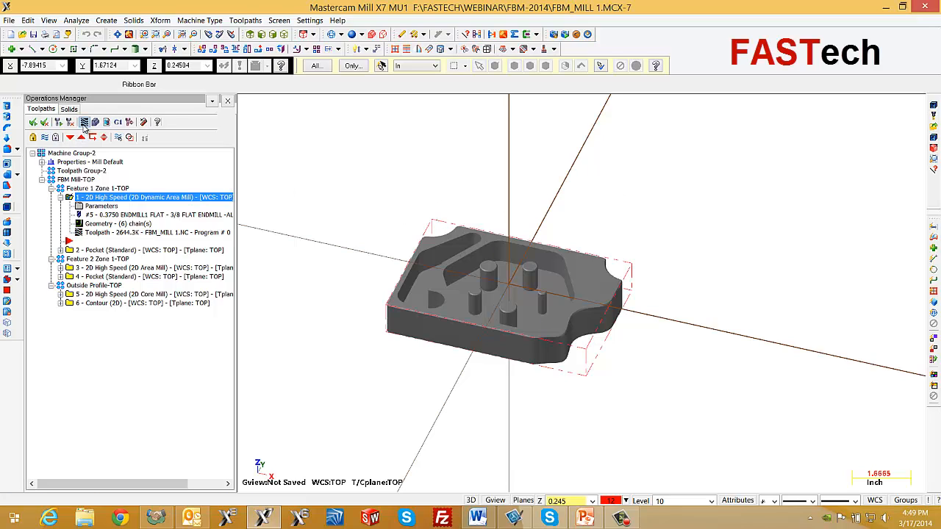
# Play the backplot of Feature 1's Dynamic Area Mill toolpath to examine its motion in the pocket, then close it.
pyautogui.click(85, 122)
pyautogui.click(242, 101)
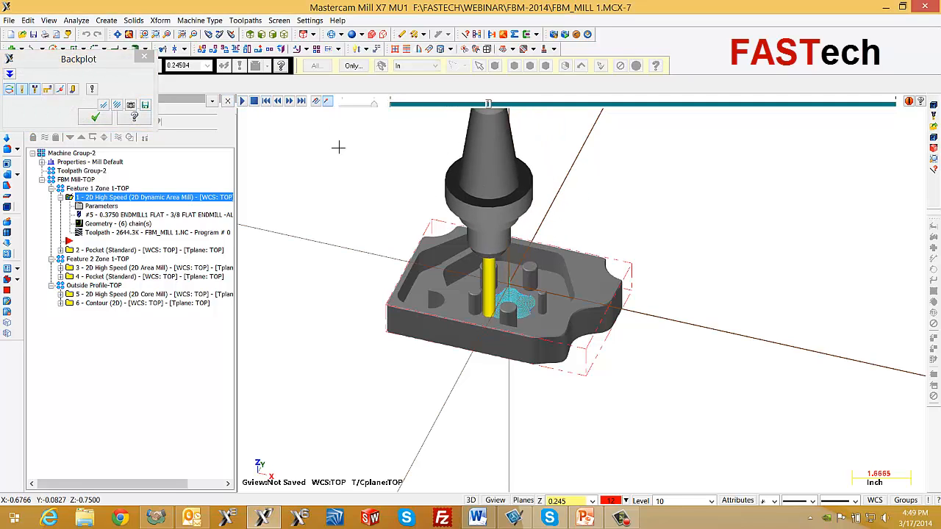
pyautogui.scroll(2, 544, 310)
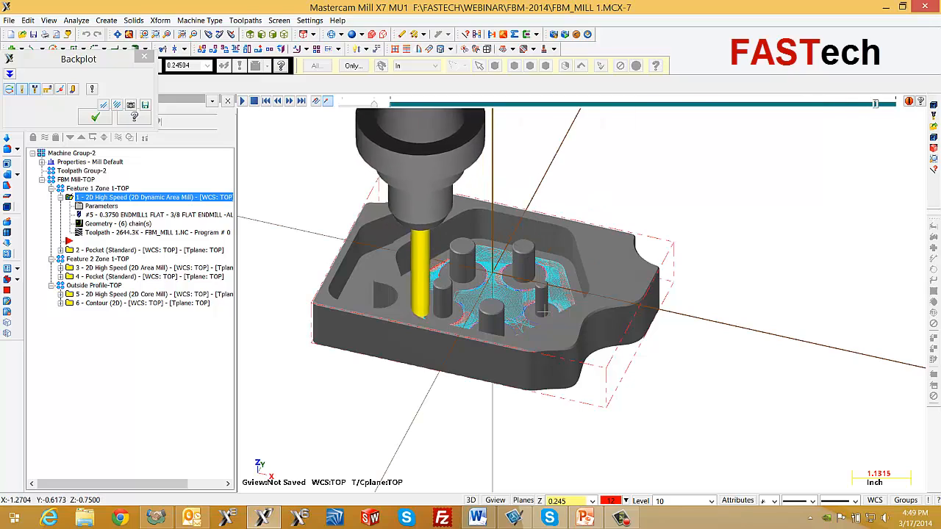
pyautogui.moveTo(543, 311)
pyautogui.mouseDown(button='middle')
pyautogui.moveTo(544, 386)
pyautogui.moveTo(536, 308)
pyautogui.mouseUp(button='middle')
pyautogui.click(95, 117)
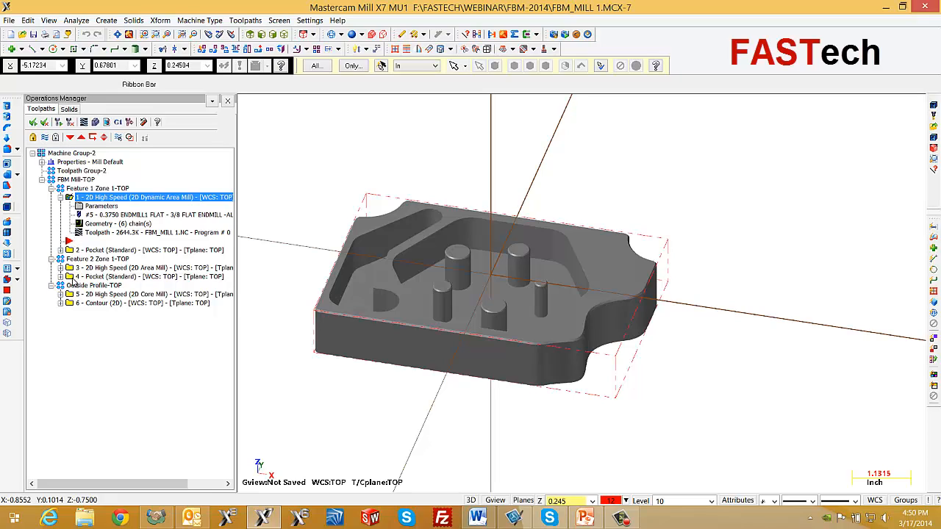
# Play the backplot of the Outside Profile's 2D Core Mill operation to examine its cuts, then close it.
pyautogui.click(110, 294)
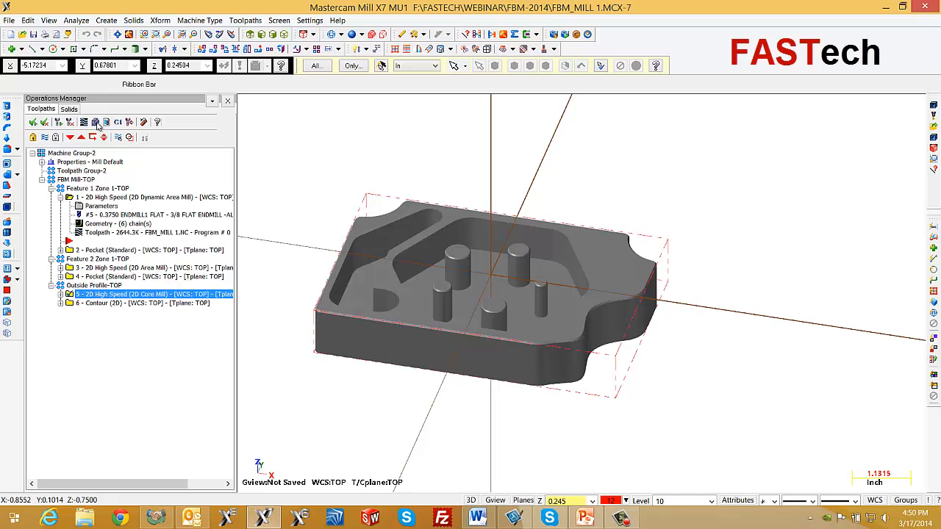
pyautogui.click(84, 122)
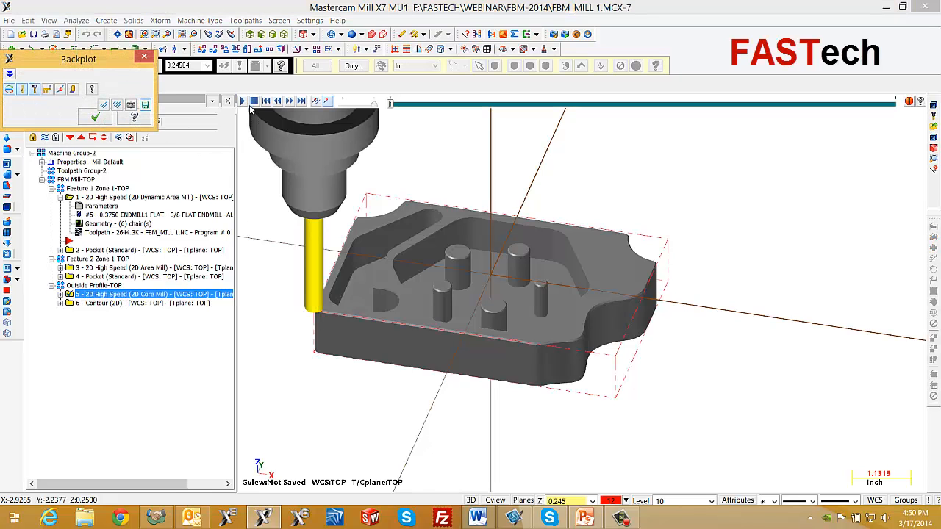
pyautogui.click(243, 102)
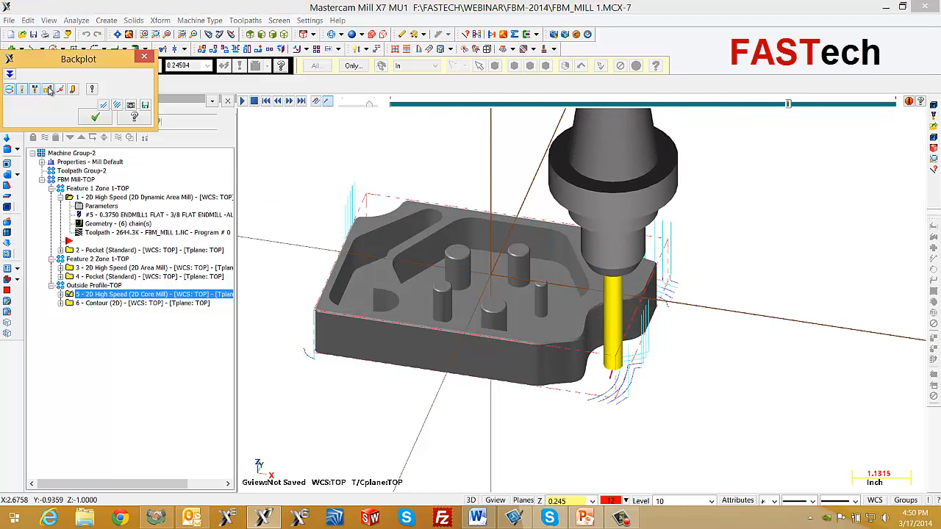
pyautogui.moveTo(470, 283)
pyautogui.mouseDown(button='middle')
pyautogui.moveTo(434, 225)
pyautogui.moveTo(469, 291)
pyautogui.mouseUp(button='middle')
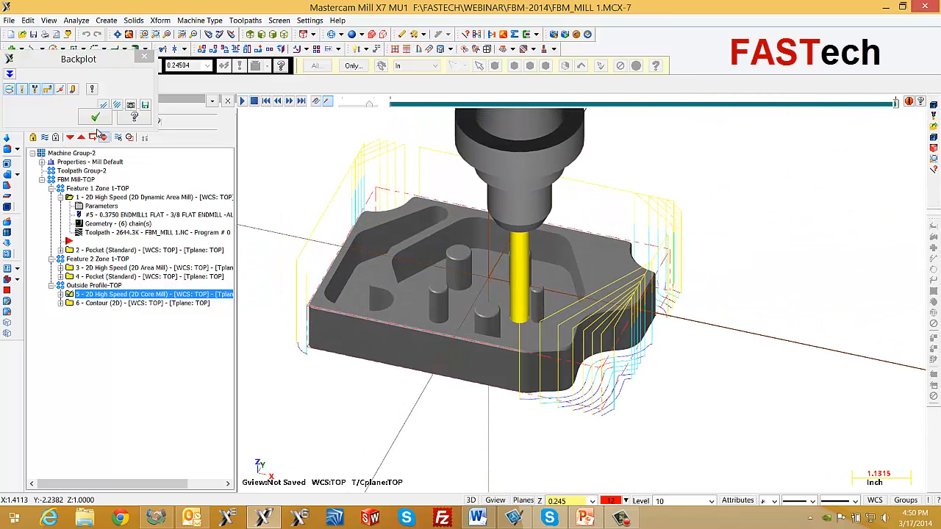
pyautogui.click(92, 119)
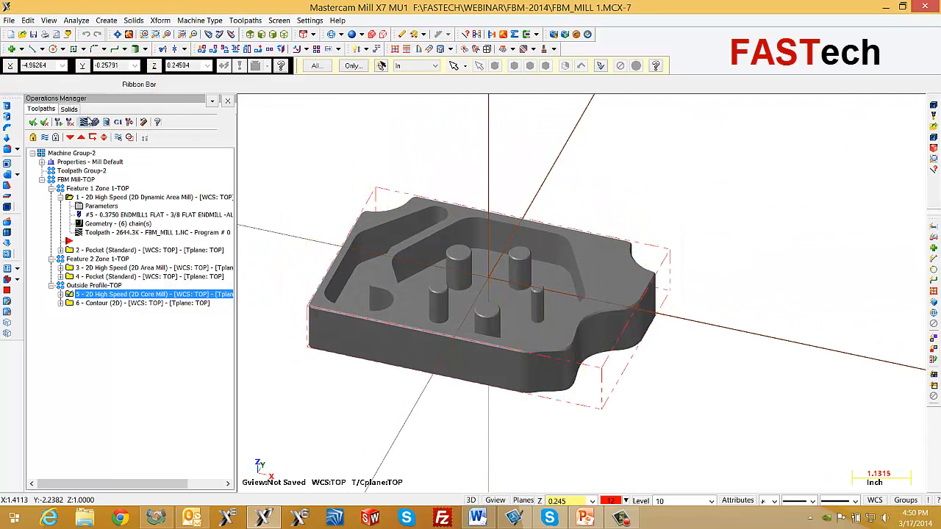
# Open the parameters of the Outside Profile's Core Mill operation and change its toolpath type to Dynamic Core Mill.
pyautogui.click(93, 294)
pyautogui.click(61, 294)
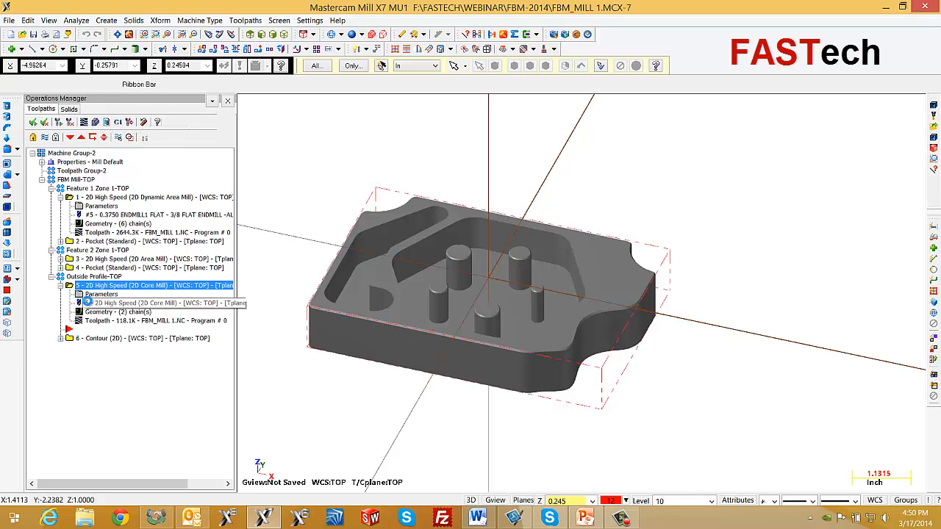
pyautogui.click(147, 294)
pyautogui.click(236, 84)
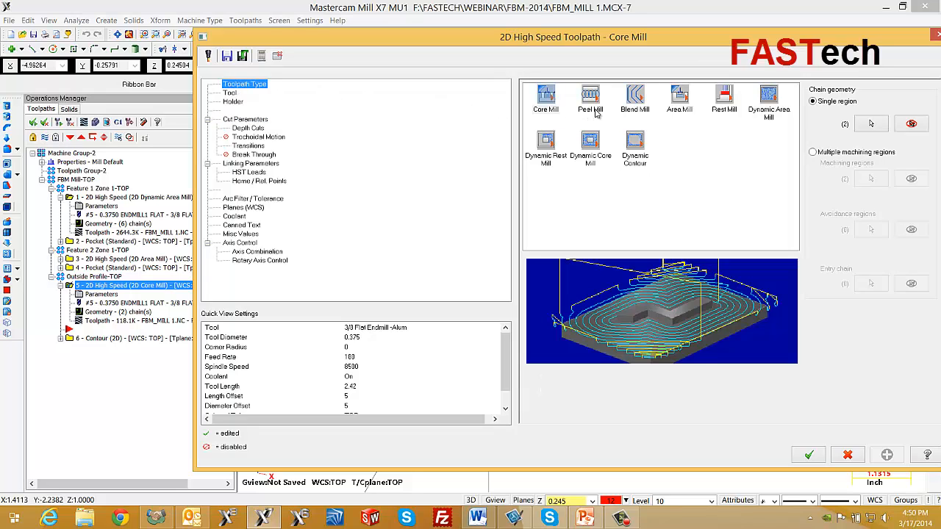
pyautogui.click(596, 140)
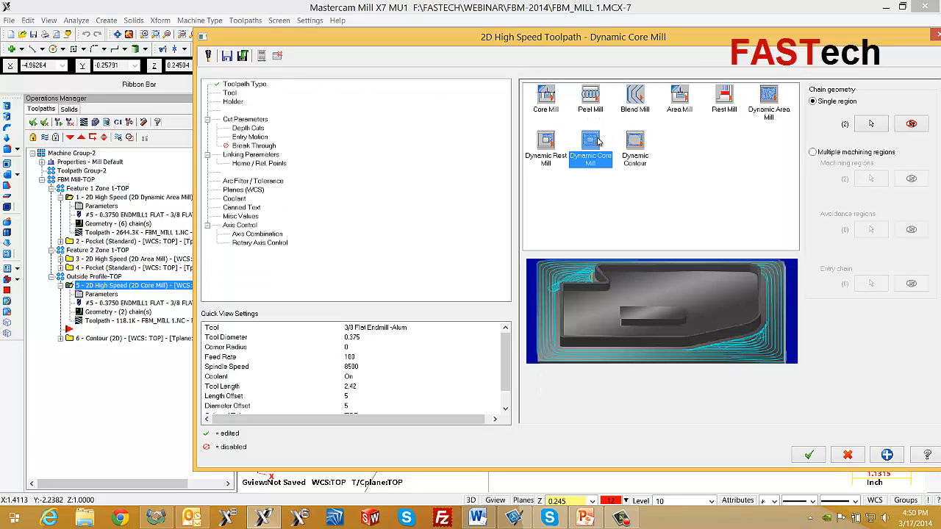
# Set the Outside Profile core toolpath's stepover to 10% and regenerate the operation.
pyautogui.click(250, 119)
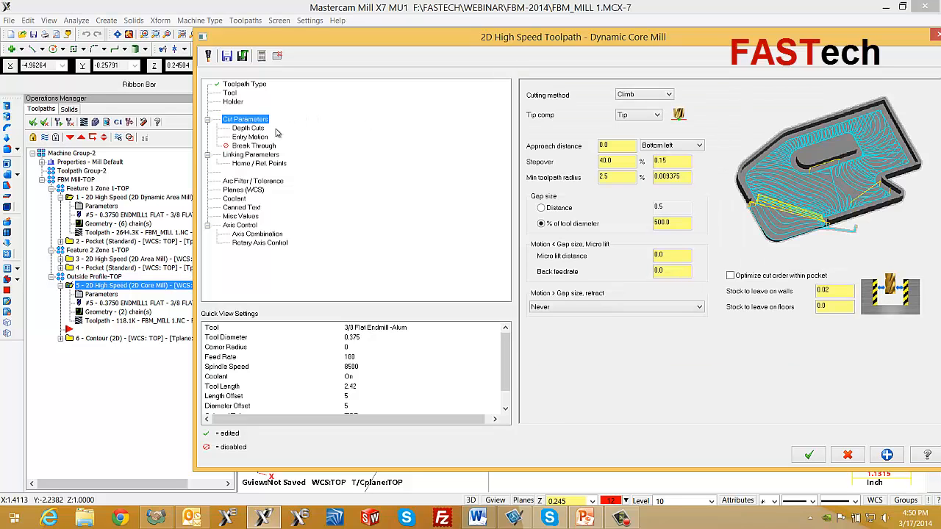
pyautogui.click(617, 161)
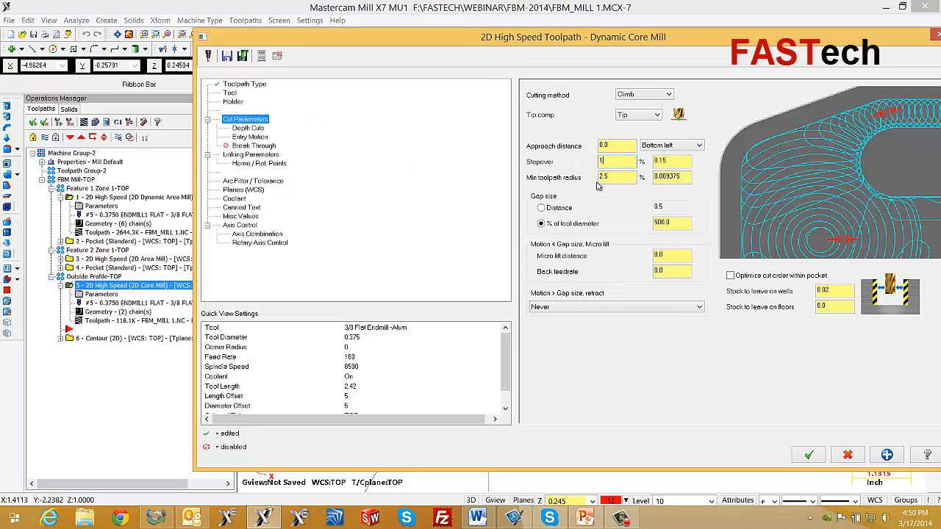
pyautogui.write('10')
pyautogui.click(808, 456)
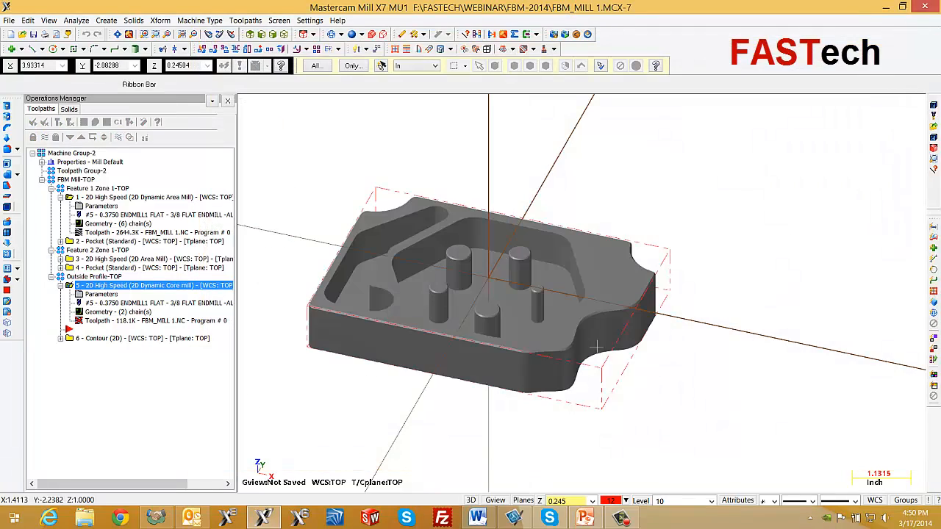
pyautogui.click(58, 122)
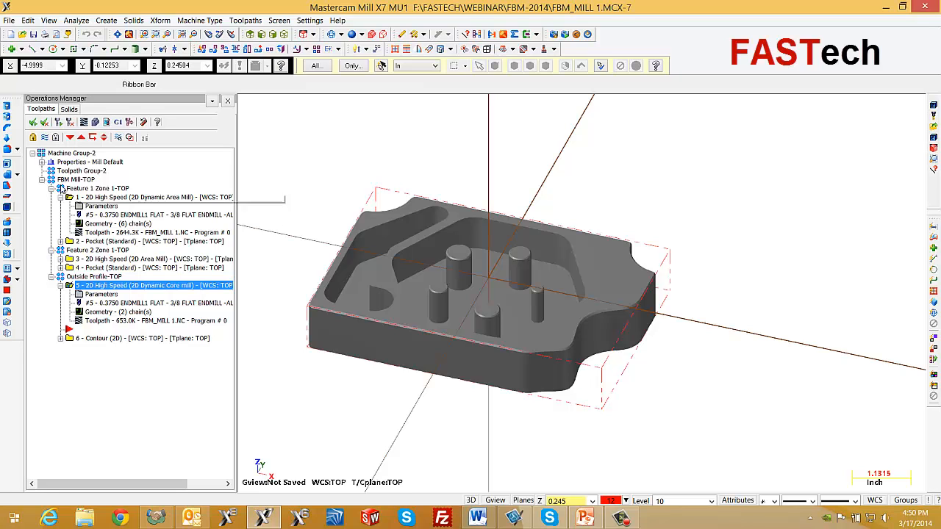
# Play the backplot of the Outside Profile's Dynamic Core Mill toolpath, then close it.
pyautogui.click(83, 122)
pyautogui.click(241, 101)
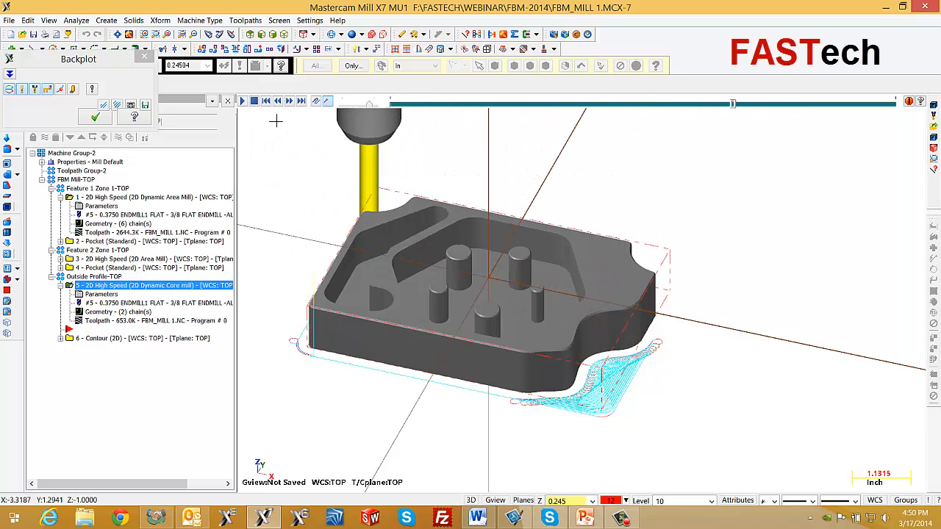
pyautogui.click(94, 118)
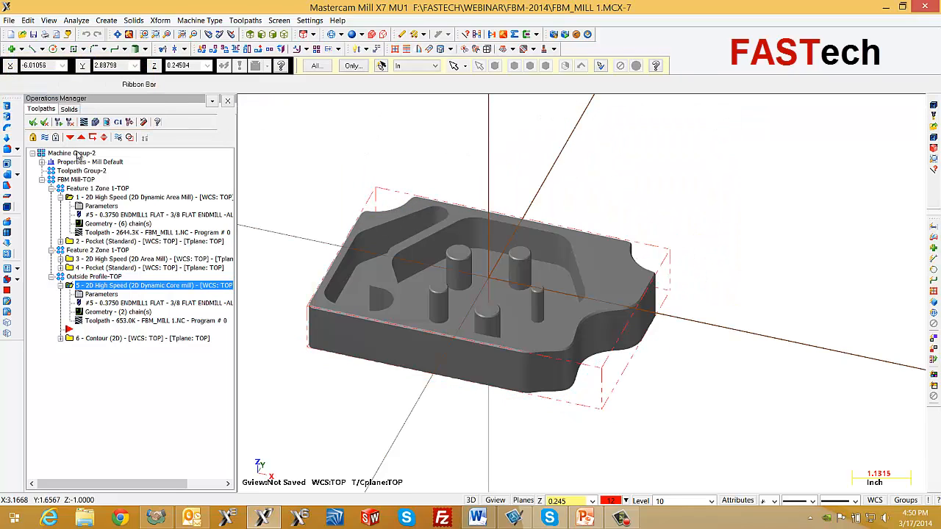
# Run the solid verification of all operations at maximum playback speed, then close the simulator.
pyautogui.click(102, 123)
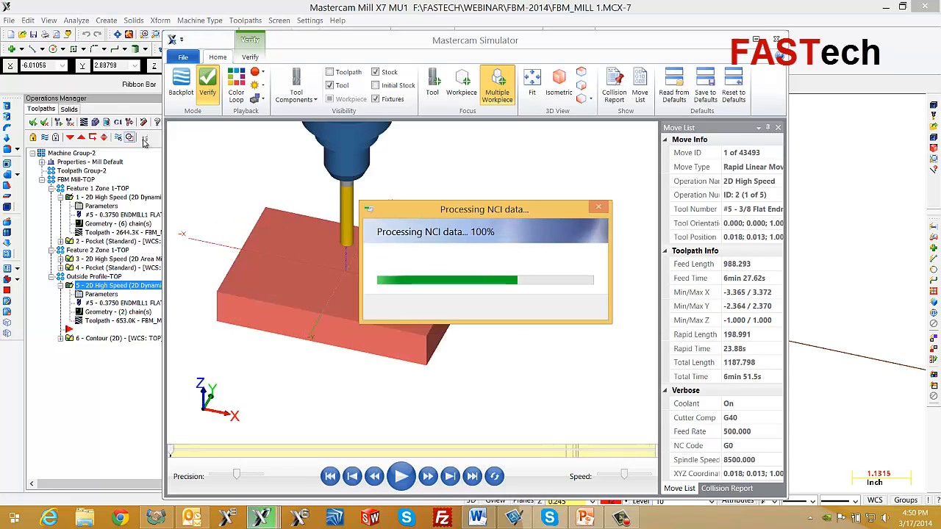
pyautogui.click(402, 474)
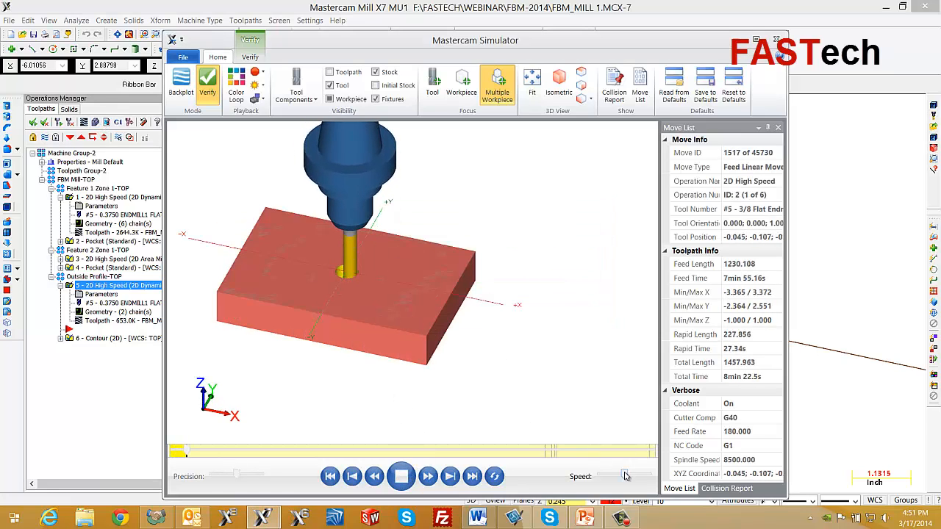
pyautogui.moveTo(625, 476); pyautogui.dragTo(651, 476)
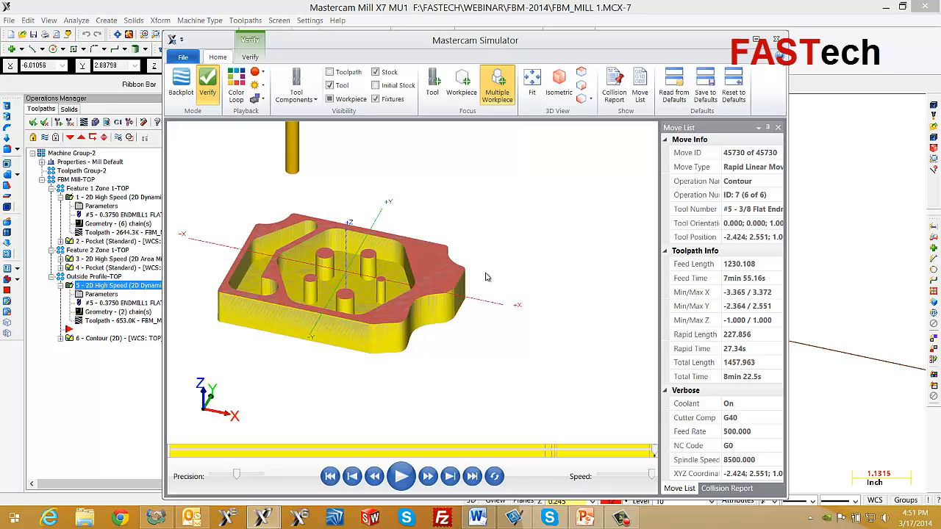
pyautogui.click(777, 40)
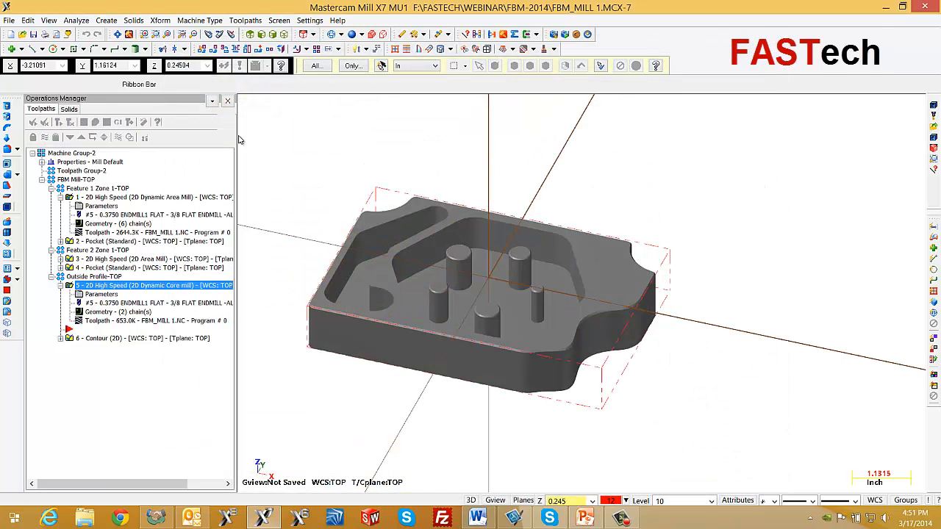
# Open the part file 2_3 FBM from the FBM-2014 folder and look over its solid model.
pyautogui.click(11, 20)
pyautogui.click(33, 46)
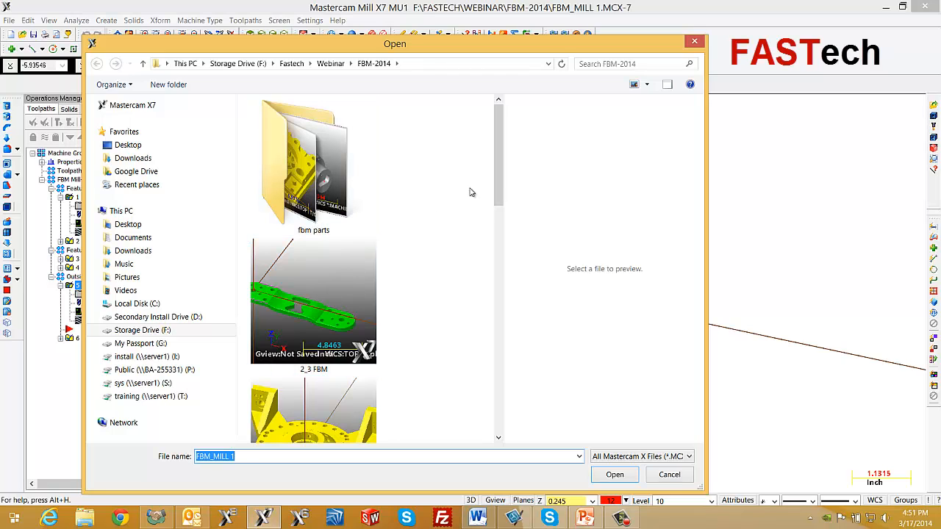
pyautogui.moveTo(499, 173); pyautogui.dragTo(499, 203)
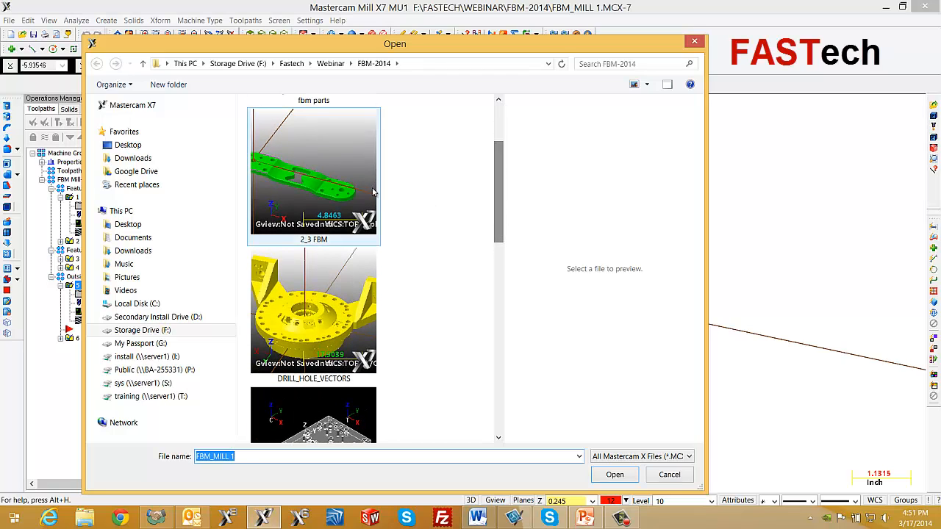
pyautogui.doubleClick(332, 175)
pyautogui.click(521, 285)
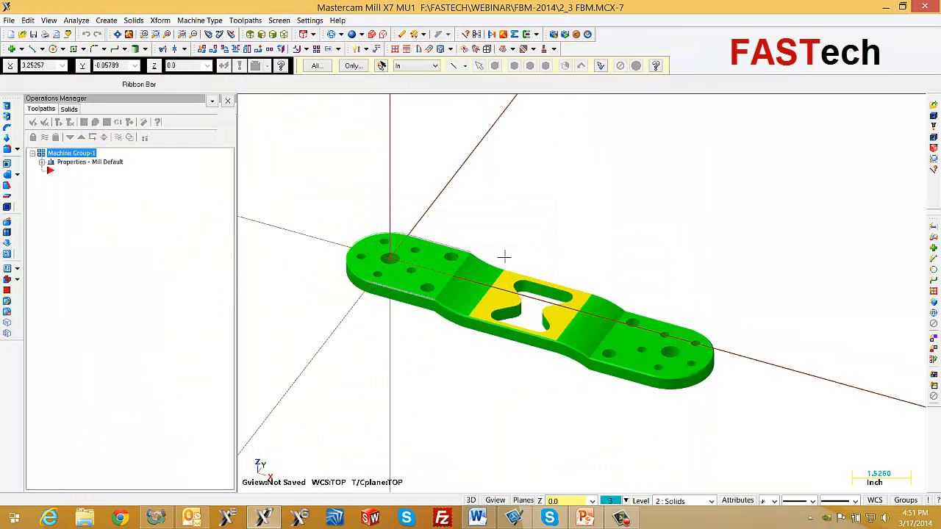
pyautogui.moveTo(502, 315); pyautogui.dragTo(470, 298, button='middle')
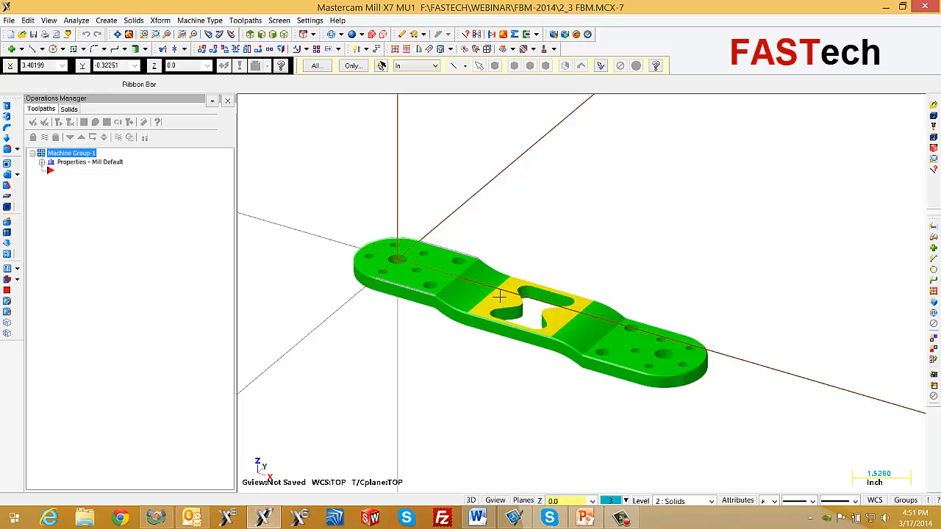
pyautogui.moveTo(471, 283); pyautogui.dragTo(458, 298, button='middle')
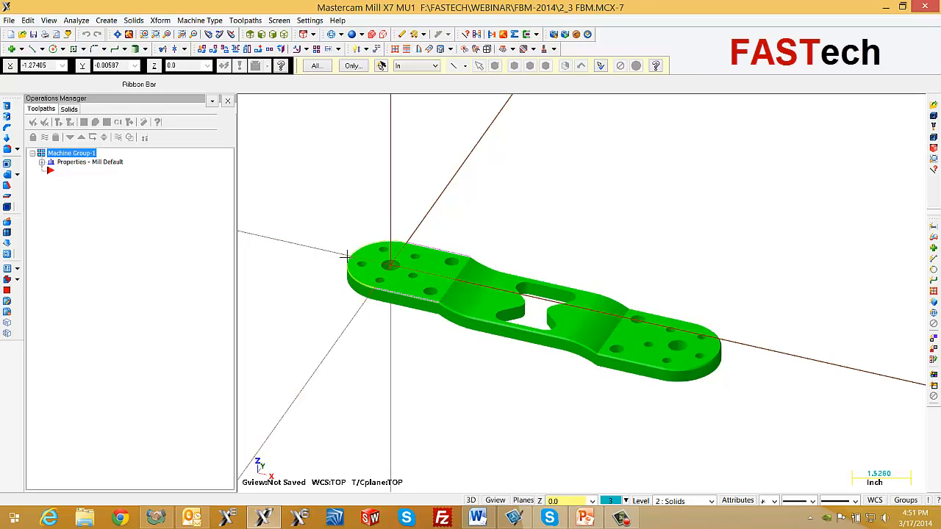
# Define rectangular stock for Machine Group-1, sized from all entities of the part.
pyautogui.click(42, 162)
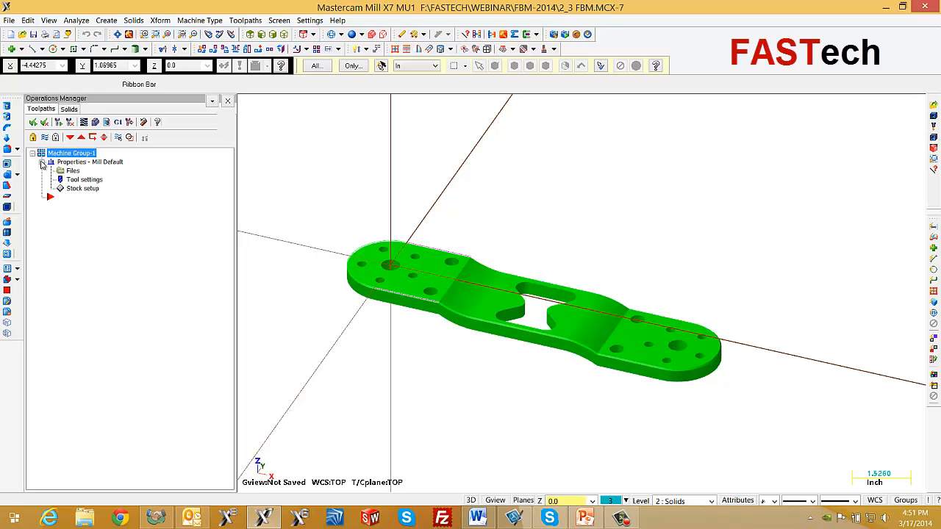
pyautogui.click(84, 189)
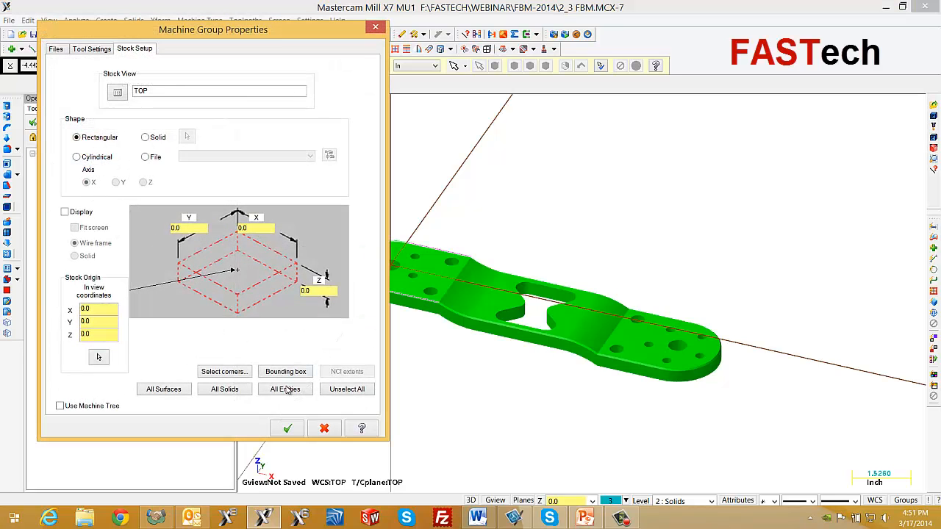
pyautogui.click(286, 389)
pyautogui.click(287, 427)
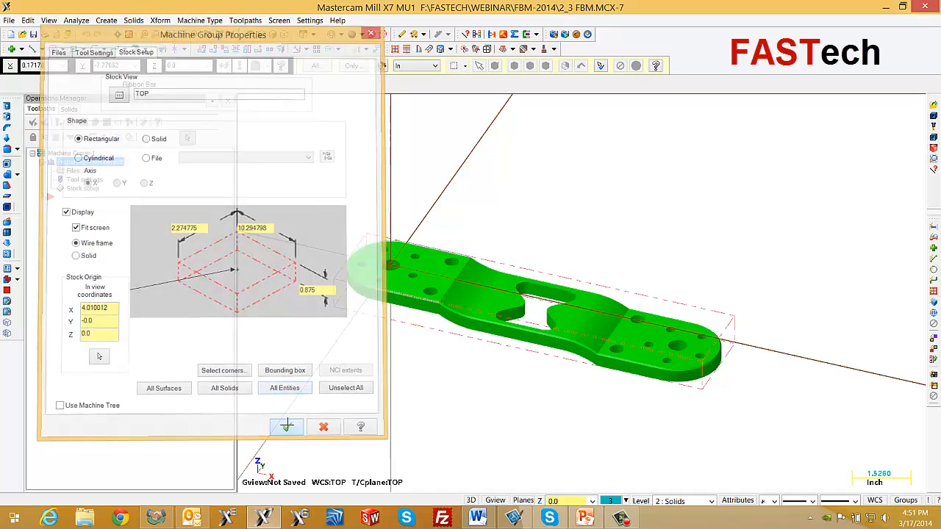
pyautogui.moveTo(403, 322)
pyautogui.mouseDown(button='middle')
pyautogui.moveTo(521, 316)
pyautogui.moveTo(404, 314)
pyautogui.mouseUp(button='middle')
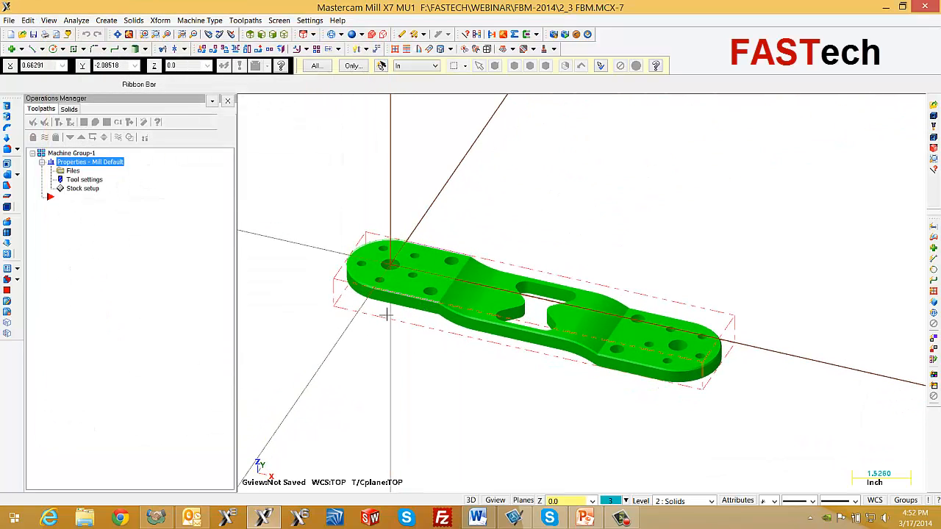
# Load the FBM.TOOLDB tool library and add the 3/8 Flat Endmill-Alum to the machine group's tools.
pyautogui.click(245, 20)
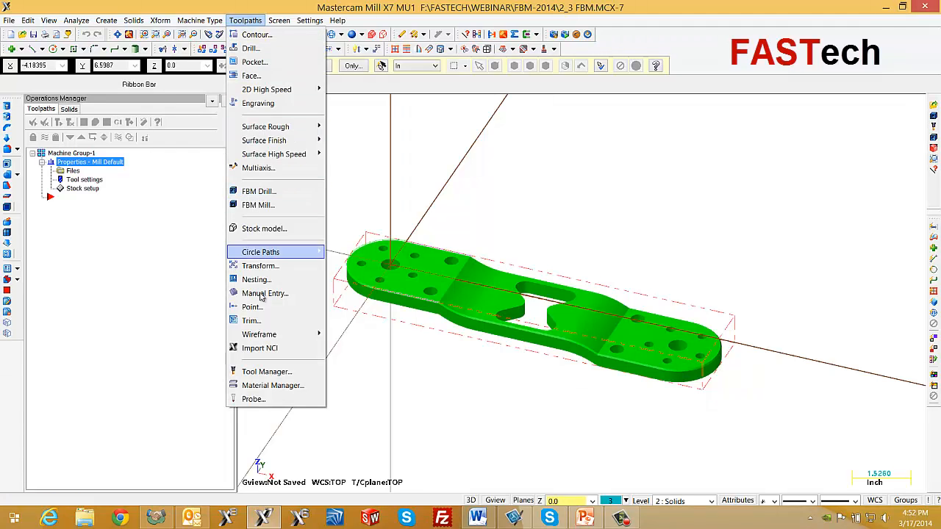
pyautogui.click(266, 371)
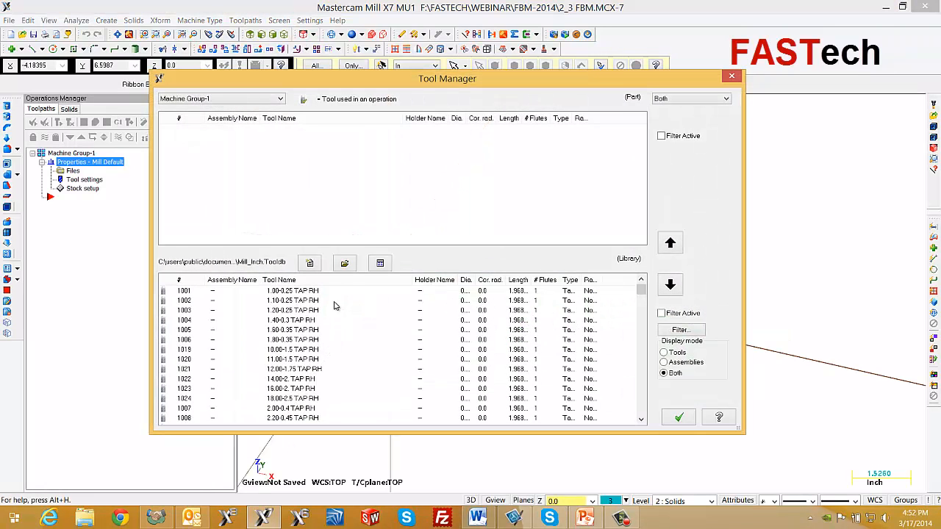
pyautogui.click(343, 265)
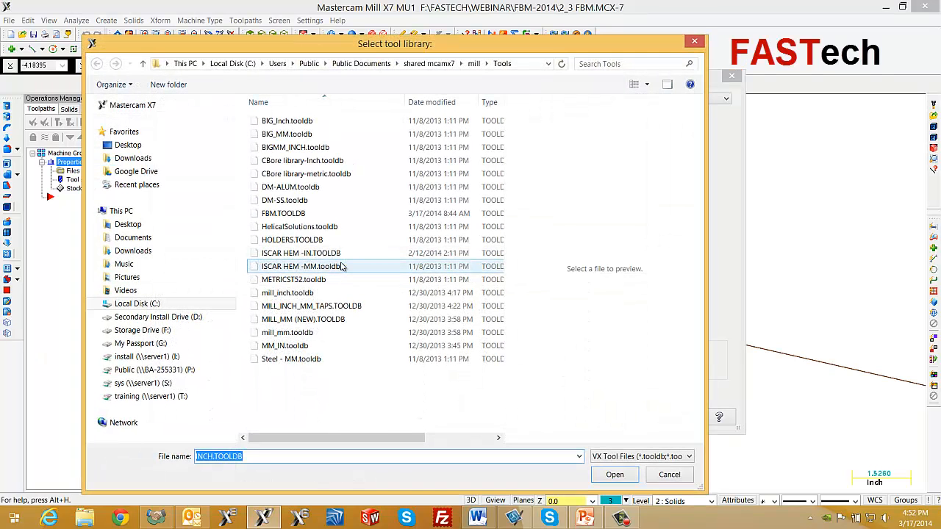
pyautogui.doubleClick(277, 215)
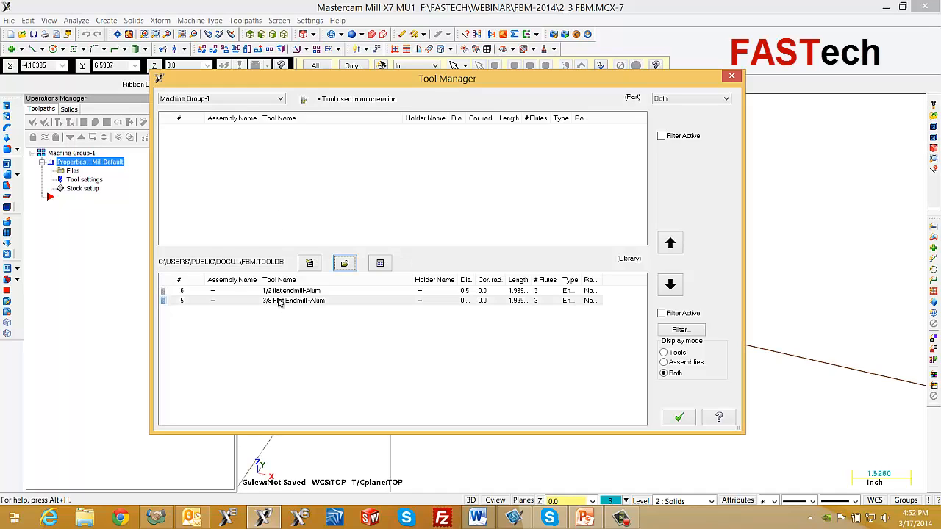
pyautogui.moveTo(280, 300); pyautogui.dragTo(292, 184)
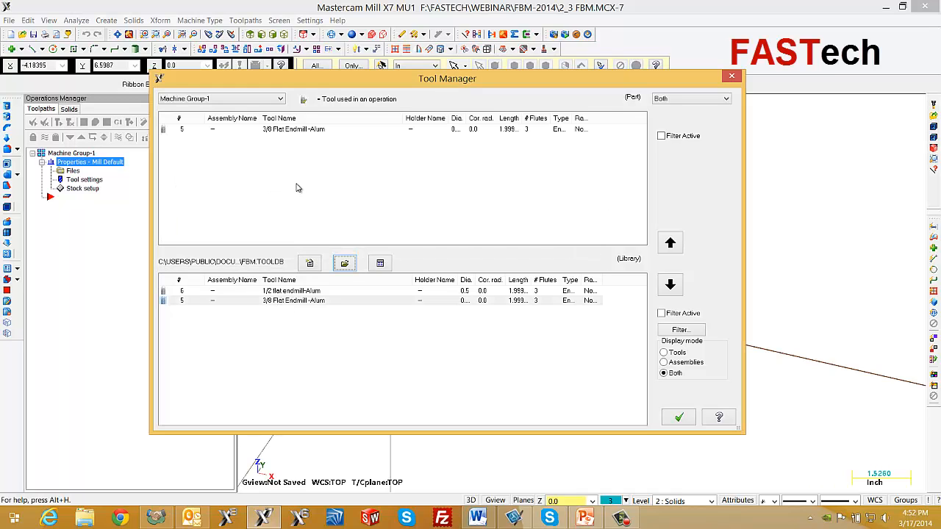
pyautogui.click(678, 418)
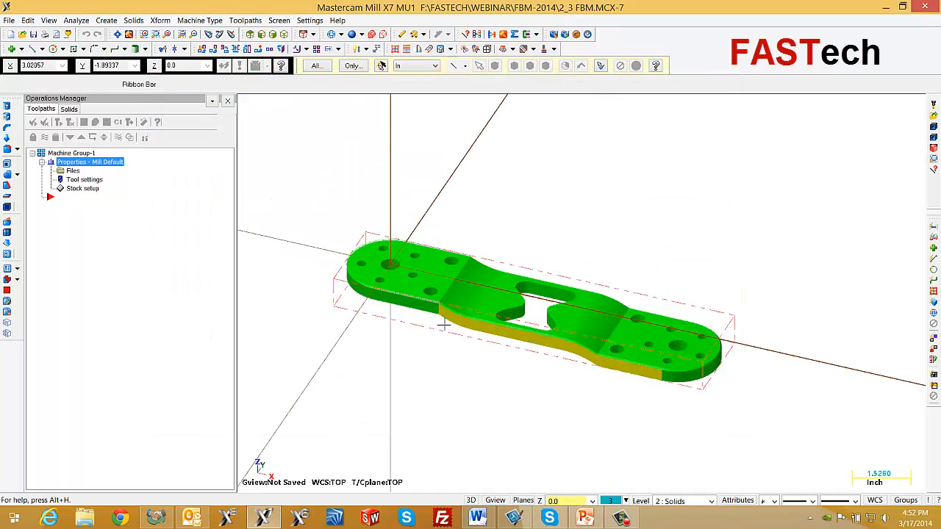
# Create an FBM Mill toolpath that roughs and finishes outside the part, using only tools in MCX without the tool library or tool creation.
pyautogui.click(248, 20)
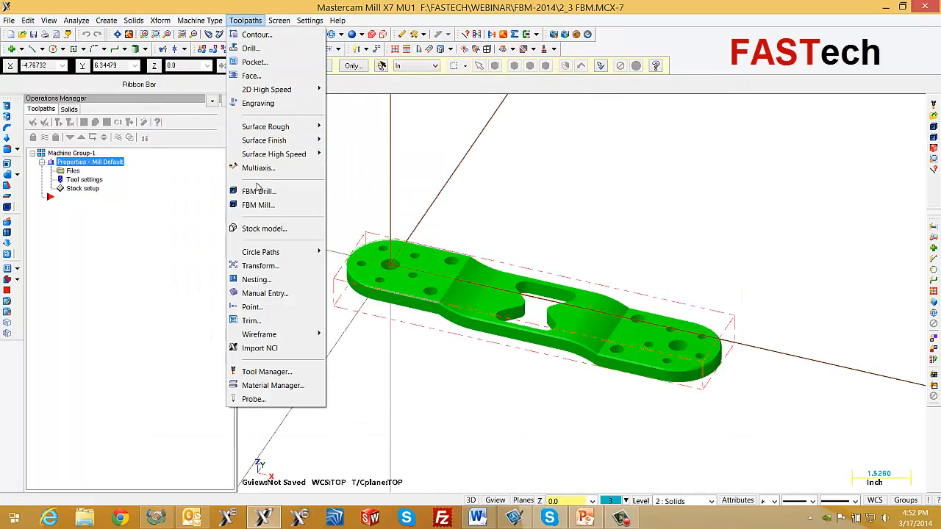
pyautogui.click(261, 205)
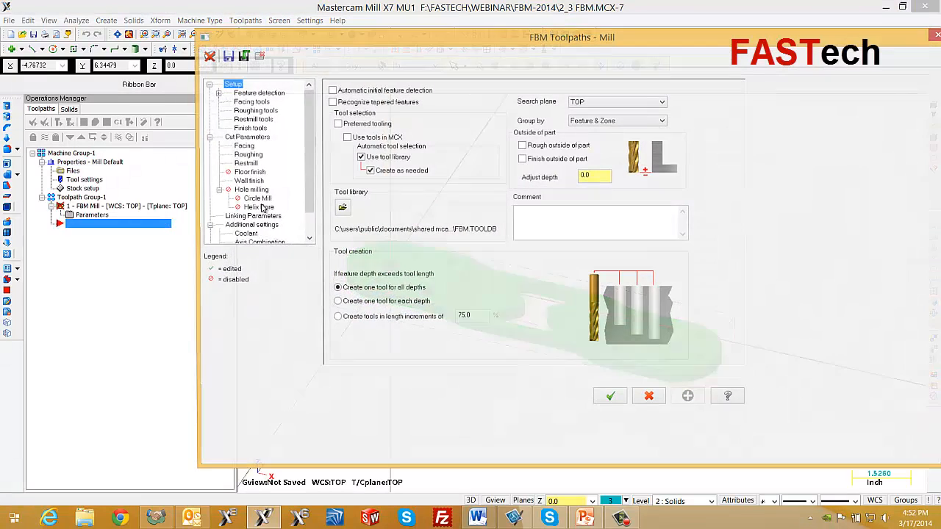
pyautogui.click(521, 146)
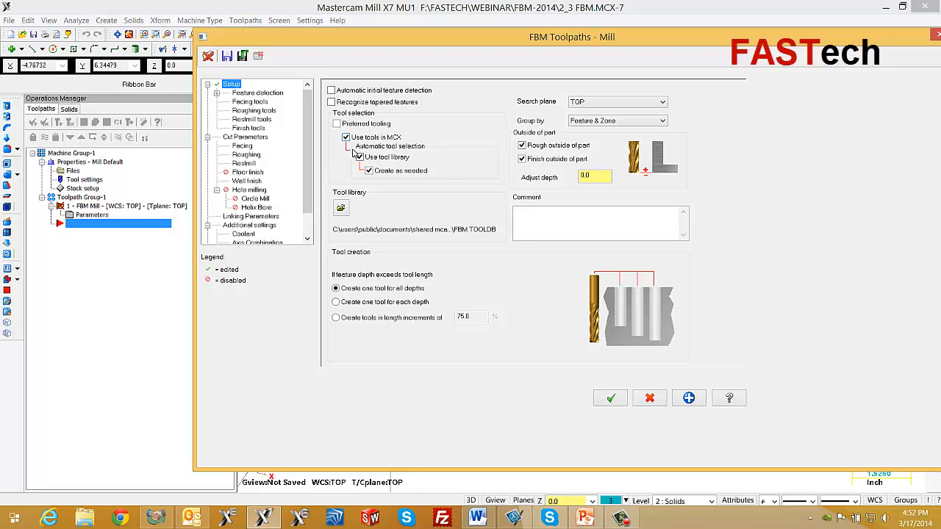
pyautogui.click(369, 171)
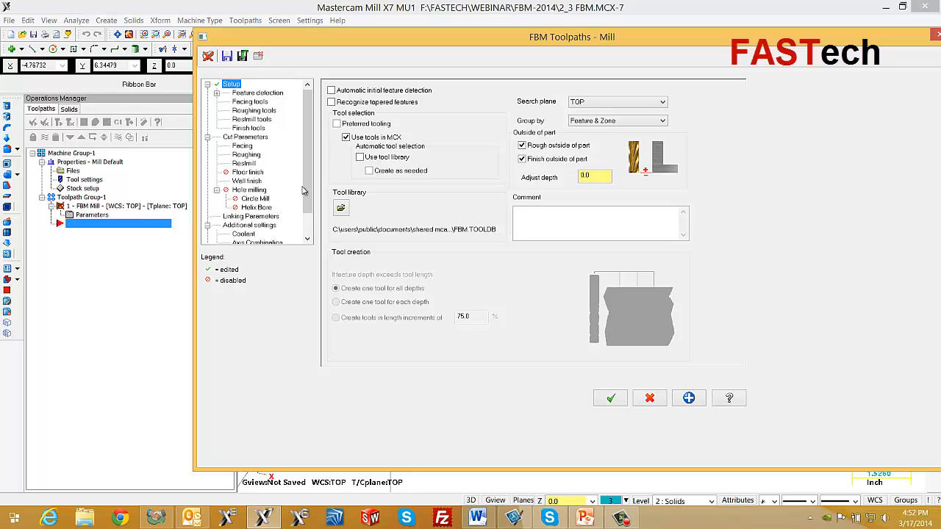
# Detect the part's millable features and generate the FBM Mill operations from them.
pyautogui.scroll(-1, 301, 191)
pyautogui.click(239, 234)
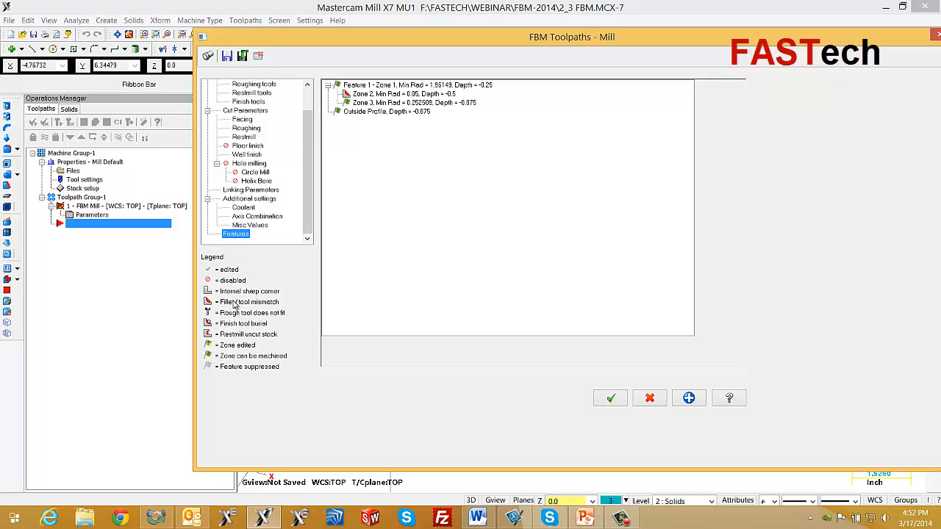
pyautogui.click(614, 400)
pyautogui.click(94, 160)
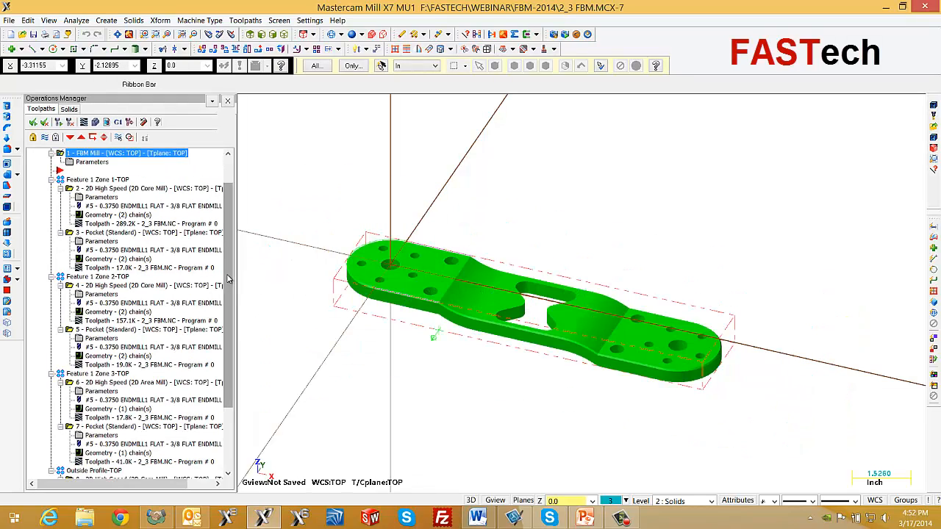
# Backplot all toolpaths in the FBM Mill-TOP group to examine their cuts, then close the backplot.
pyautogui.moveTo(228, 278); pyautogui.dragTo(228, 250)
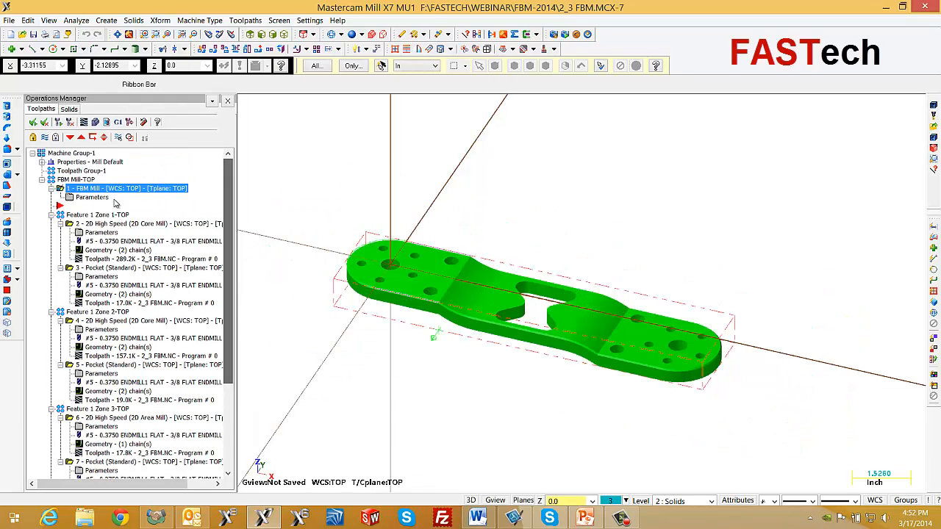
pyautogui.click(42, 179)
pyautogui.click(76, 179)
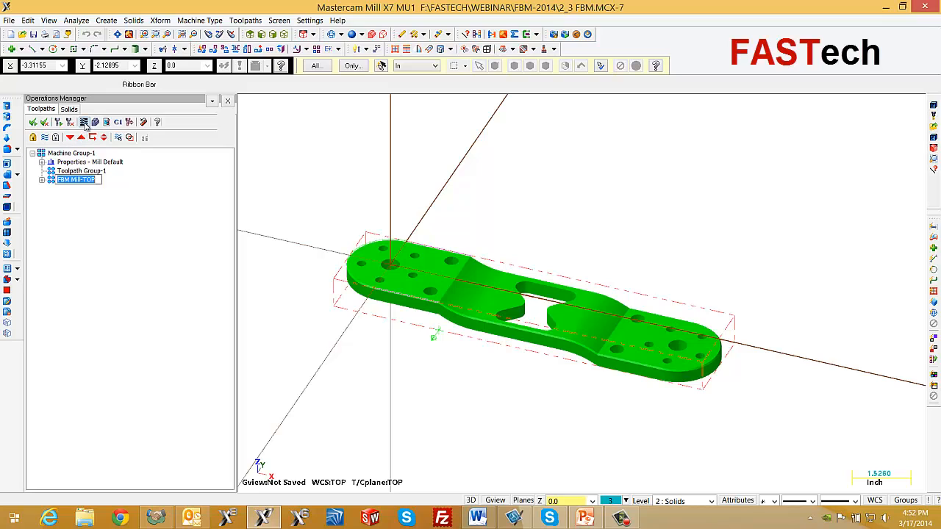
pyautogui.click(81, 138)
pyautogui.click(247, 101)
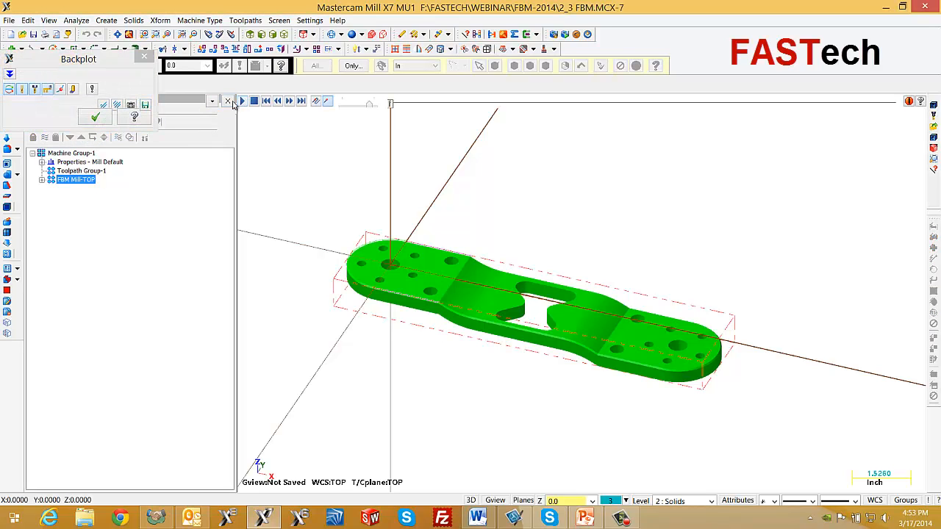
pyautogui.click(95, 118)
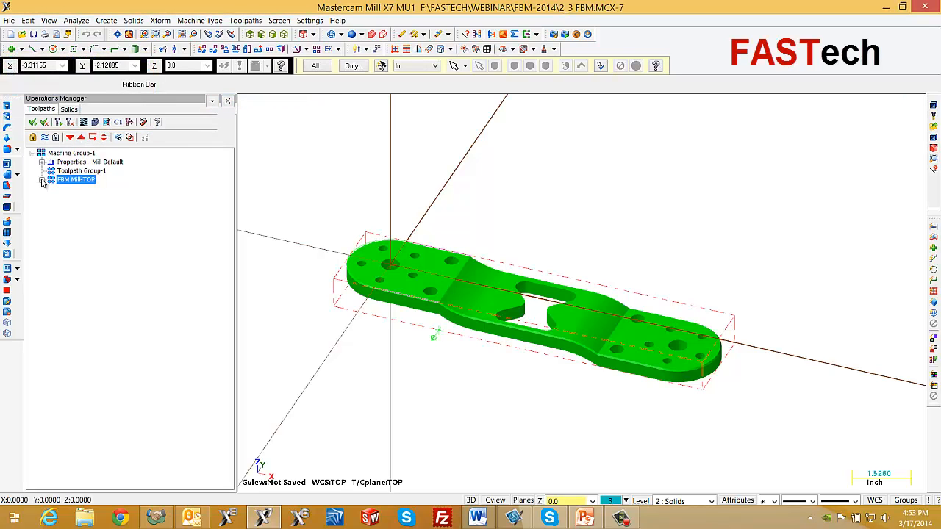
pyautogui.click(42, 179)
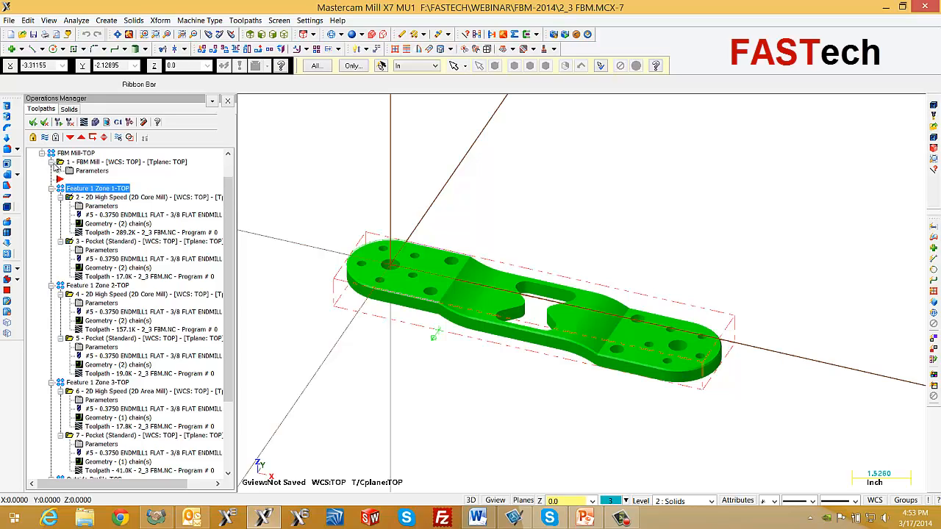
pyautogui.click(83, 122)
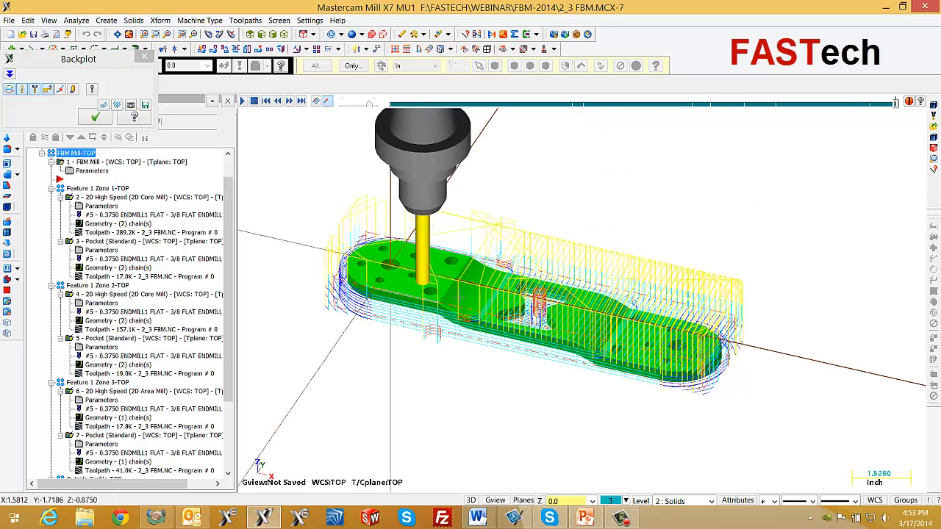
pyautogui.click(101, 120)
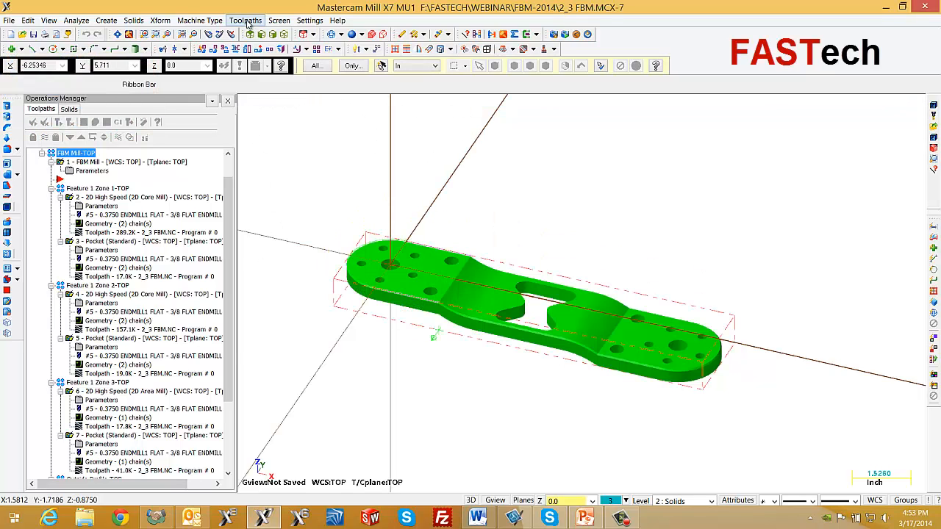
# Create an FBM Drill toolpath for the part with spot drilling turned off.
pyautogui.click(50, 163)
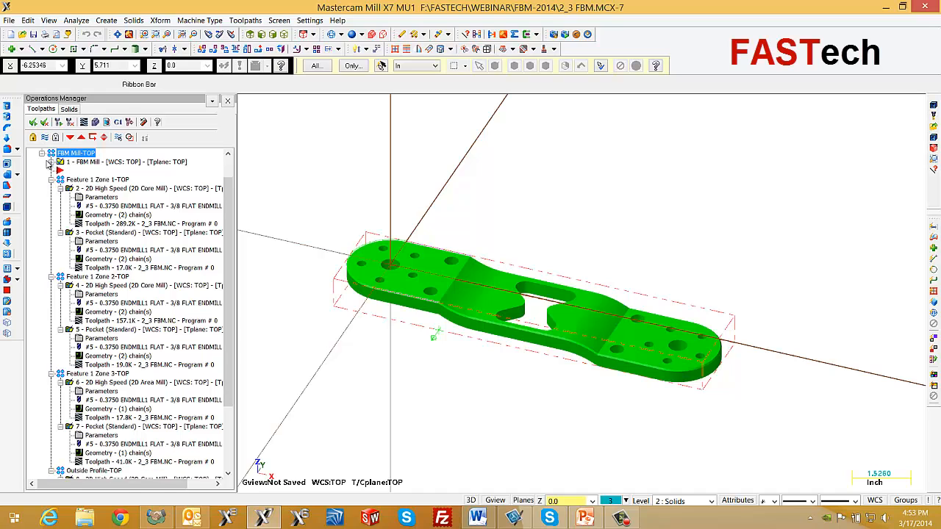
pyautogui.click(42, 153)
pyautogui.click(245, 20)
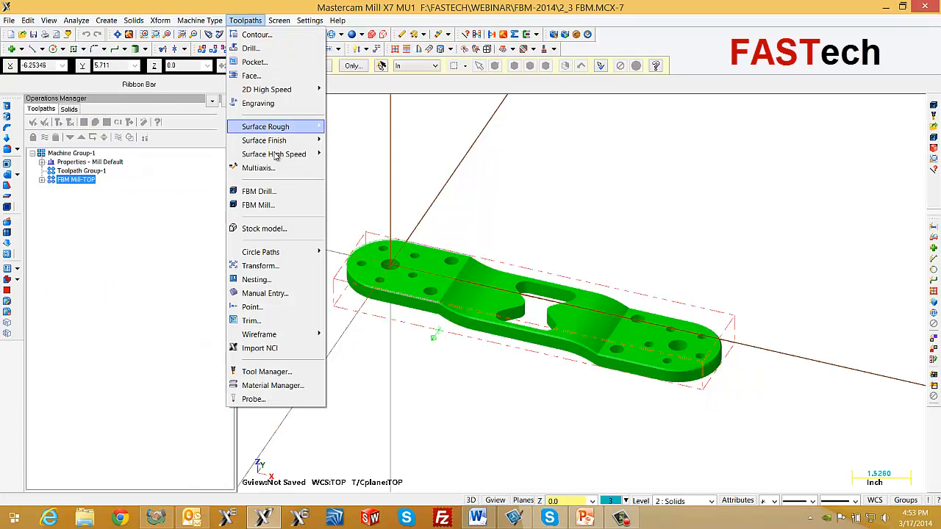
pyautogui.click(273, 191)
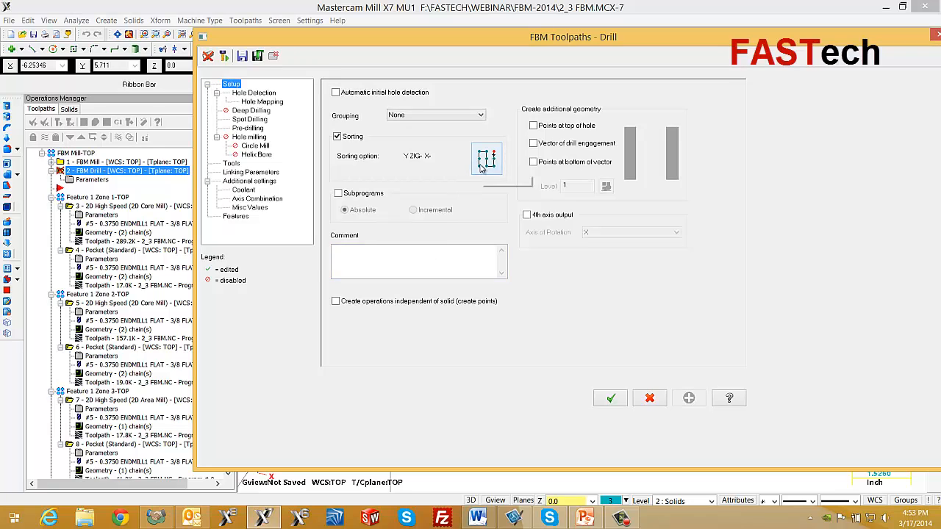
pyautogui.click(256, 94)
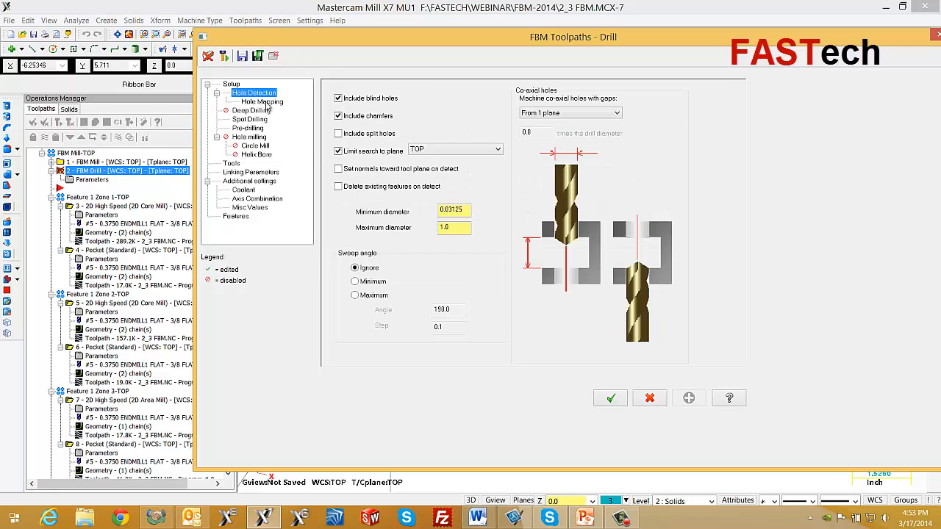
pyautogui.click(250, 119)
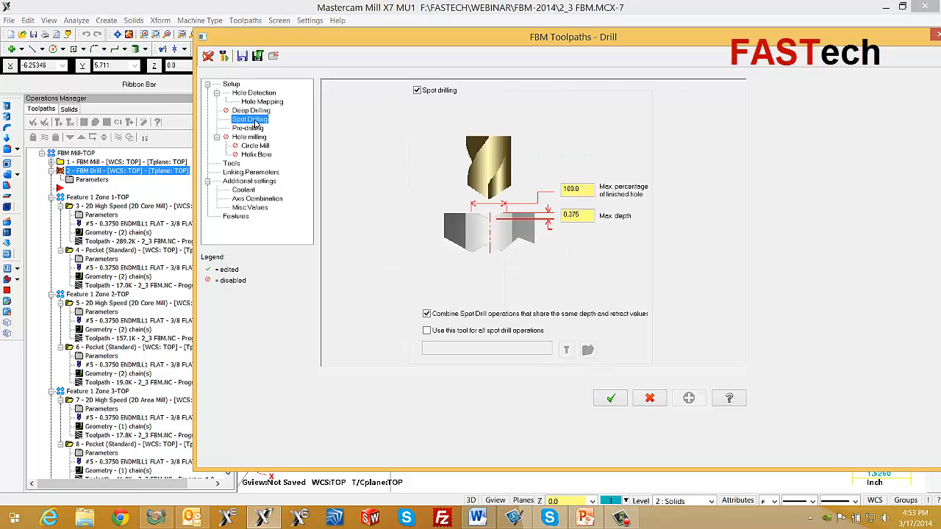
pyautogui.click(417, 90)
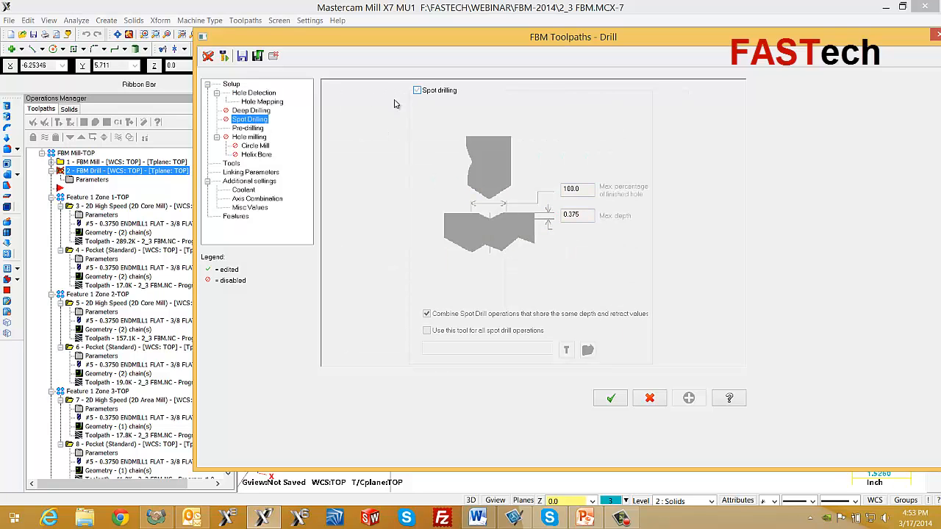
# Detect the part's hole features and generate the FBM Drill operations from them.
pyautogui.click(235, 216)
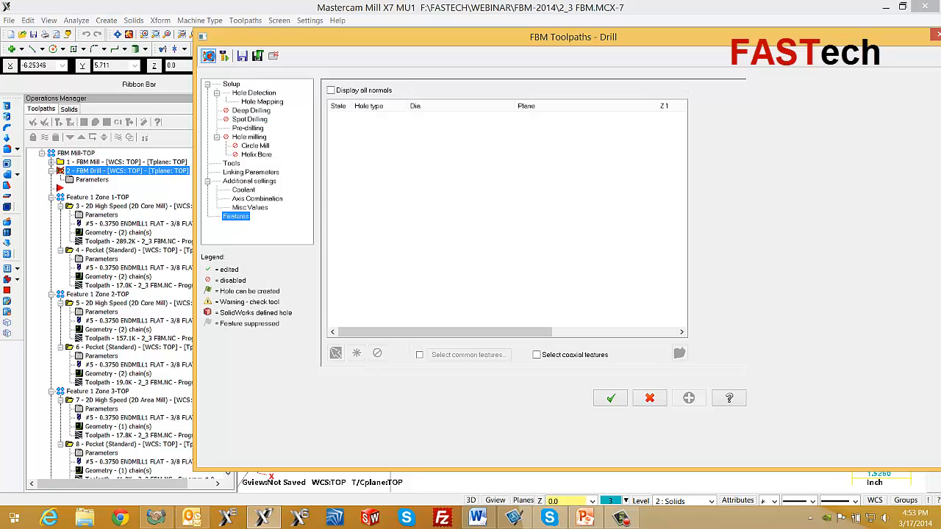
pyautogui.click(208, 56)
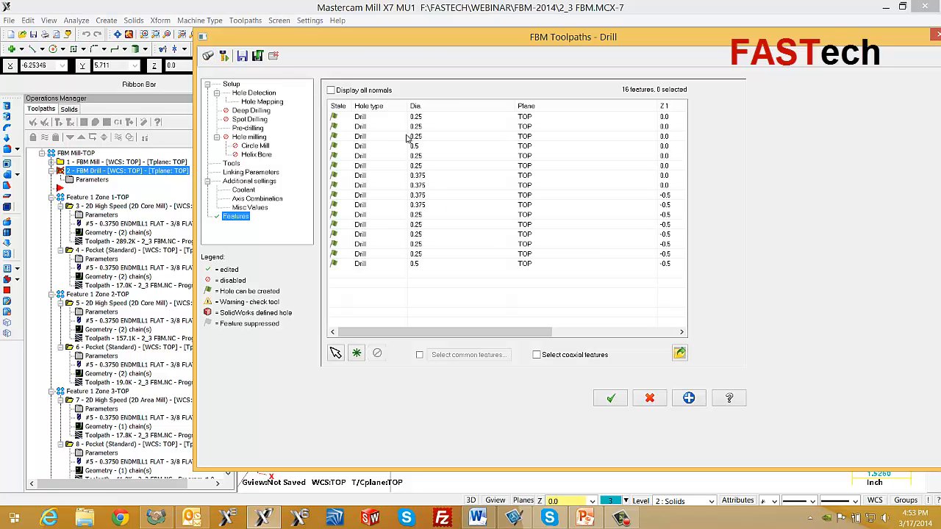
pyautogui.click(611, 398)
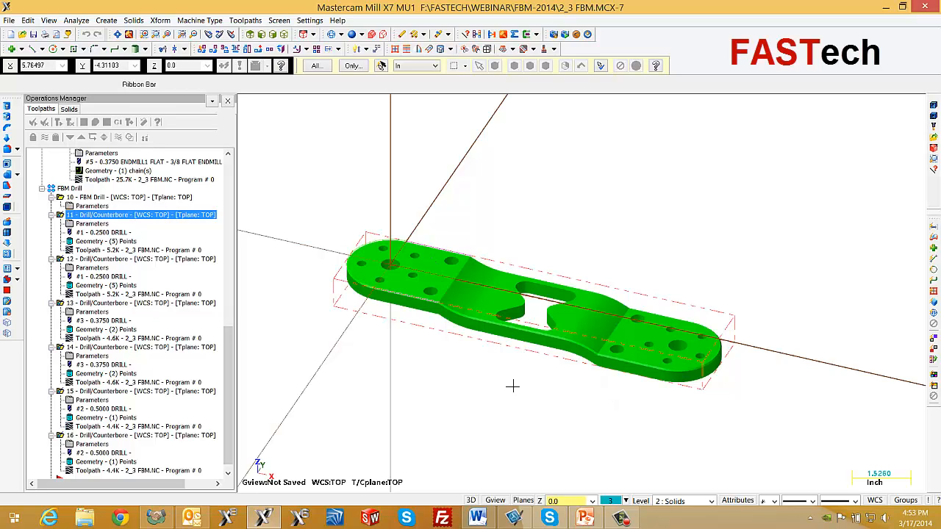
# Examine the hole type choices for the first detected hole in the FBM Drill features, then close the parameters without changes.
pyautogui.click(87, 206)
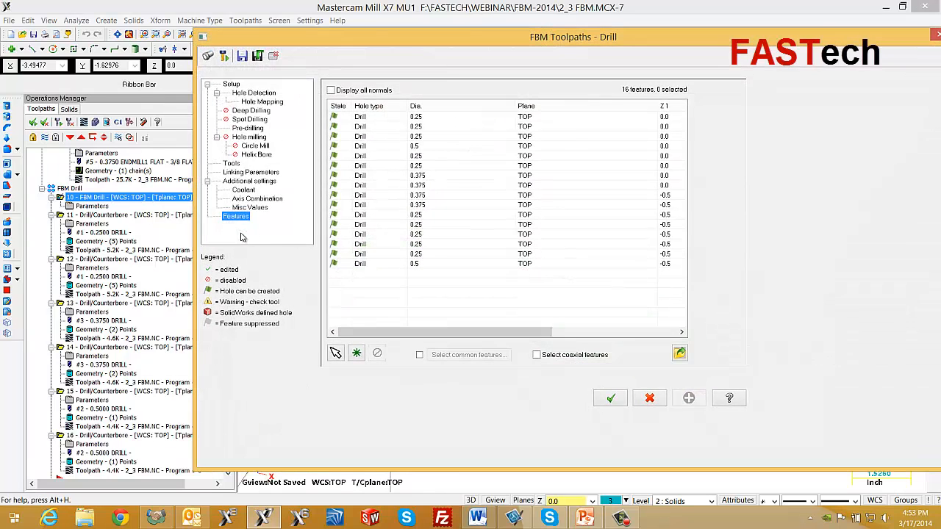
pyautogui.click(392, 118)
pyautogui.rightClick(392, 120)
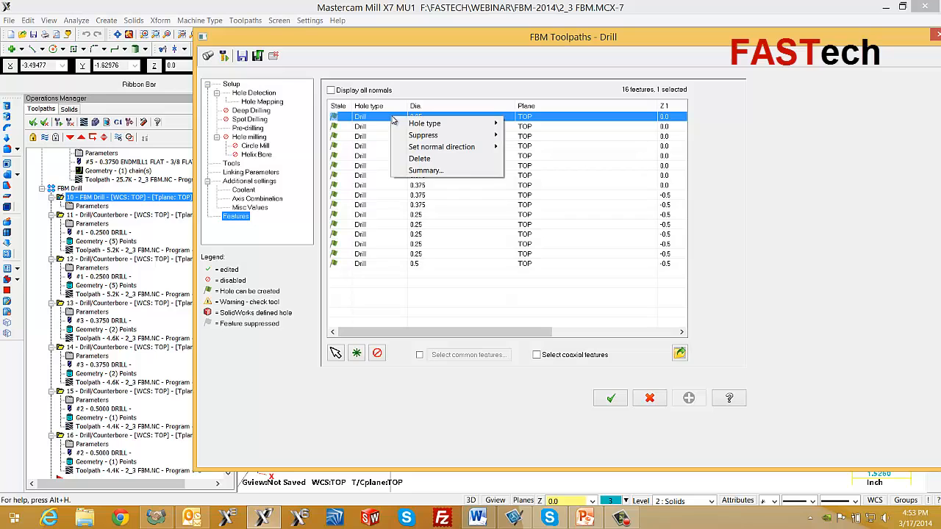
pyautogui.moveTo(477, 125)
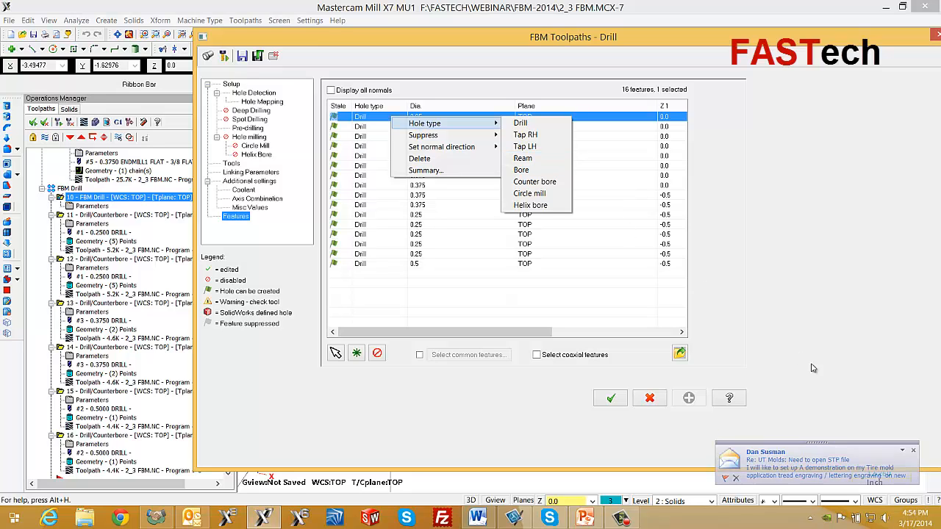
pyautogui.click(913, 452)
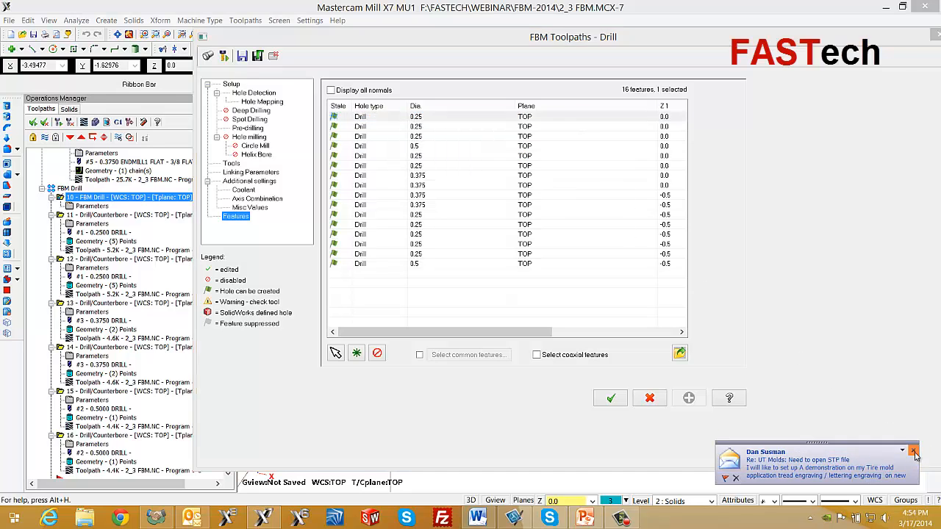
pyautogui.click(651, 399)
# Collapse the FBM Drill and FBM Mill-TOP groups in the operations list.
pyautogui.click(52, 198)
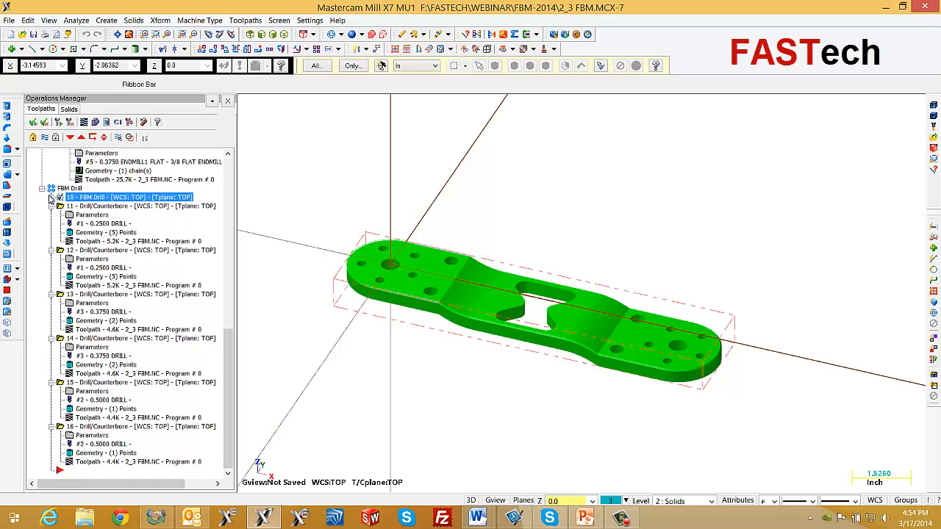
pyautogui.click(43, 188)
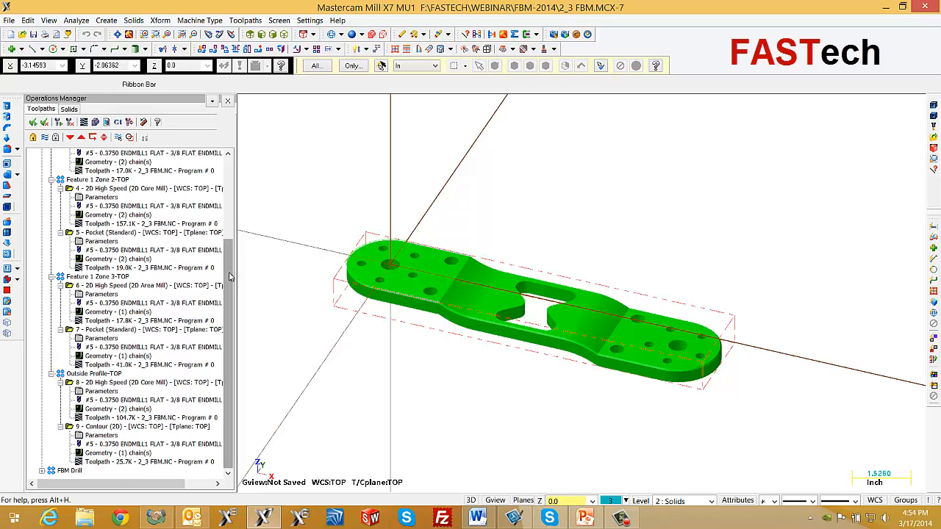
pyautogui.scroll(4, 46, 186)
pyautogui.click(42, 179)
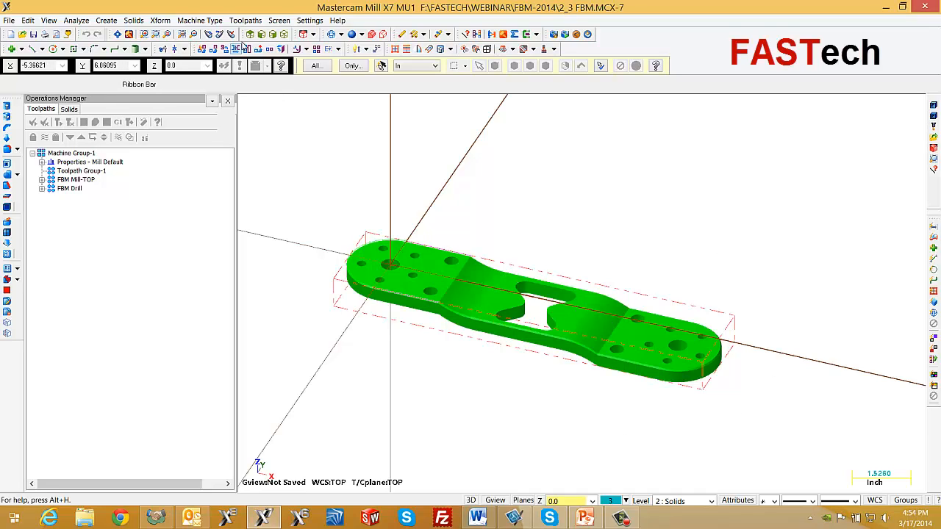
# Create a Surface Finish Flowline toolpath using the curved ramp face beside the origin-end hole pattern as the drive surface.
pyautogui.click(246, 21)
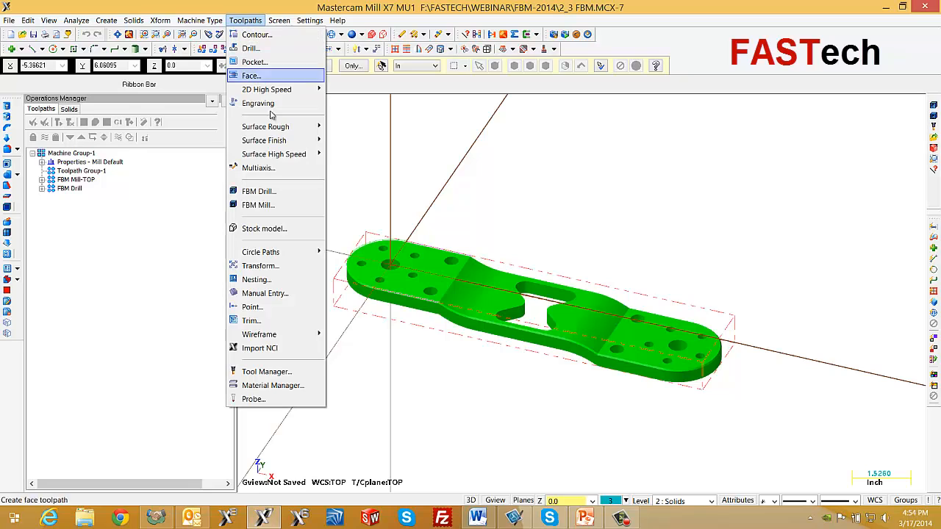
pyautogui.moveTo(276, 154)
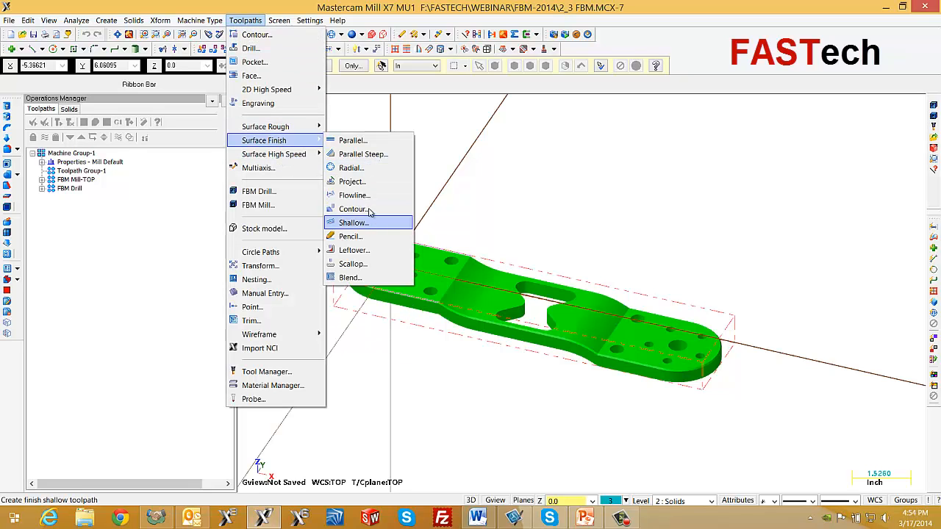
pyautogui.click(369, 194)
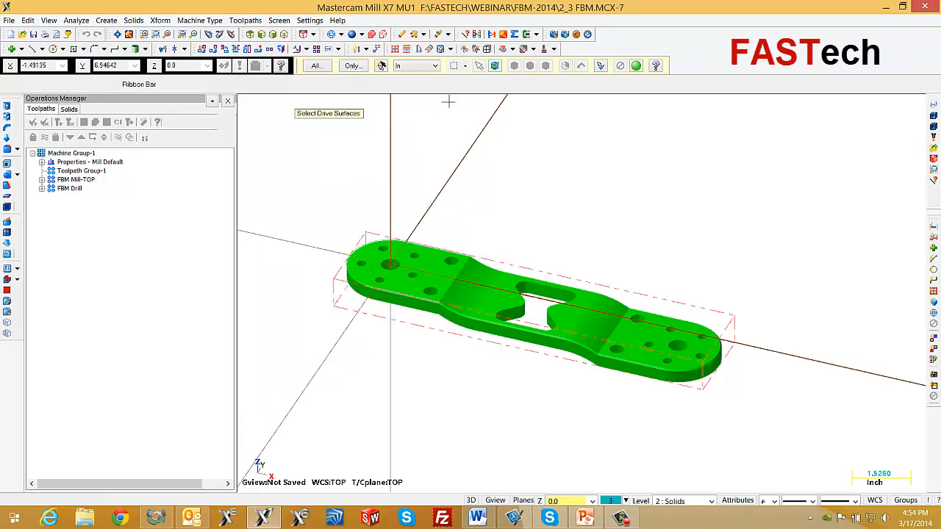
pyautogui.click(493, 66)
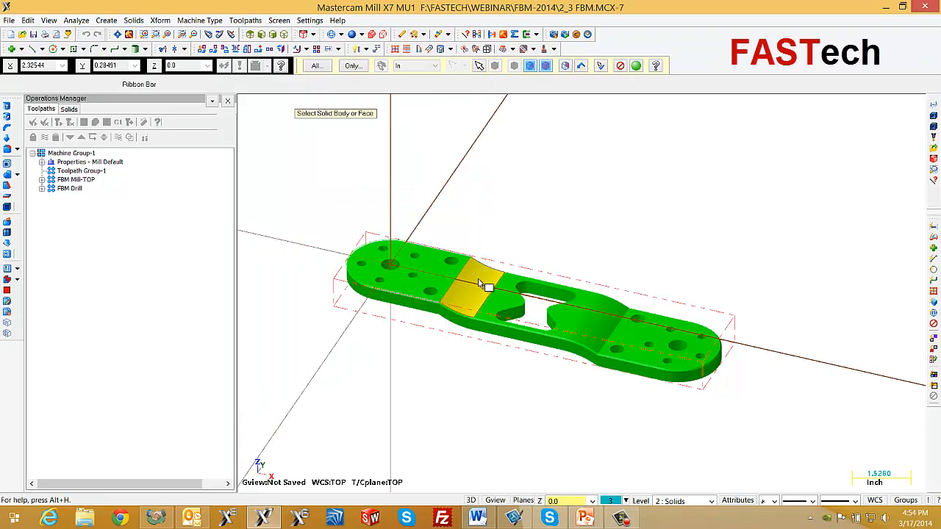
pyautogui.click(634, 66)
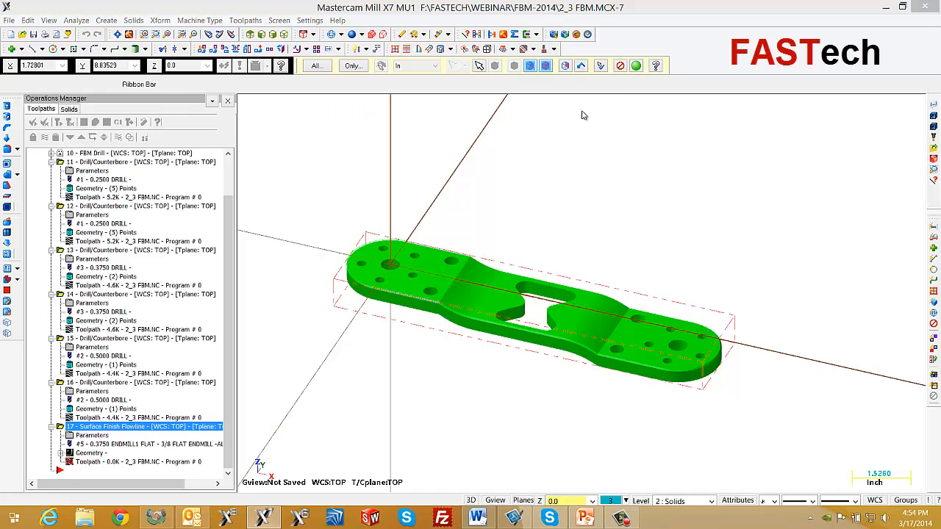
# Flip the flowline cut direction so the passes run across the width of the ramp face.
pyautogui.click(106, 300)
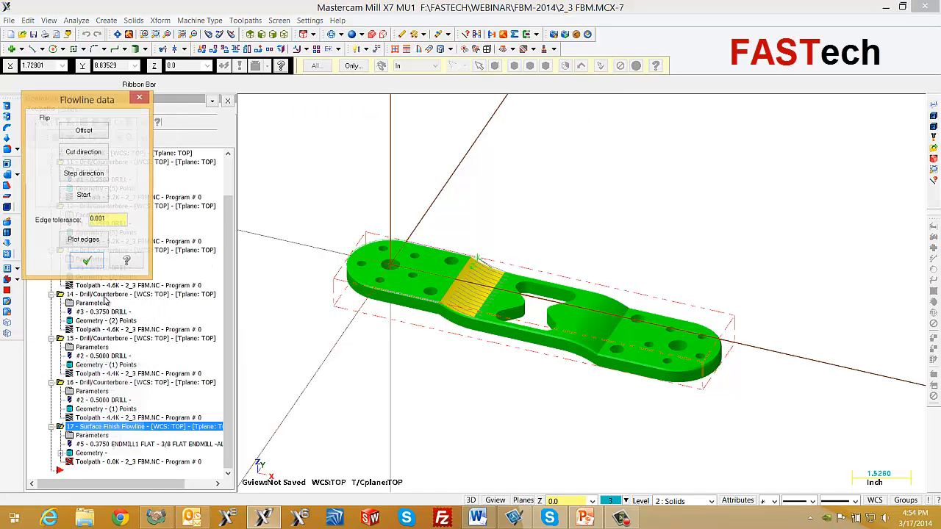
pyautogui.click(90, 156)
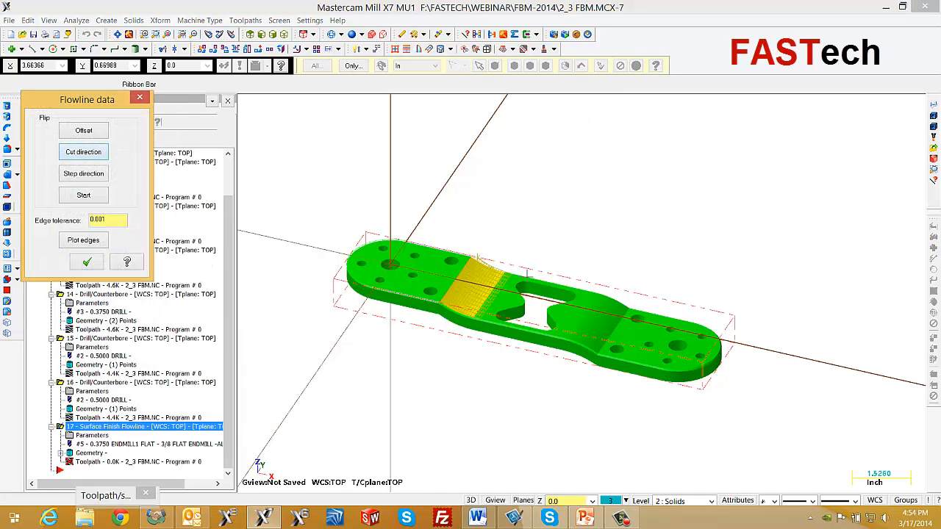
pyautogui.scroll(-2, 527, 276)
pyautogui.rightClick(523, 223)
pyautogui.click(548, 236)
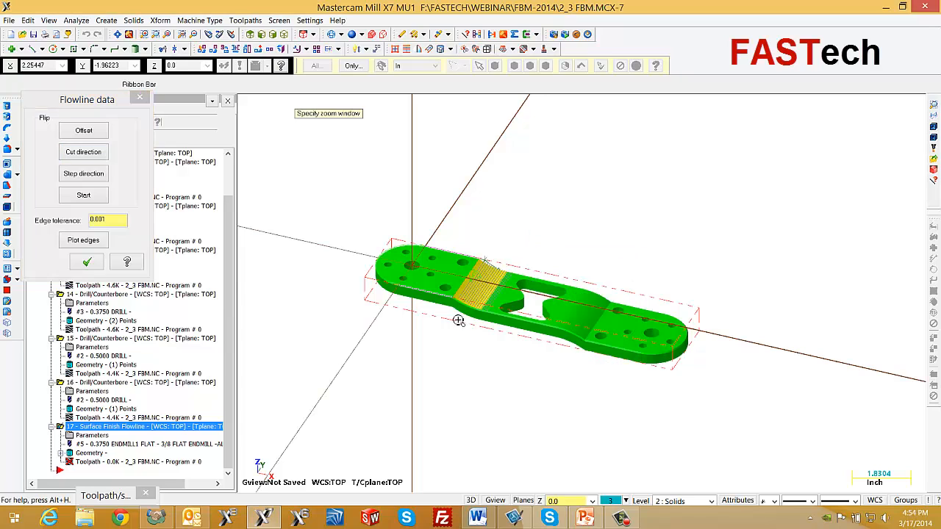
pyautogui.click(416, 350)
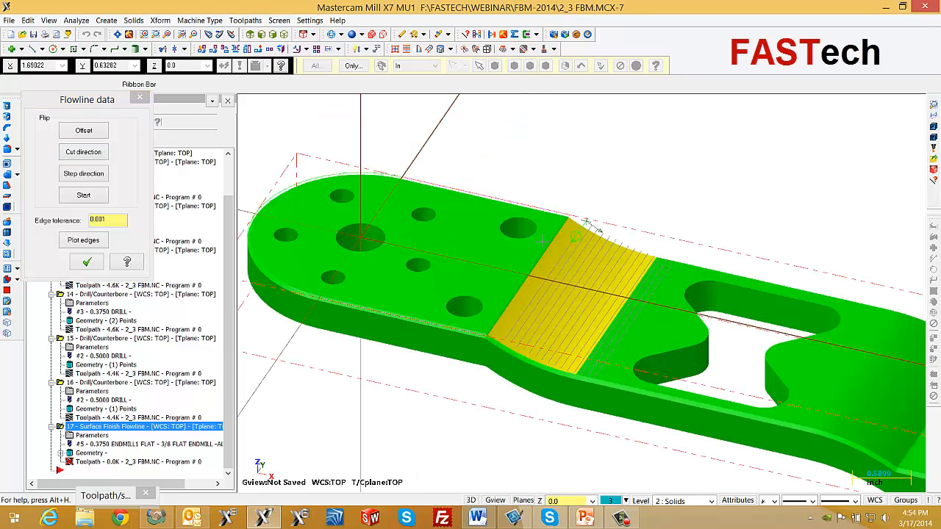
pyautogui.click(86, 263)
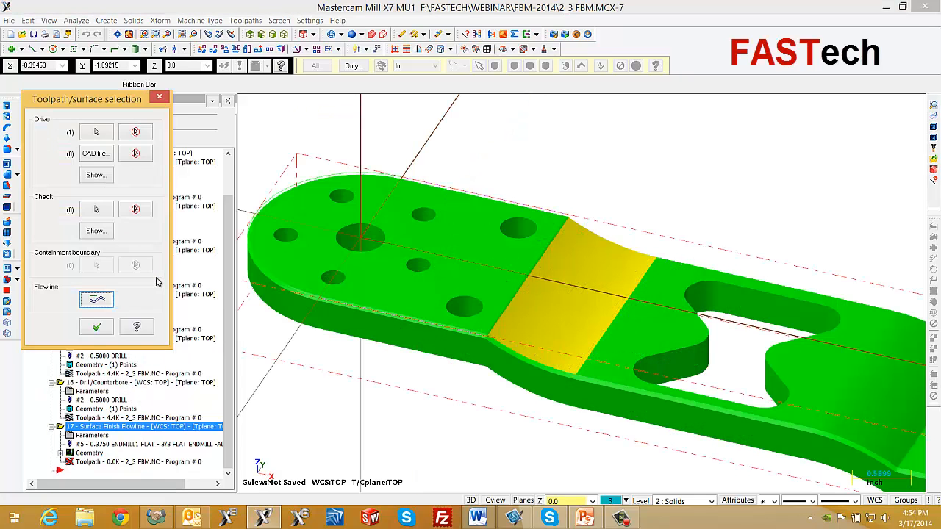
# Generate the flowline finish toolpath with the 3/8 Flat Endmill-Alum and a stepover distance of 0.01.
pyautogui.click(97, 328)
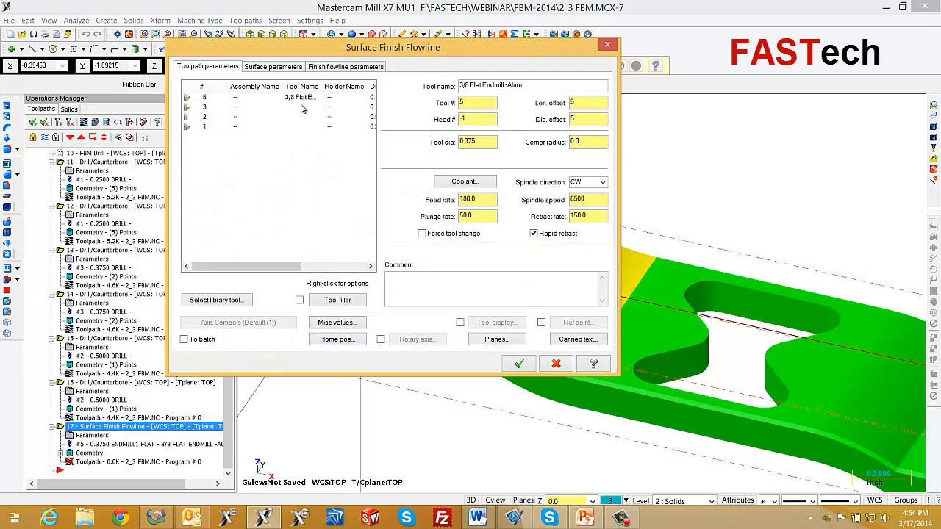
pyautogui.click(300, 97)
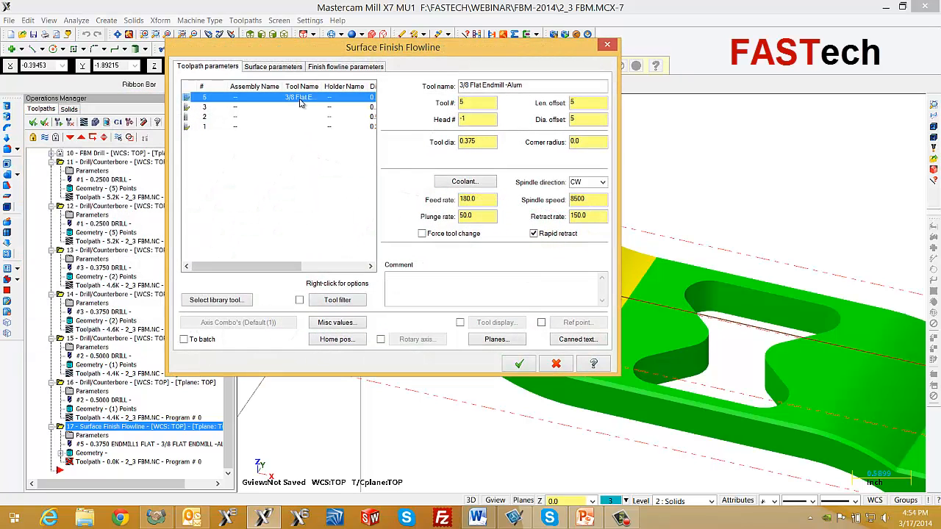
pyautogui.moveTo(342, 48); pyautogui.dragTo(323, 316)
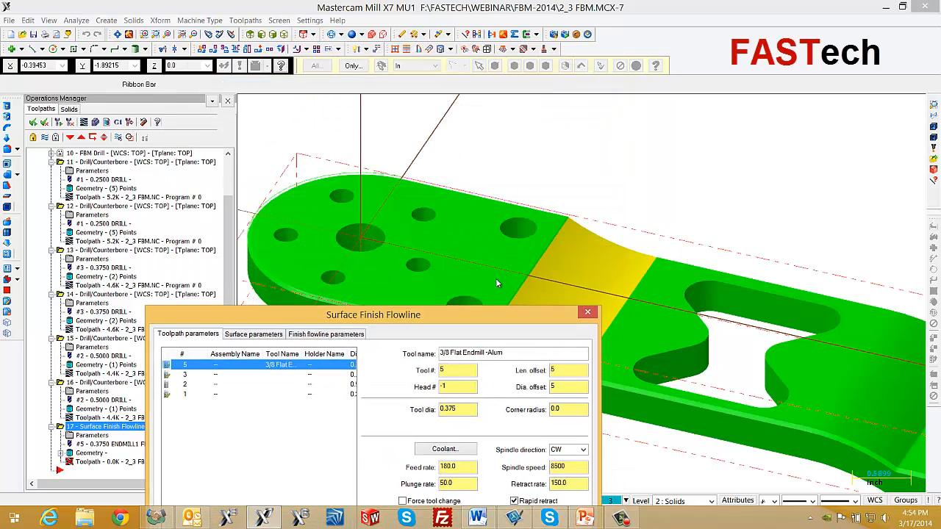
pyautogui.moveTo(486, 317); pyautogui.dragTo(442, 67)
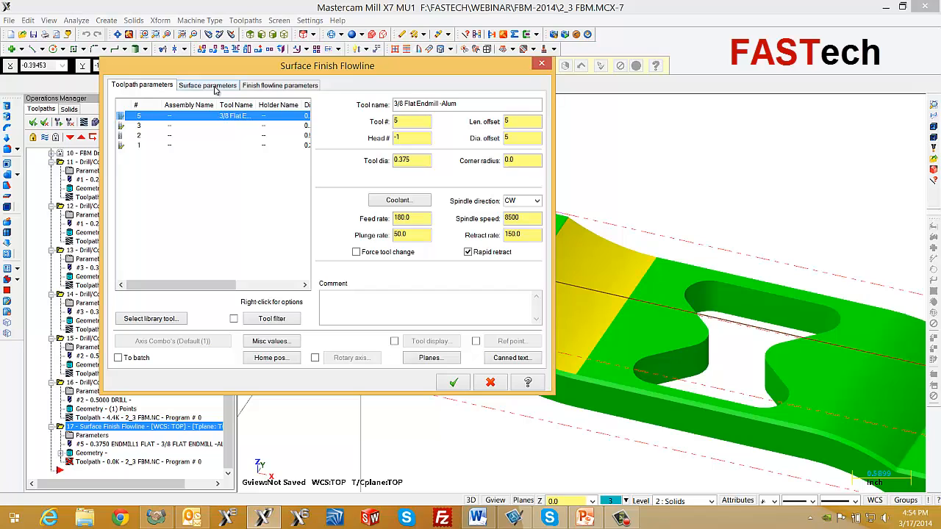
pyautogui.click(264, 85)
pyautogui.click(269, 120)
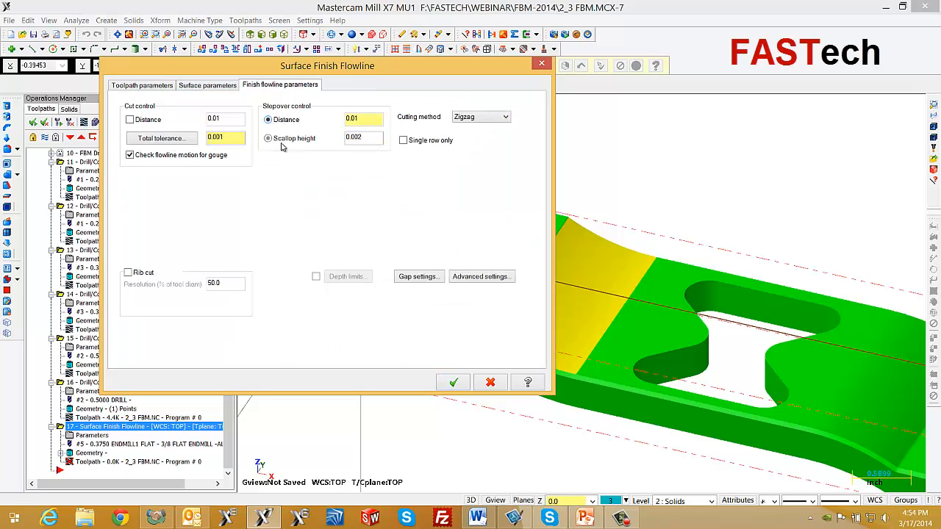
pyautogui.click(453, 382)
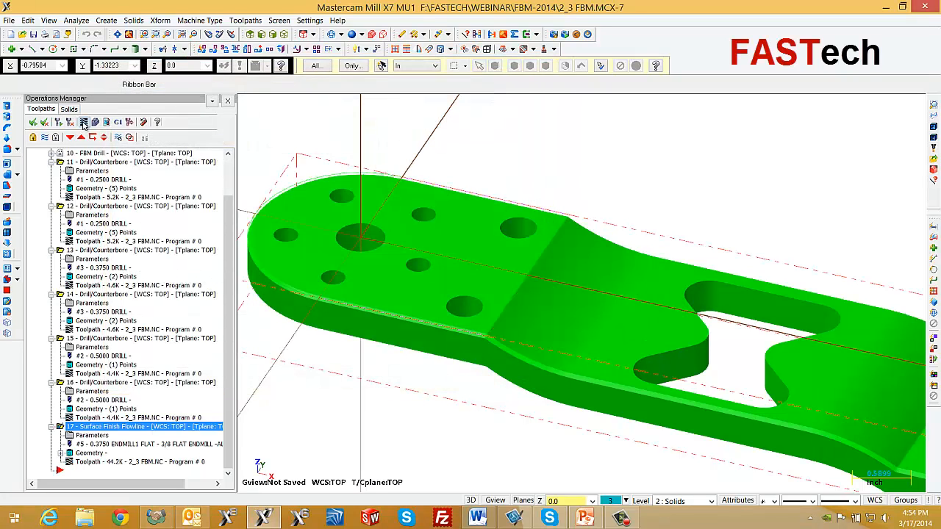
# Backplot the Surface Finish Flowline toolpath to check the cutter's passes over the curved ramp face.
pyautogui.click(83, 122)
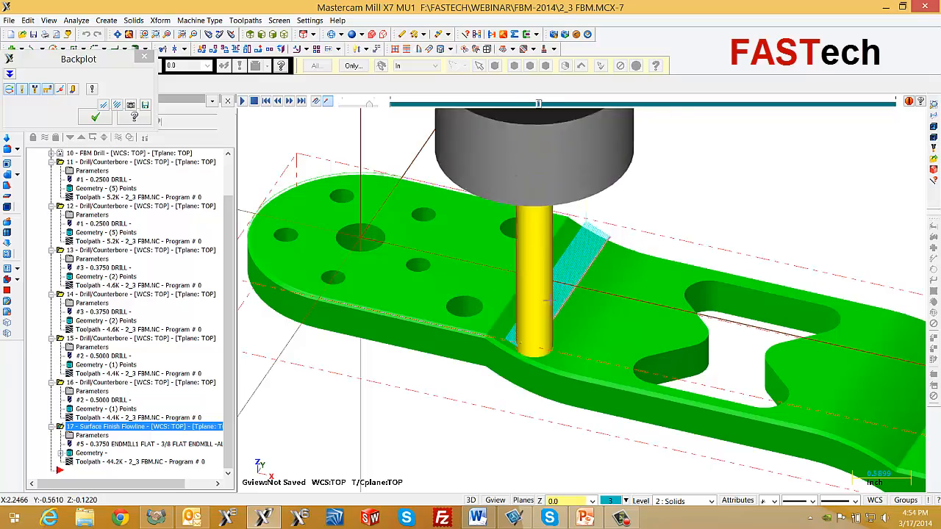
pyautogui.scroll(-3, 547, 300)
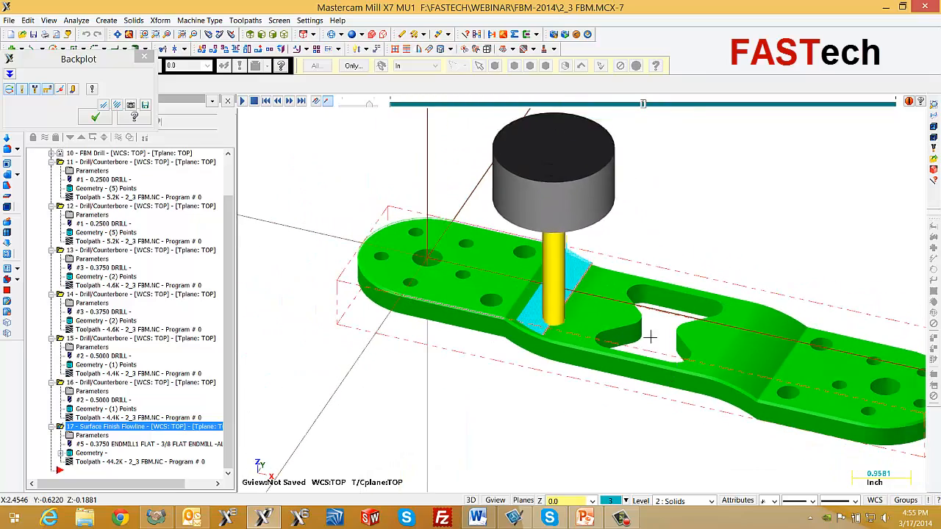
pyautogui.moveTo(650, 336)
pyautogui.mouseDown(button='middle')
pyautogui.moveTo(657, 288)
pyautogui.moveTo(666, 345)
pyautogui.mouseUp(button='middle')
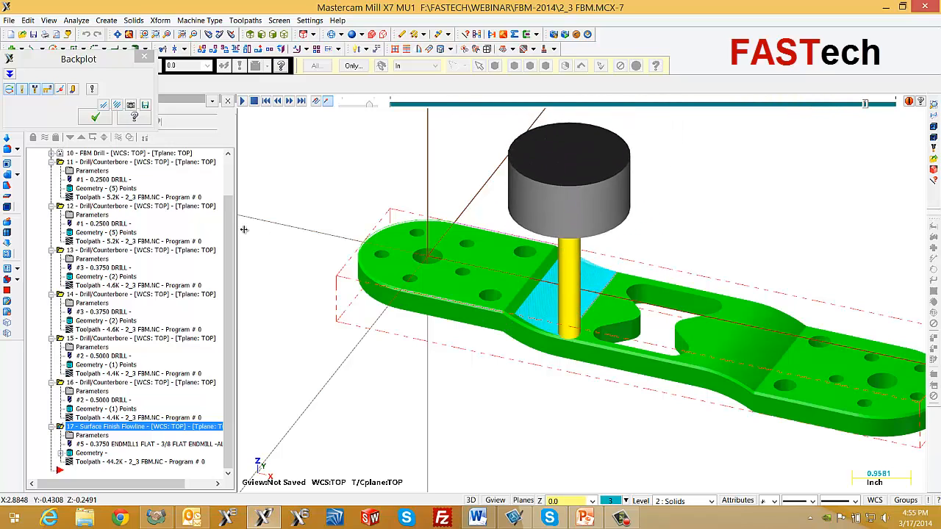
pyautogui.click(95, 117)
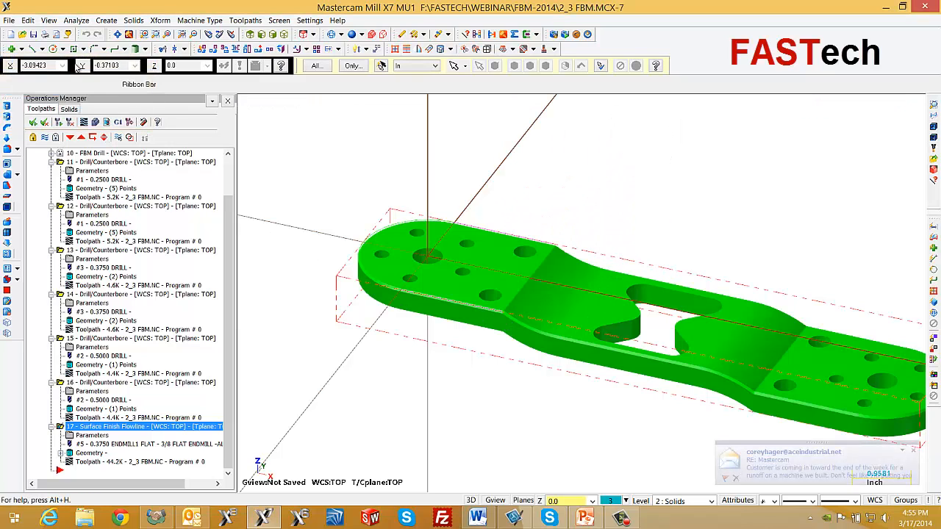
# Bring up the dialog for opening a file and close the Outlook window running in the background.
pyautogui.click(9, 19)
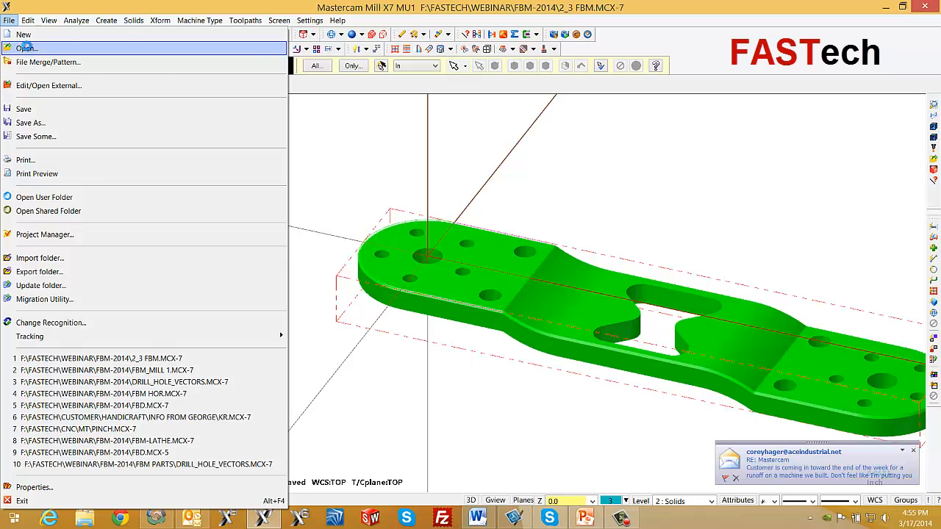
pyautogui.click(25, 47)
pyautogui.moveTo(918, 307)
pyautogui.click(918, 435)
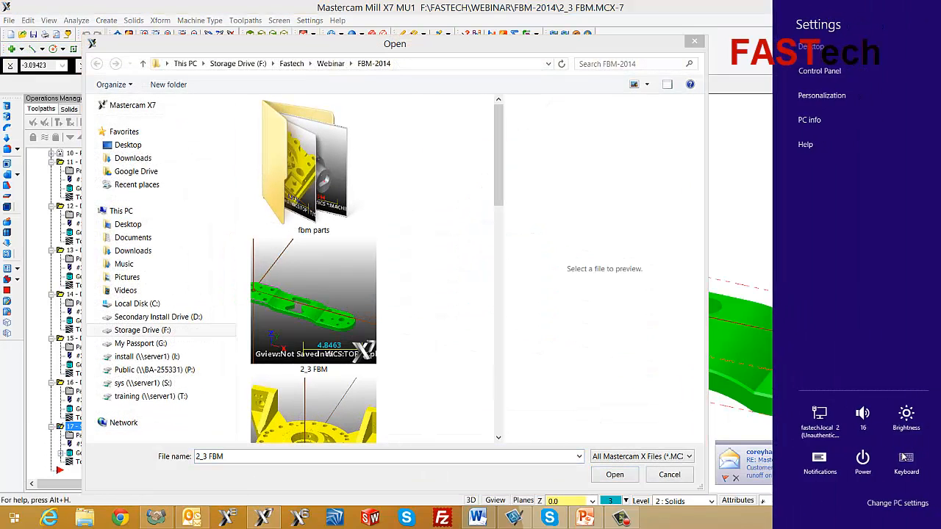
pyautogui.click(762, 255)
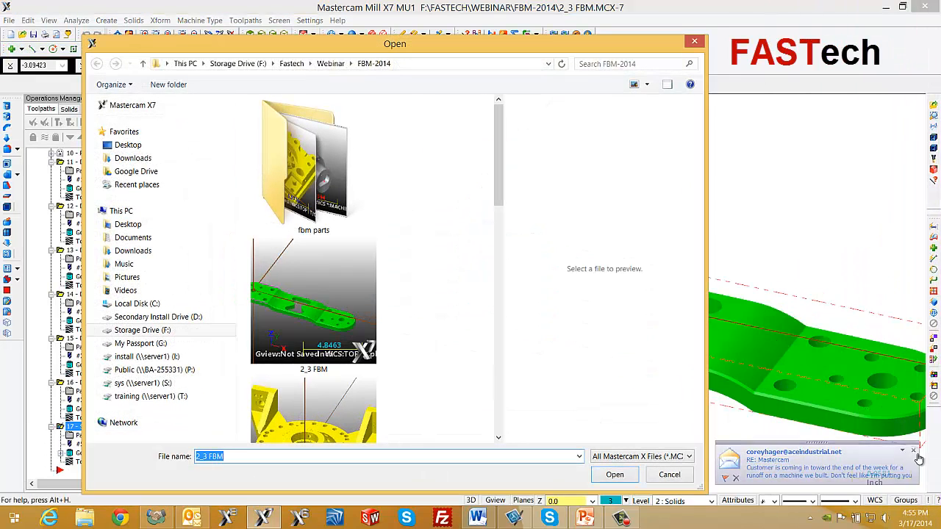
pyautogui.rightClick(203, 520)
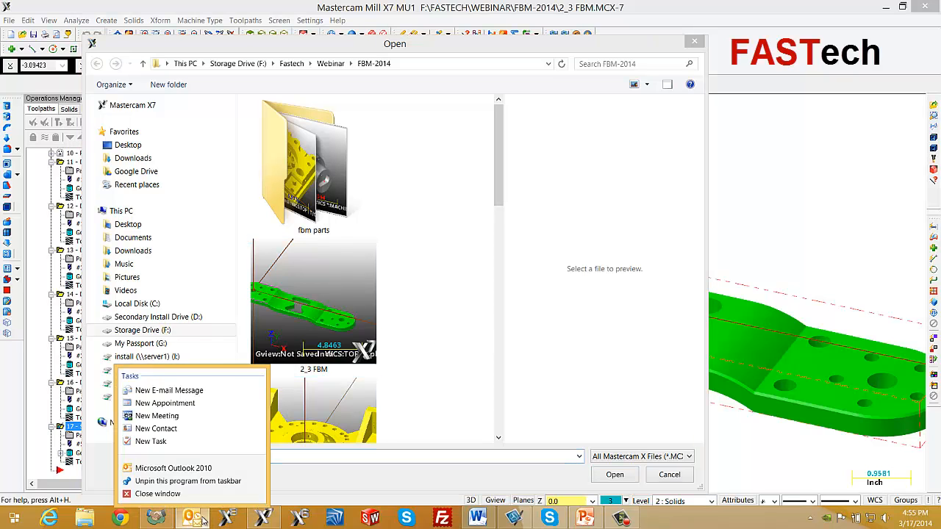
pyautogui.click(191, 491)
# Open the FBM-LATHE file from the FBM-2014 folder, accepting the hidden-level warning and a colour for background-matching entities.
pyautogui.moveTo(502, 175); pyautogui.dragTo(503, 408)
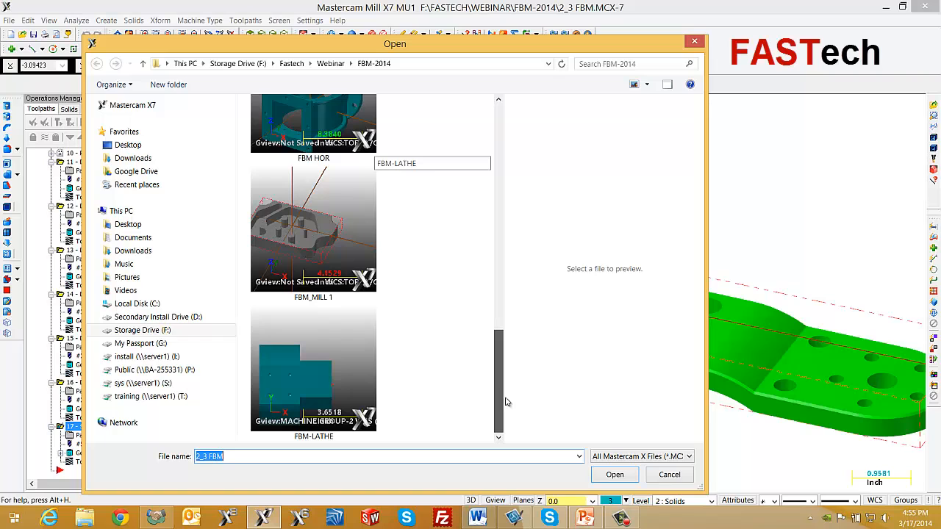
pyautogui.doubleClick(313, 349)
pyautogui.click(530, 284)
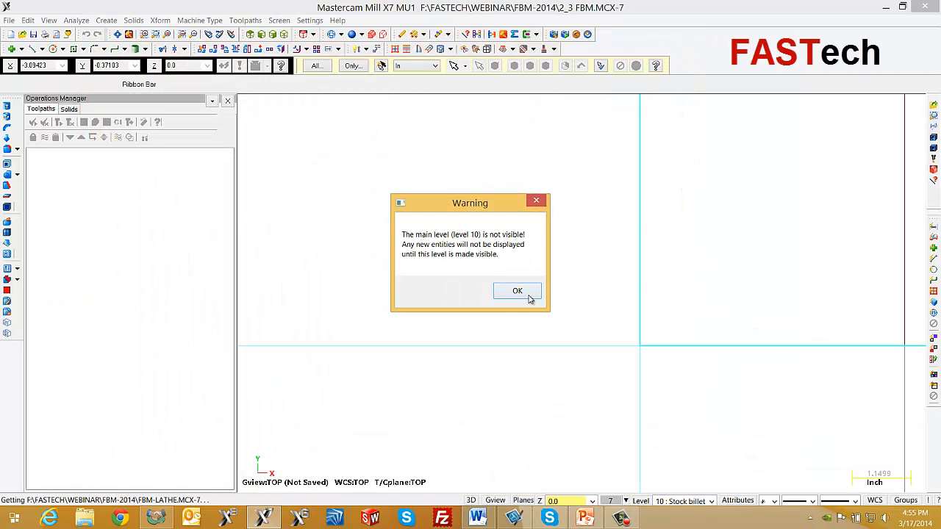
pyautogui.click(524, 291)
pyautogui.click(572, 281)
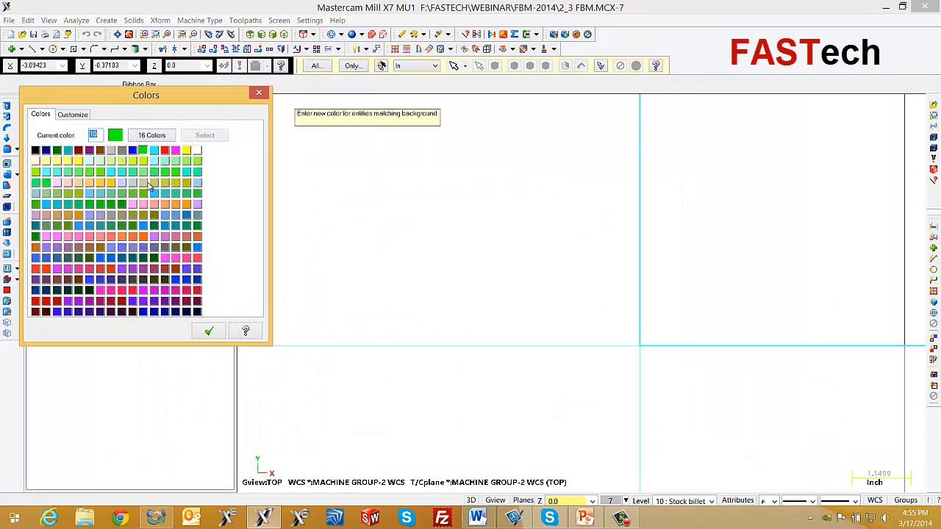
pyautogui.doubleClick(127, 152)
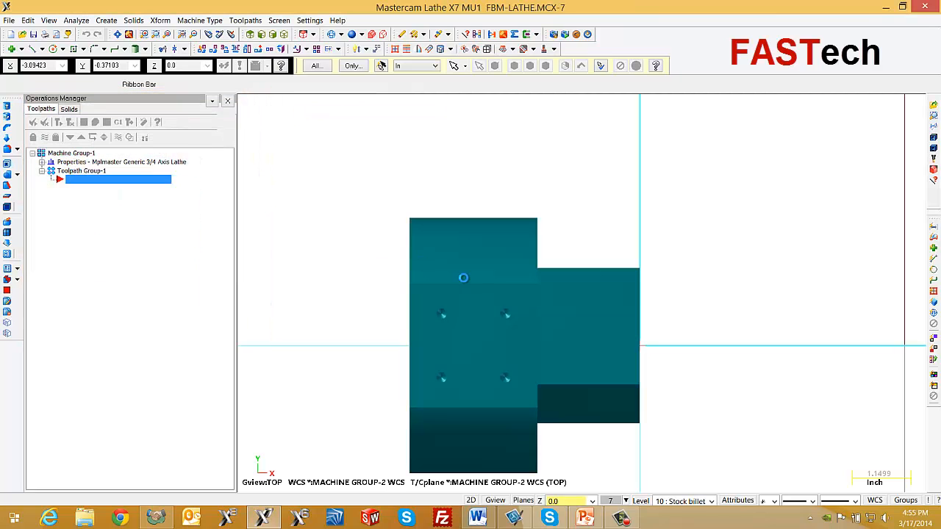
# Examine the lathe part from several angles, including its flat with the pocket and holes, the flange face and the hexagonal end.
pyautogui.moveTo(462, 277); pyautogui.dragTo(582, 241, button='middle')
pyautogui.scroll(-3, 577, 252)
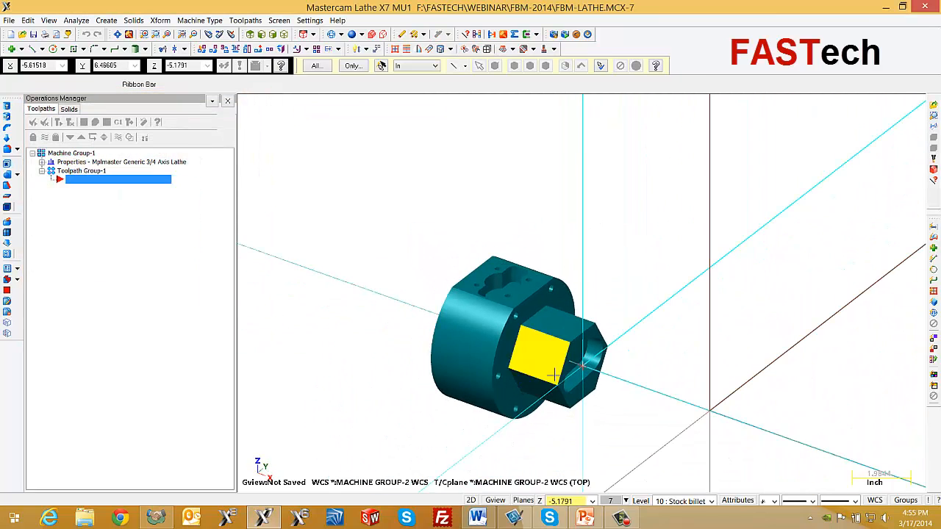
pyautogui.moveTo(498, 306)
pyautogui.mouseDown(button='middle')
pyautogui.moveTo(370, 358)
pyautogui.moveTo(430, 325)
pyautogui.mouseUp(button='middle')
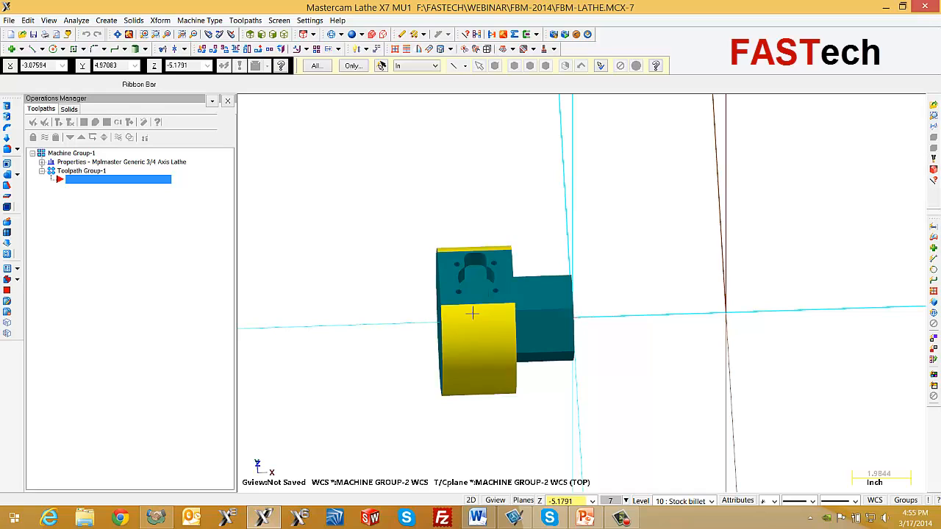
pyautogui.rightClick(375, 245)
pyautogui.click(425, 339)
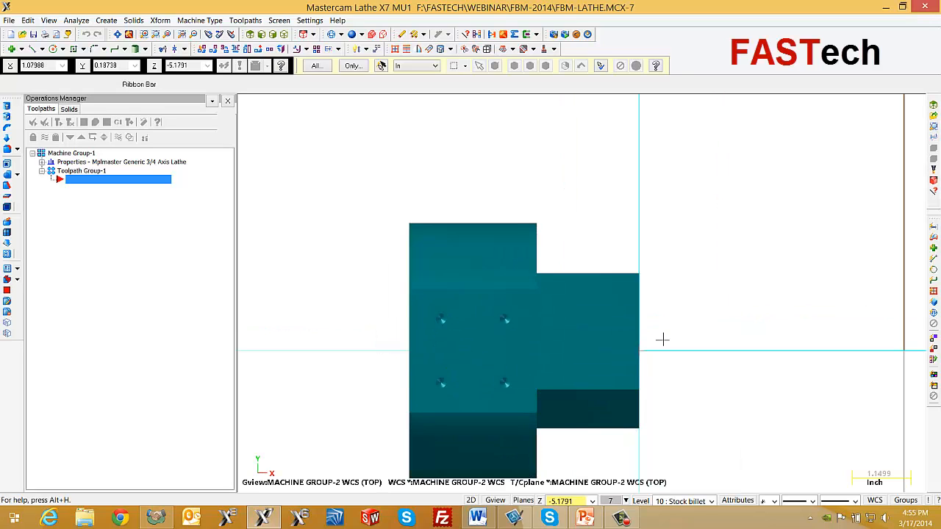
pyautogui.scroll(-4, 487, 281)
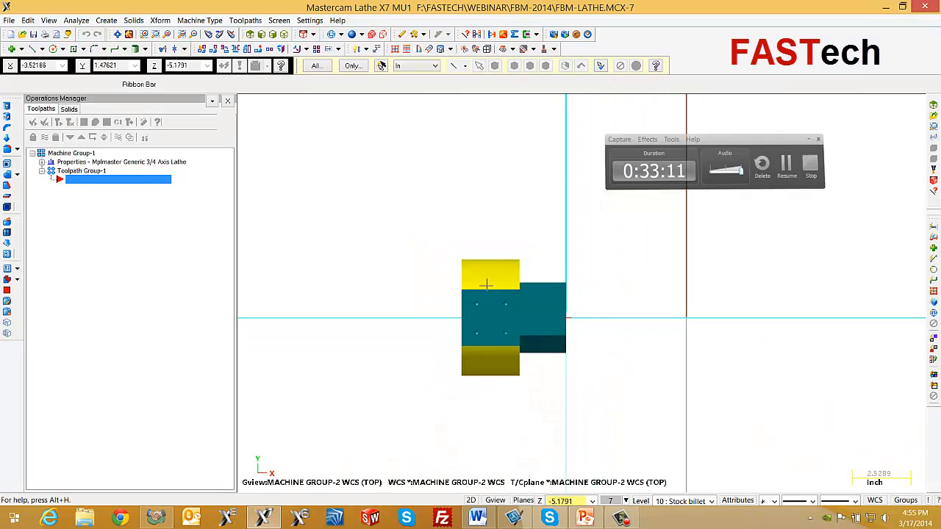
pyautogui.moveTo(485, 285); pyautogui.dragTo(527, 248, button='middle')
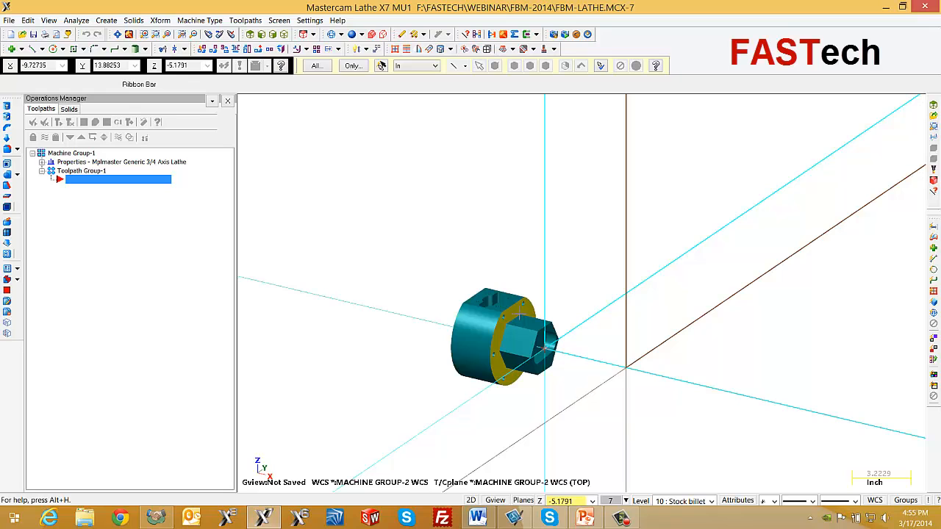
pyautogui.moveTo(527, 327); pyautogui.dragTo(468, 197, button='middle')
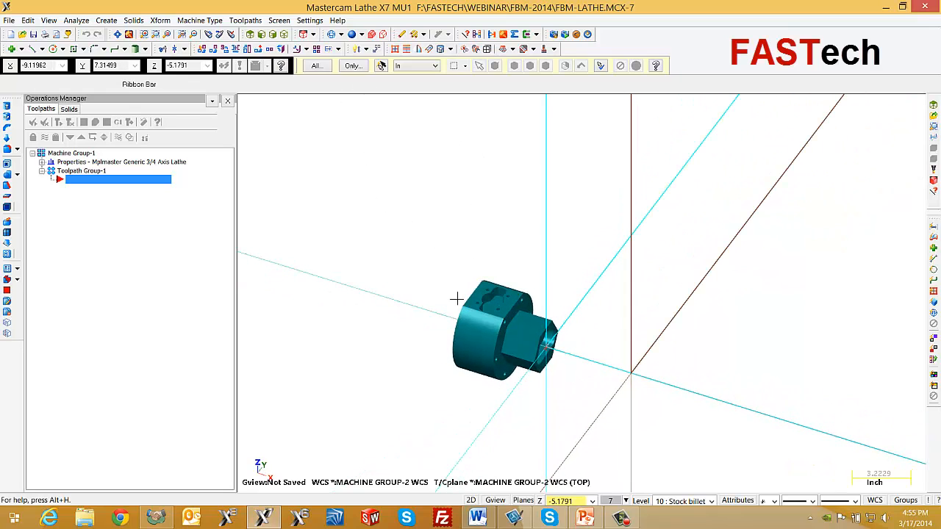
pyautogui.moveTo(455, 298); pyautogui.dragTo(370, 223, button='middle')
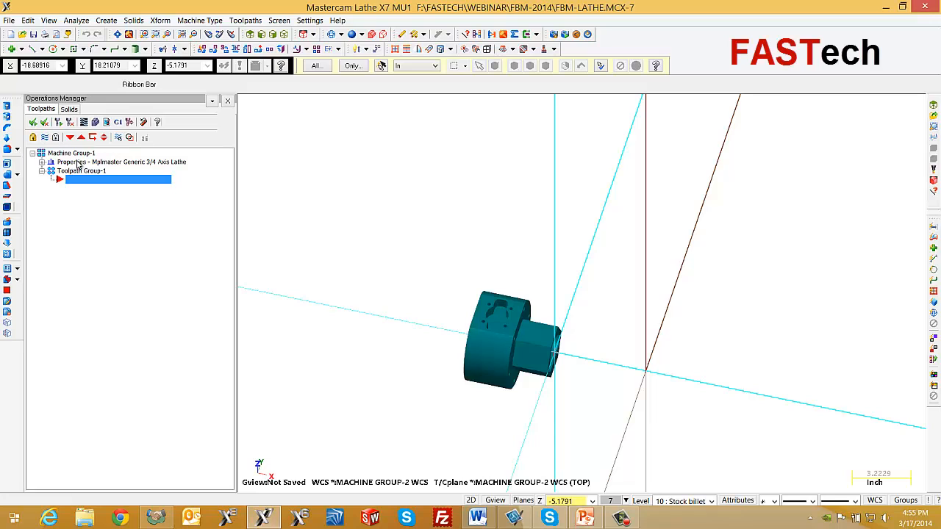
# Check whether FBM Drill and FBM Mill are available among the mill toolpaths of the lathe machine group.
pyautogui.click(245, 21)
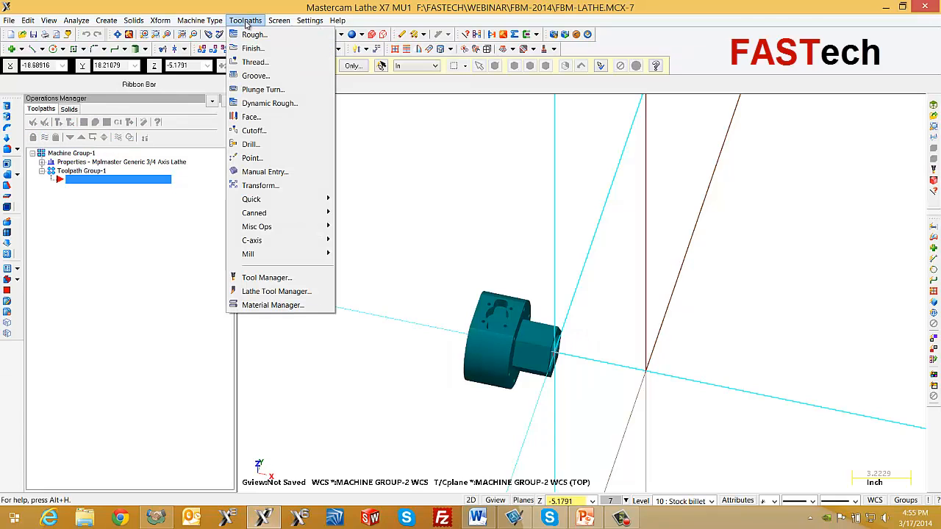
pyautogui.moveTo(294, 255)
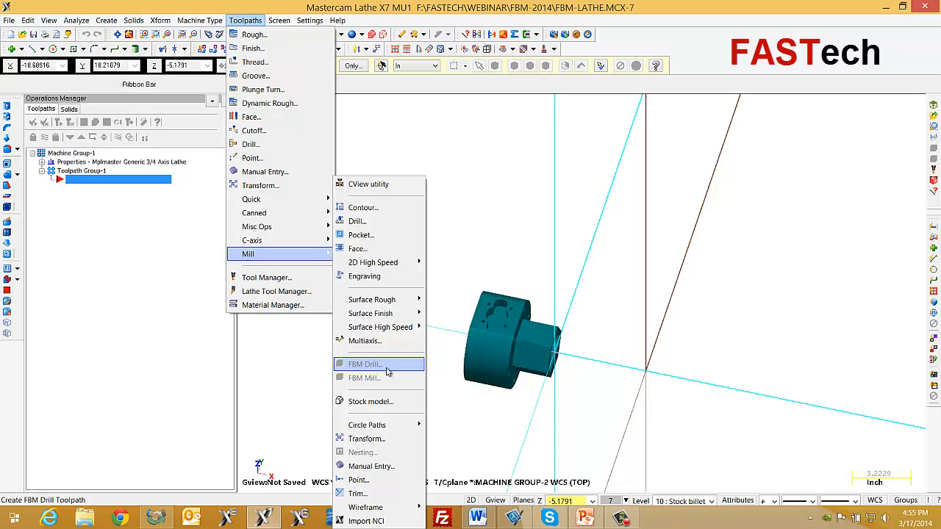
pyautogui.click(162, 324)
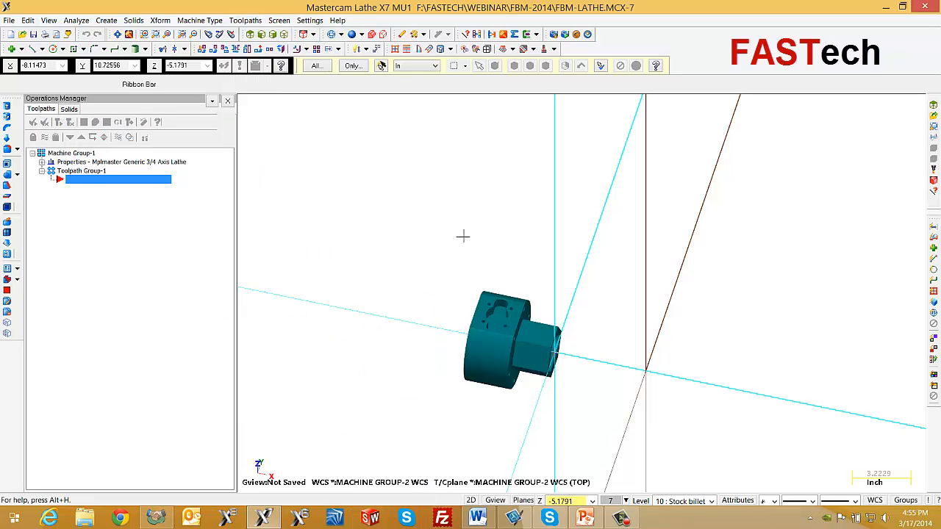
# Add a second machine group that uses the MILL DEFAULT.MMD-7 mill machine.
pyautogui.moveTo(462, 235); pyautogui.dragTo(474, 213, button='middle')
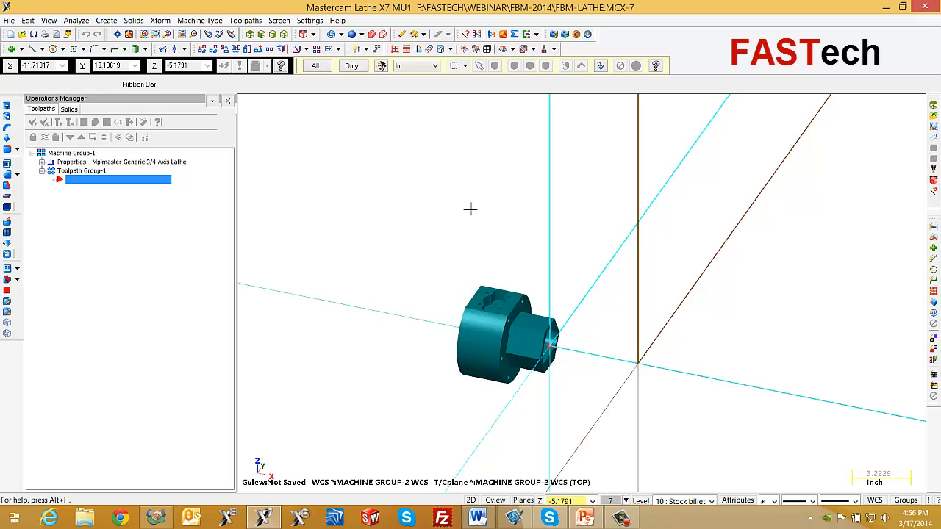
pyautogui.click(199, 21)
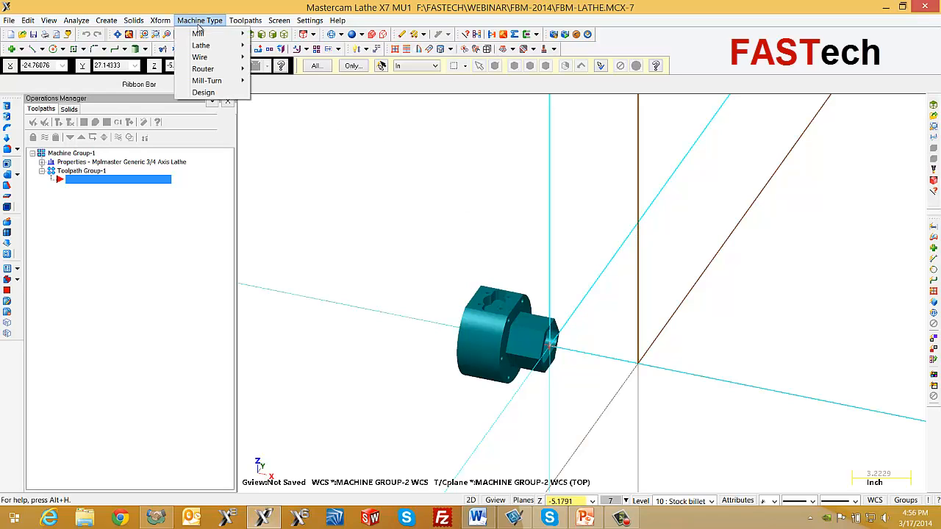
pyautogui.moveTo(198, 34)
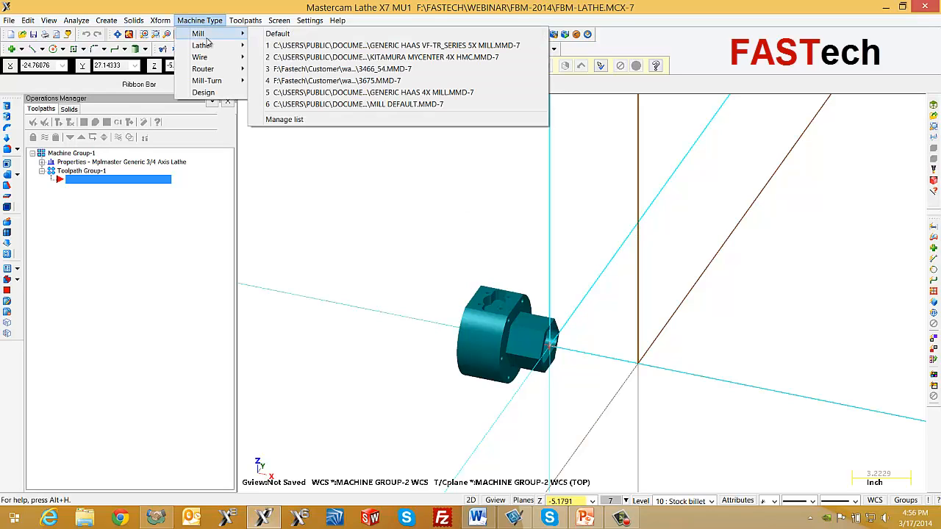
pyautogui.click(366, 104)
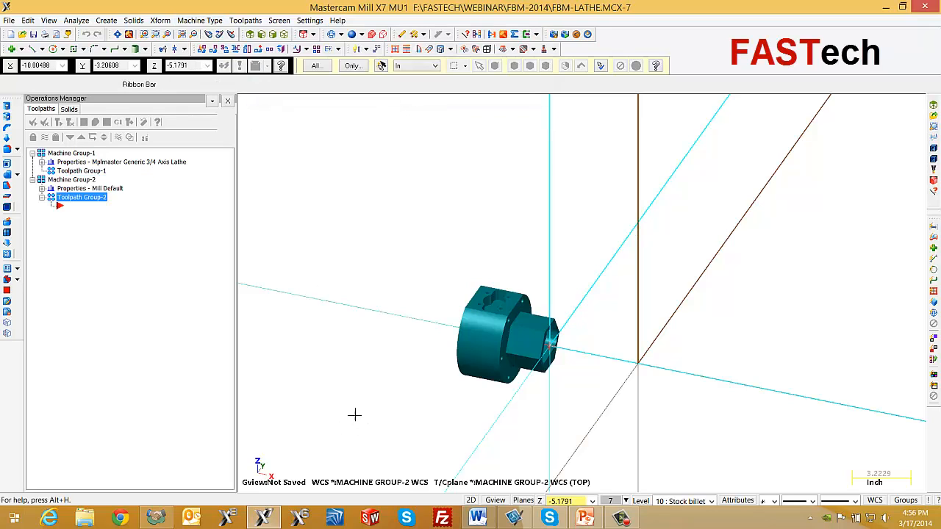
# Set the construction and tool planes to the named view RIGHT SIDE.
pyautogui.click(525, 502)
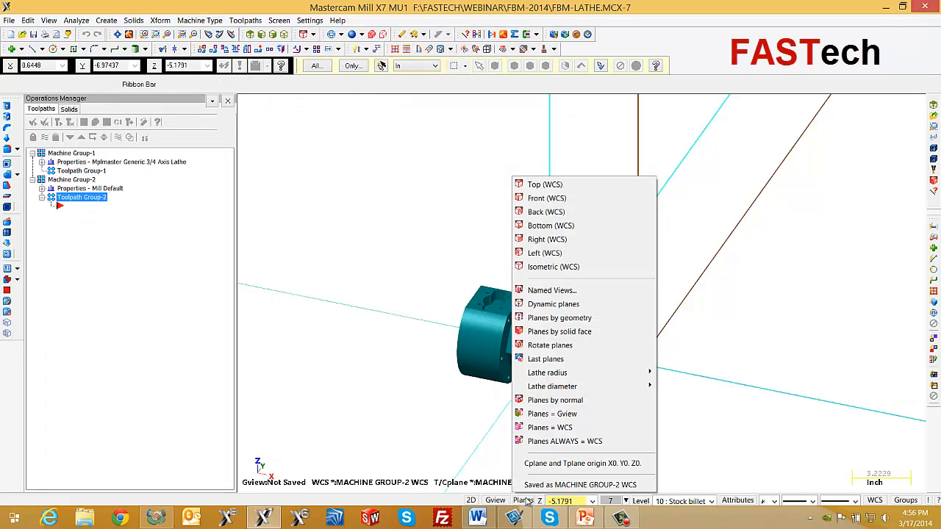
pyautogui.click(572, 291)
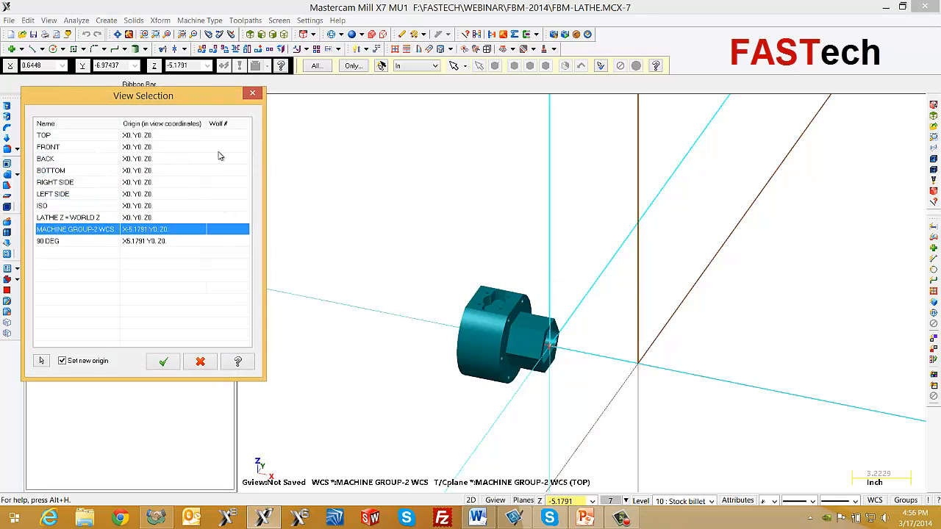
pyautogui.doubleClick(62, 183)
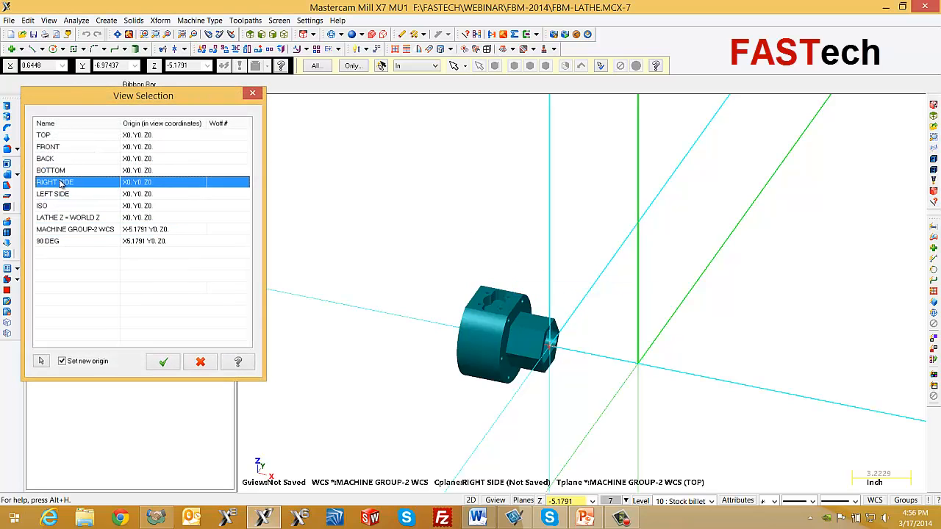
# Load the FBM.TOOLDB library in the Tool Manager for Machine Group-2.
pyautogui.moveTo(474, 288); pyautogui.dragTo(540, 284, button='middle')
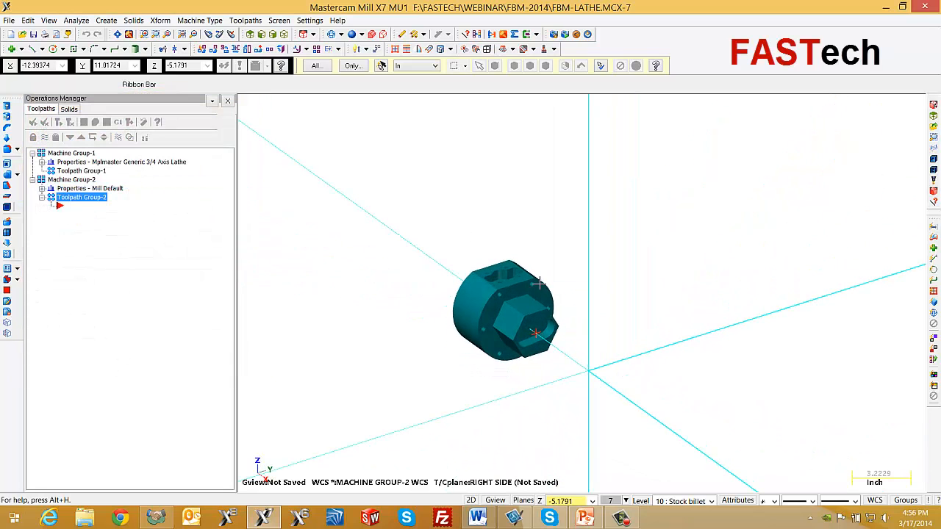
pyautogui.rightClick(563, 219)
pyautogui.click(618, 224)
pyautogui.click(608, 233)
pyautogui.click(437, 389)
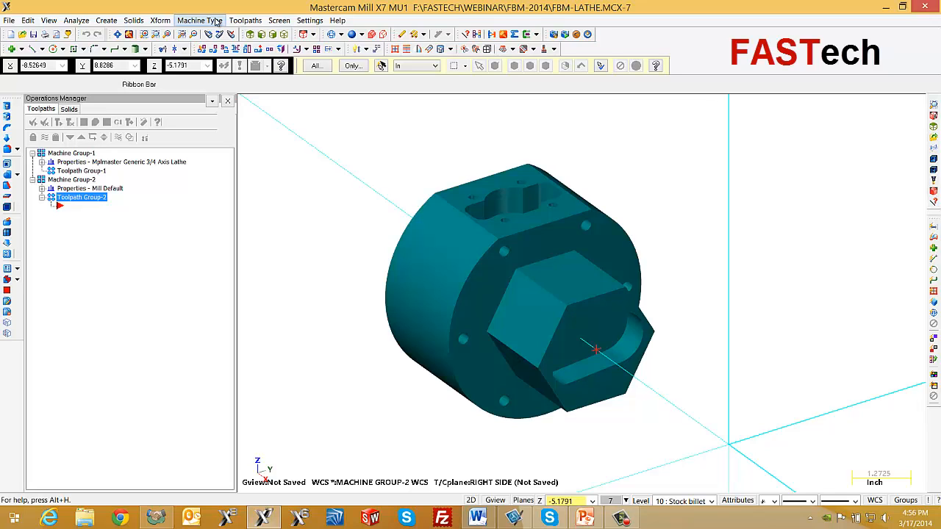
pyautogui.click(244, 21)
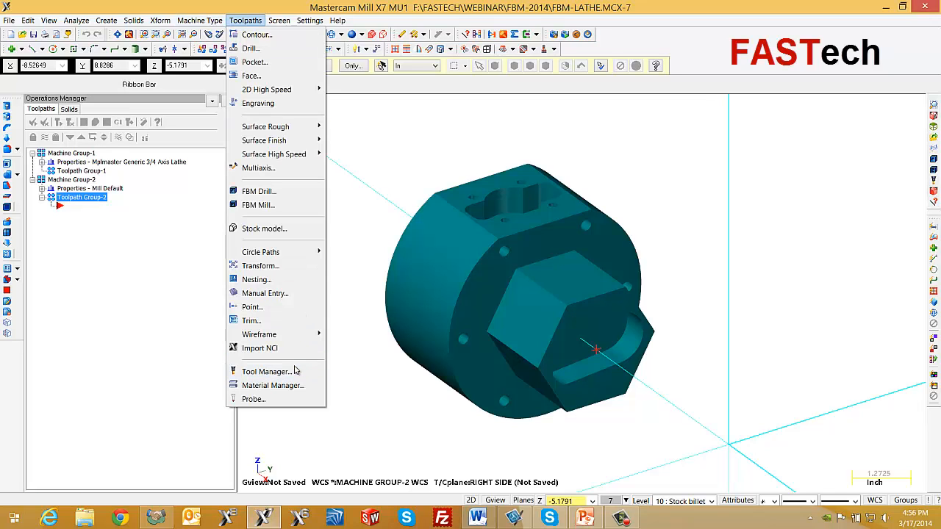
pyautogui.click(266, 372)
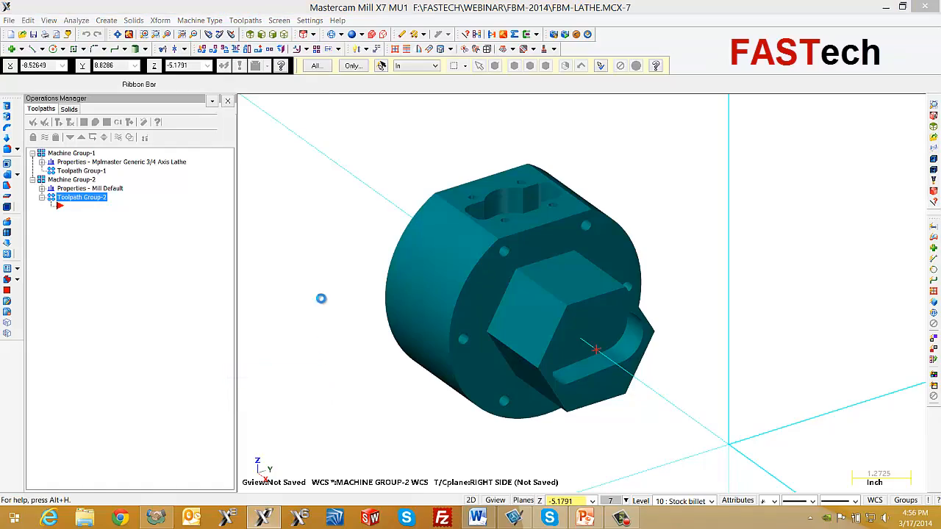
pyautogui.click(345, 264)
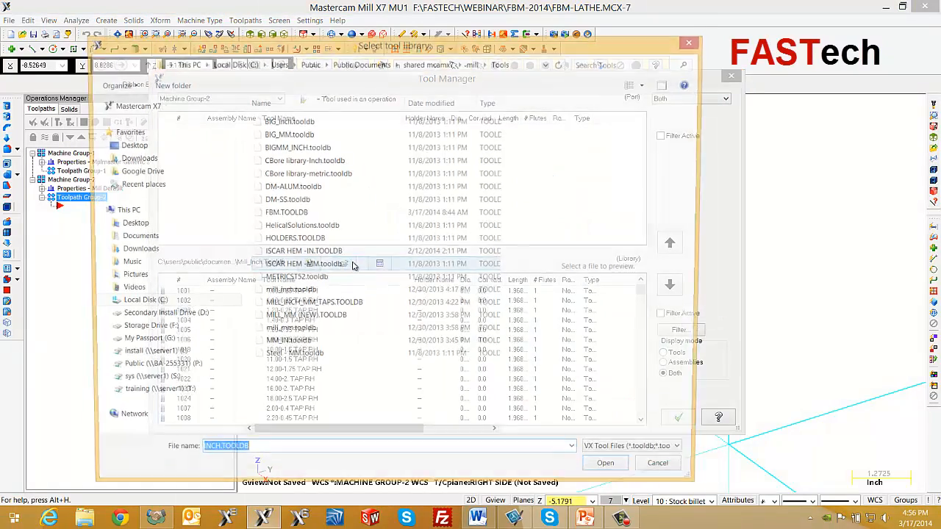
pyautogui.doubleClick(285, 214)
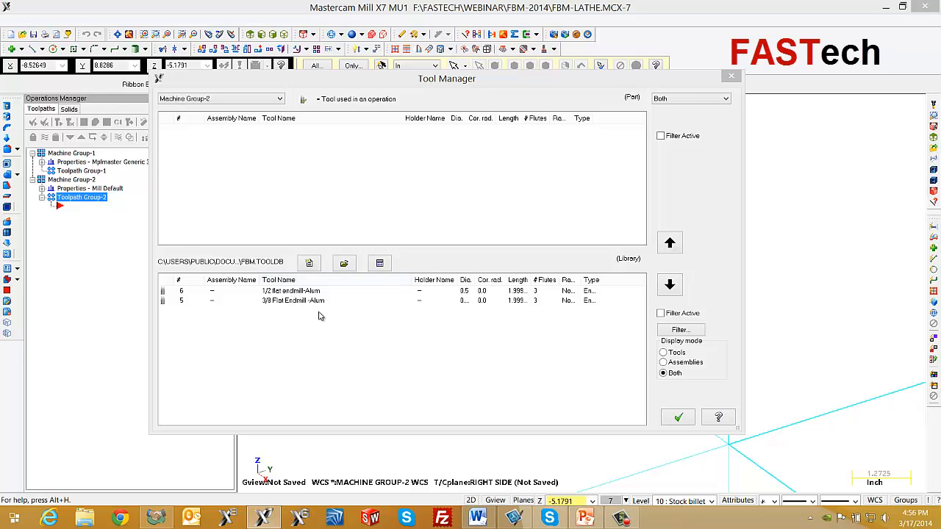
# Add the 3/8 Flat Endmill-Alum and 1/2 flat endmill-Alum from the library to the tools of Machine Group-2.
pyautogui.click(293, 300)
pyautogui.keyDown('shift'); pyautogui.click(287, 291); pyautogui.keyUp('shift')
pyautogui.moveTo(283, 292); pyautogui.dragTo(309, 215)
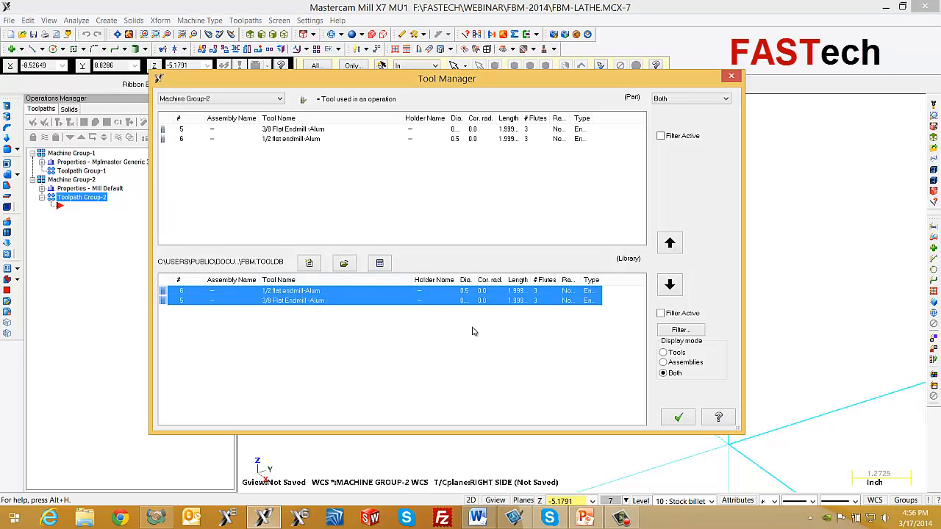
pyautogui.click(678, 417)
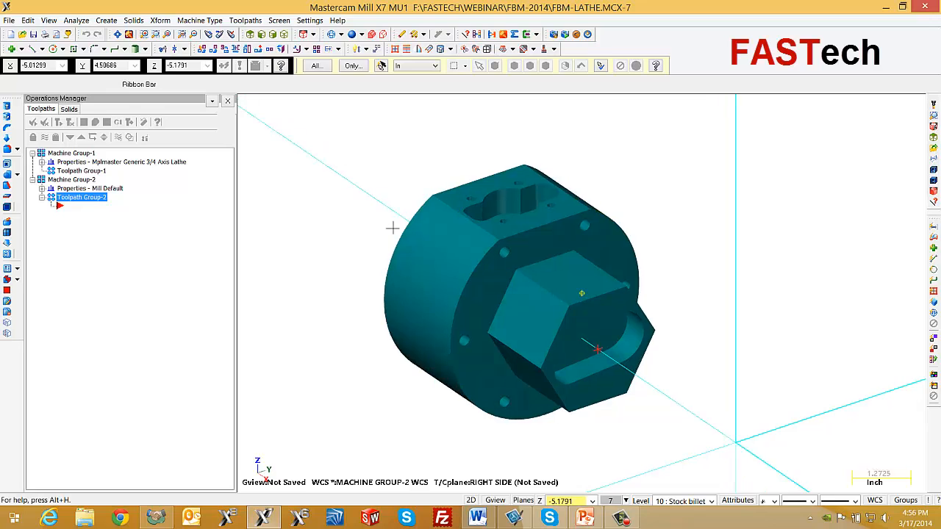
pyautogui.moveTo(392, 227); pyautogui.dragTo(341, 209, button='middle')
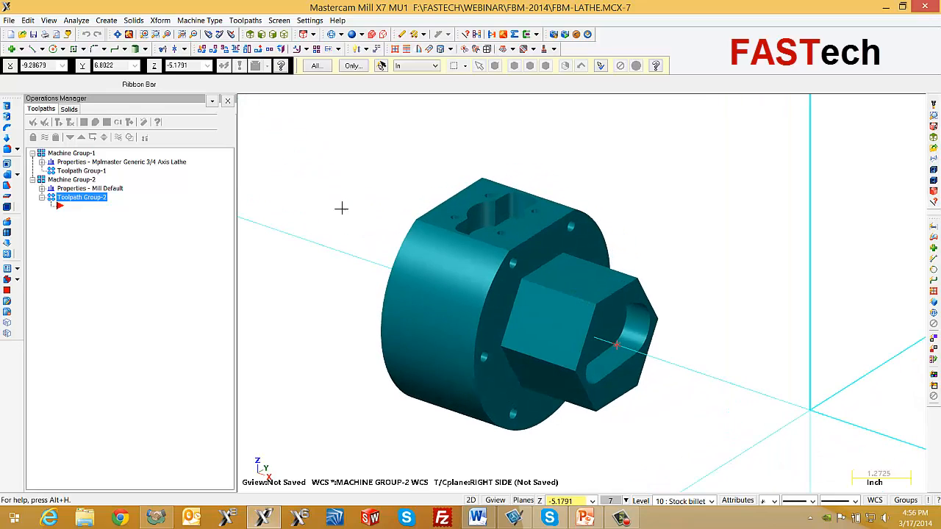
pyautogui.click(255, 22)
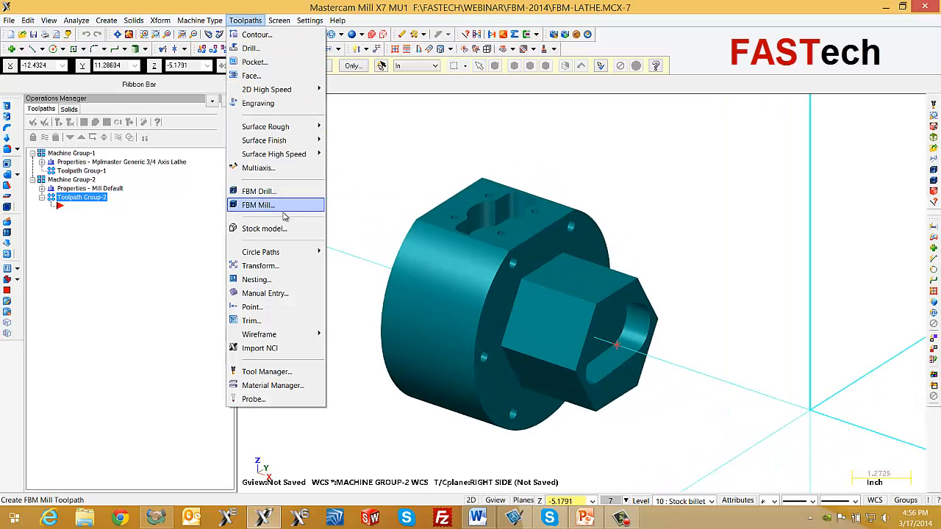
pyautogui.click(280, 209)
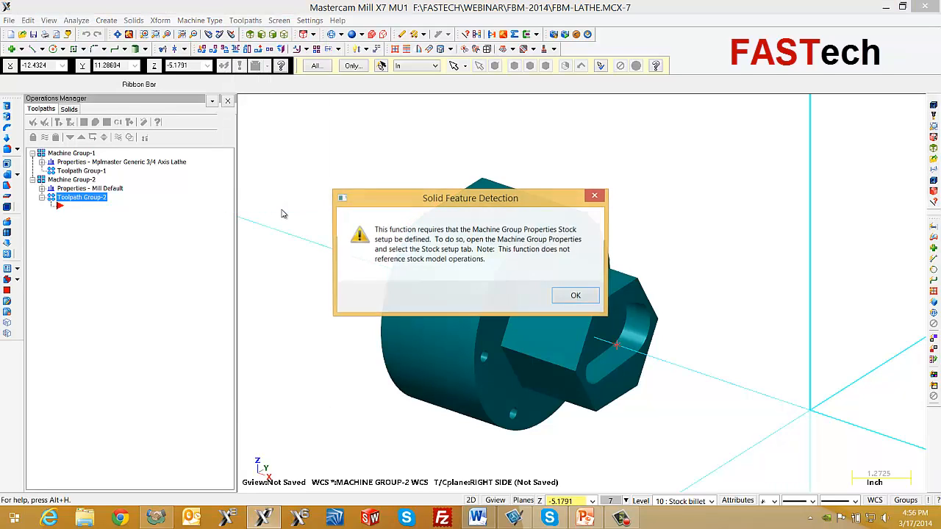
pyautogui.click(577, 296)
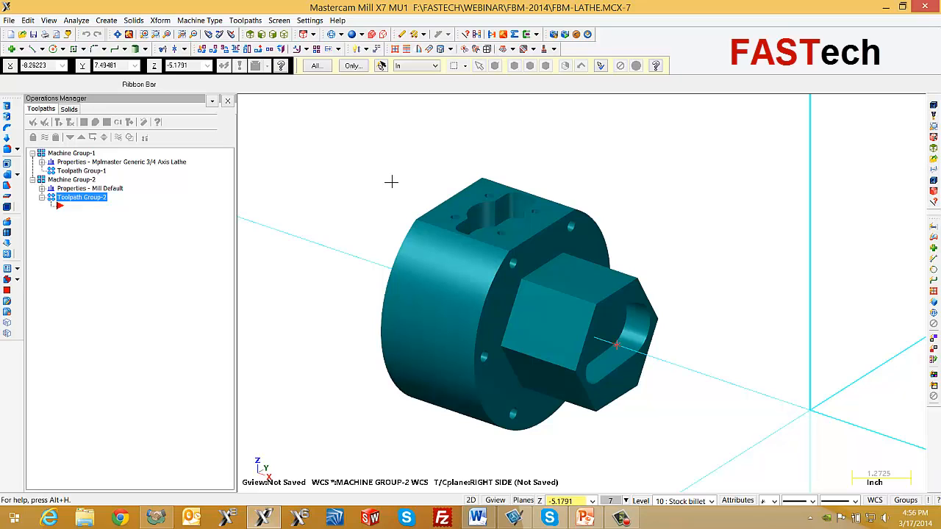
# Make level 10, Stock billet, visible.
pyautogui.hotkey('alt', 'z')
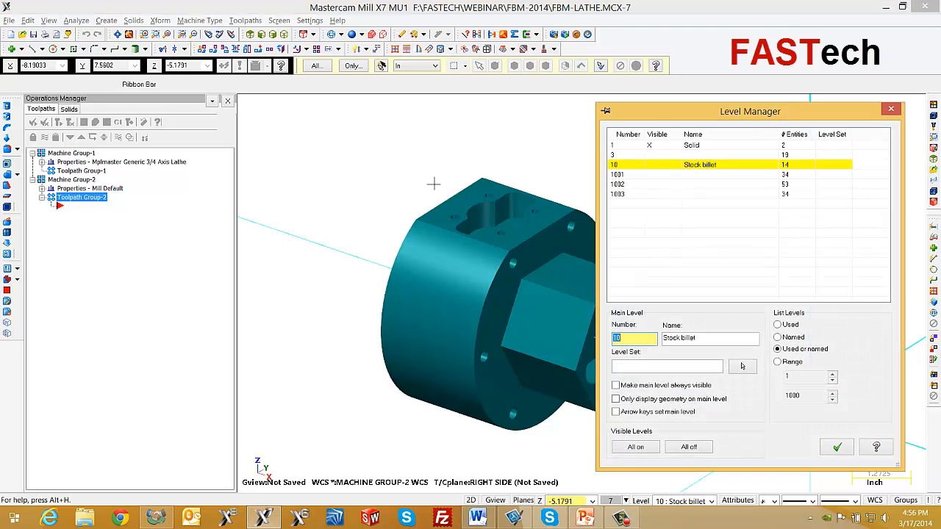
pyautogui.click(642, 166)
pyautogui.click(837, 446)
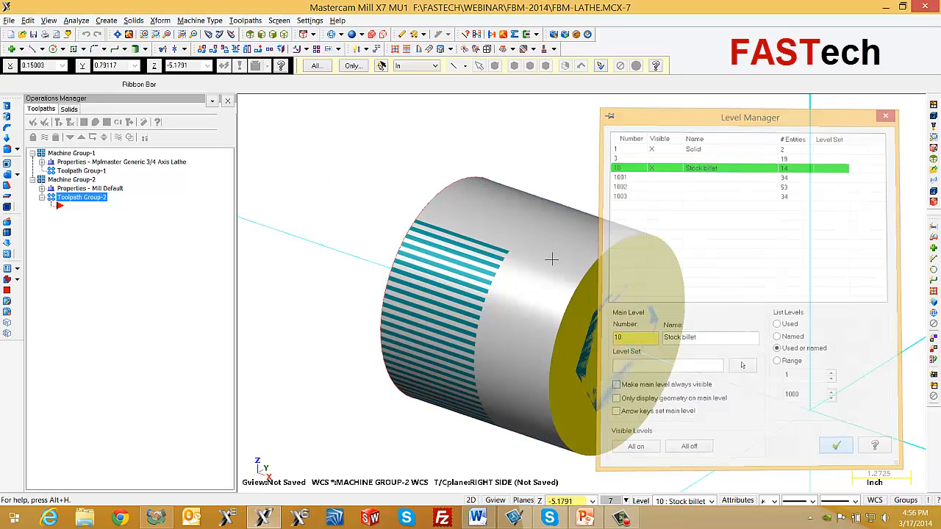
# Define the stock of Machine Group-2 as a solid, using the cylindrical billet body.
pyautogui.click(41, 188)
pyautogui.click(78, 215)
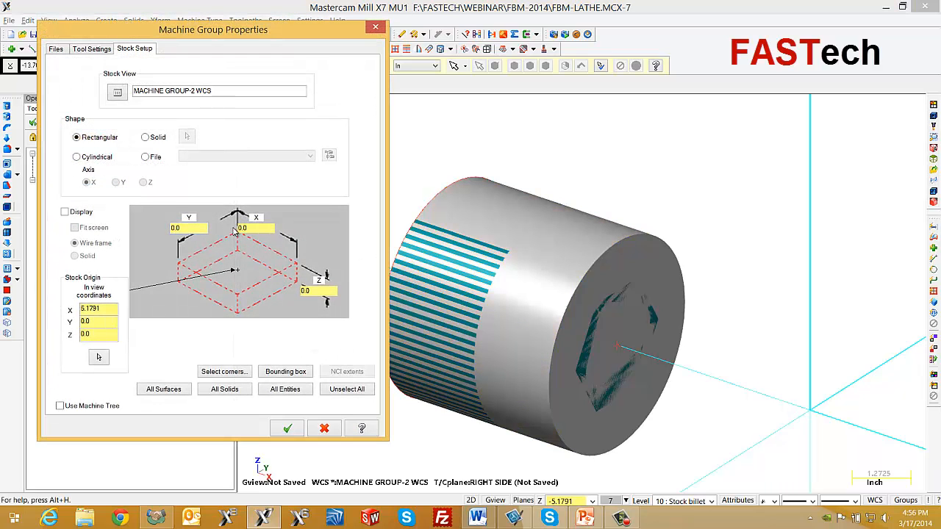
pyautogui.click(146, 137)
pyautogui.click(186, 137)
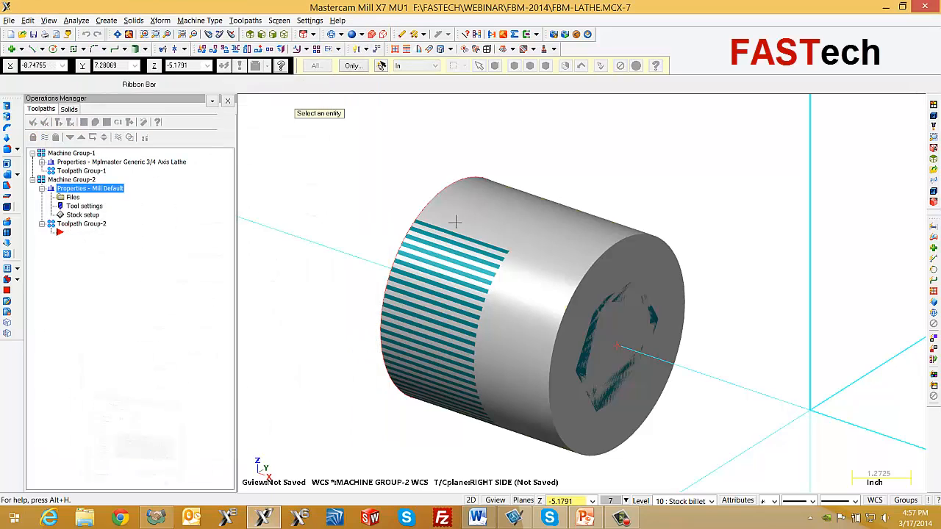
pyautogui.click(537, 235)
pyautogui.click(287, 430)
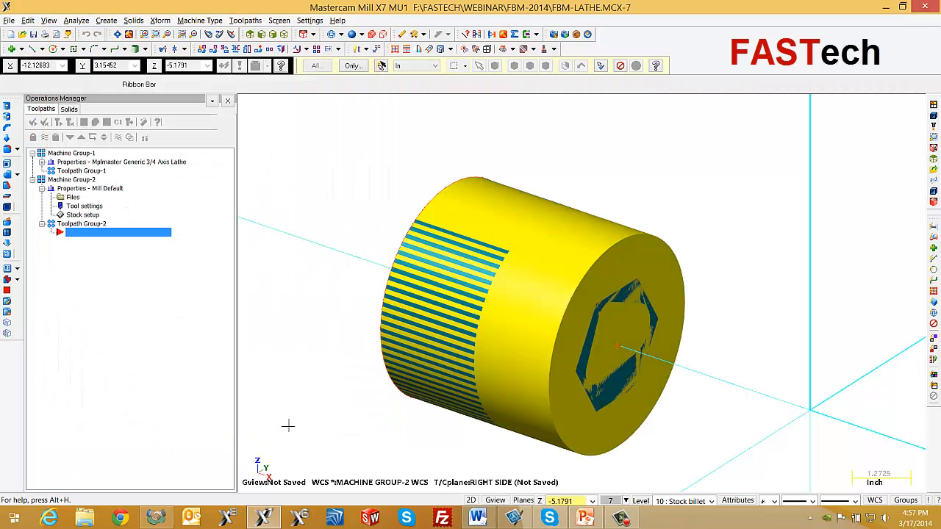
# Hide level 10, Stock billet, so that only the part solid is shown.
pyautogui.hotkey('alt', 'z')
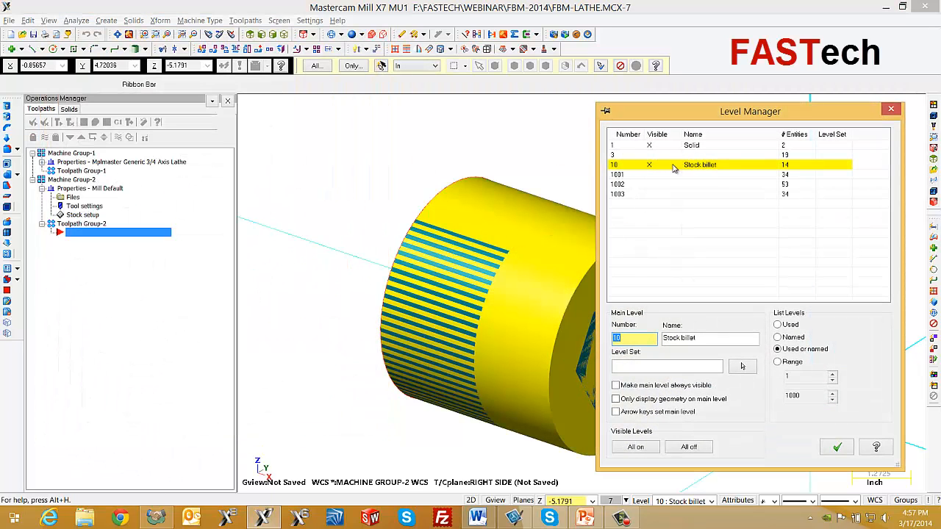
pyautogui.click(649, 165)
pyautogui.click(836, 447)
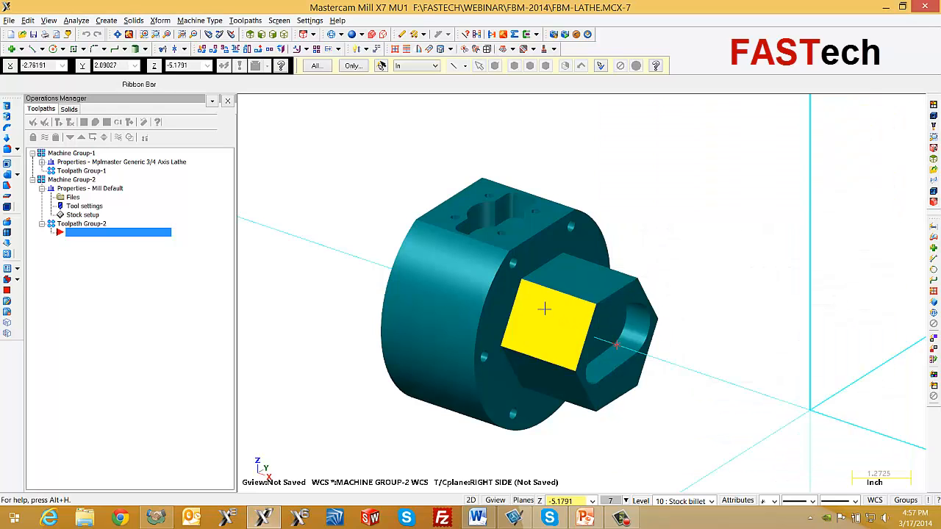
# Set up an FBM Mill toolpath with roughing and finishing outside the part, using only tools in MCX, without the tool library or tool creation.
pyautogui.click(245, 20)
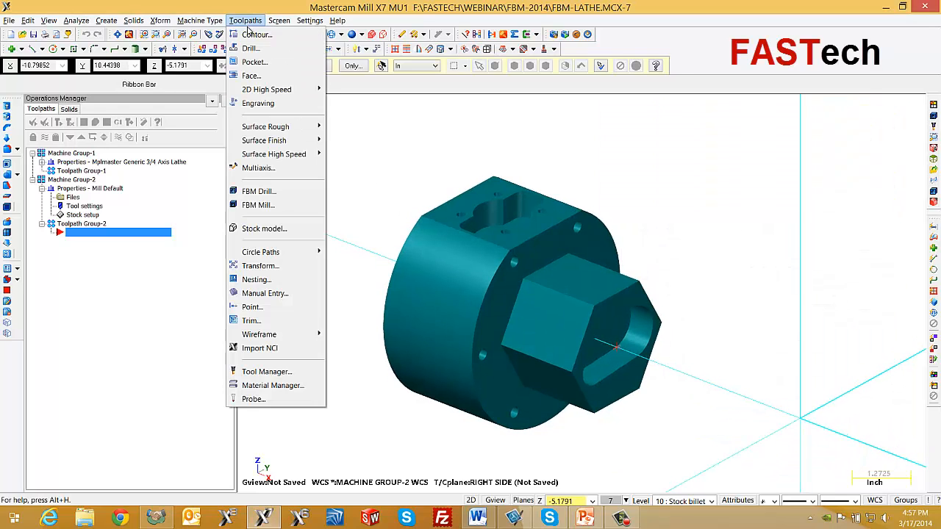
pyautogui.click(278, 204)
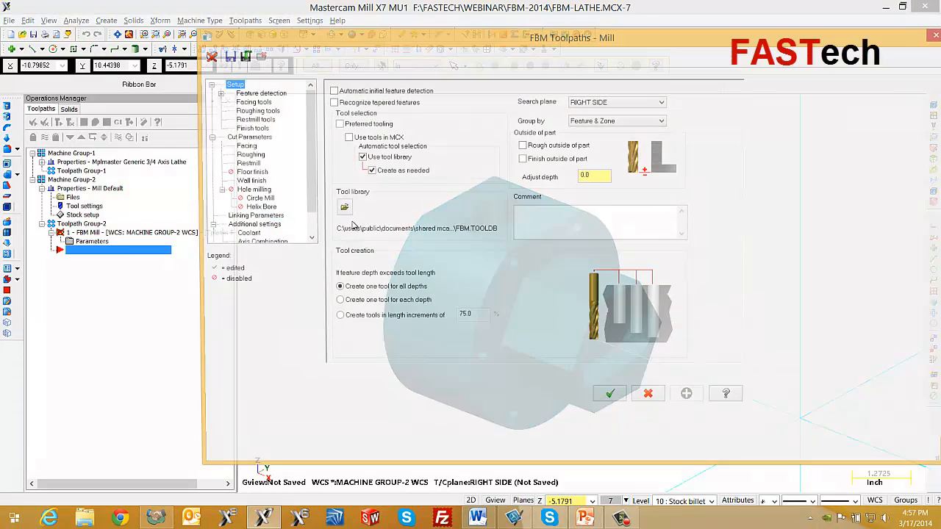
pyautogui.click(523, 145)
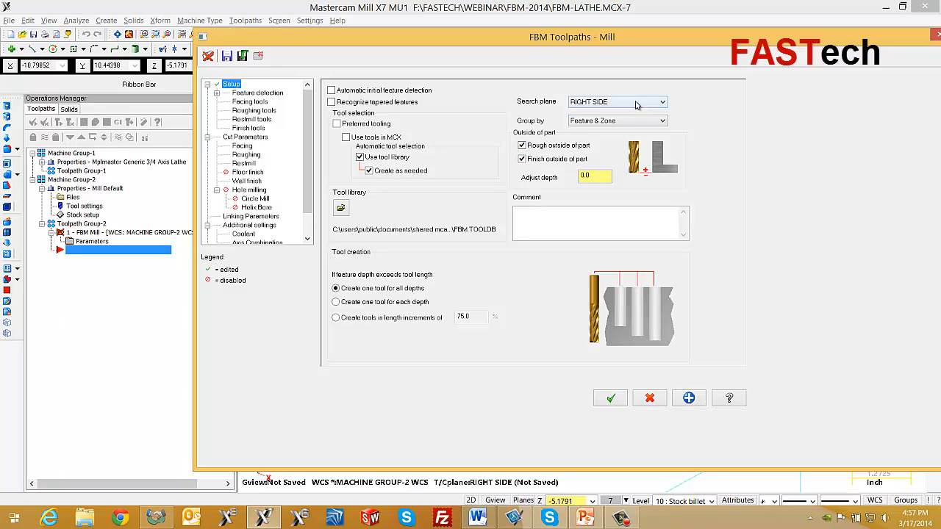
pyautogui.click(346, 137)
pyautogui.click(360, 157)
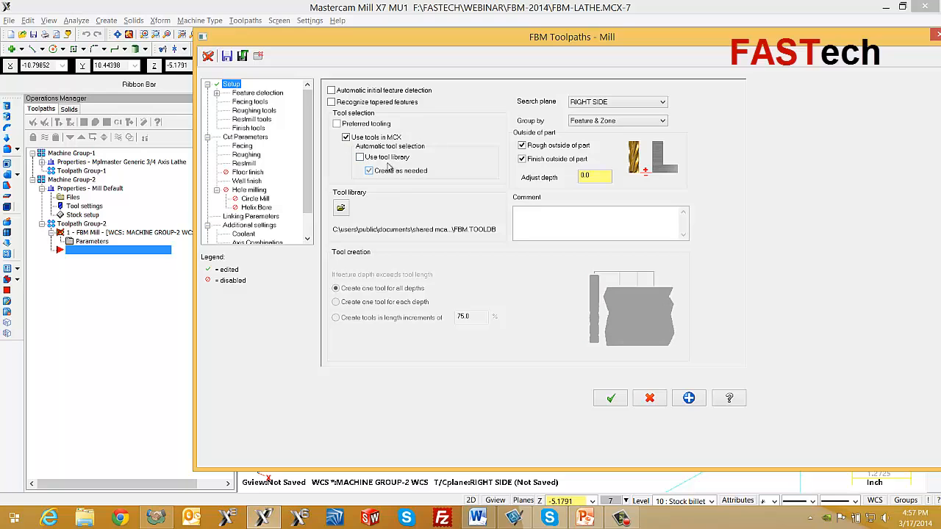
# Detect the part's features from the RIGHT SIDE search plane and generate the FBM Mill operations.
pyautogui.scroll(-1, 309, 176)
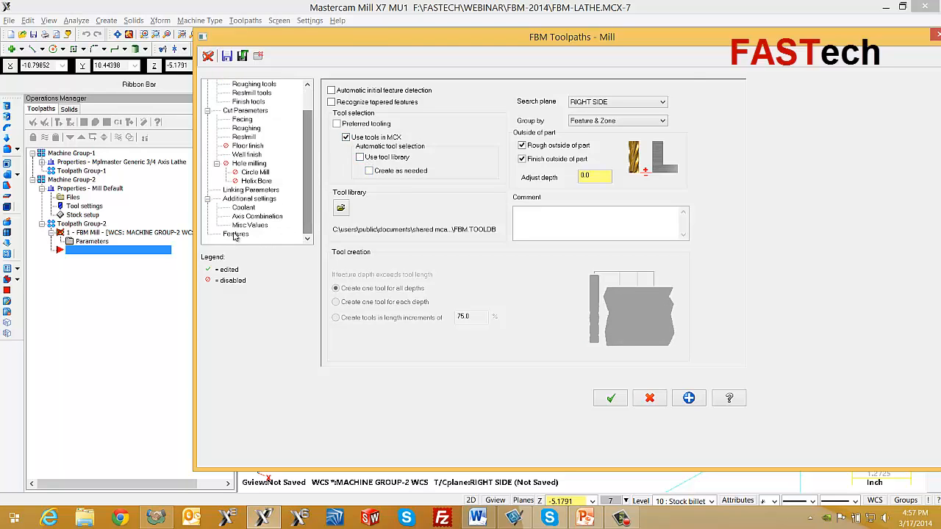
pyautogui.click(236, 234)
pyautogui.click(208, 56)
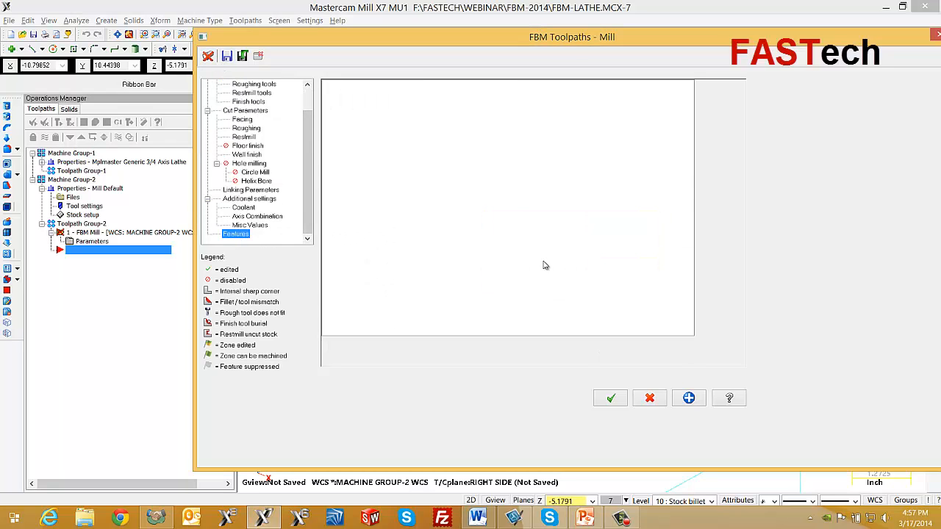
pyautogui.click(618, 398)
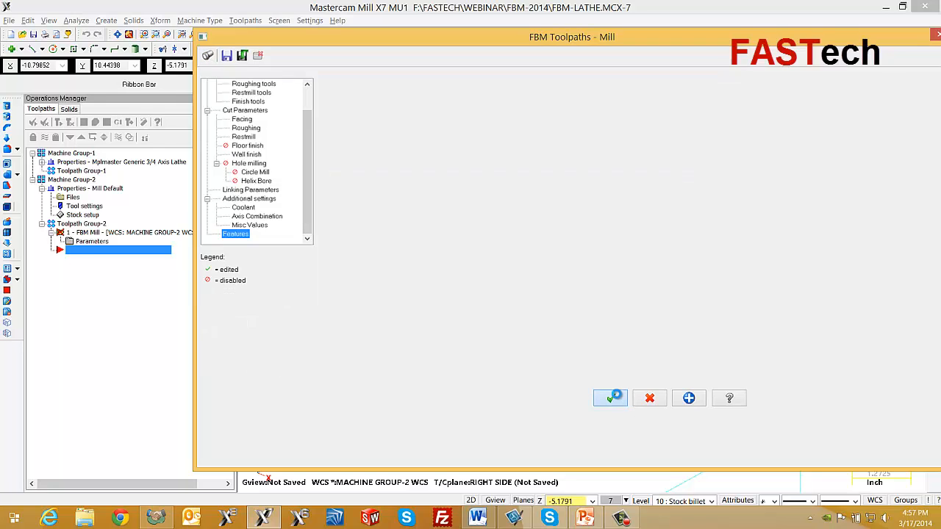
# Backplot the 2D Area Mill operation of Feature 1 Zone 1 and review its toolpath type settings without changing them.
pyautogui.click(97, 161)
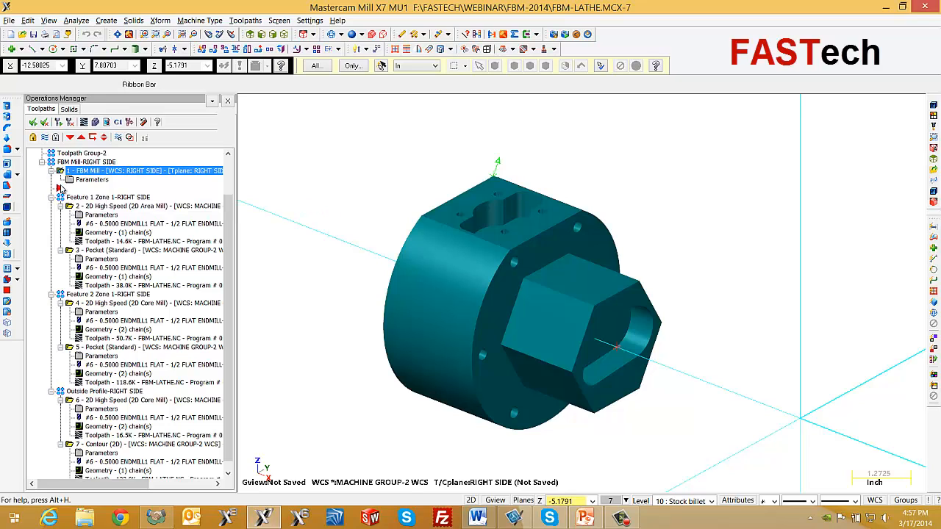
pyautogui.click(64, 212)
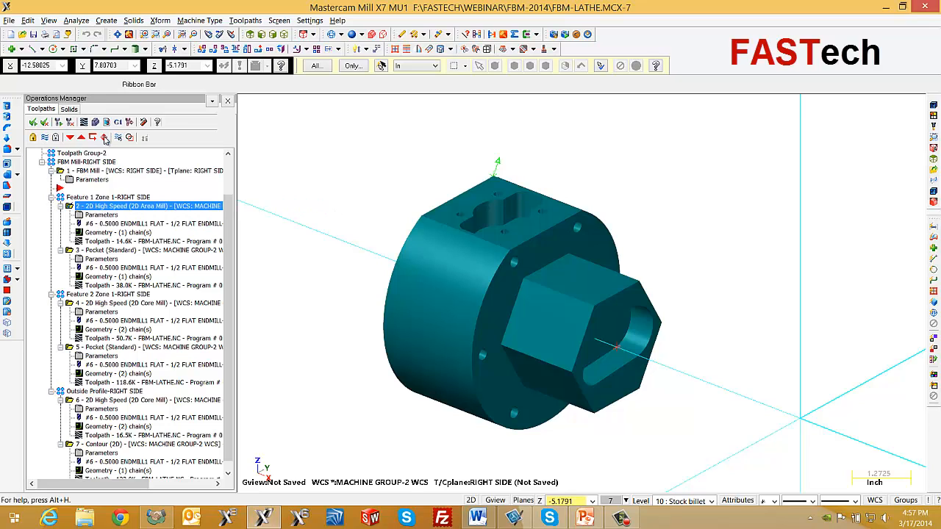
pyautogui.click(83, 122)
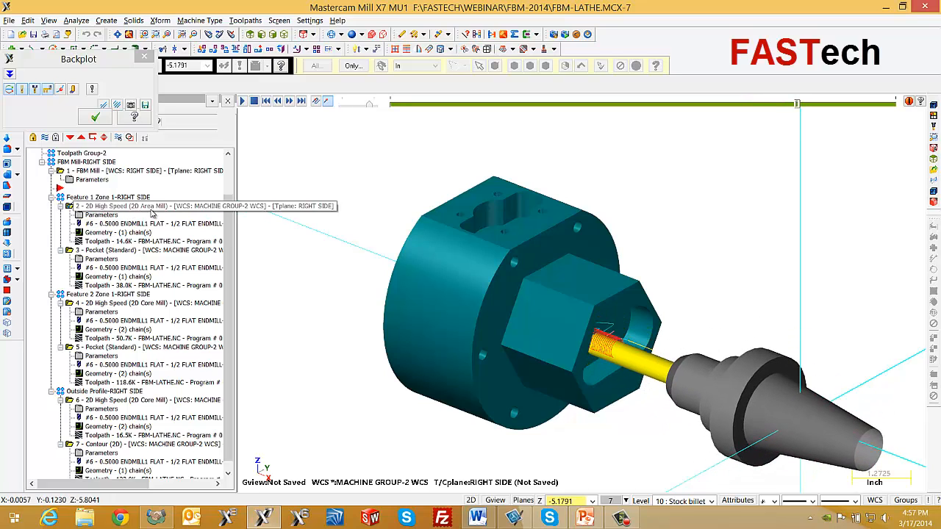
pyautogui.click(97, 119)
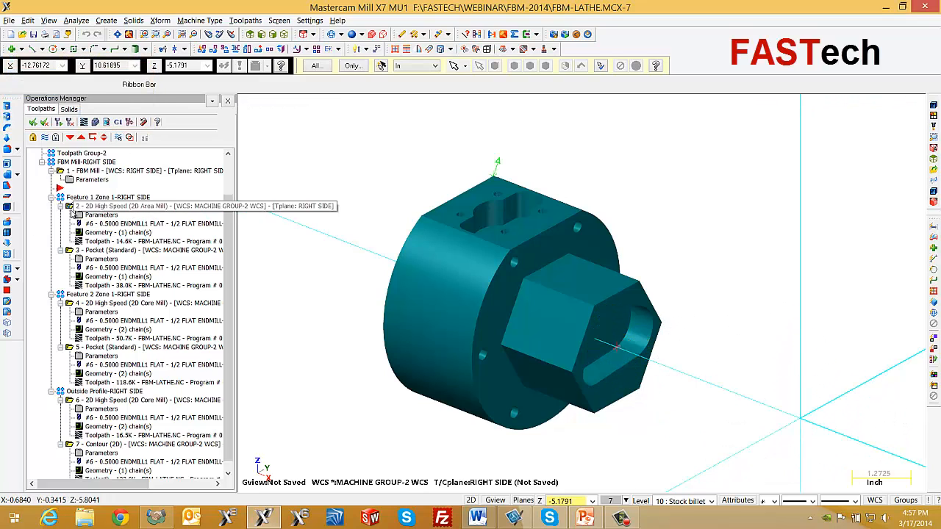
pyautogui.click(92, 206)
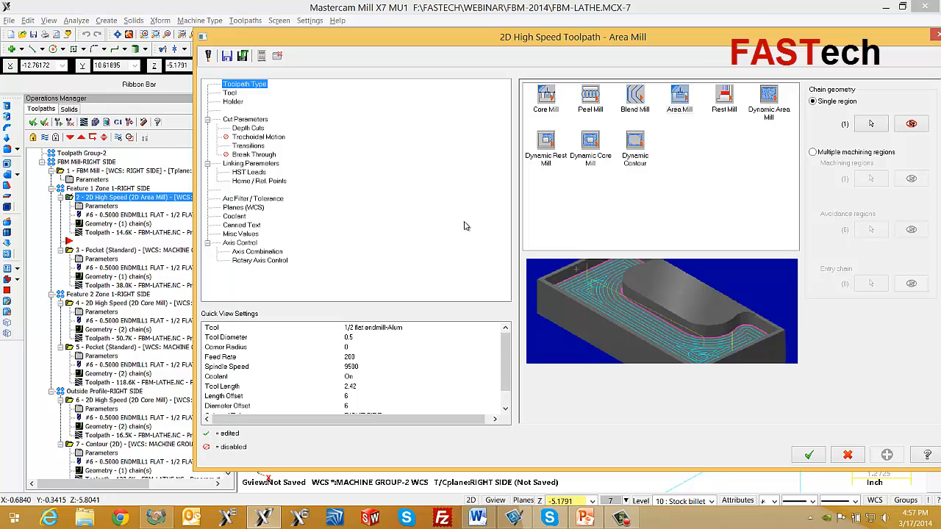
pyautogui.click(848, 455)
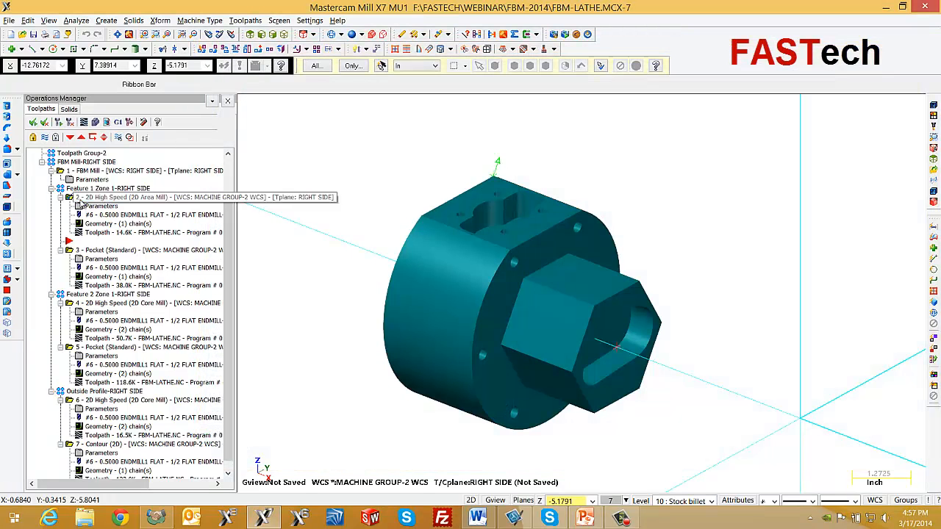
# Delete the parent FBM Mill operation, keeping the individual milling operations it generated.
pyautogui.click(62, 171)
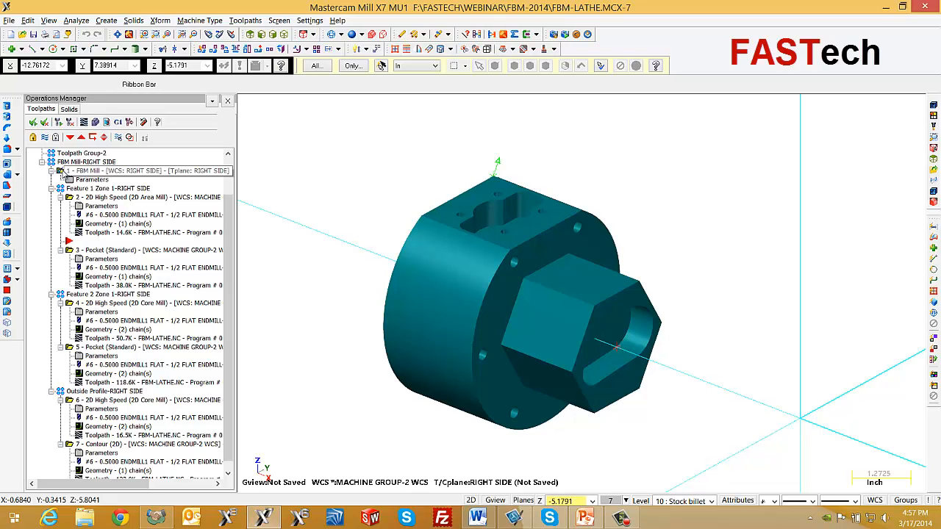
pyautogui.click(62, 171)
pyautogui.press('Delete')
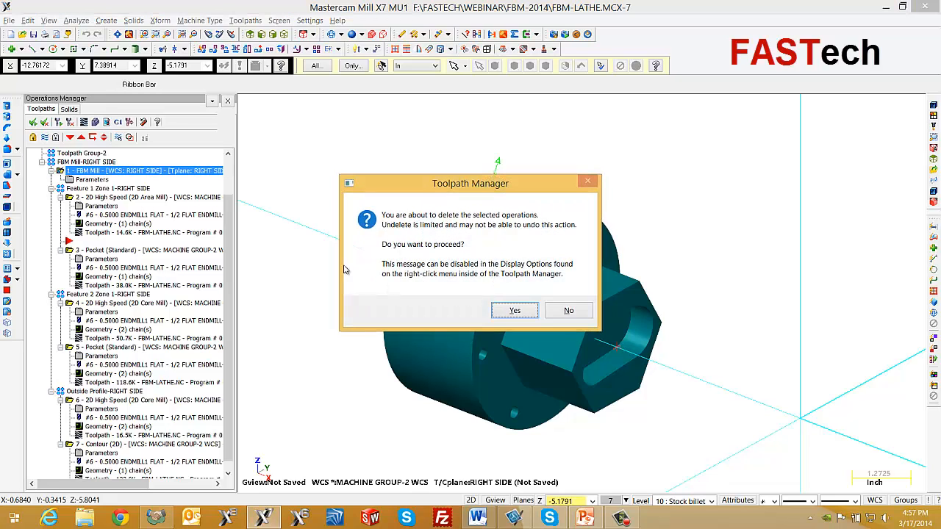
pyautogui.click(514, 310)
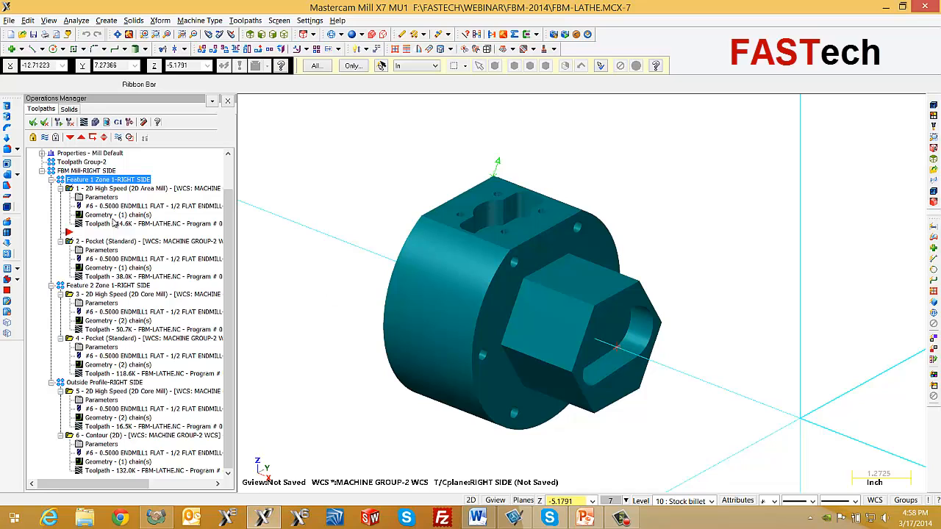
# Change the Area Mill operation of Feature 1 Zone 1 to Dynamic Area Mill with a 10% stepover and regenerate it.
pyautogui.click(118, 198)
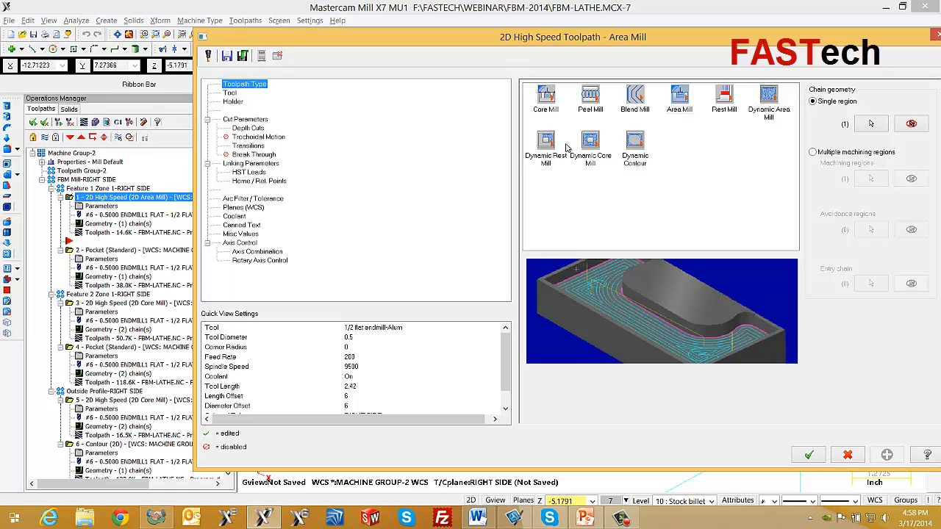
pyautogui.click(768, 97)
pyautogui.click(250, 119)
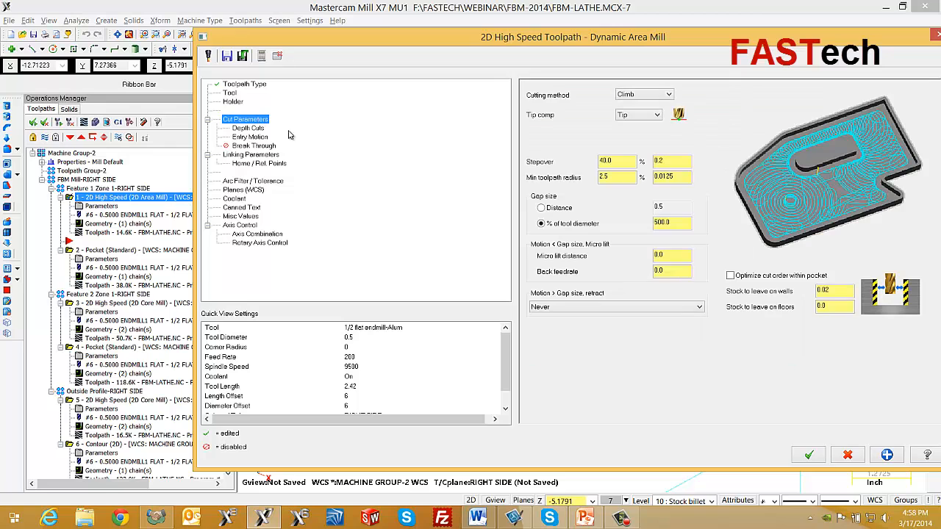
pyautogui.doubleClick(626, 163)
pyautogui.write('10')
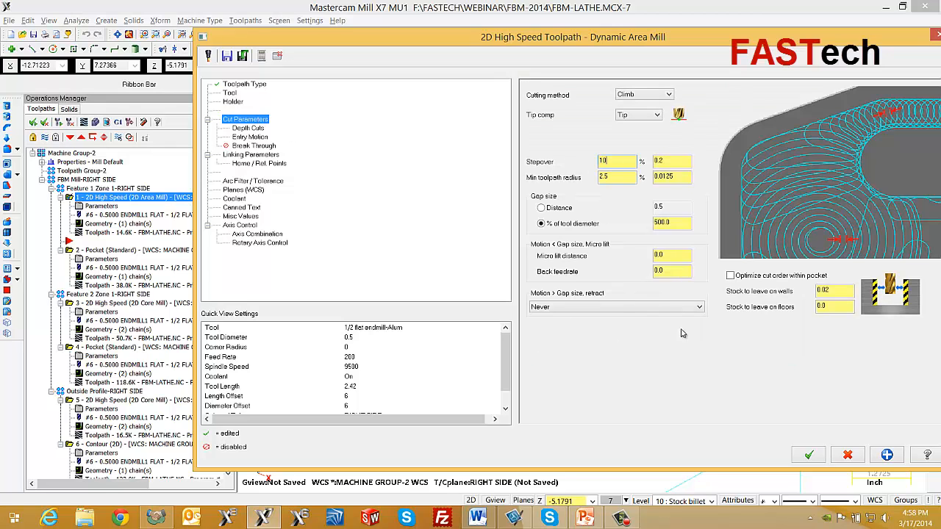
pyautogui.click(808, 454)
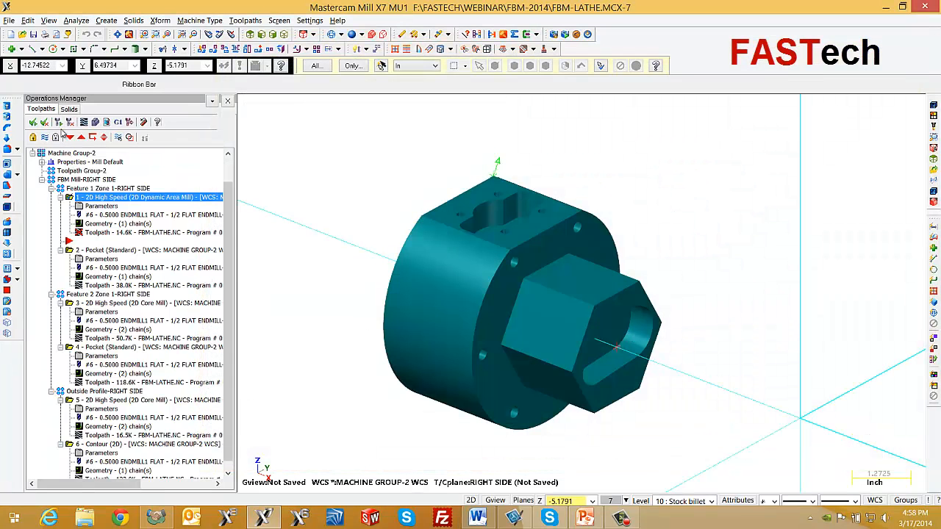
pyautogui.click(58, 122)
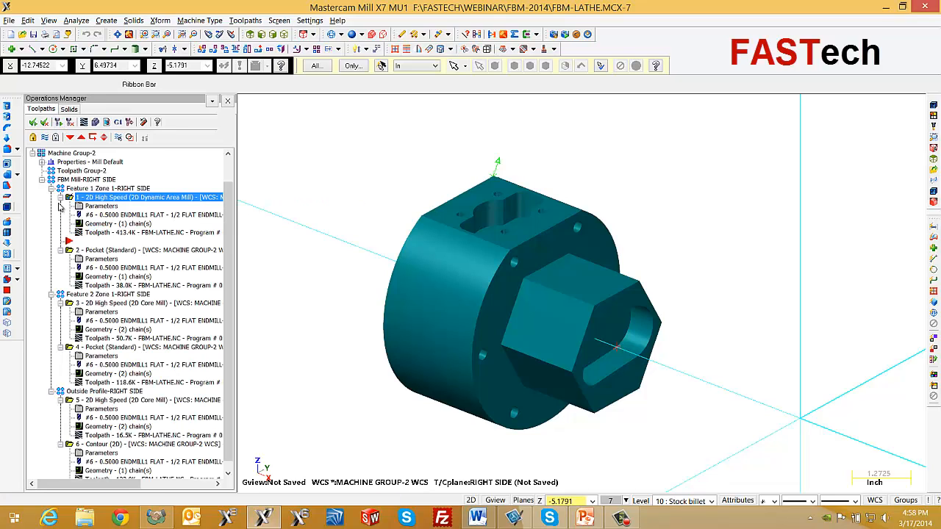
pyautogui.click(69, 198)
pyautogui.click(42, 162)
pyautogui.scroll(1, 91, 169)
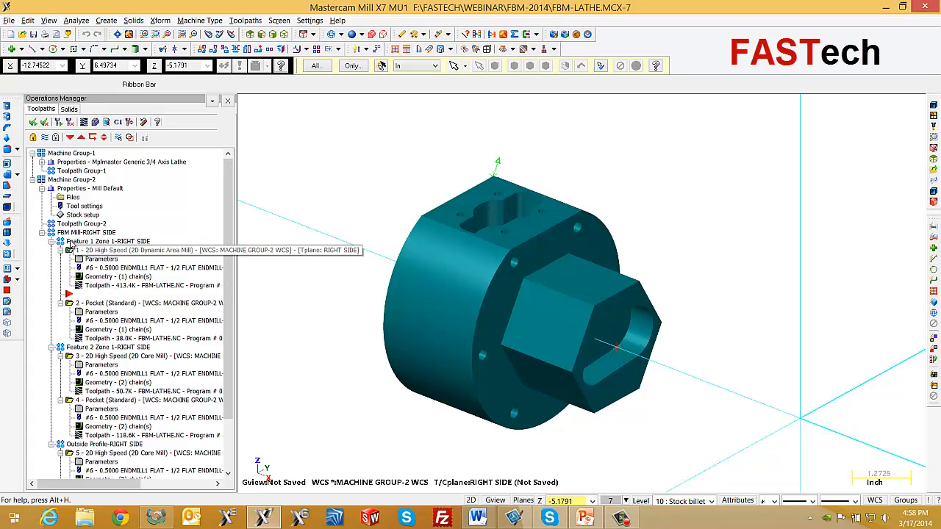
# Move the Dynamic Area Mill operation from Feature 1 Zone 1 into Toolpath Group-1 of the lathe machine group.
pyautogui.click(66, 223)
pyautogui.click(68, 171)
pyautogui.moveTo(68, 171); pyautogui.dragTo(69, 171)
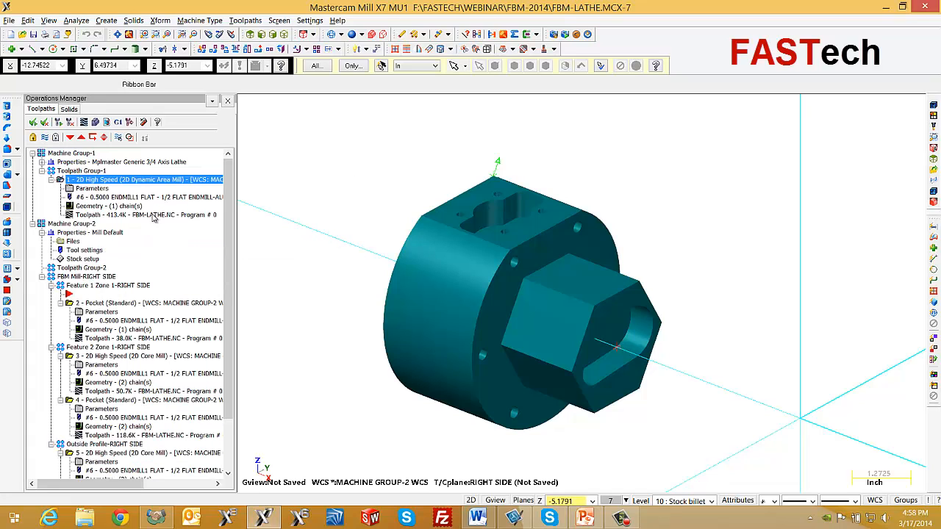
# Backplot the 2D Core Mill operations of the Outside Profile and of Feature 2 Zone 1.
pyautogui.scroll(-3, 230, 200)
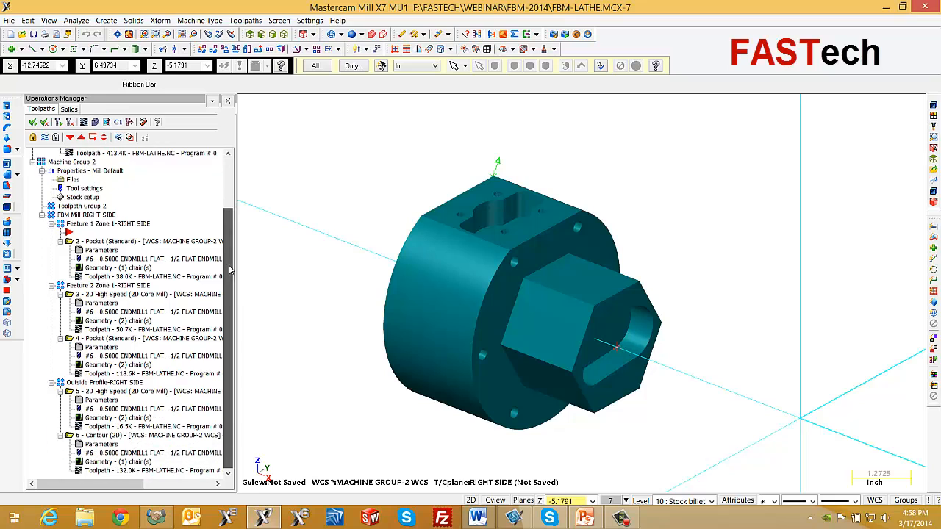
pyautogui.click(76, 394)
pyautogui.click(83, 122)
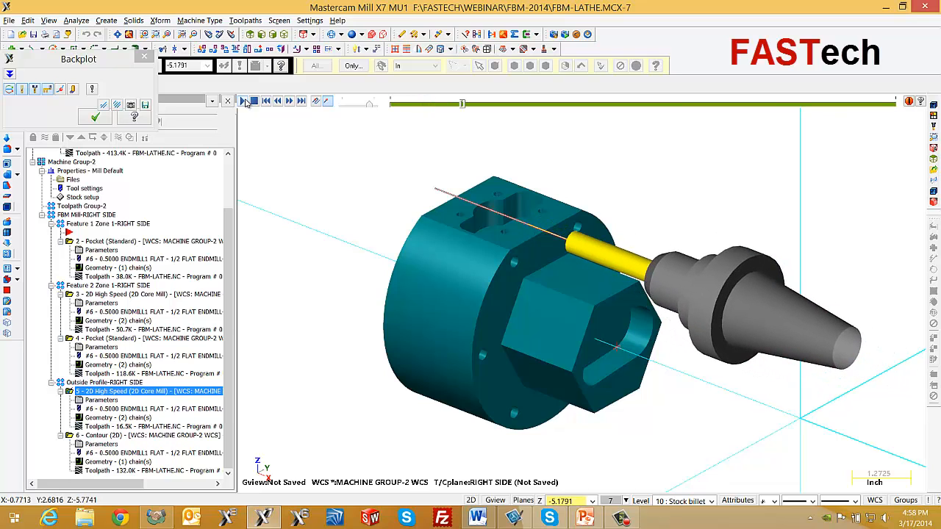
pyautogui.click(96, 118)
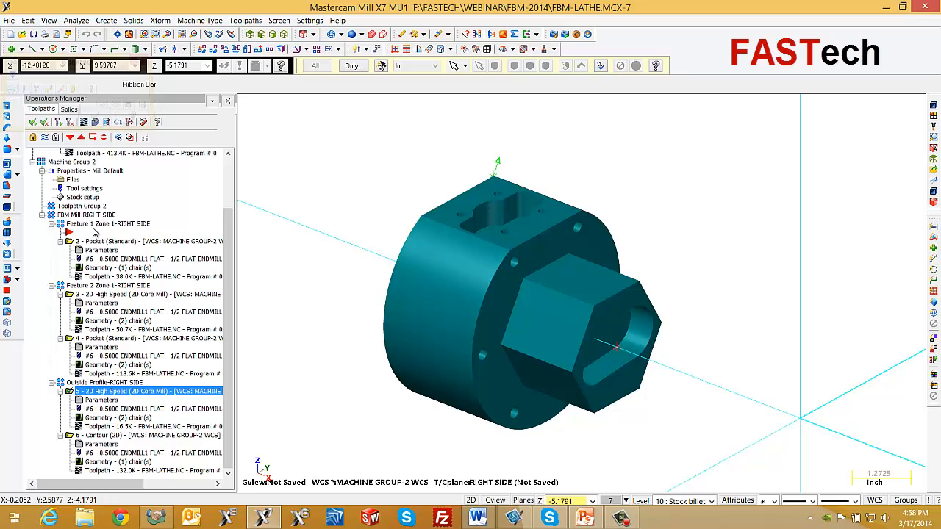
pyautogui.click(73, 296)
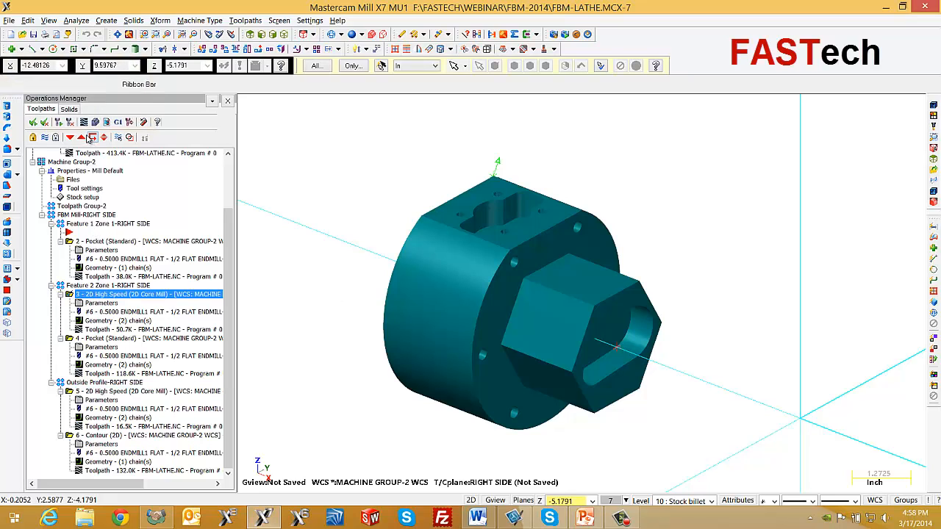
pyautogui.click(83, 122)
pyautogui.click(242, 101)
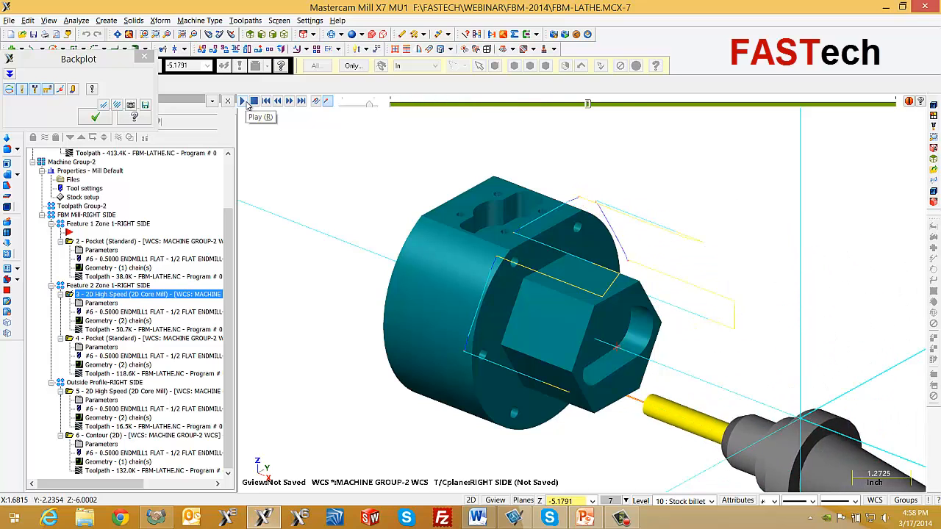
pyautogui.click(96, 118)
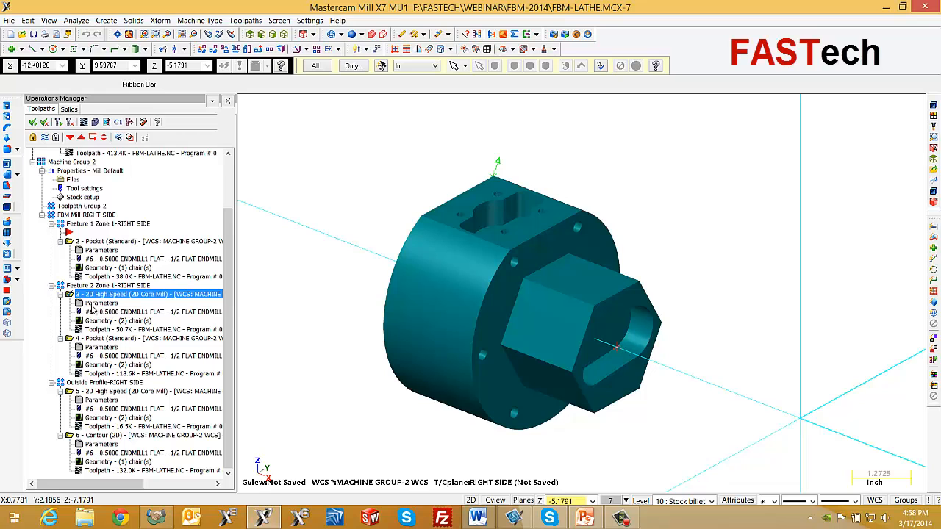
# Change the Core Mill operation of Feature 2 Zone 1 to Dynamic Core Mill with a 10% stepover and regenerate it.
pyautogui.click(96, 303)
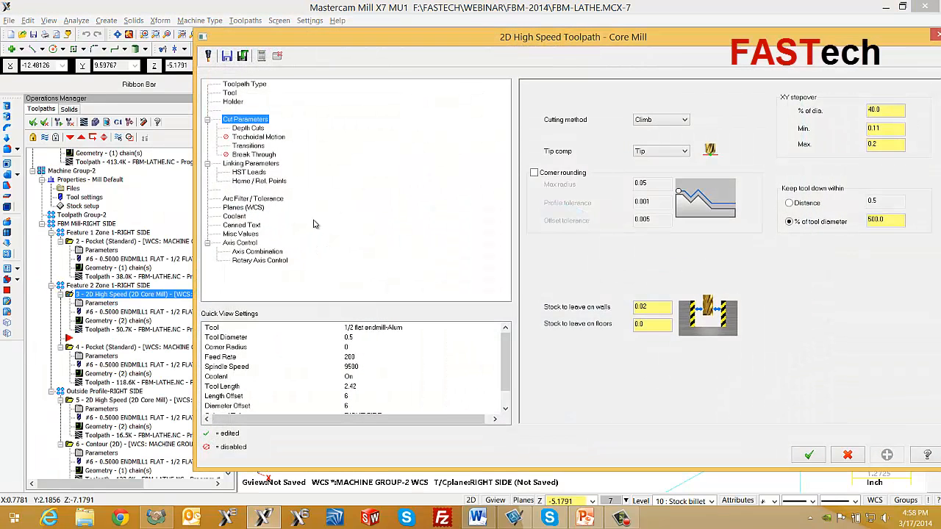
pyautogui.click(243, 85)
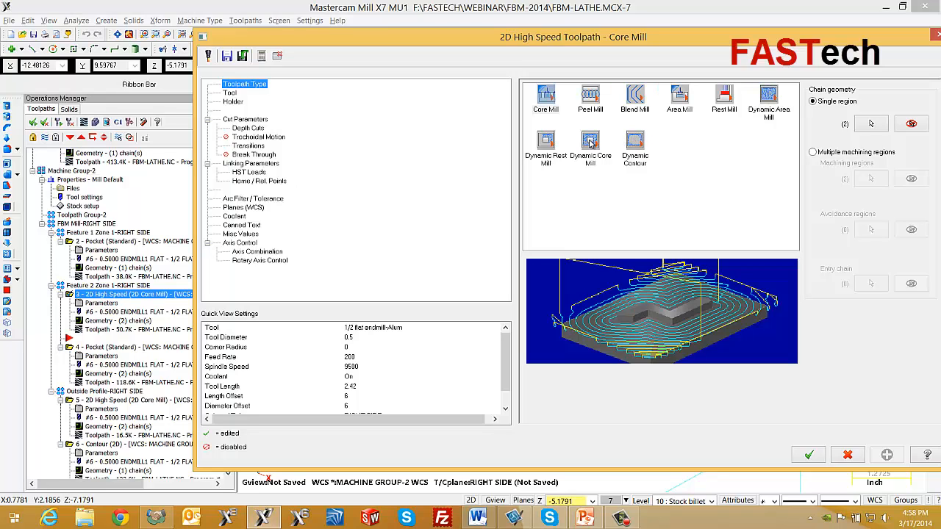
pyautogui.click(590, 144)
pyautogui.click(229, 119)
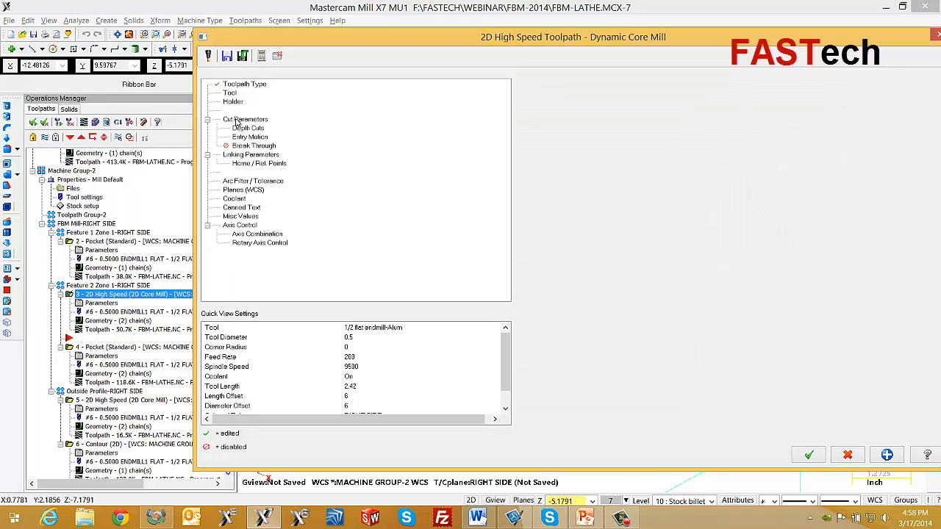
pyautogui.doubleClick(602, 160)
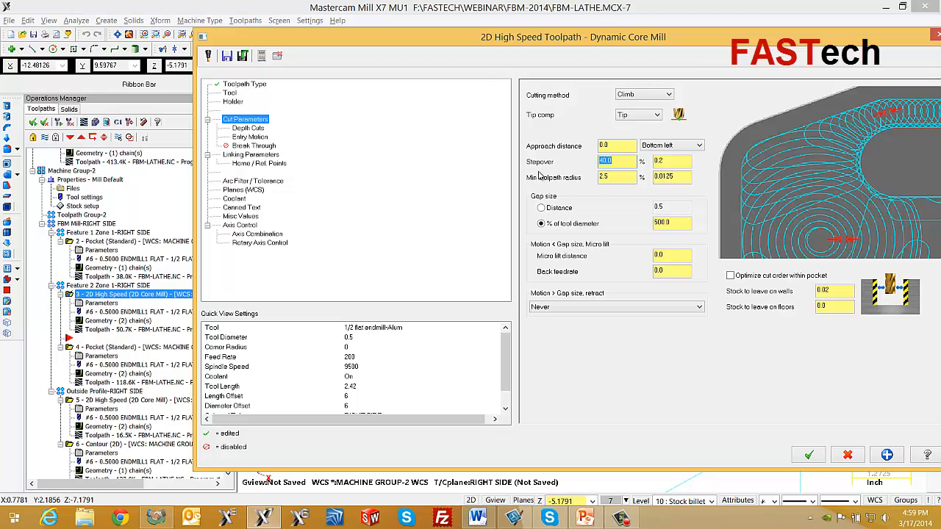
pyautogui.write('10')
pyautogui.click(808, 455)
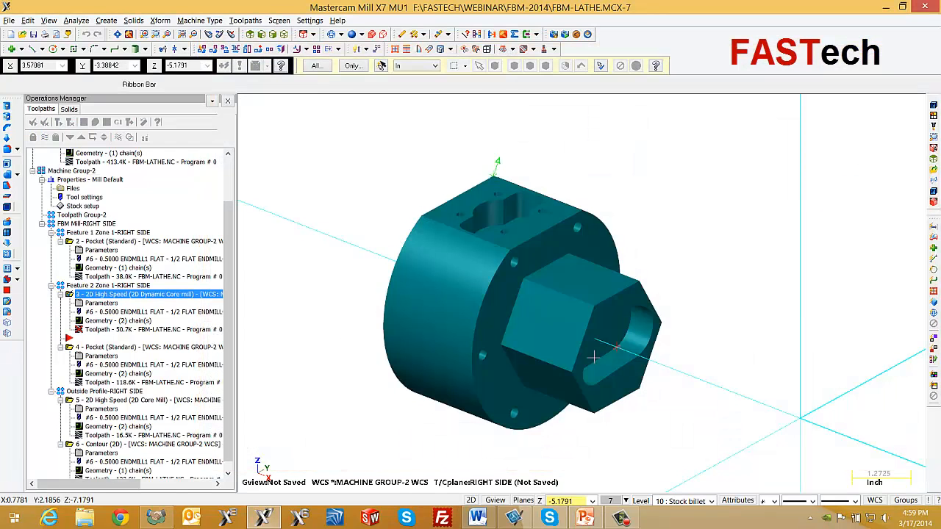
pyautogui.click(58, 122)
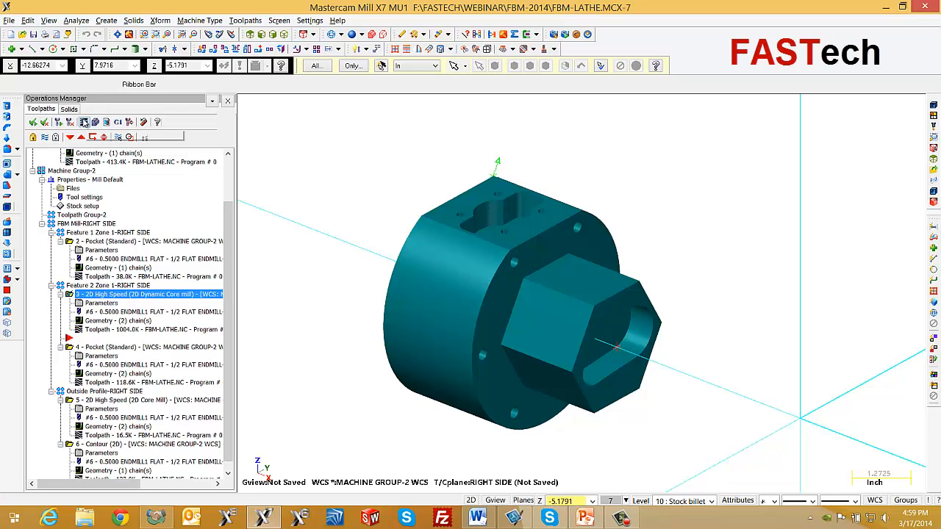
# Backplot the regenerated Dynamic Core Mill operation of Feature 2 Zone 1.
pyautogui.click(83, 122)
pyautogui.moveTo(391, 103); pyautogui.dragTo(367, 227)
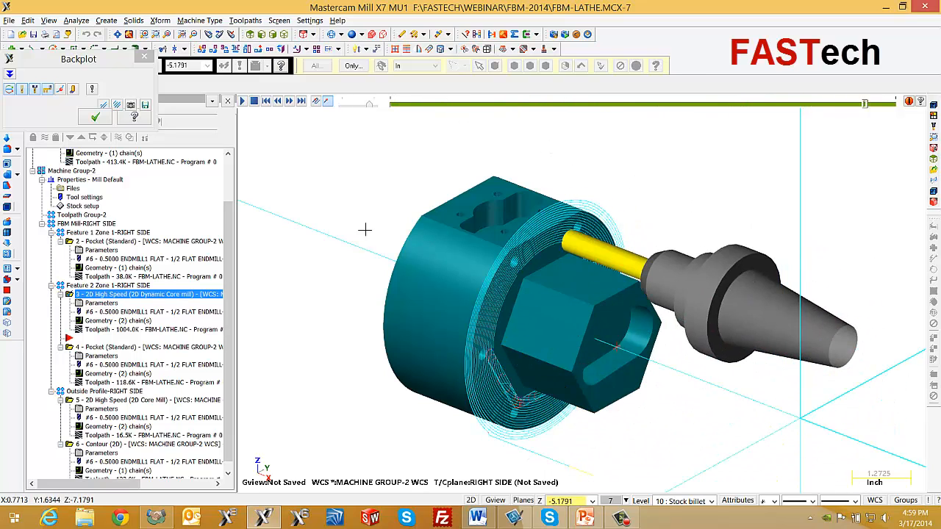
pyautogui.click(95, 117)
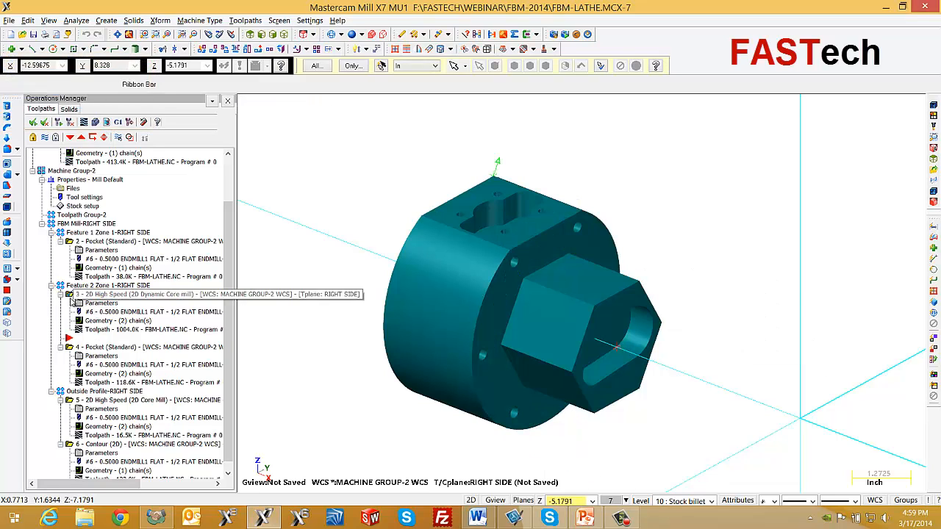
# Move the Dynamic Core Mill operation into Toolpath Group-1, reusing the existing 1/2 flat endmill, and collapse Machine Group-2.
pyautogui.scroll(1, 88, 150)
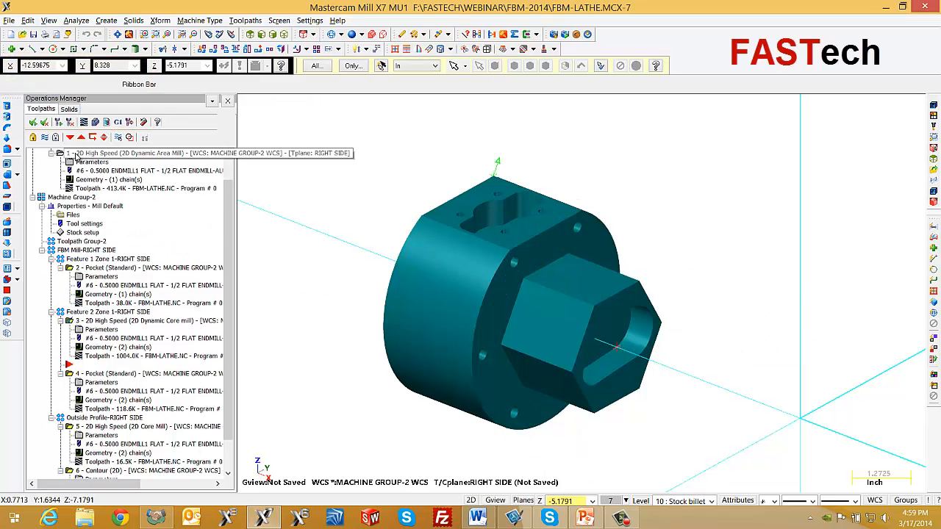
pyautogui.moveTo(76, 156); pyautogui.dragTo(62, 173)
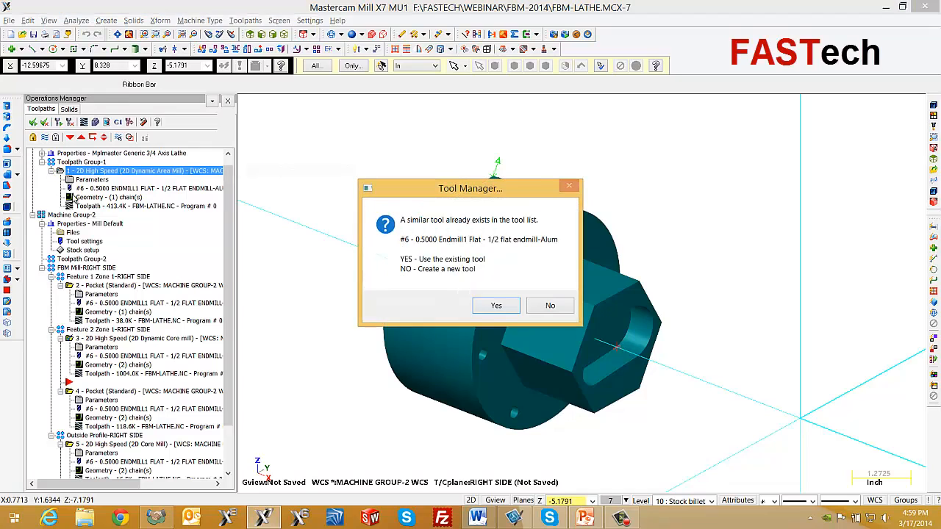
pyautogui.click(496, 306)
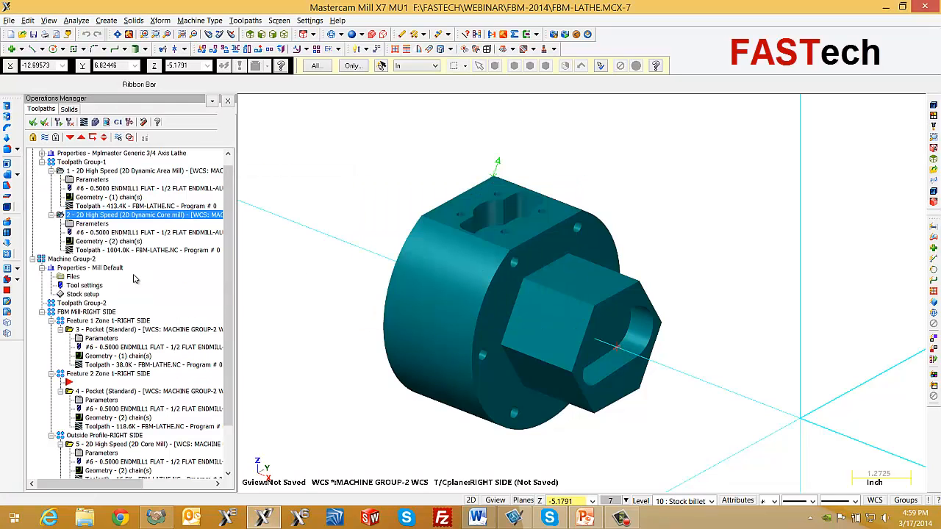
pyautogui.click(32, 259)
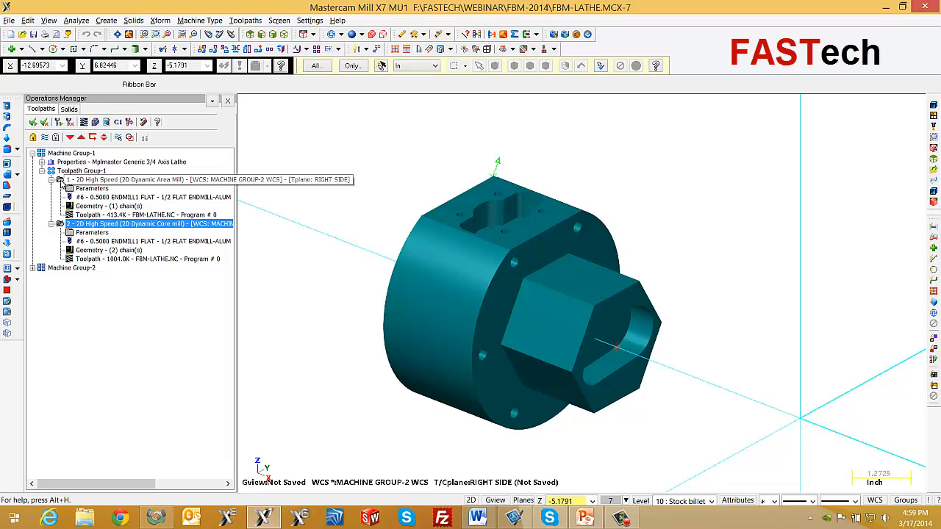
# Place the insert arrow after the Dynamic Area Mill operation in Toolpath Group-1 and set its rotation type to Y axis.
pyautogui.click(61, 181)
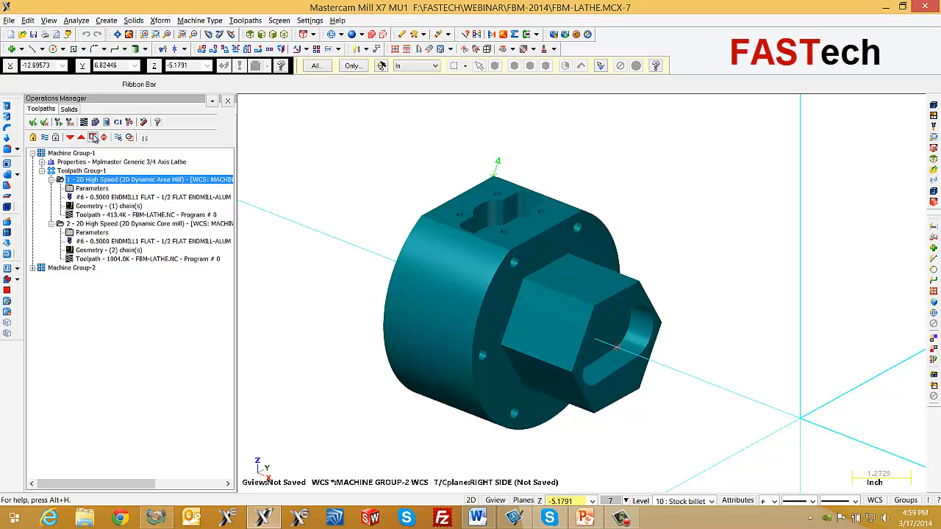
pyautogui.click(93, 138)
pyautogui.click(80, 188)
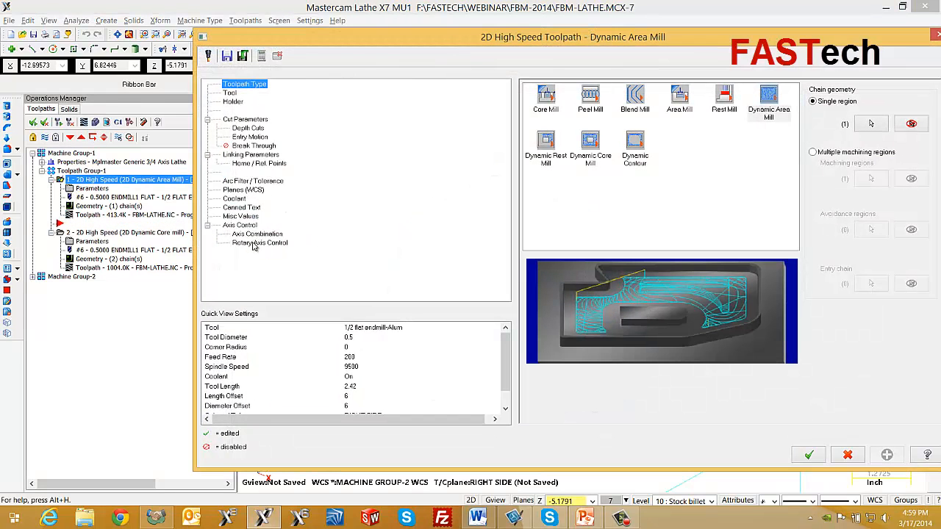
pyautogui.click(258, 243)
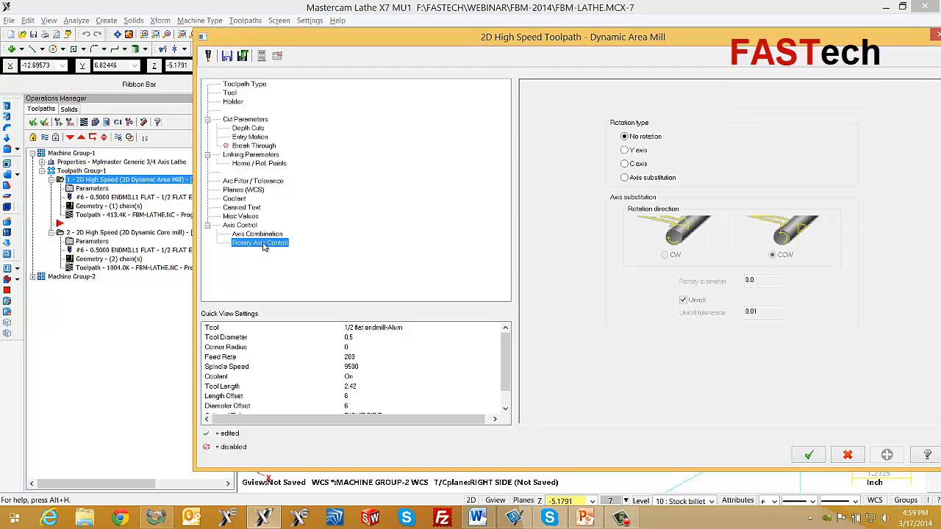
pyautogui.click(625, 150)
pyautogui.moveTo(542, 37); pyautogui.dragTo(403, 471)
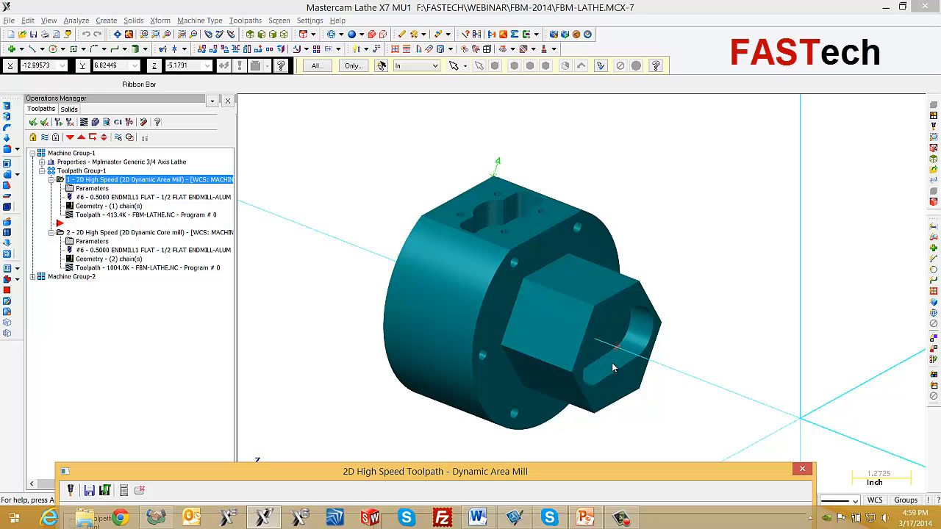
pyautogui.moveTo(541, 477); pyautogui.dragTo(552, 53)
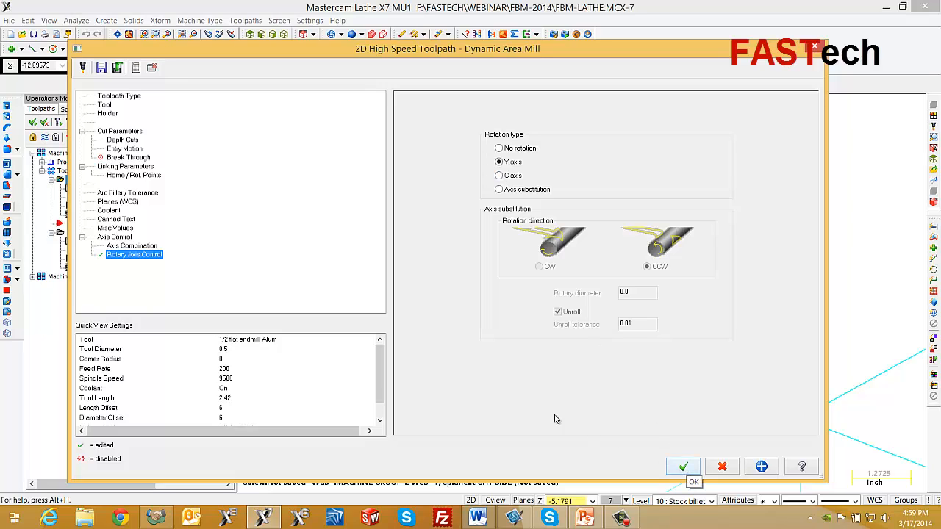
# Set the Dynamic Area Mill operation's working coordinate system to TOP and regenerate the toolpath.
pyautogui.click(117, 203)
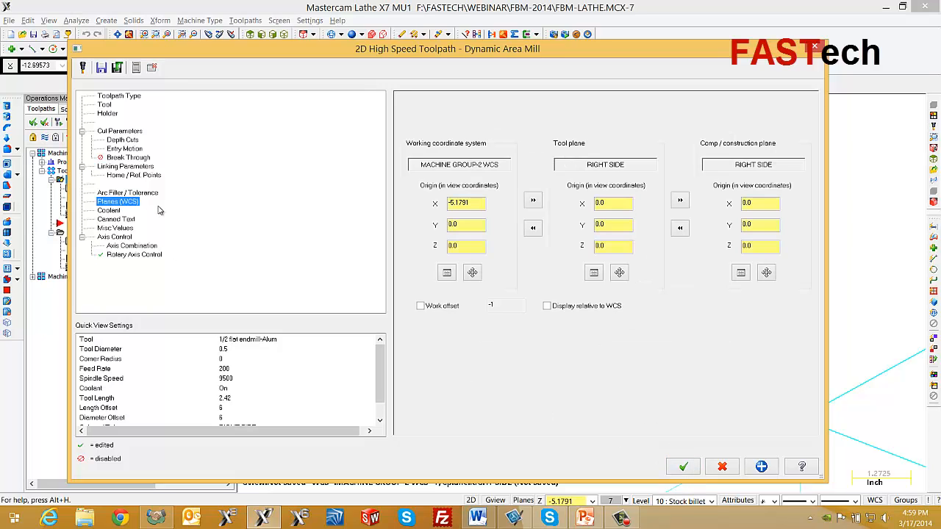
pyautogui.click(447, 273)
pyautogui.doubleClick(72, 136)
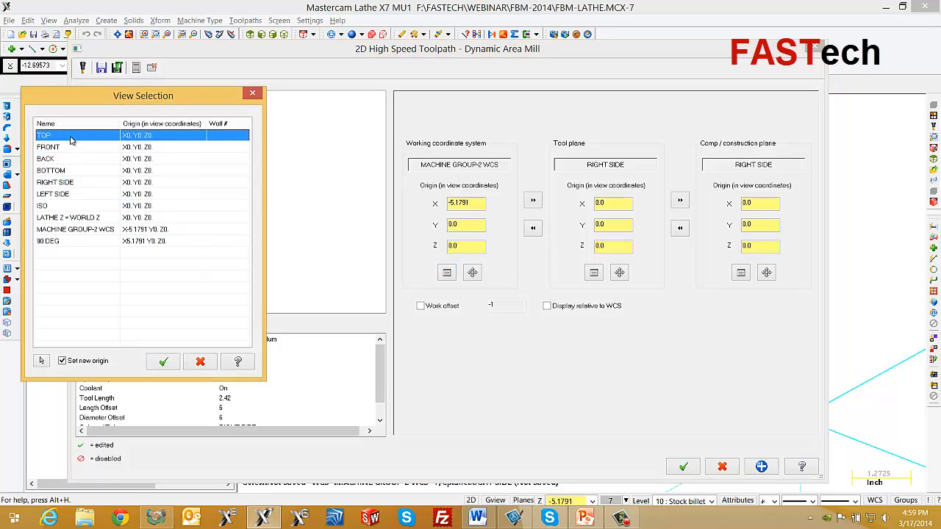
pyautogui.click(680, 467)
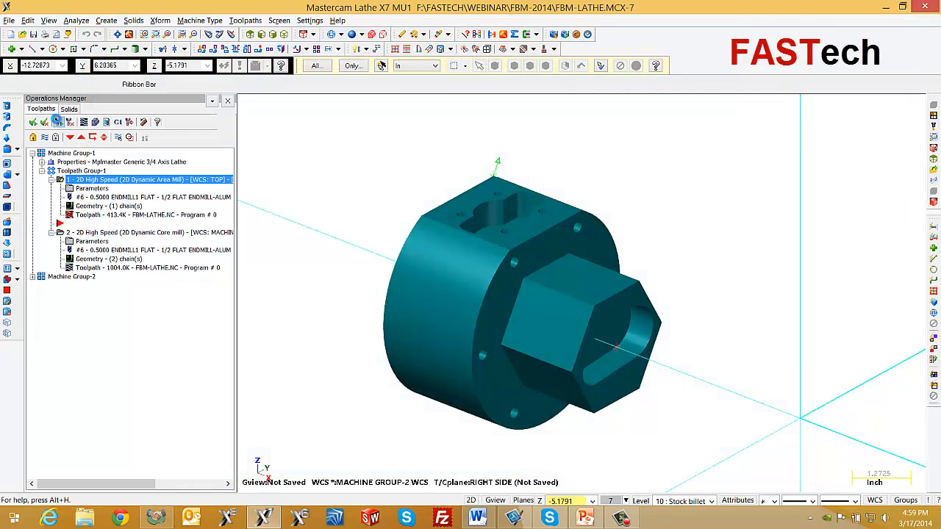
pyautogui.click(59, 122)
# Set the Dynamic Core Mill operation's working coordinate system to TOP and its rotation type to C axis, then regenerate it.
pyautogui.click(89, 243)
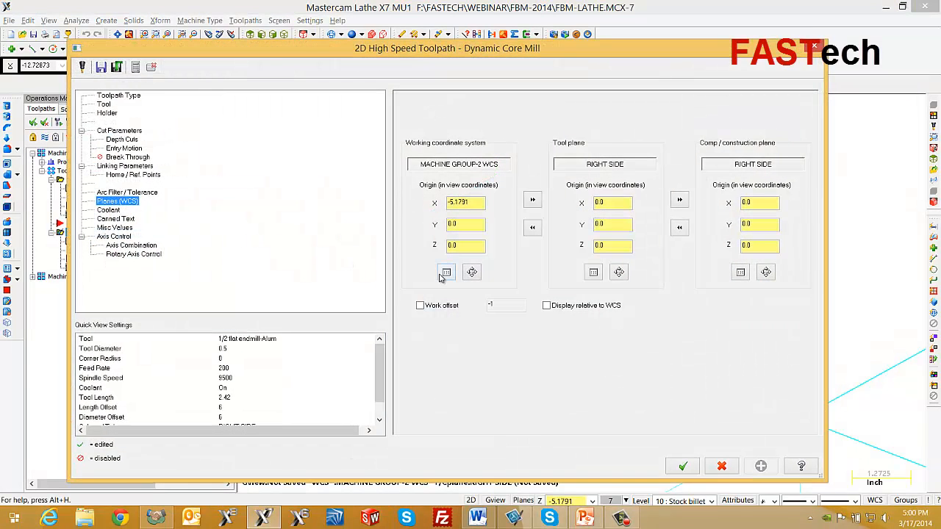
pyautogui.click(444, 272)
pyautogui.doubleClick(65, 134)
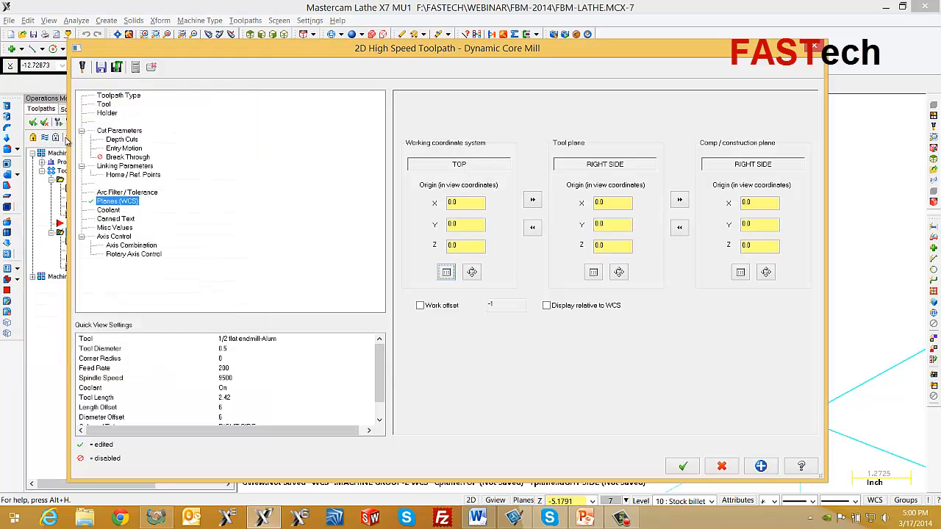
pyautogui.click(124, 254)
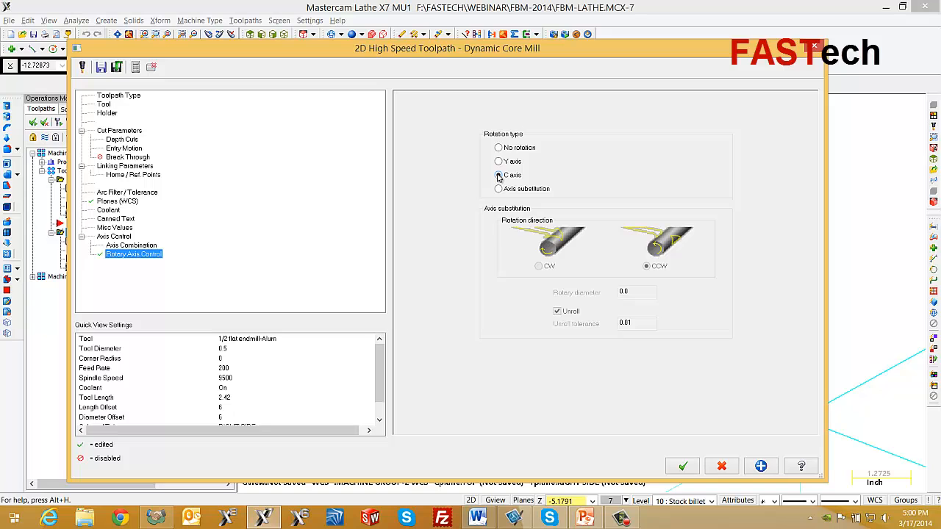
pyautogui.click(684, 467)
pyautogui.click(59, 123)
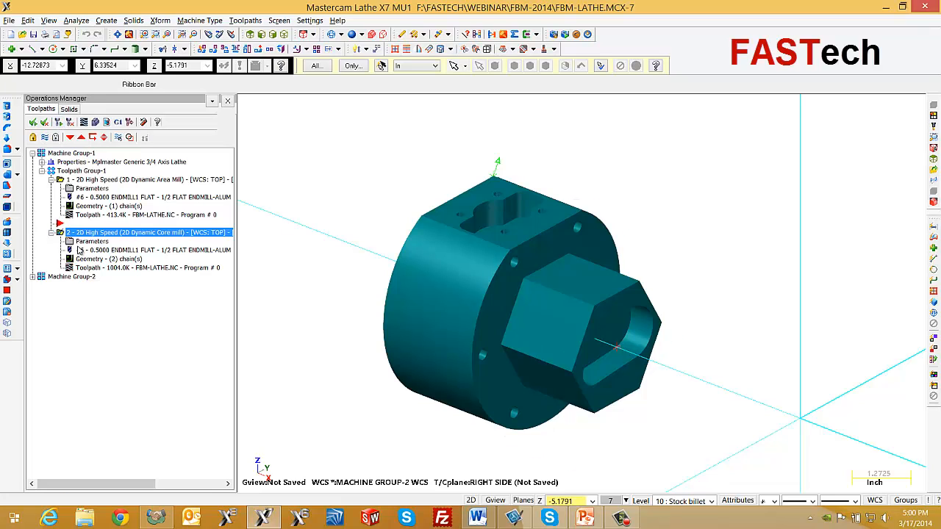
# Backplot the Dynamic Core Mill operation in the lathe group to examine its C-axis rotary motion.
pyautogui.click(83, 122)
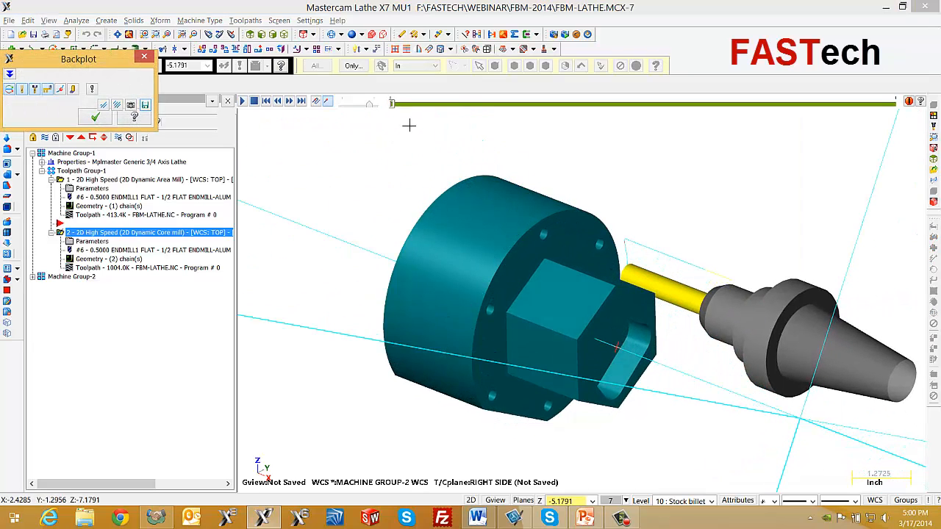
pyautogui.moveTo(394, 107); pyautogui.dragTo(837, 216)
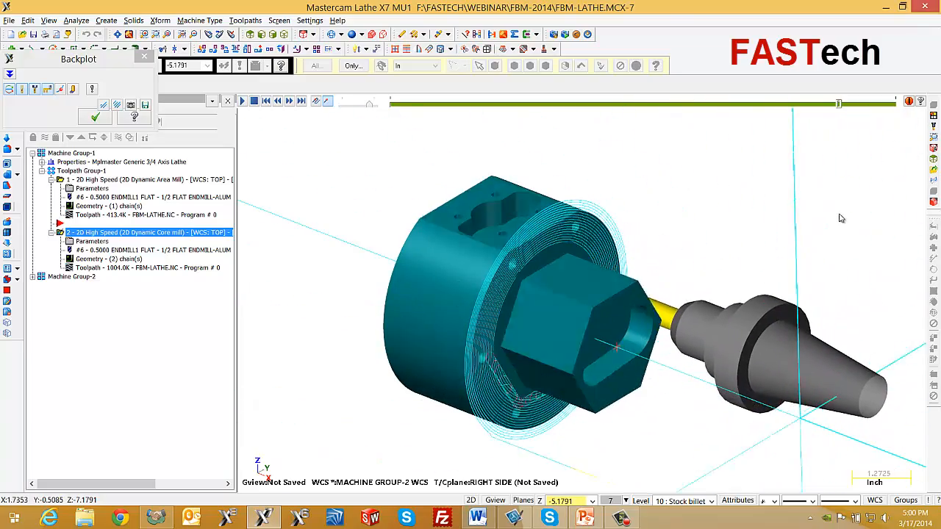
pyautogui.click(93, 116)
pyautogui.moveTo(445, 269); pyautogui.dragTo(395, 273, button='middle')
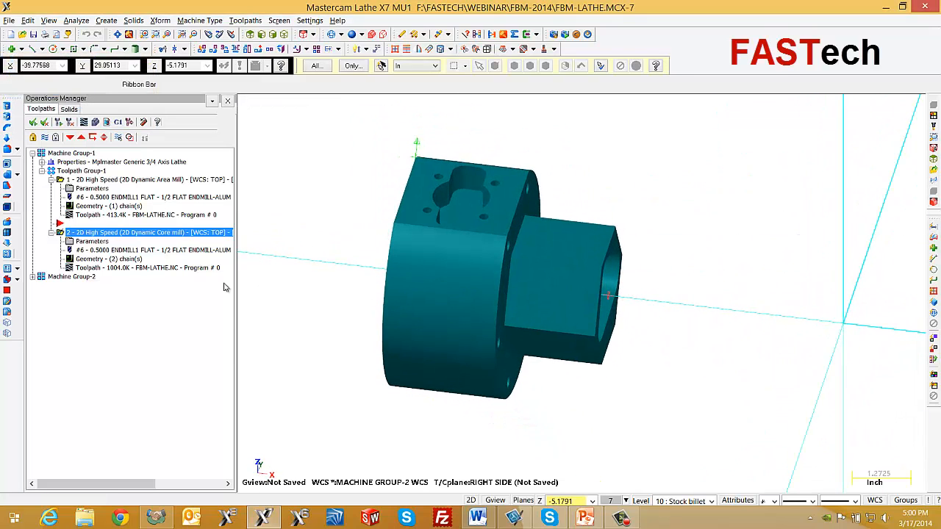
pyautogui.moveTo(626, 520)
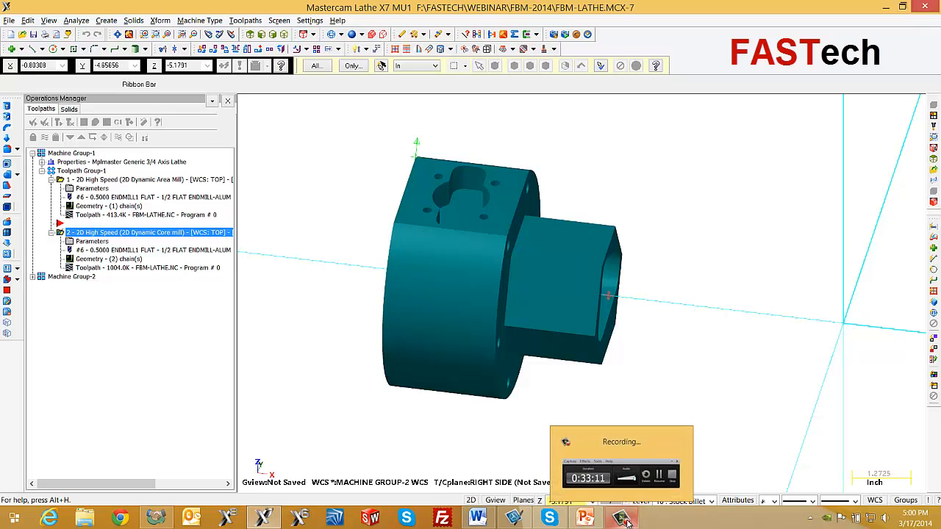
pyautogui.click(627, 456)
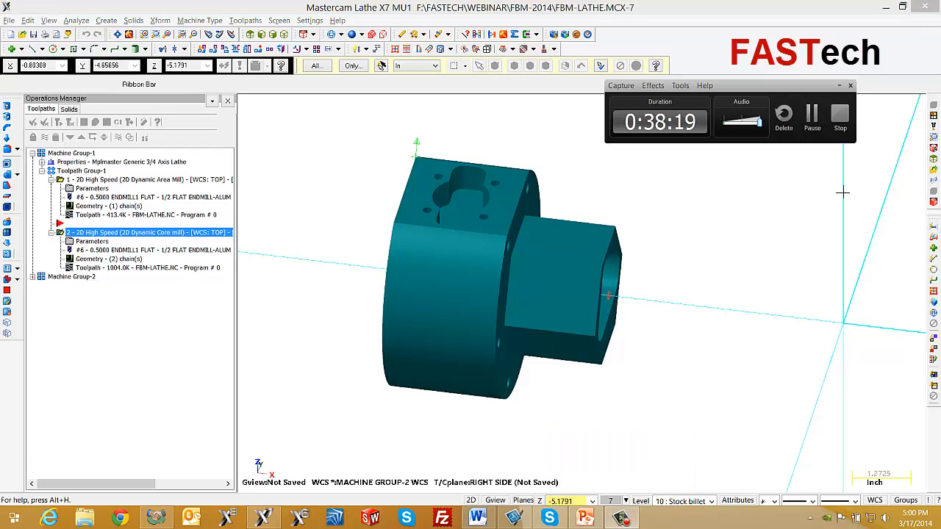